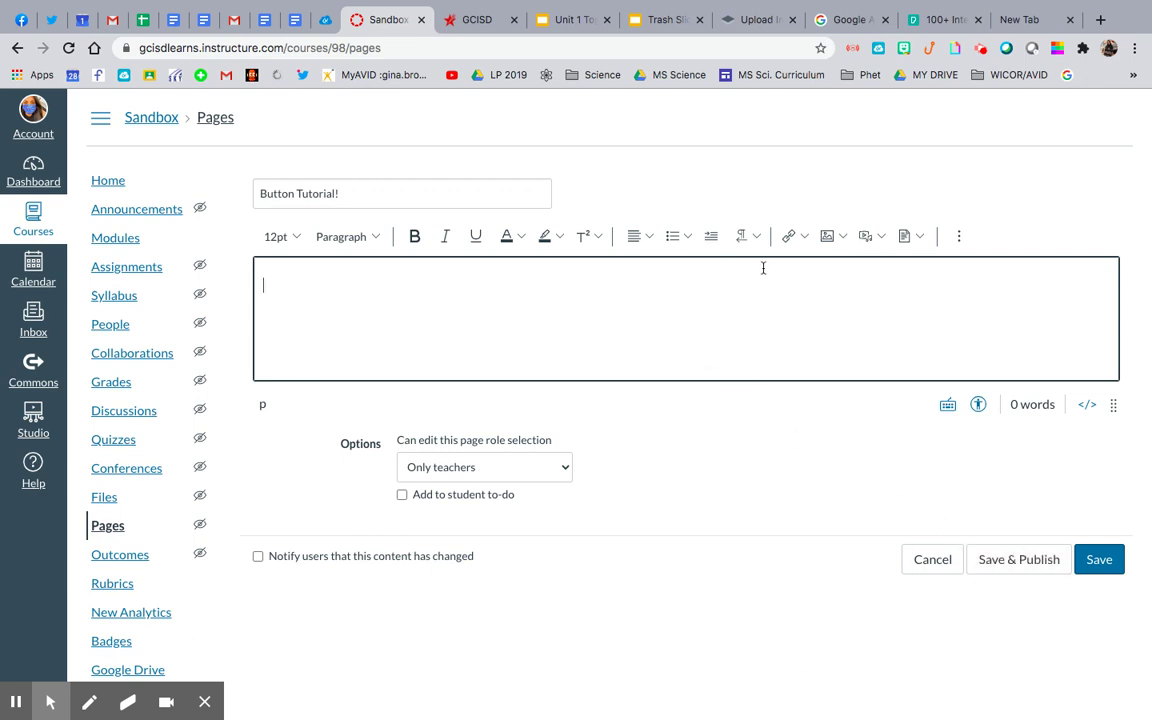
Choose Upload Image from the Images menu in the Button Tutorial! page editor
{"action": "left_click", "coordinate": [845, 237]}
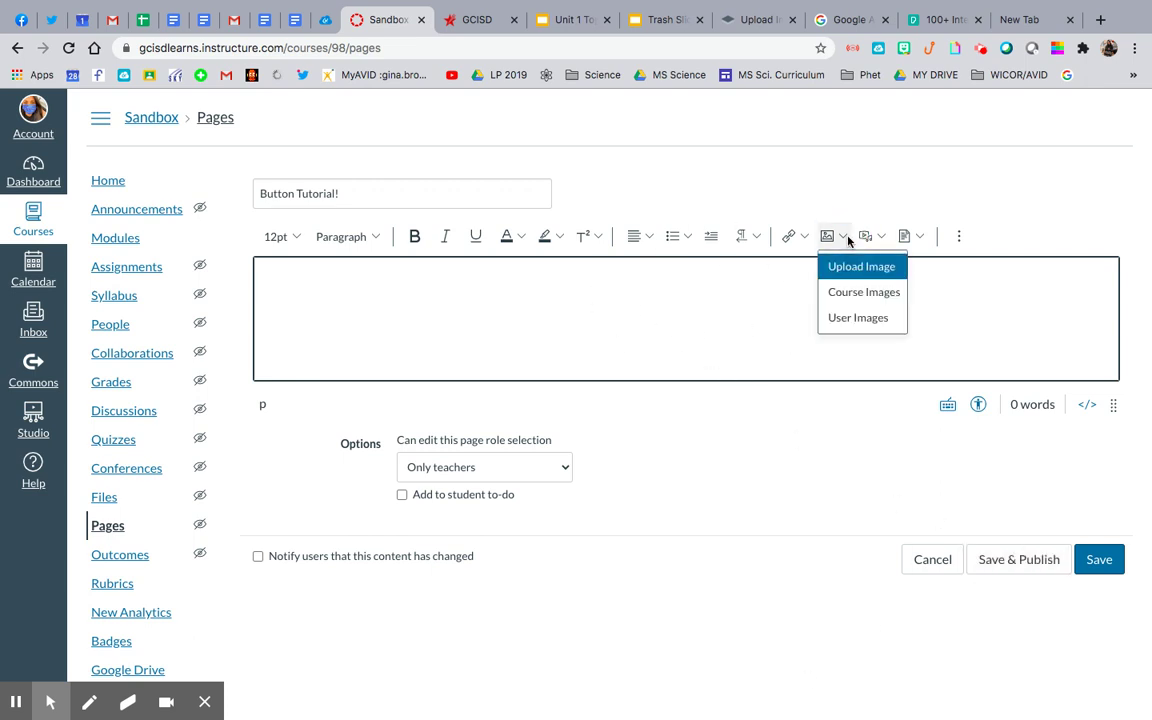
{"action": "left_click", "coordinate": [849, 266]}
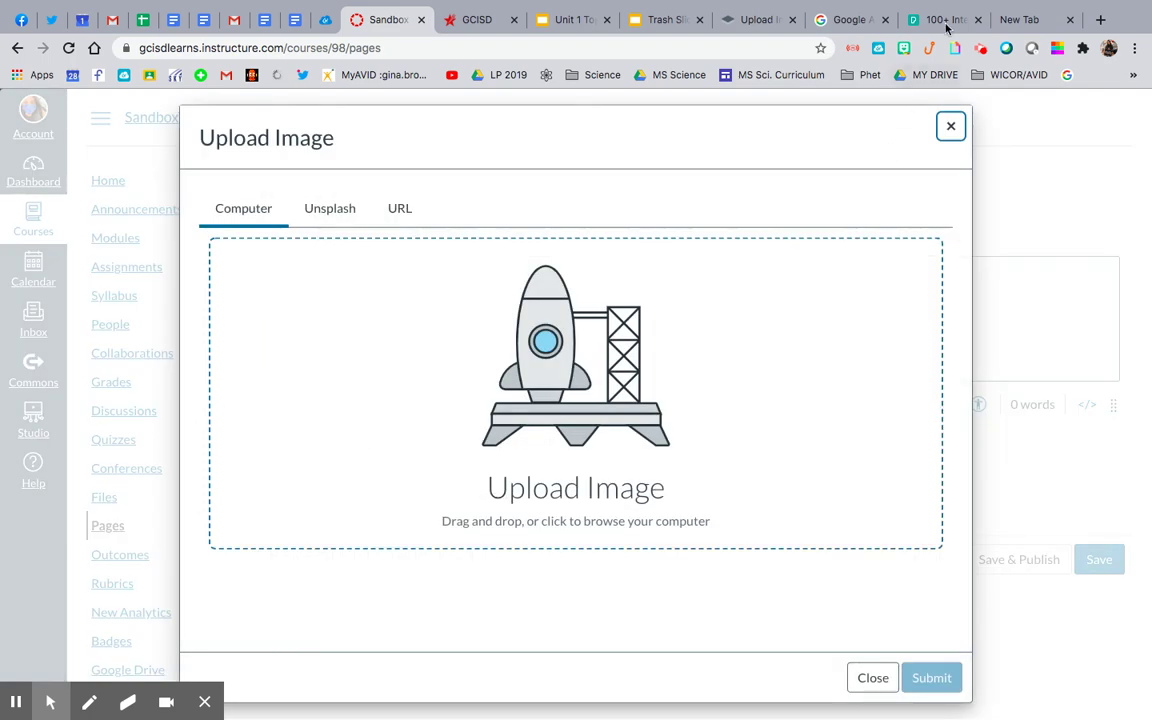
Download the Pexels photo of people gathered around a laptop
{"action": "left_click", "coordinate": [940, 20]}
{"action": "mouse_move", "coordinate": [589, 450]}
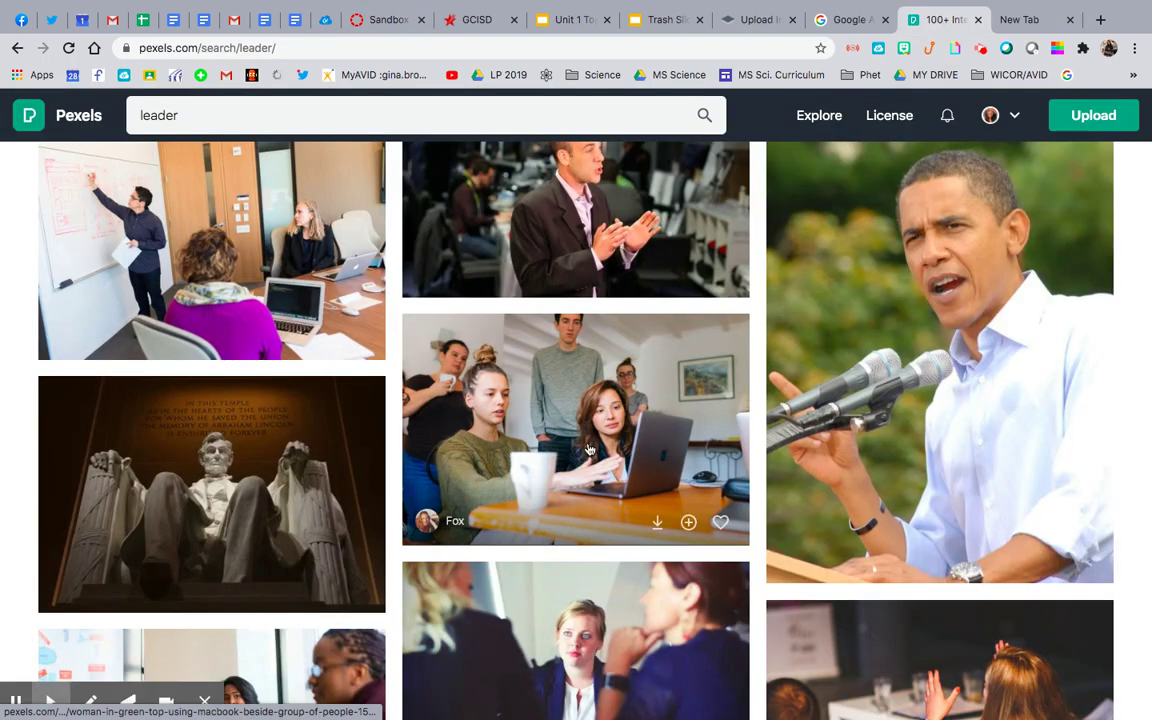
{"action": "left_click", "coordinate": [657, 523]}
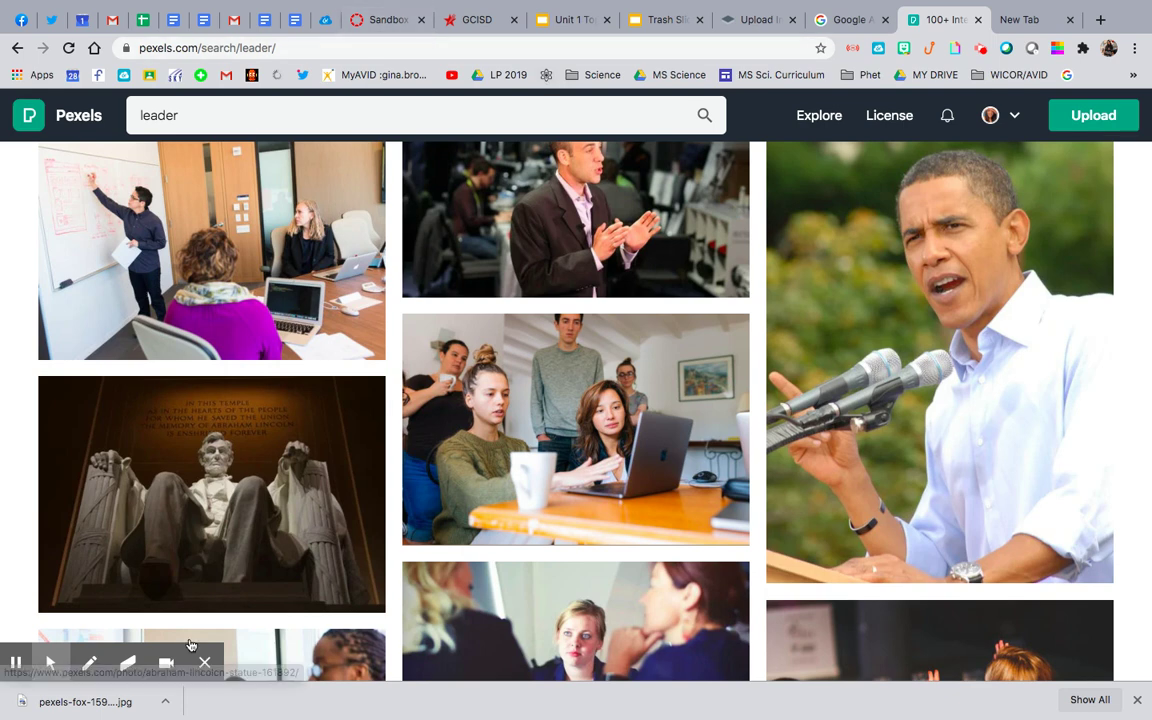
Drop pexels-fox-1595392.jpg into the Canvas Upload Image area and insert it into the page
{"action": "left_click_drag", "start_coordinate": [90, 701], "coordinate": [159, 548]}
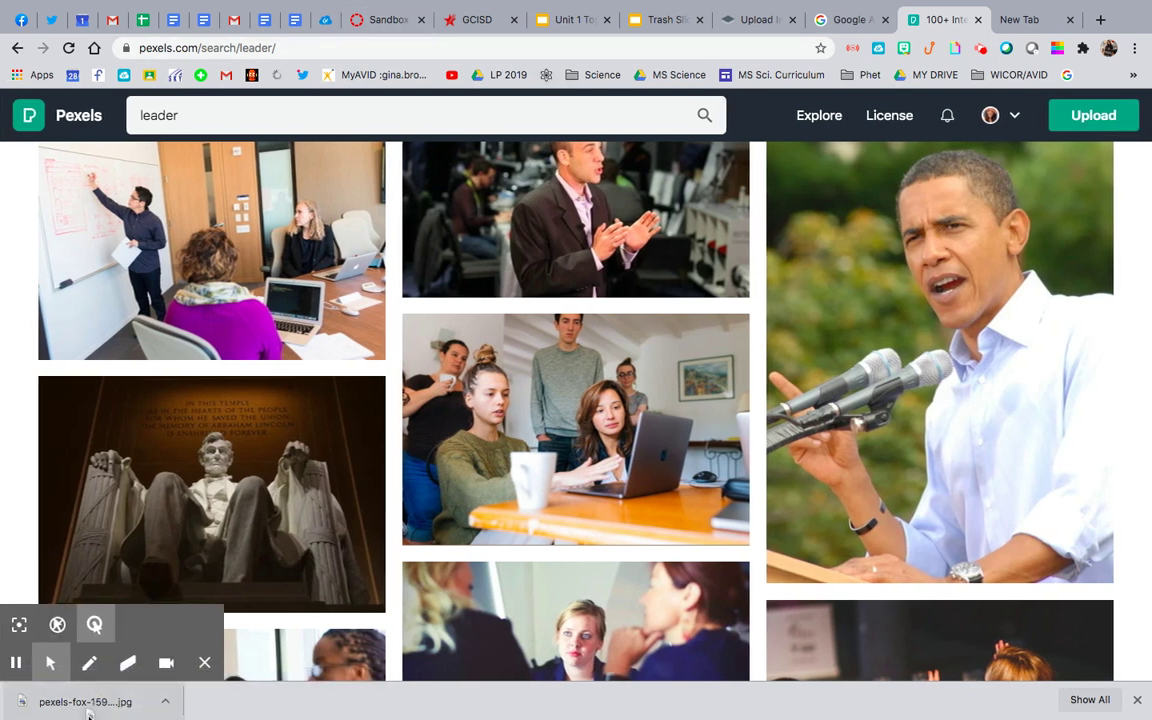
{"action": "left_click", "coordinate": [380, 19]}
{"action": "left_click_drag", "start_coordinate": [84, 703], "coordinate": [533, 385]}
{"action": "left_click", "coordinate": [931, 639]}
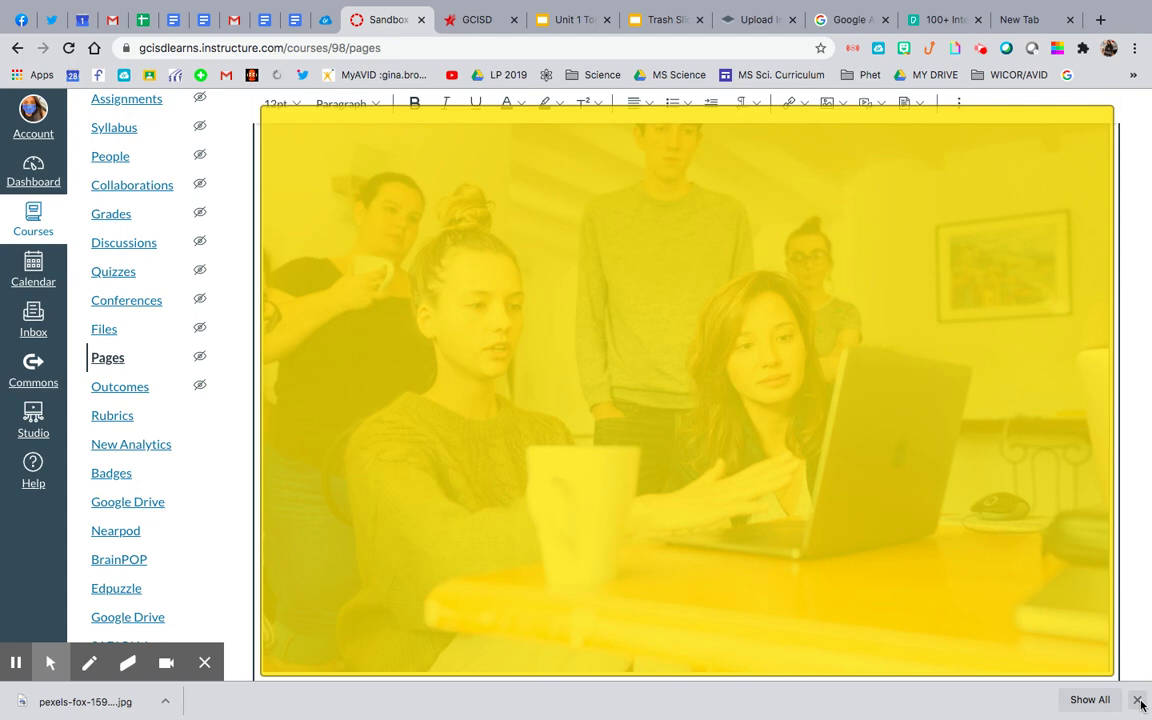
Resize the inserted photo to Medium, then to Large, through Image Options
{"action": "left_click", "coordinate": [1138, 701]}
{"action": "left_click", "coordinate": [818, 408]}
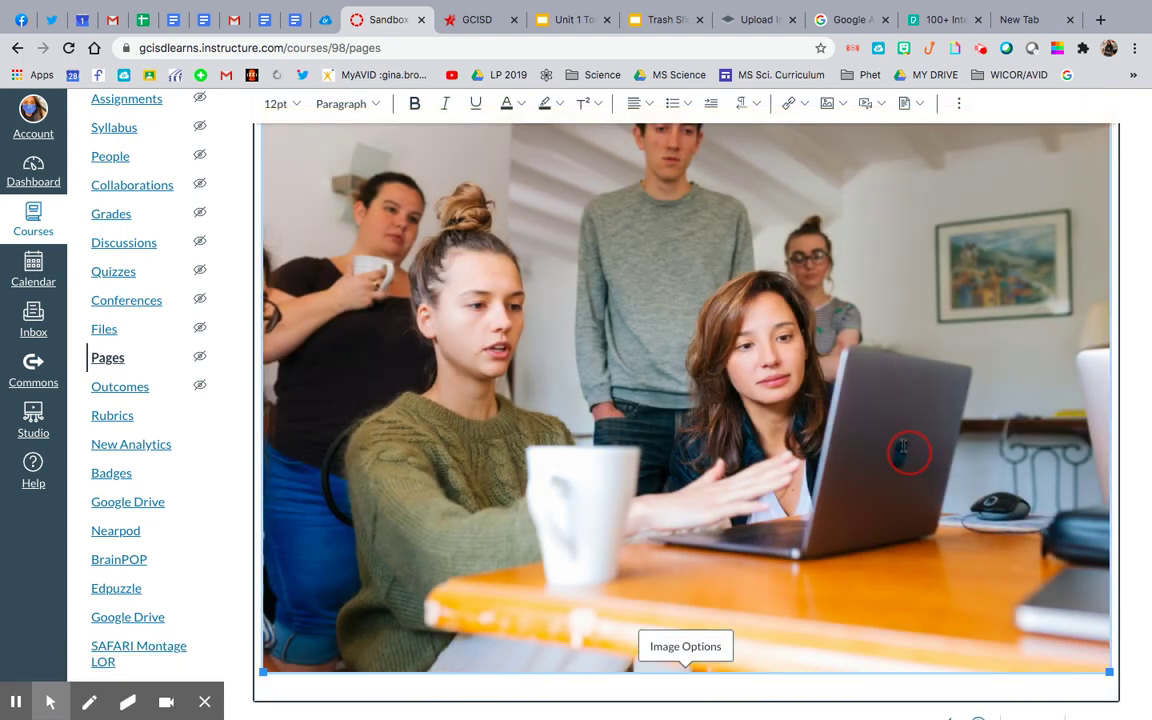
{"action": "left_click", "coordinate": [688, 650]}
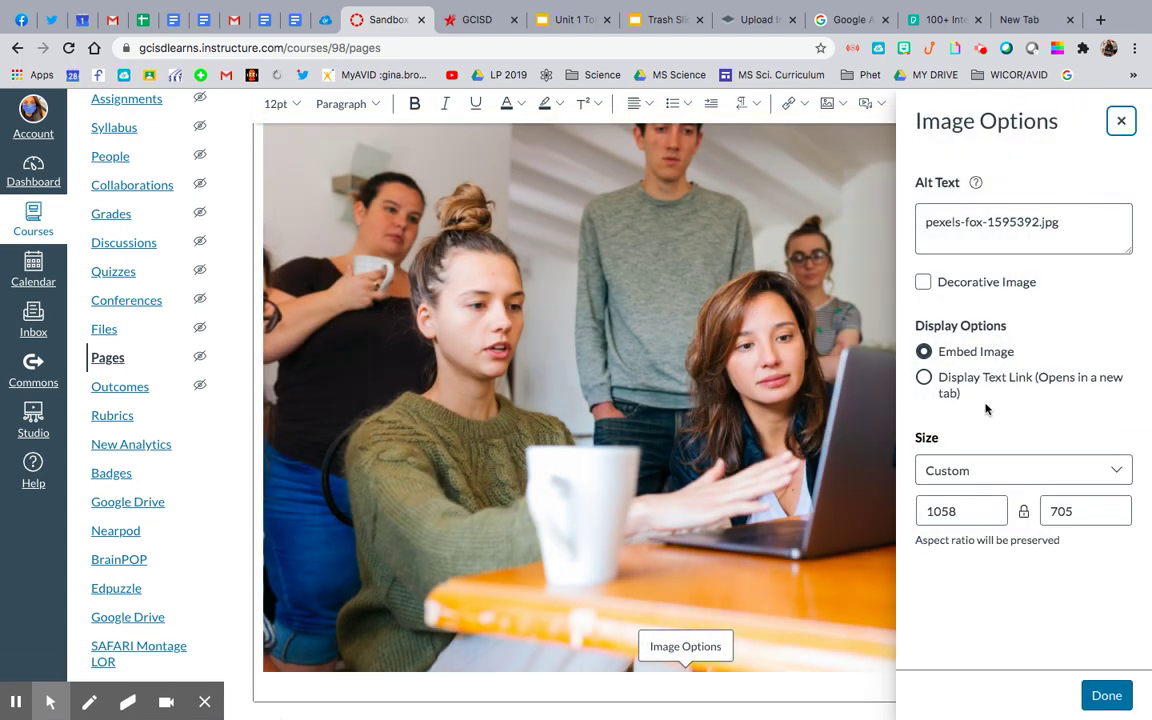
{"action": "left_click", "coordinate": [958, 468]}
{"action": "left_click", "coordinate": [938, 527]}
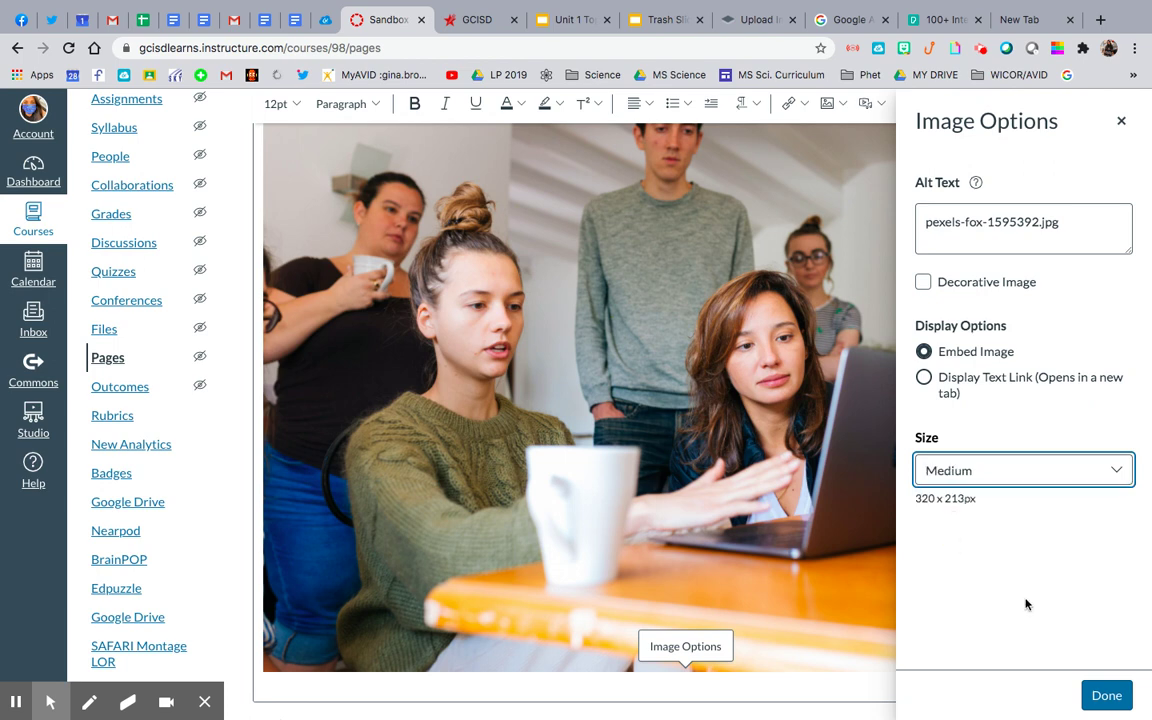
{"action": "left_click", "coordinate": [1095, 693]}
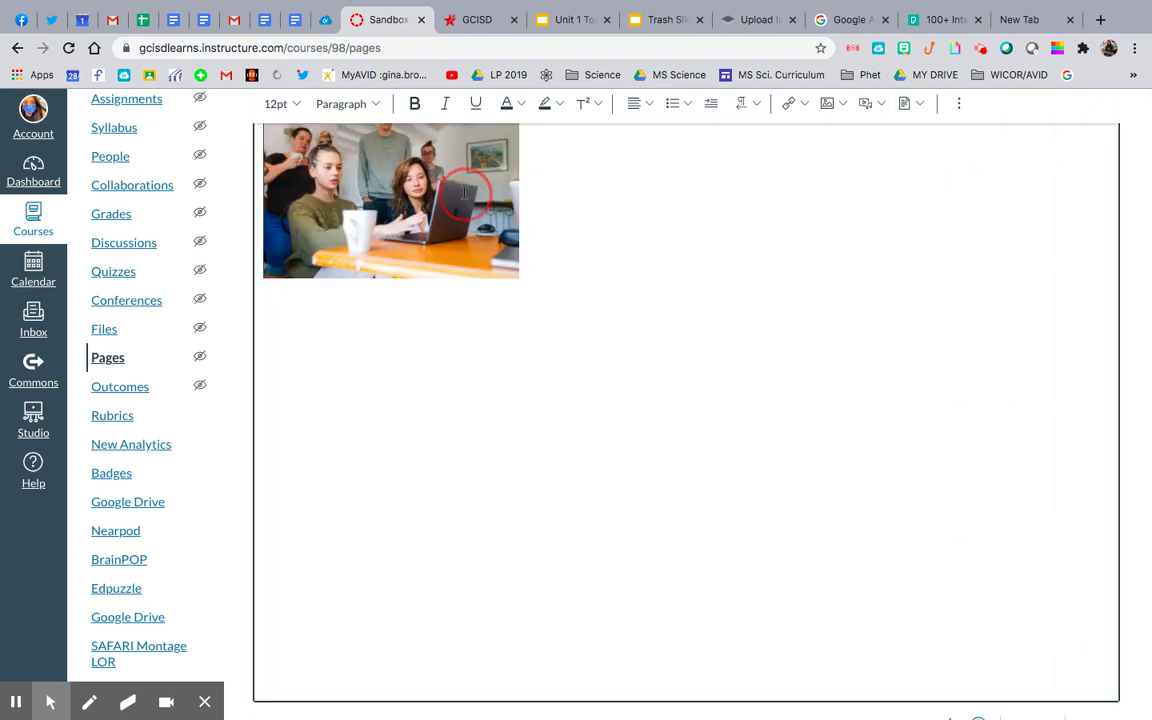
{"action": "left_click", "coordinate": [416, 277]}
{"action": "left_click", "coordinate": [410, 302]}
{"action": "left_click", "coordinate": [977, 480]}
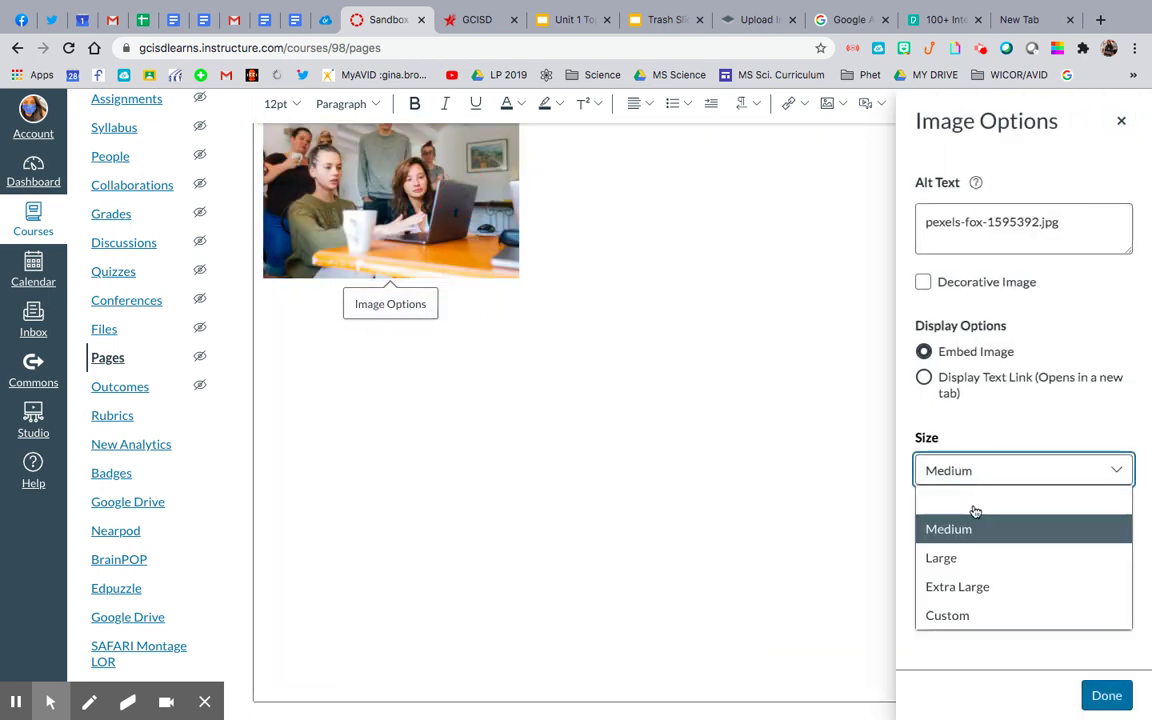
{"action": "left_click", "coordinate": [966, 570]}
{"action": "left_click", "coordinate": [1104, 694]}
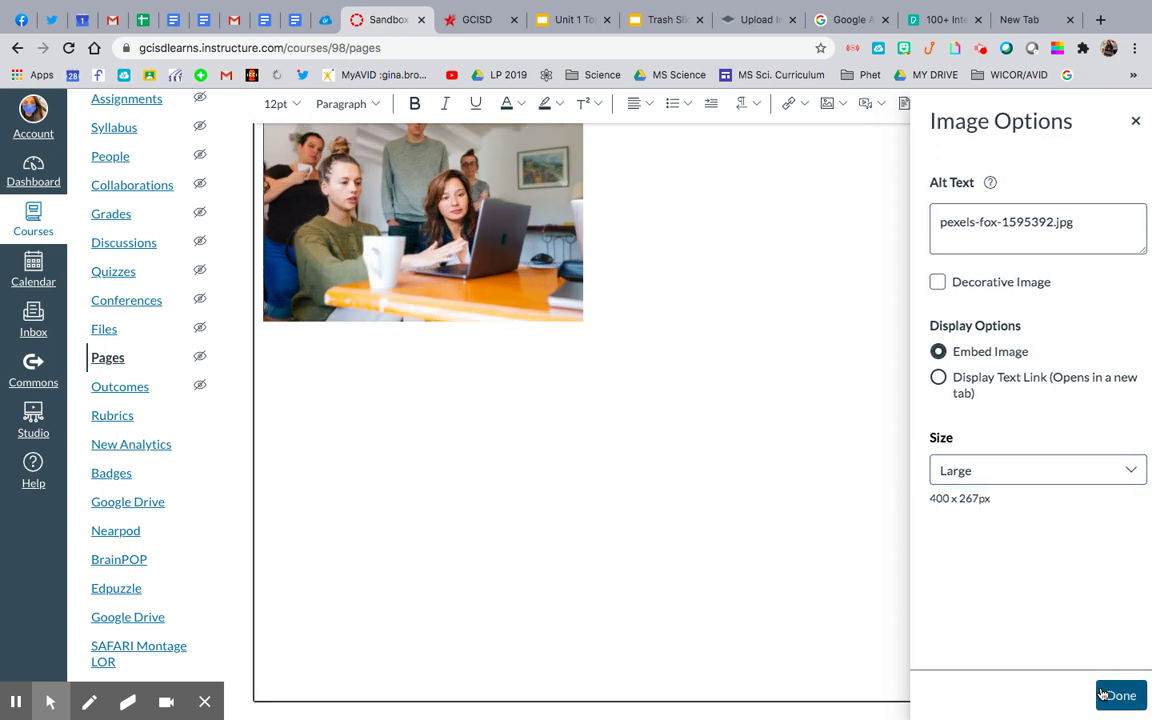
Set the photo size to Extra Large (640 x 427px)
{"action": "left_click", "coordinate": [527, 301]}
{"action": "left_click", "coordinate": [443, 364]}
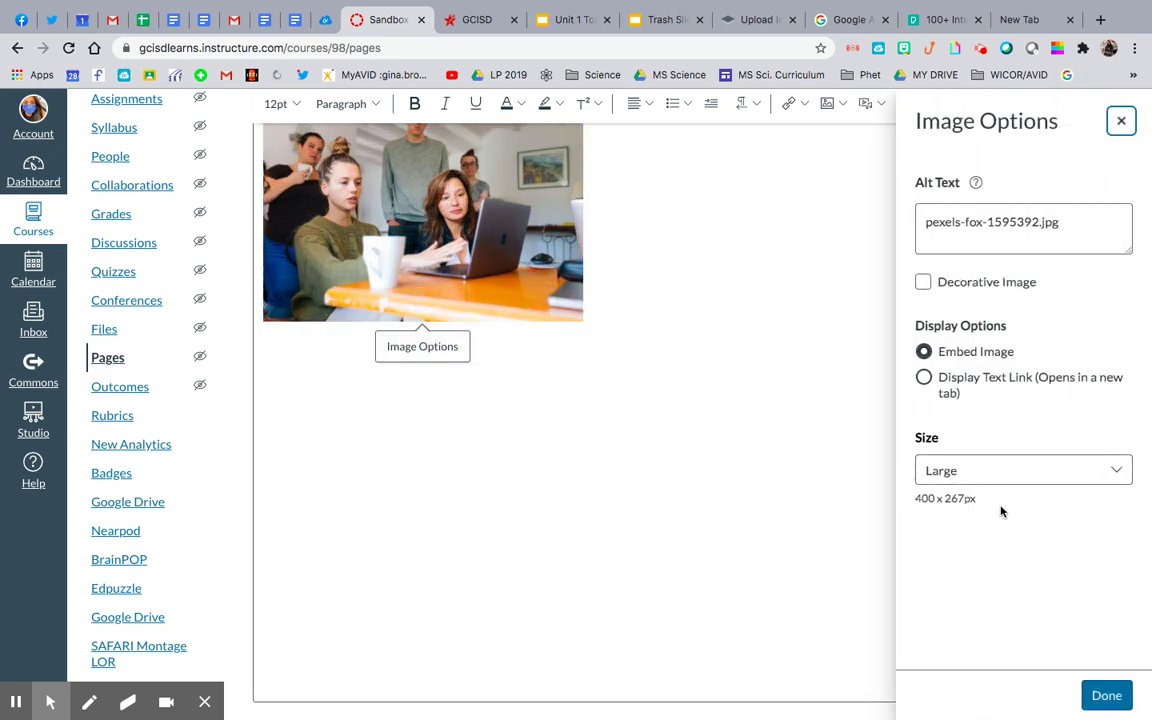
{"action": "left_click", "coordinate": [1003, 469]}
{"action": "left_click", "coordinate": [962, 587]}
{"action": "left_click", "coordinate": [1106, 695]}
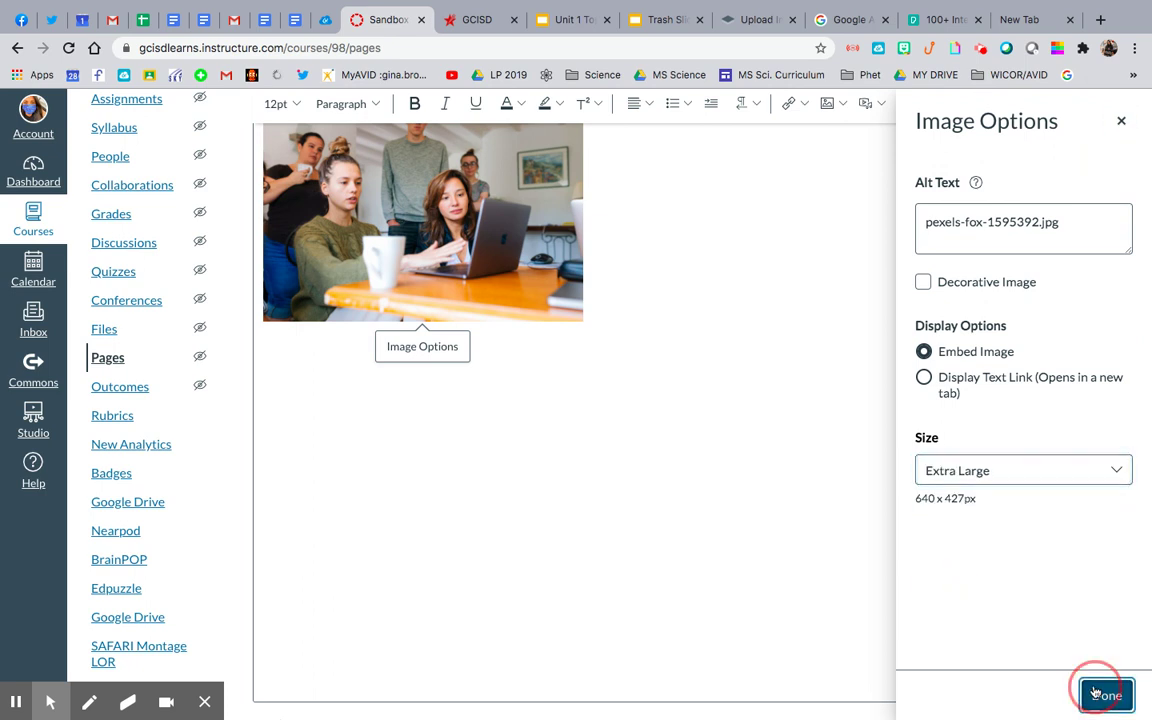
Center the Extra Large photo and place the cursor below it
{"action": "left_click", "coordinate": [500, 220]}
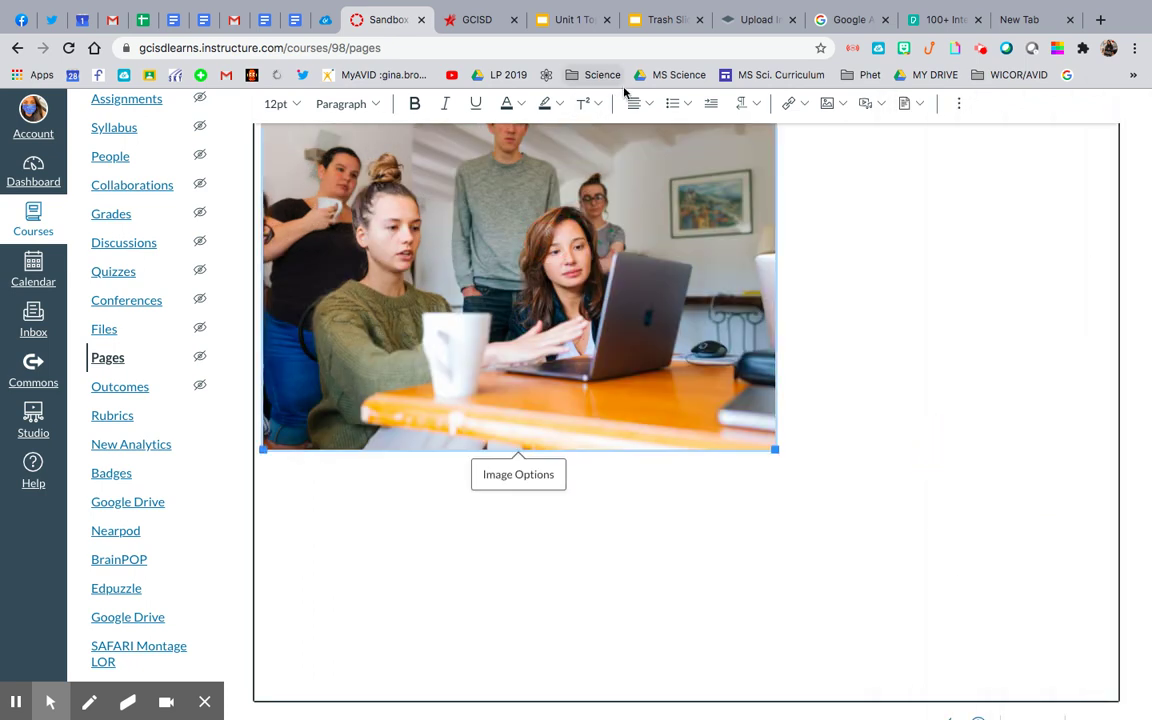
{"action": "left_click", "coordinate": [636, 103]}
{"action": "left_click", "coordinate": [688, 142]}
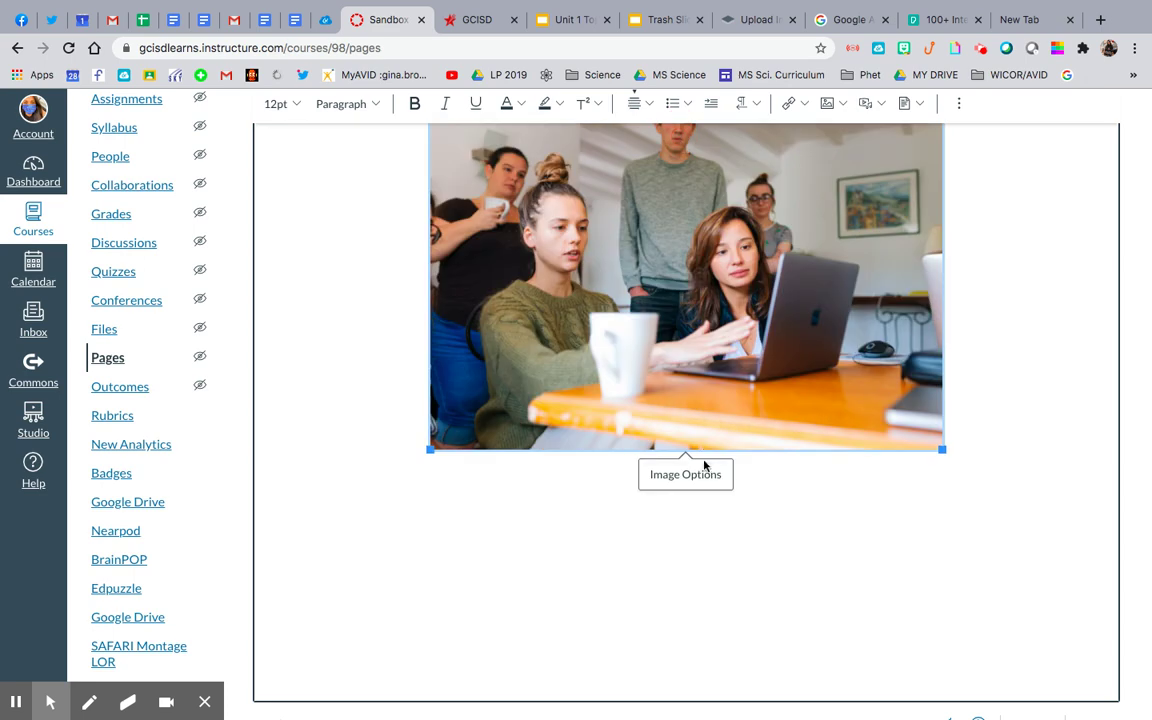
{"action": "left_click", "coordinate": [692, 566]}
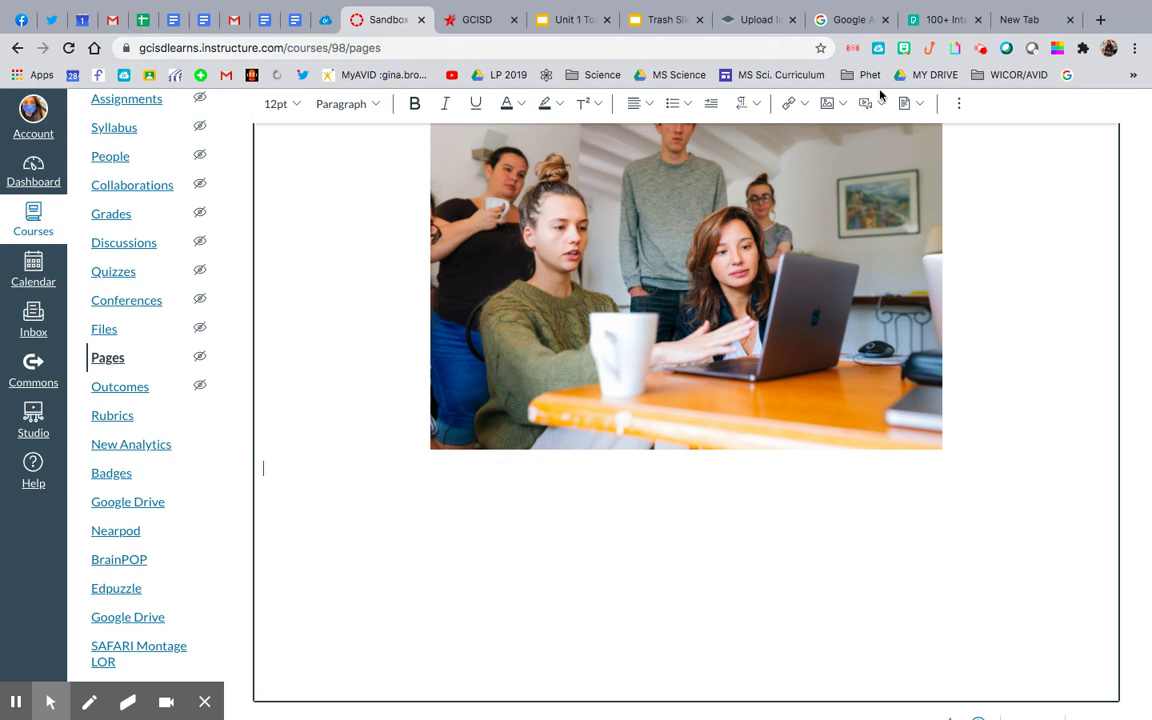
Insert a one-row, three-column table below the photo
{"action": "left_click", "coordinate": [962, 103]}
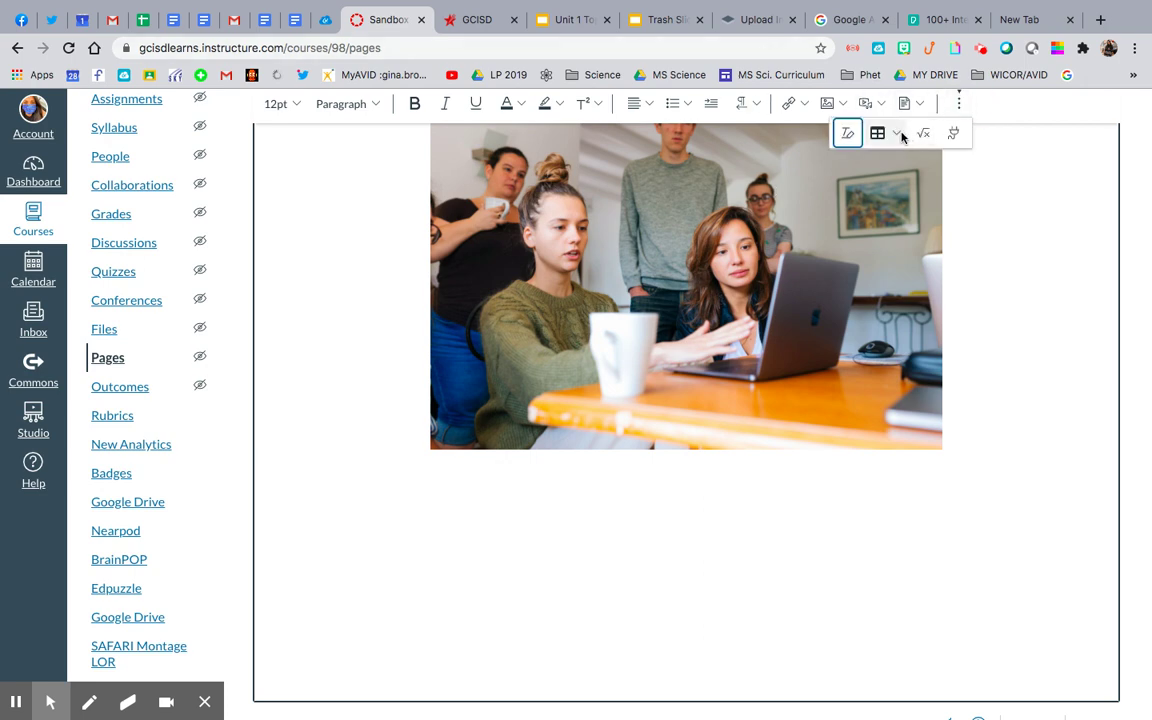
{"action": "left_click", "coordinate": [902, 137]}
{"action": "mouse_move", "coordinate": [913, 169]}
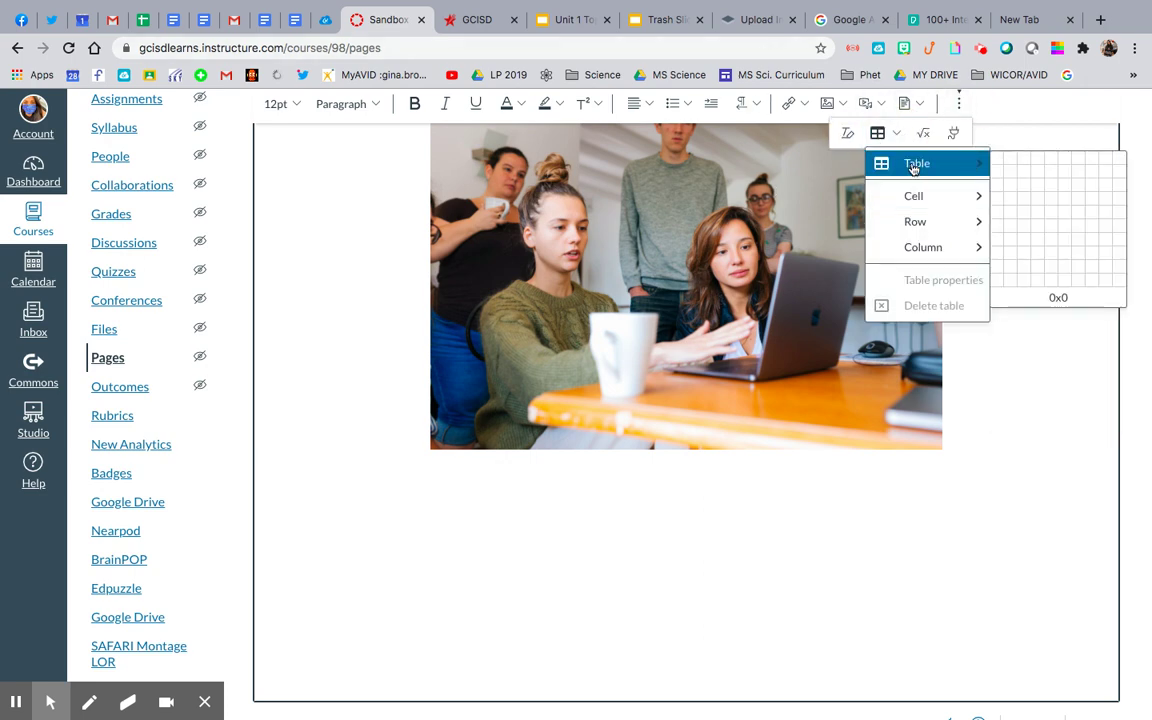
{"action": "left_click", "coordinate": [1020, 158]}
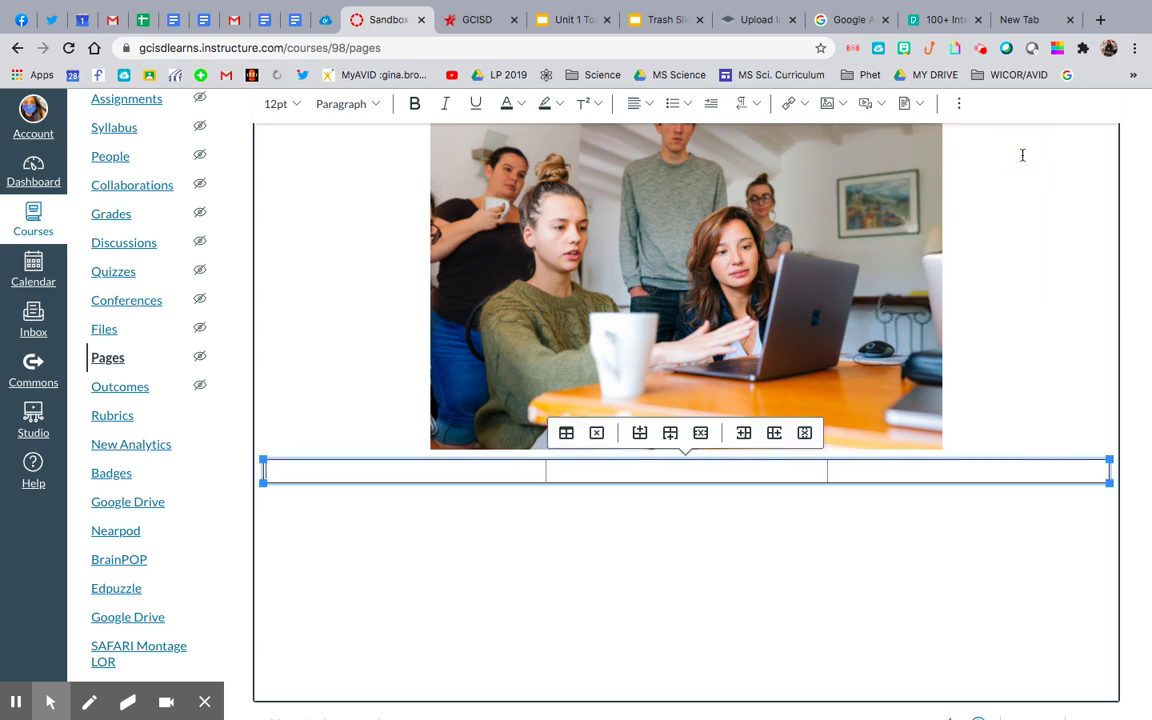
In Table properties, remove the 100% width, set alignment to Center and save
{"action": "left_click", "coordinate": [761, 470]}
{"action": "left_click", "coordinate": [958, 104]}
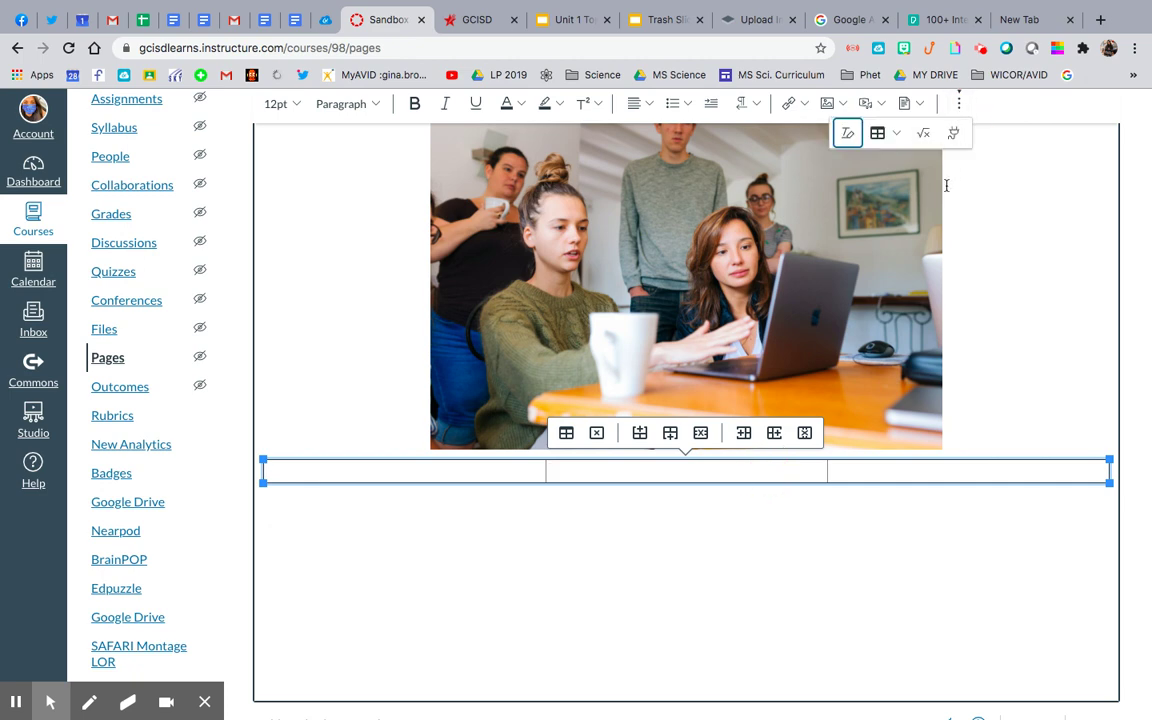
{"action": "left_click", "coordinate": [893, 133]}
{"action": "left_click", "coordinate": [897, 289]}
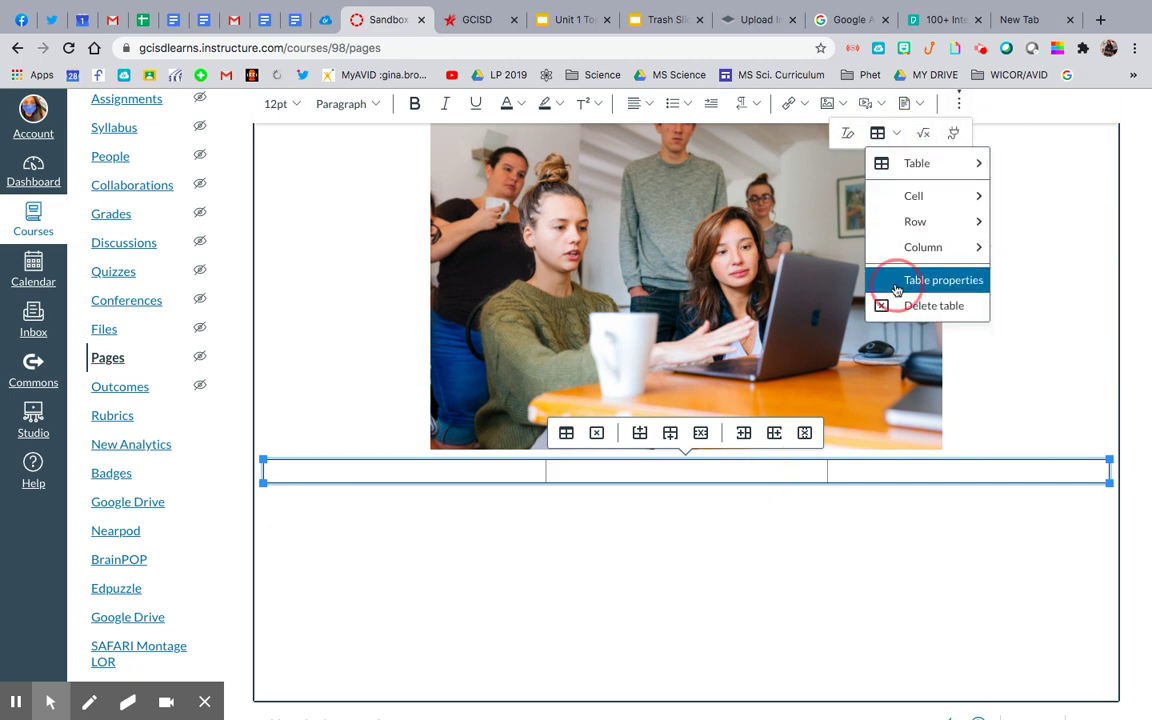
{"action": "left_click", "coordinate": [579, 456]}
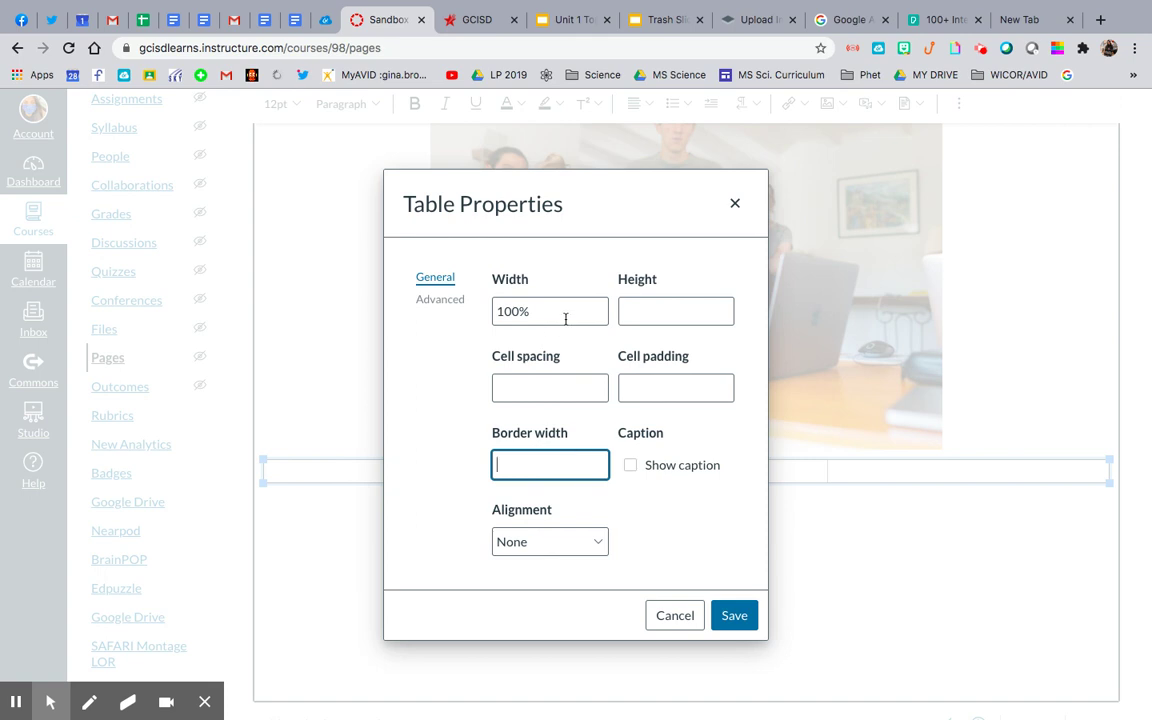
{"action": "left_click_drag", "start_coordinate": [565, 318], "coordinate": [465, 314]}
{"action": "key", "text": "BackSpace"}
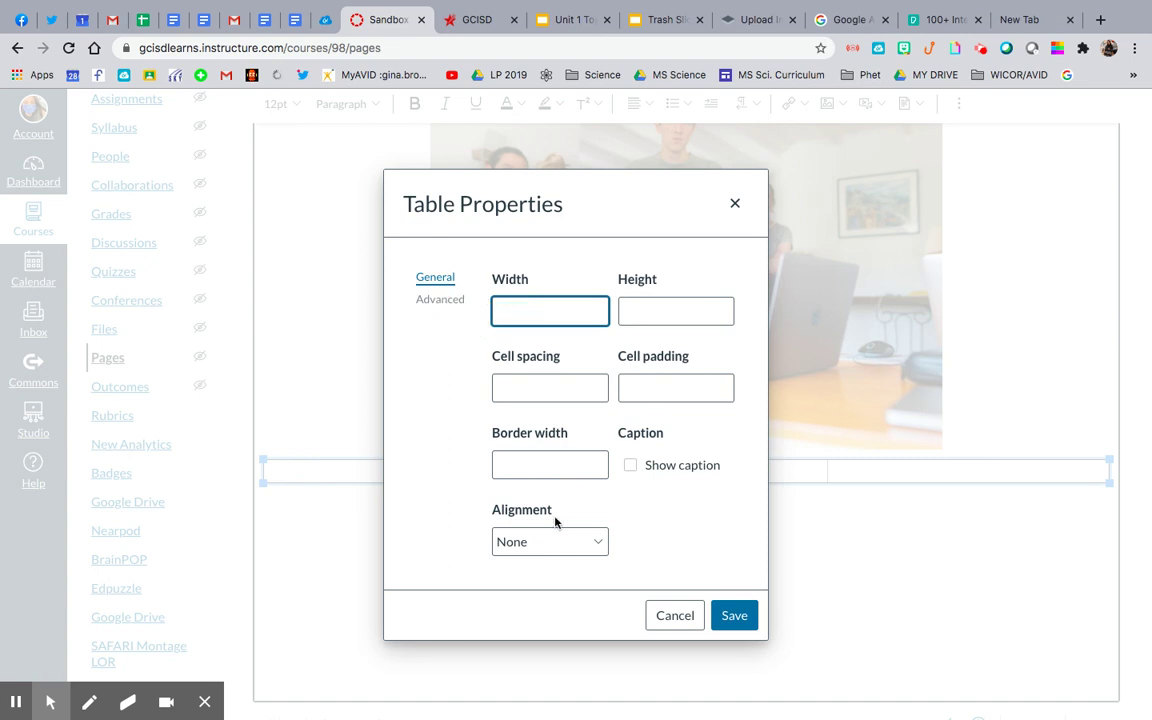
{"action": "left_click", "coordinate": [545, 541]}
{"action": "left_click", "coordinate": [532, 578]}
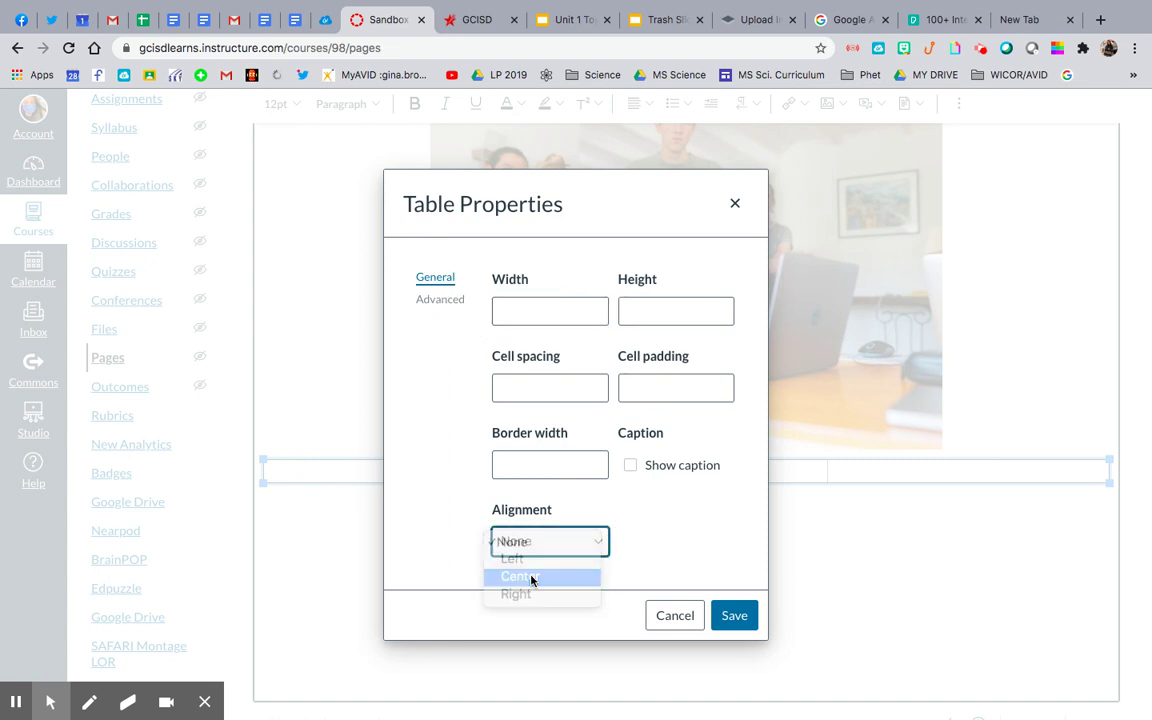
{"action": "left_click", "coordinate": [733, 615]}
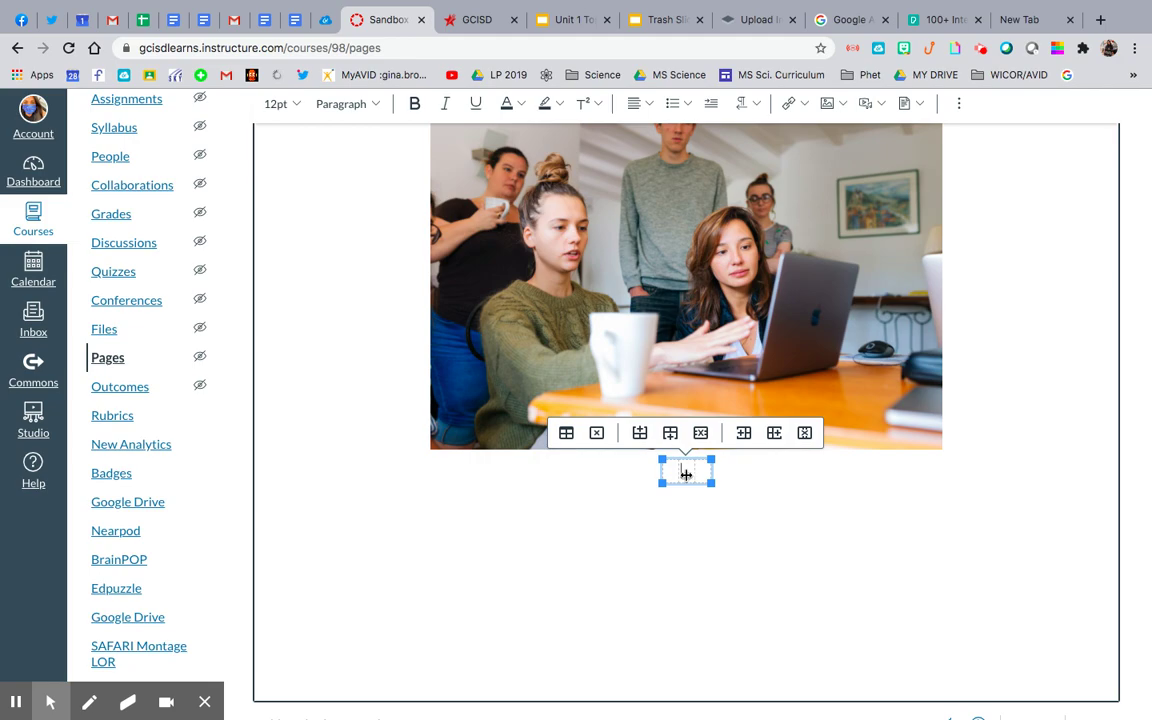
Go to the Google Drive desktop and create a new Google Drawings file
{"action": "key", "text": "ctrl+Right"}
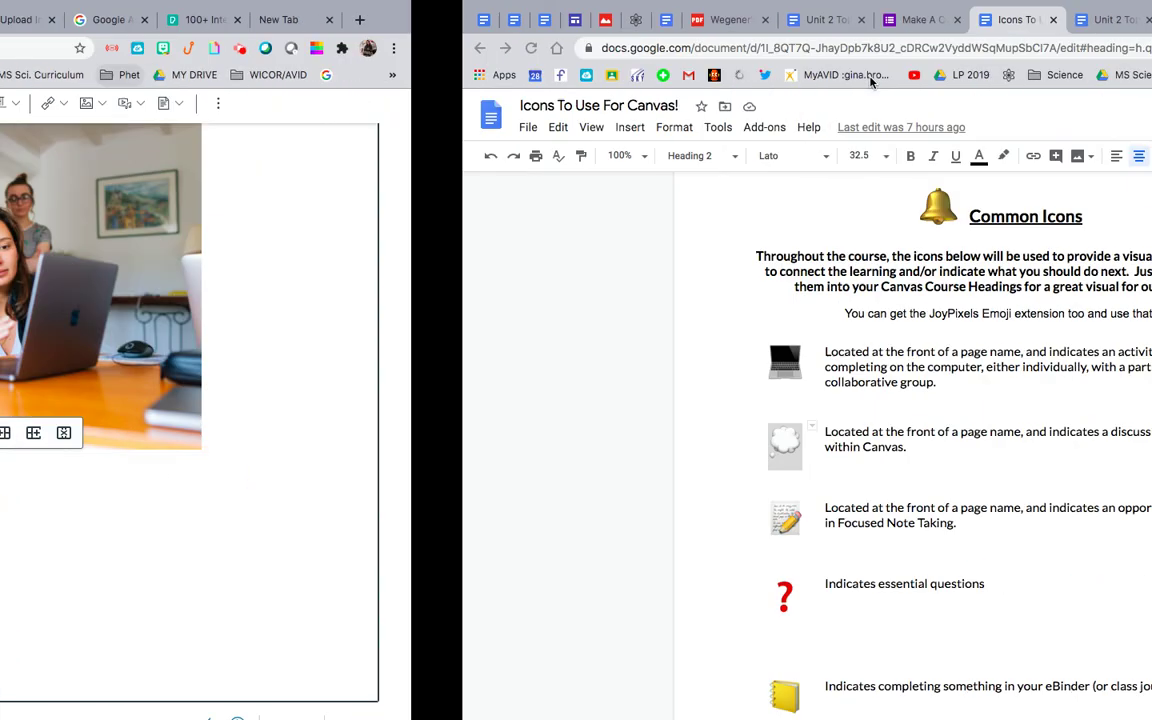
{"action": "key", "text": "ctrl+Left"}
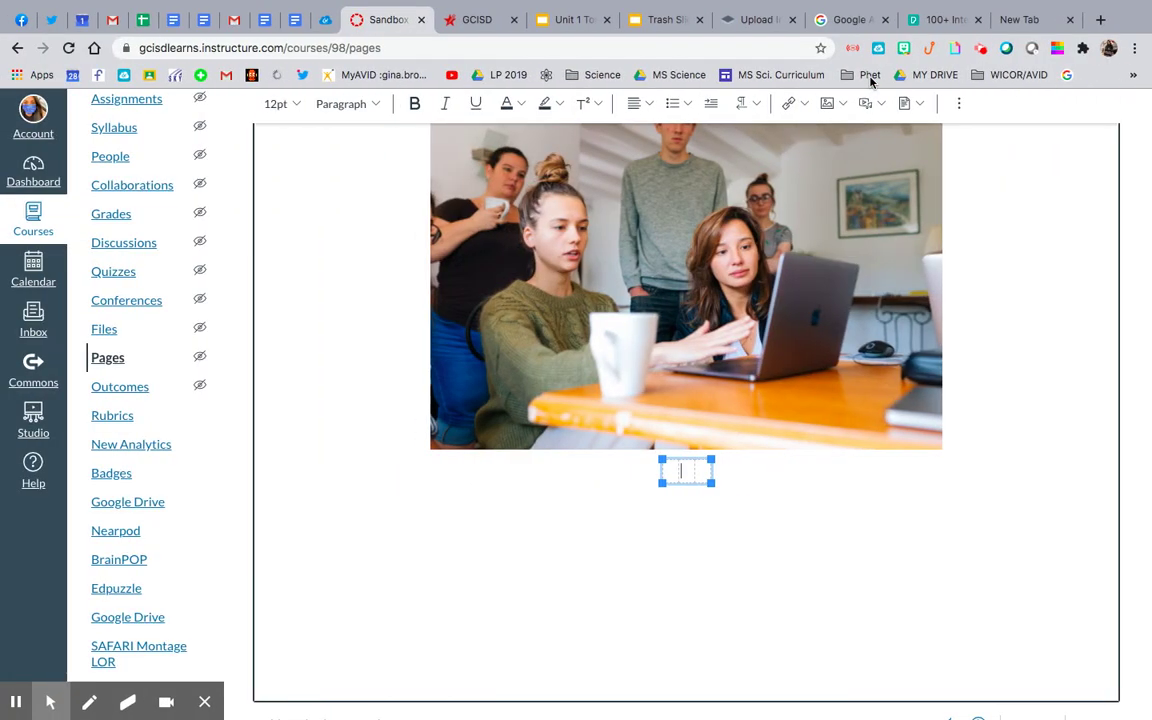
{"action": "key", "text": "ctrl+Left"}
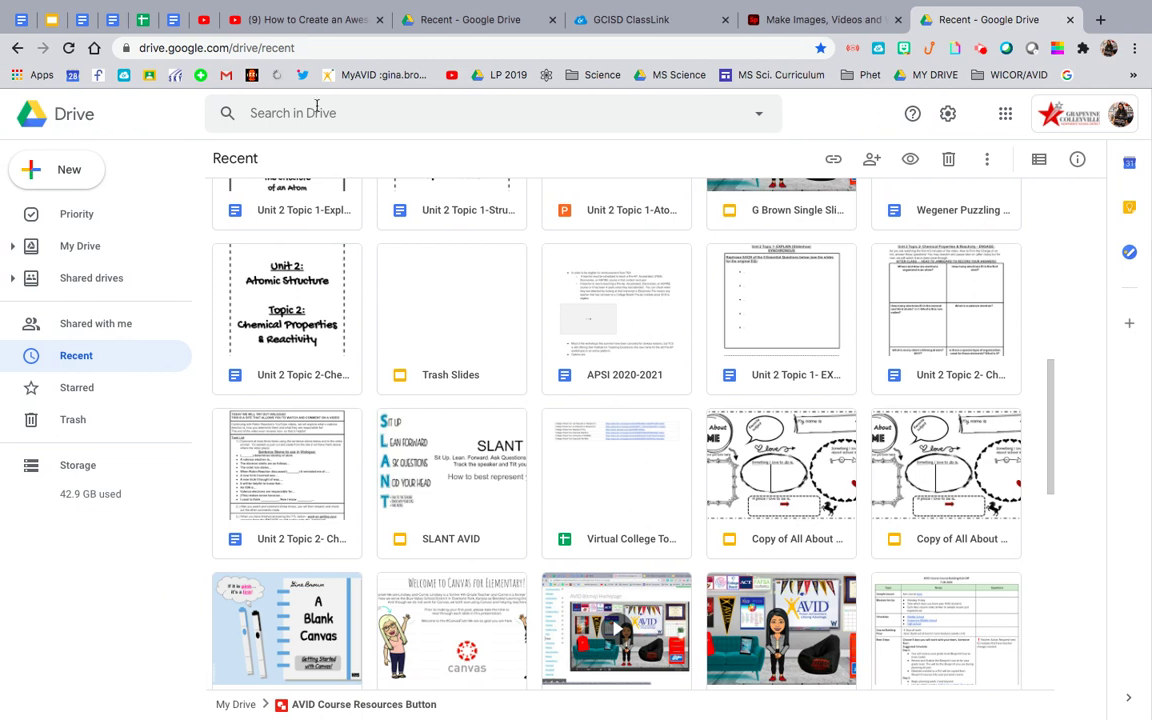
{"action": "left_click", "coordinate": [62, 170]}
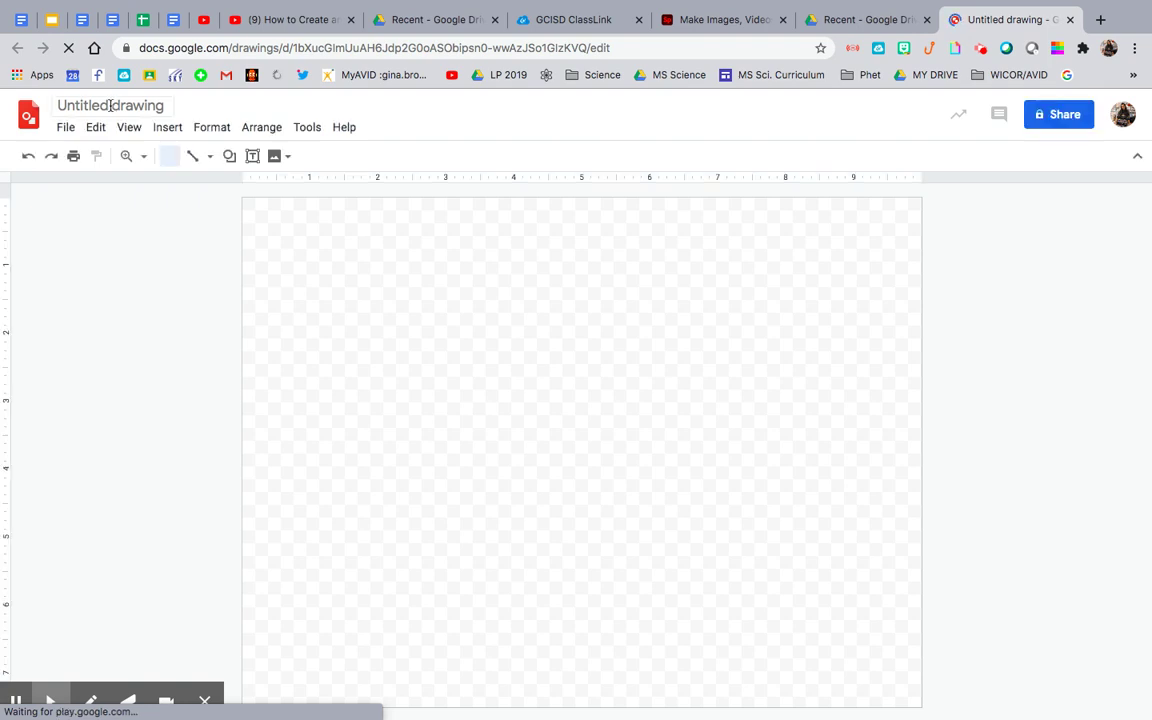
Name the drawing 'Module Button' and show the Shapes palette
{"action": "left_click", "coordinate": [111, 105]}
{"action": "type", "text": "Module"}
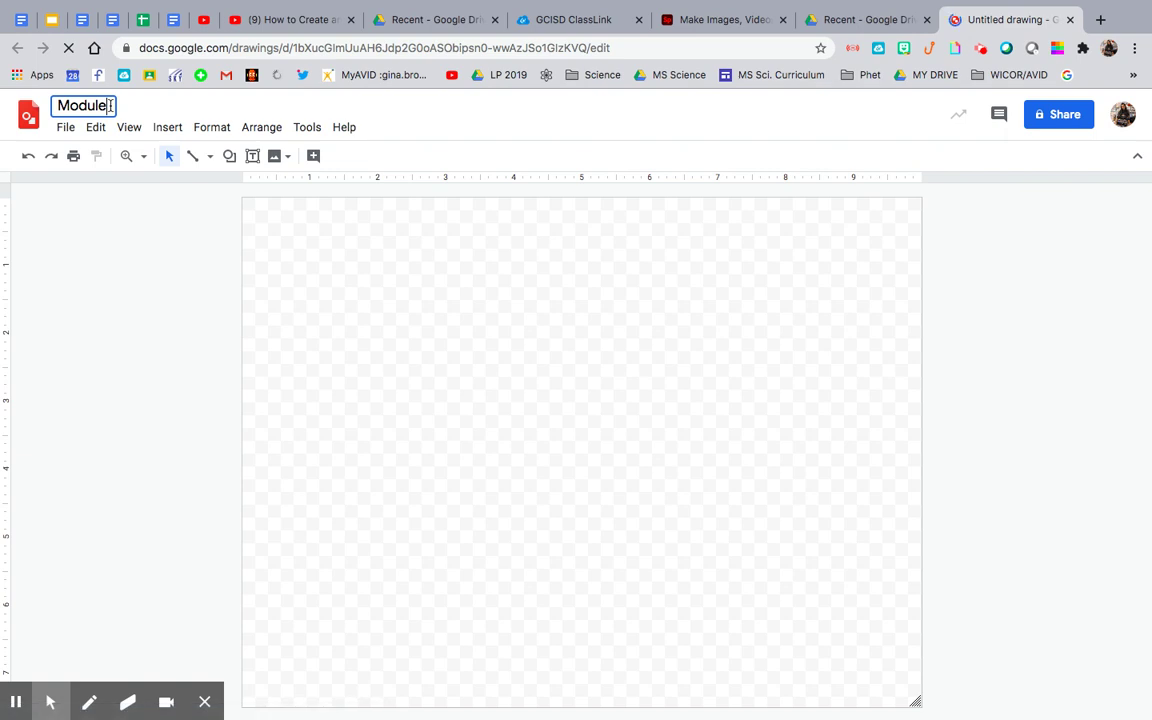
{"action": "type", "text": " Button"}
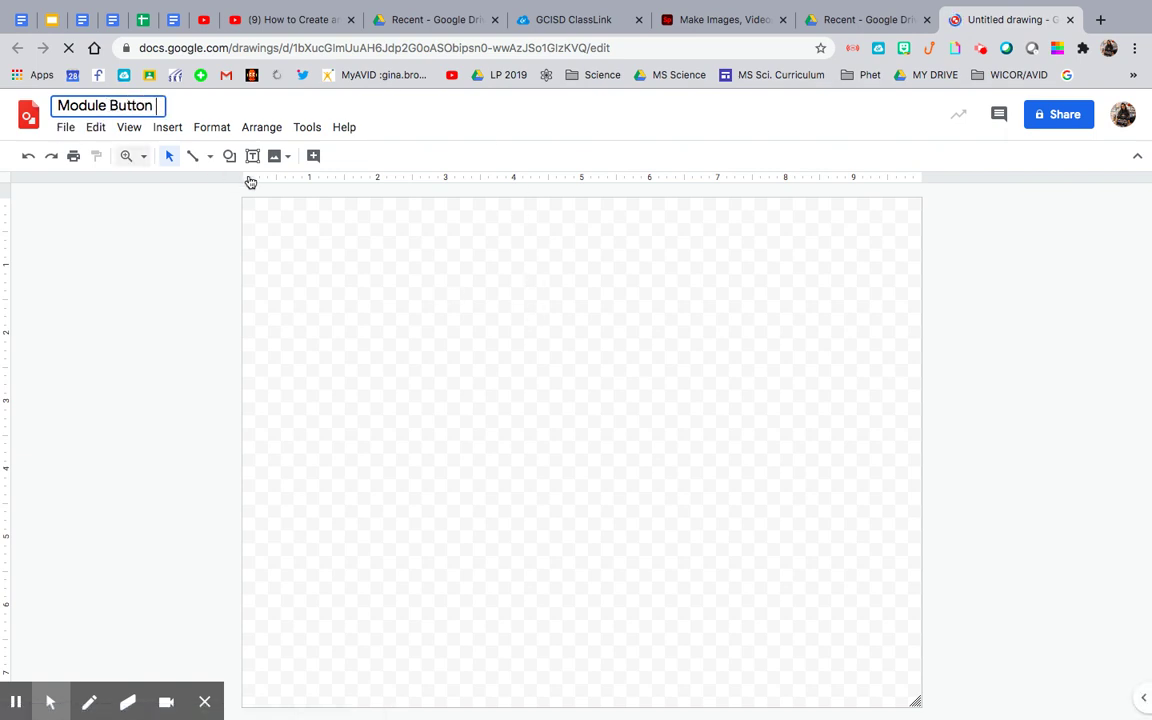
{"action": "left_click", "coordinate": [315, 273]}
{"action": "left_click", "coordinate": [229, 155]}
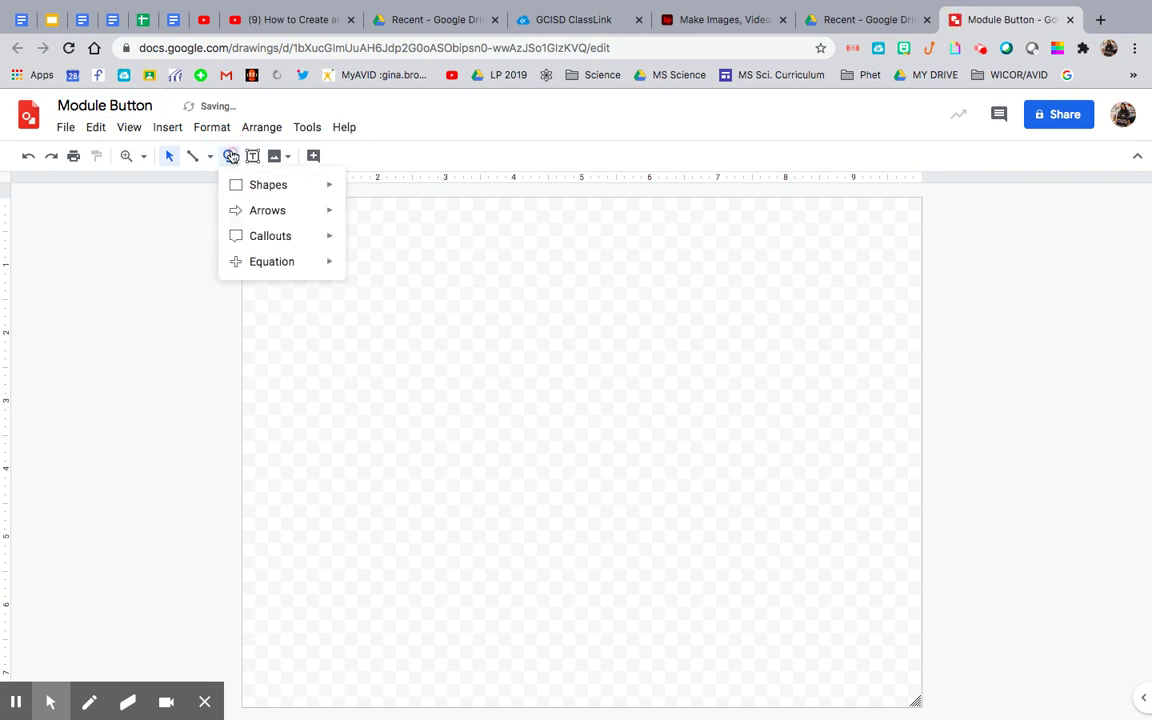
{"action": "mouse_move", "coordinate": [243, 190]}
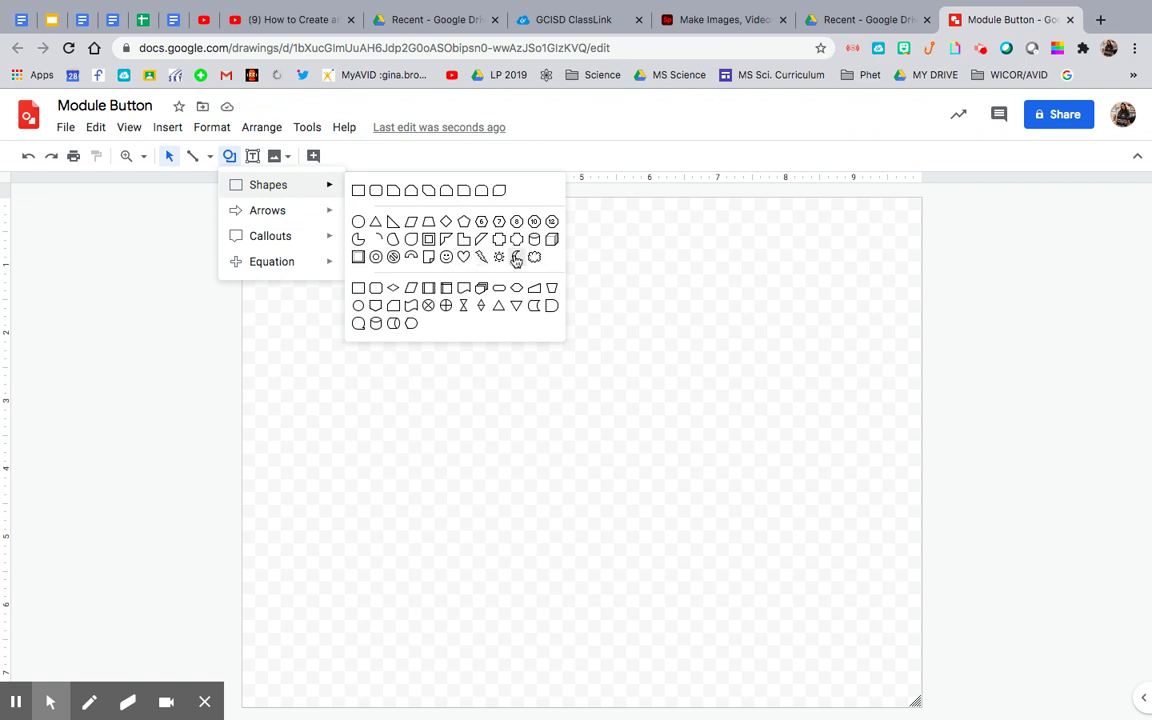
Replace a mistaken shape with a light-blue rounded-rectangle pill near the top, widened rightward
{"action": "left_click", "coordinate": [413, 308]}
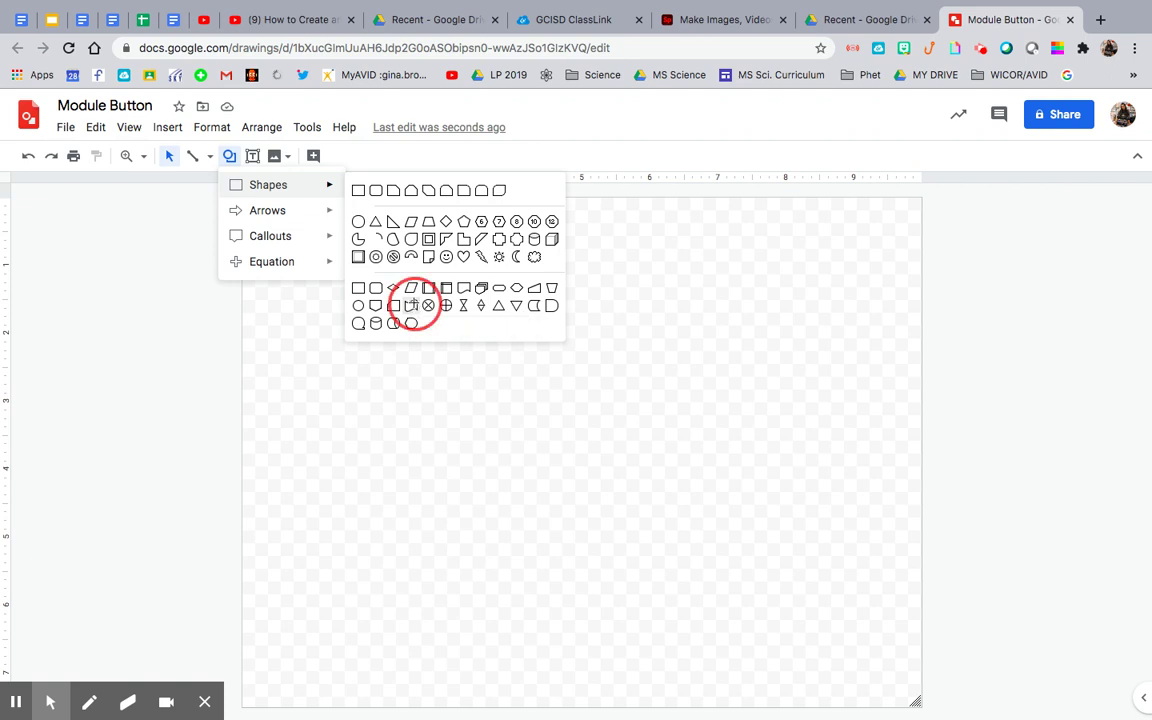
{"action": "left_click_drag", "start_coordinate": [370, 300], "coordinate": [602, 462]}
{"action": "key", "text": "Delete"}
{"action": "left_click", "coordinate": [229, 155]}
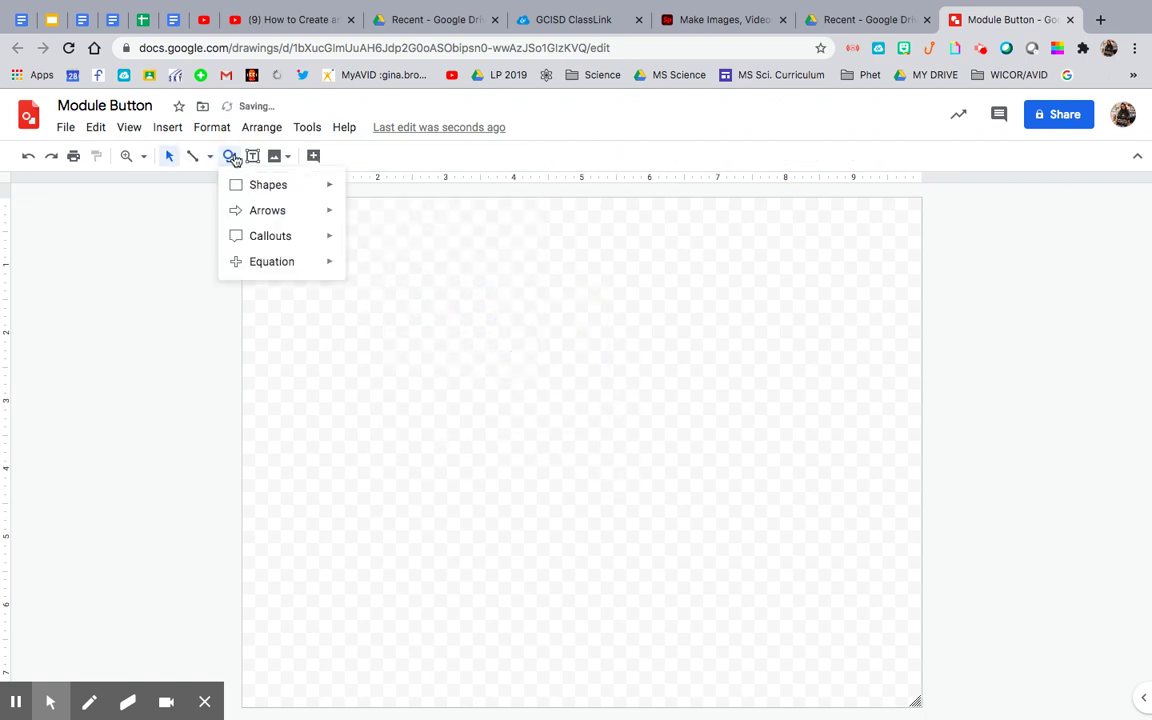
{"action": "mouse_move", "coordinate": [326, 190]}
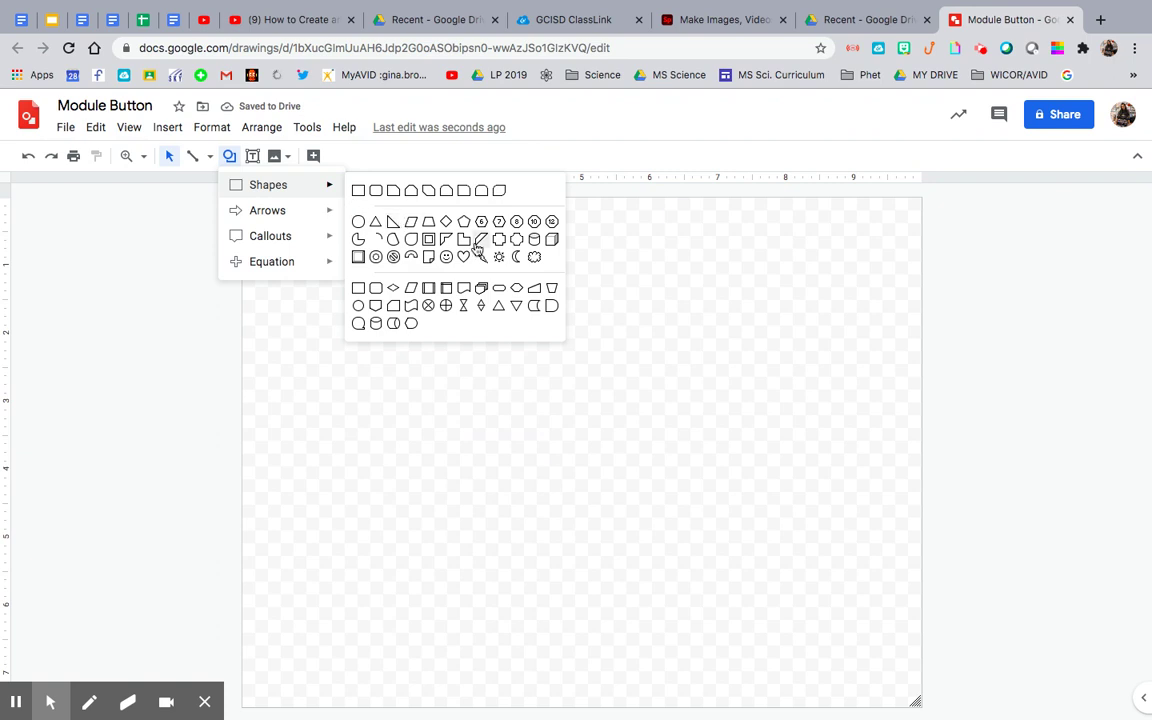
{"action": "left_click", "coordinate": [501, 287]}
{"action": "left_click_drag", "start_coordinate": [369, 296], "coordinate": [635, 398]}
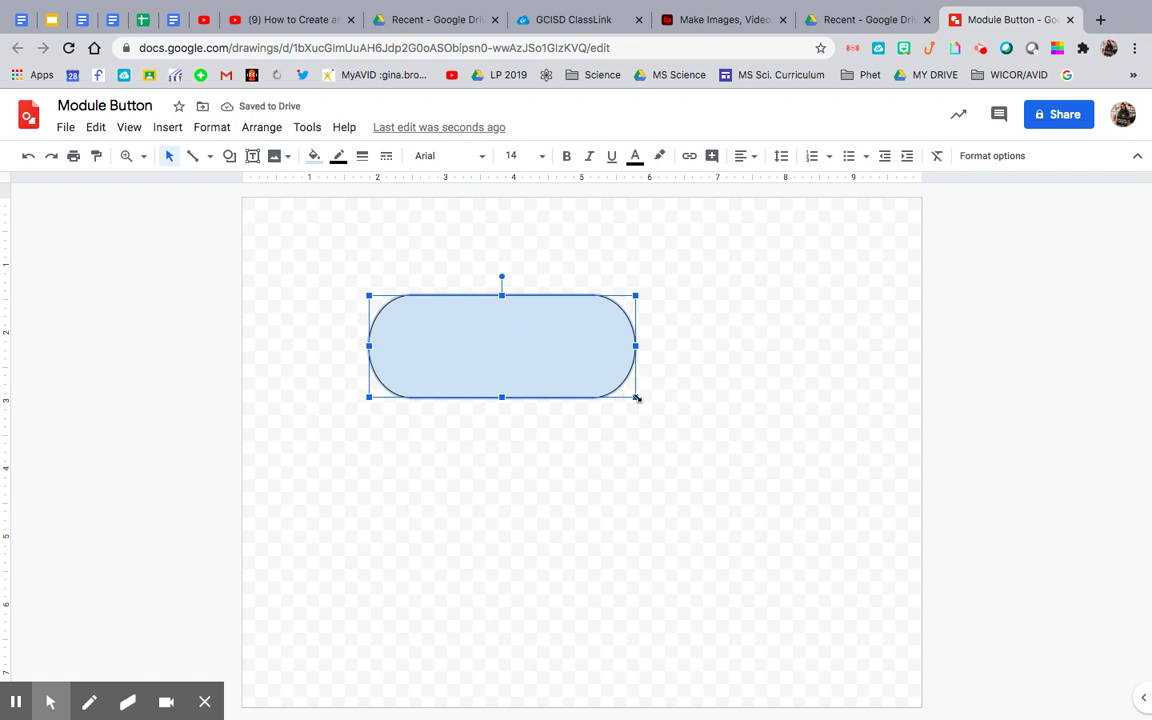
{"action": "left_click_drag", "start_coordinate": [636, 398], "coordinate": [708, 400]}
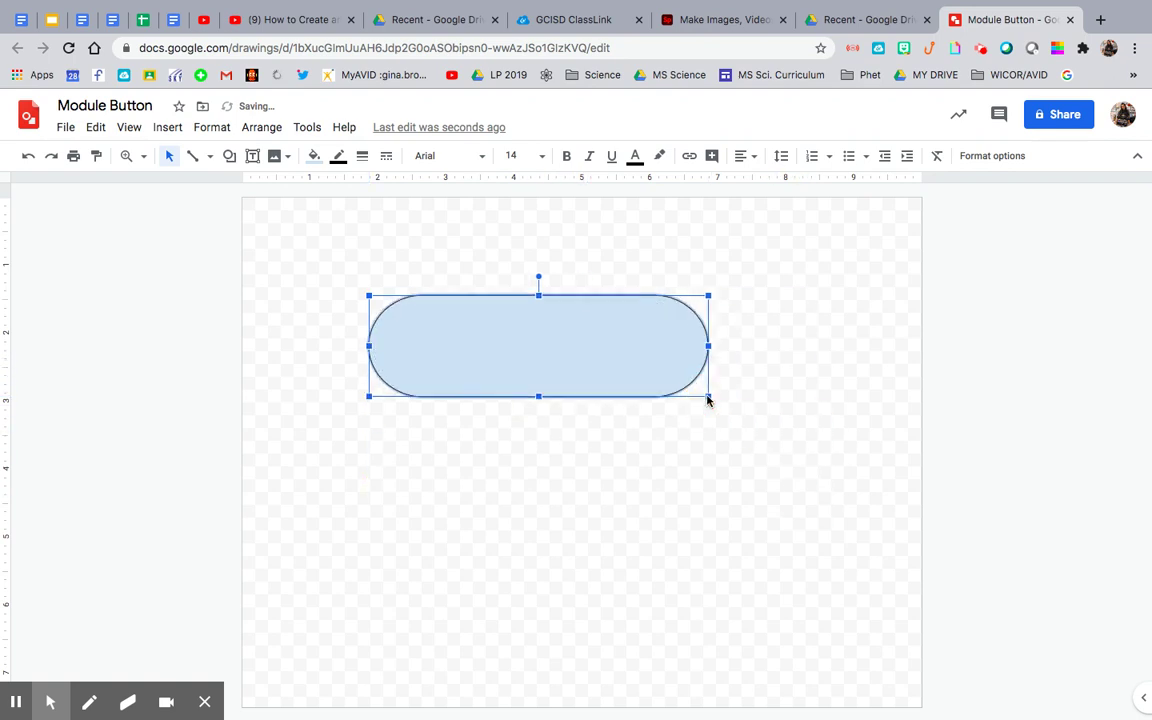
{"action": "left_click", "coordinate": [536, 530]}
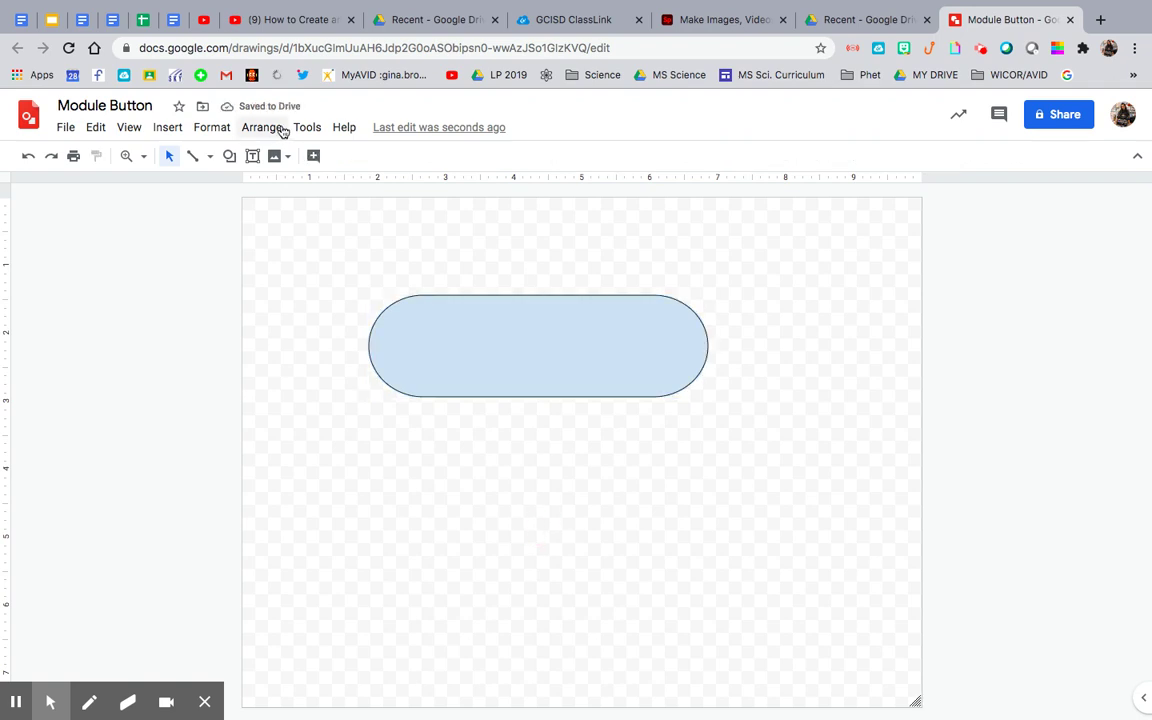
Add a text box inside the pill reading MODULES
{"action": "left_click", "coordinate": [252, 155]}
{"action": "left_click_drag", "start_coordinate": [398, 308], "coordinate": [686, 389]}
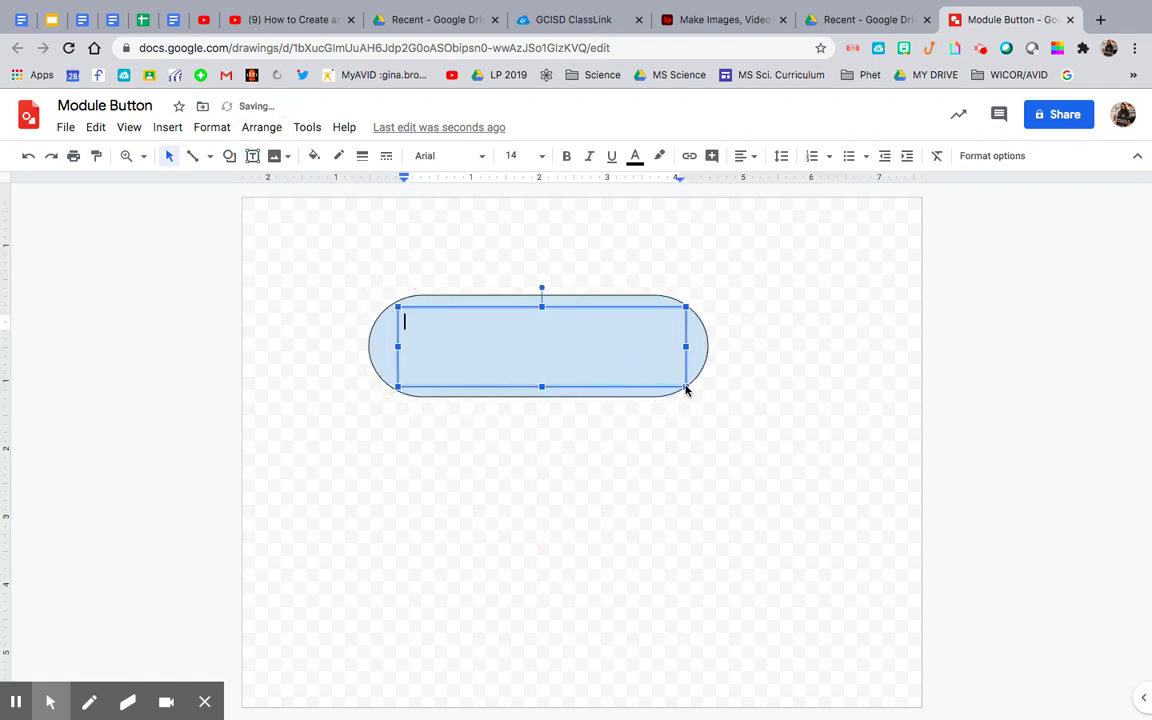
{"action": "type", "text": "MODULES"}
{"action": "double_click", "coordinate": [437, 321]}
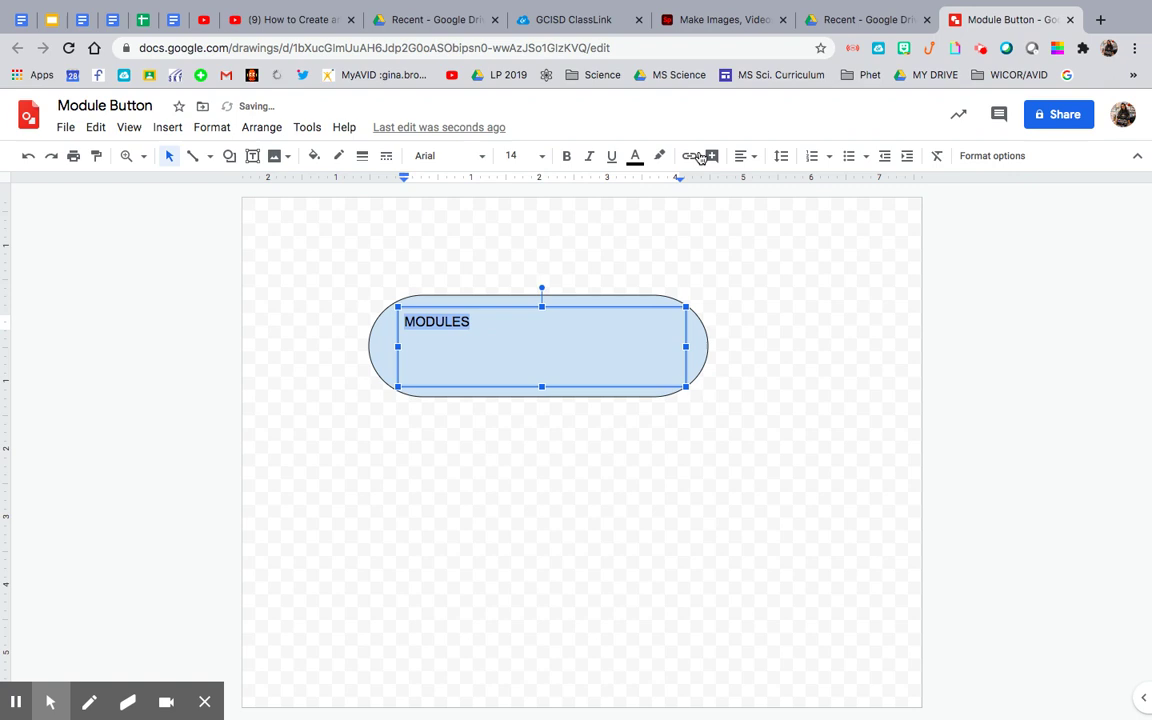
Make the MODULES label centred, bold and 54 pt
{"action": "left_click", "coordinate": [748, 156]}
{"action": "left_click", "coordinate": [765, 183]}
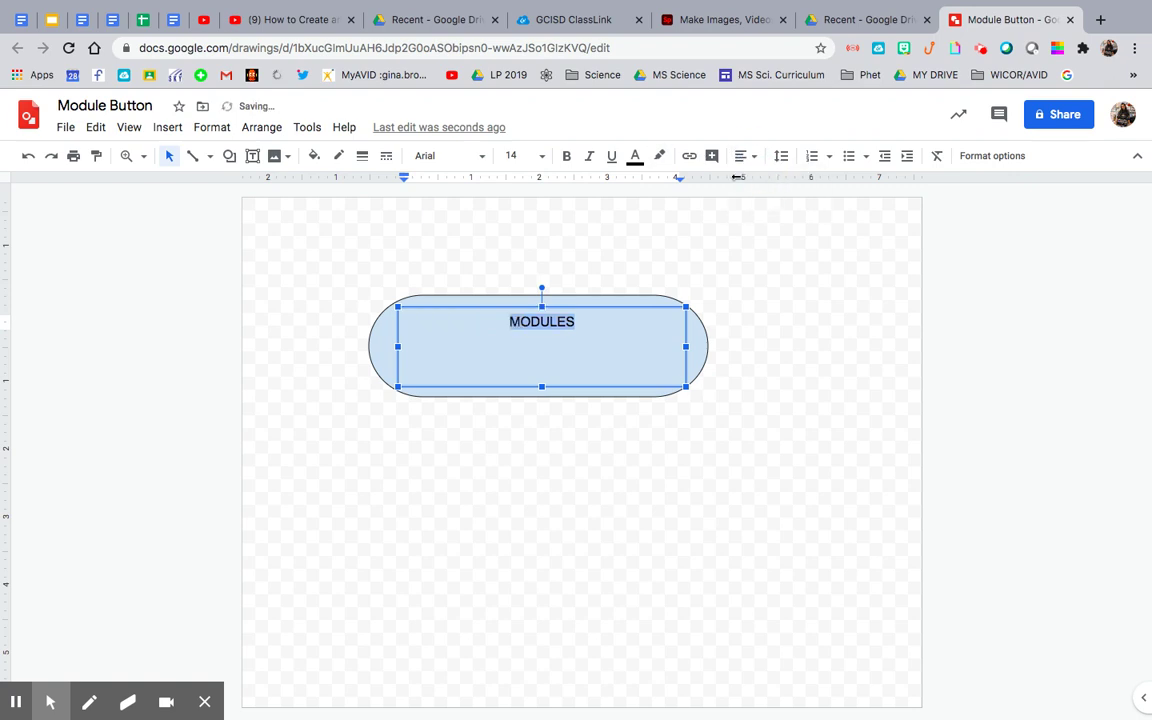
{"action": "left_click", "coordinate": [566, 156]}
{"action": "left_click", "coordinate": [540, 156]}
{"action": "left_click", "coordinate": [517, 489]}
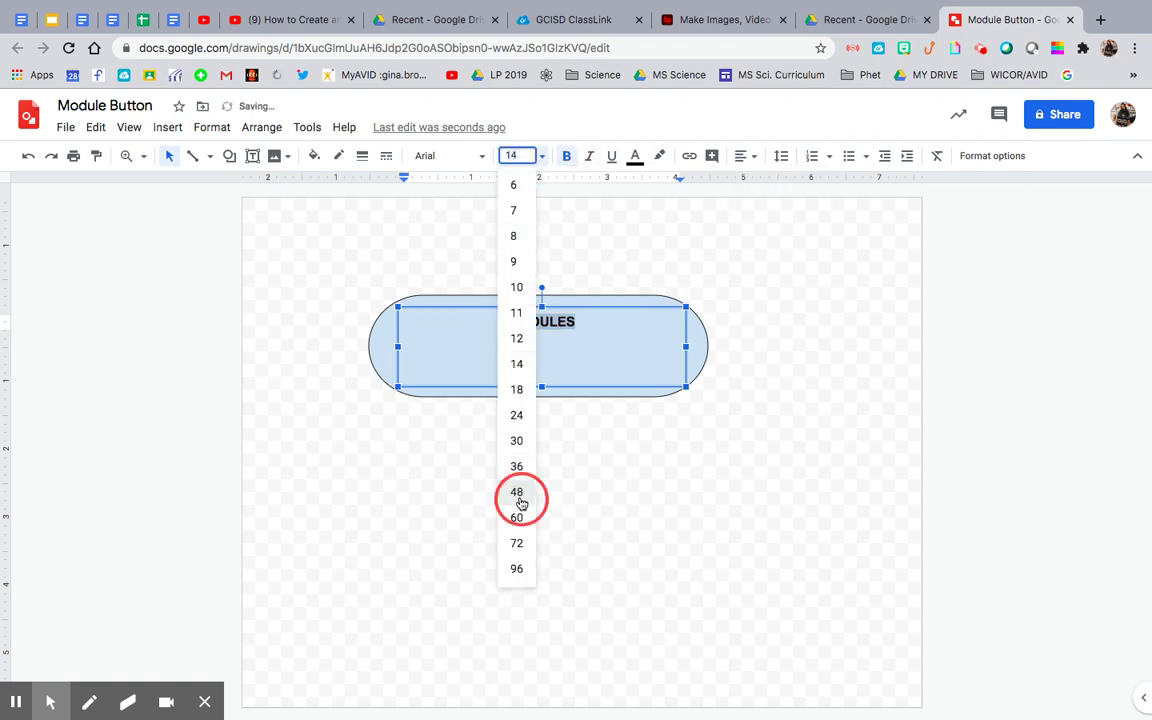
{"action": "left_click", "coordinate": [542, 156]}
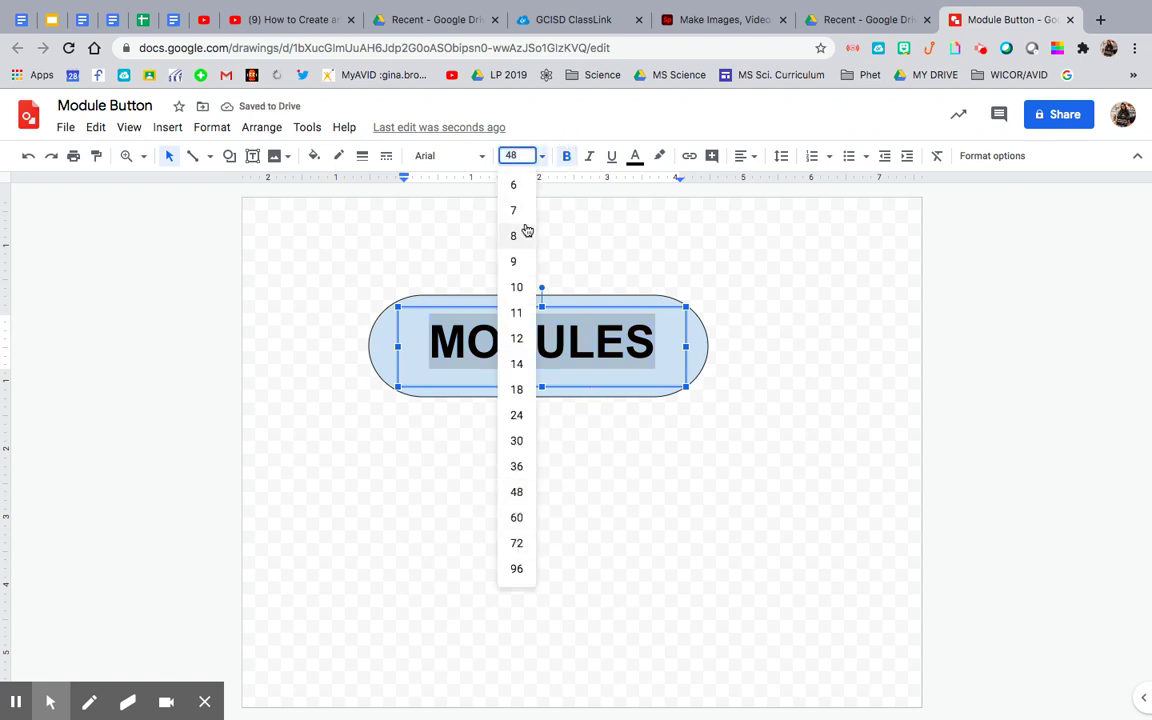
{"action": "left_click", "coordinate": [511, 155]}
{"action": "type", "text": "5"}
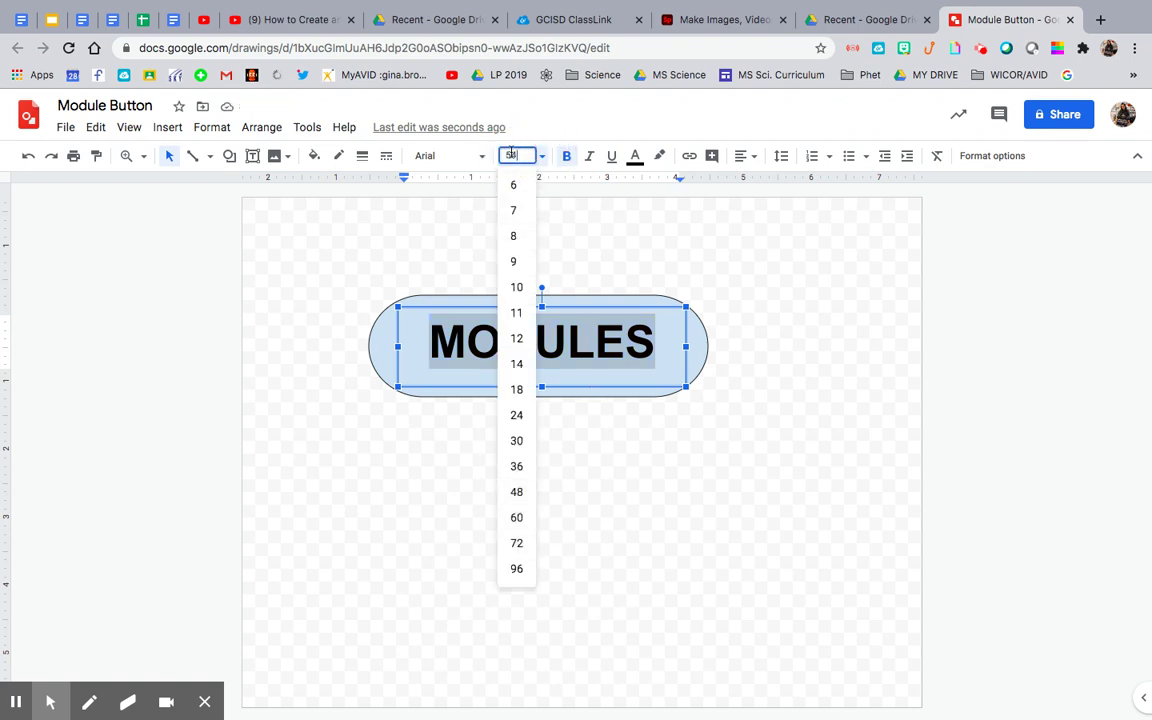
{"action": "type", "text": "4"}
{"action": "key", "text": "Return"}
{"action": "left_click", "coordinate": [751, 397]}
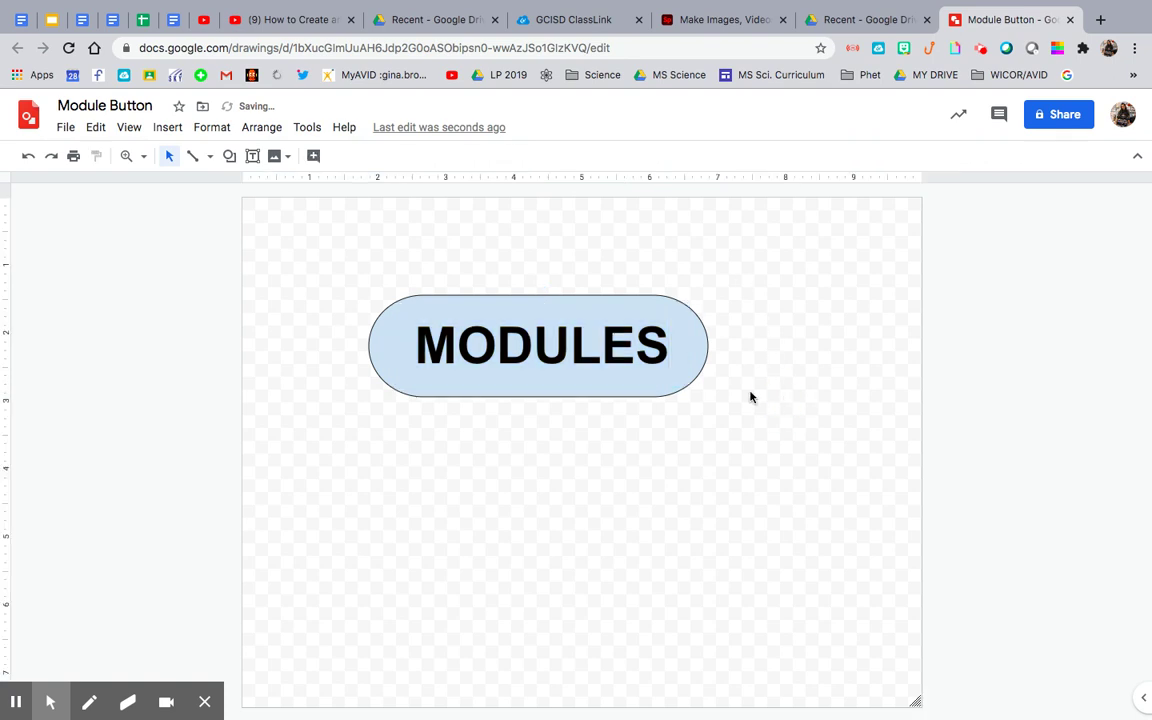
{"action": "left_click", "coordinate": [620, 338]}
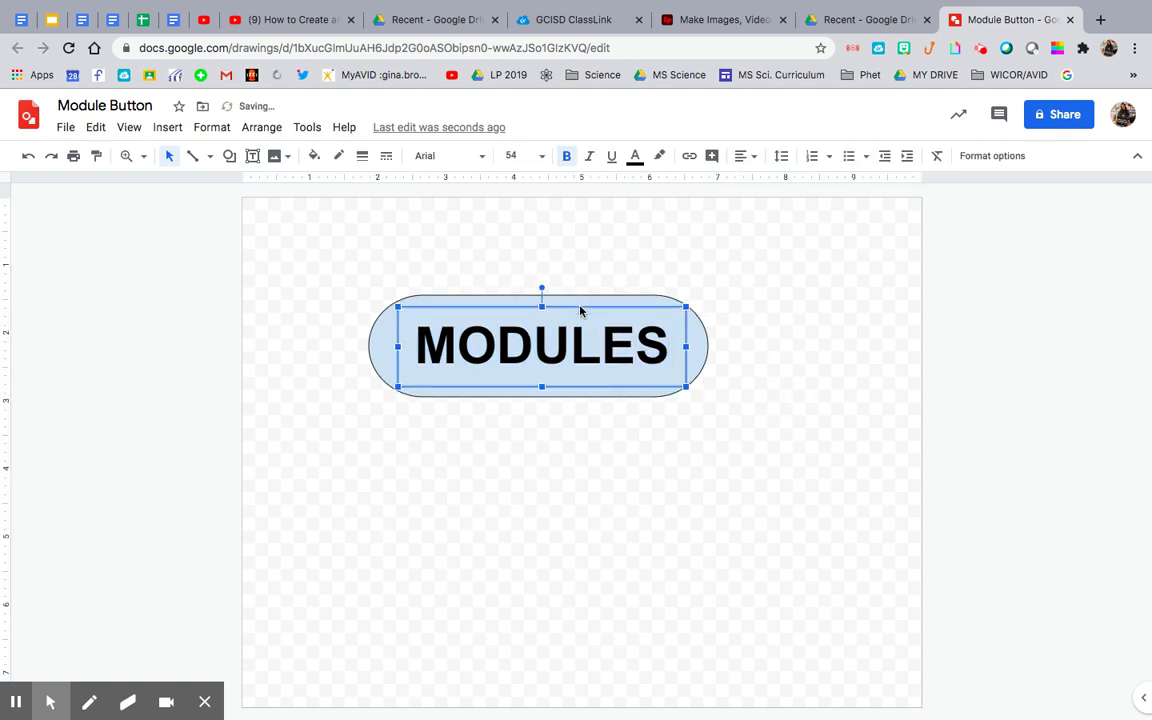
{"action": "left_click", "coordinate": [815, 433]}
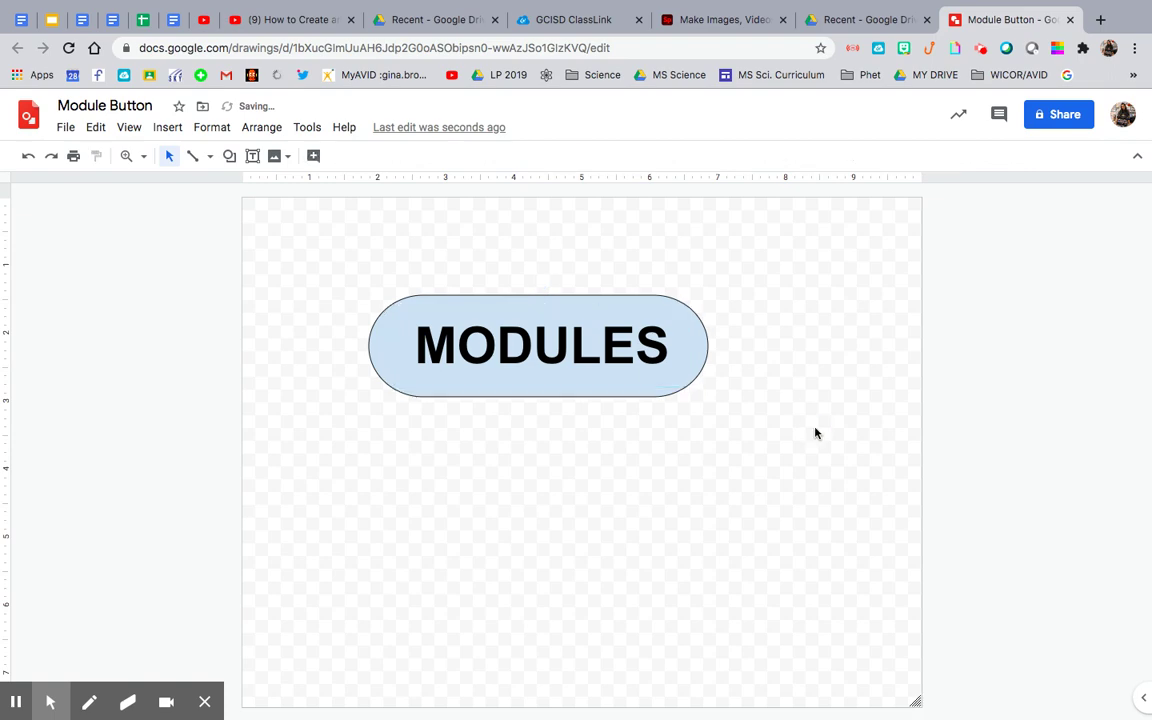
{"action": "left_click", "coordinate": [487, 298]}
Fill the pill with cornflower blue
{"action": "left_click", "coordinate": [314, 156]}
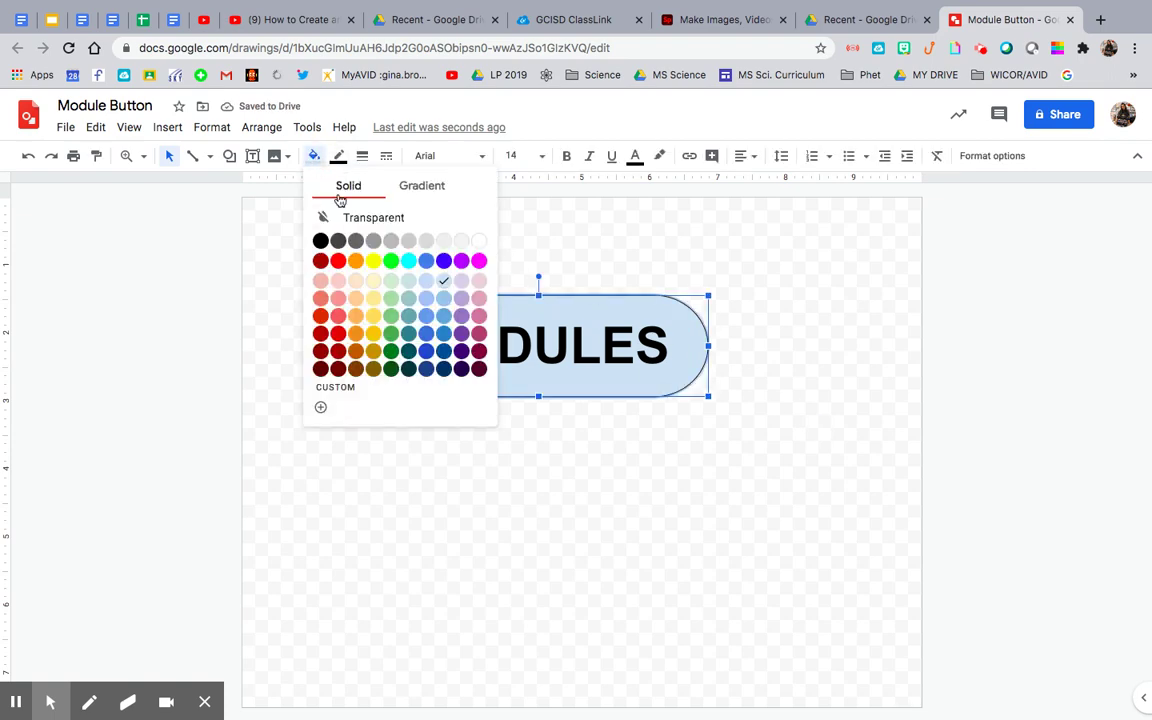
{"action": "key", "text": "ctrl+Right"}
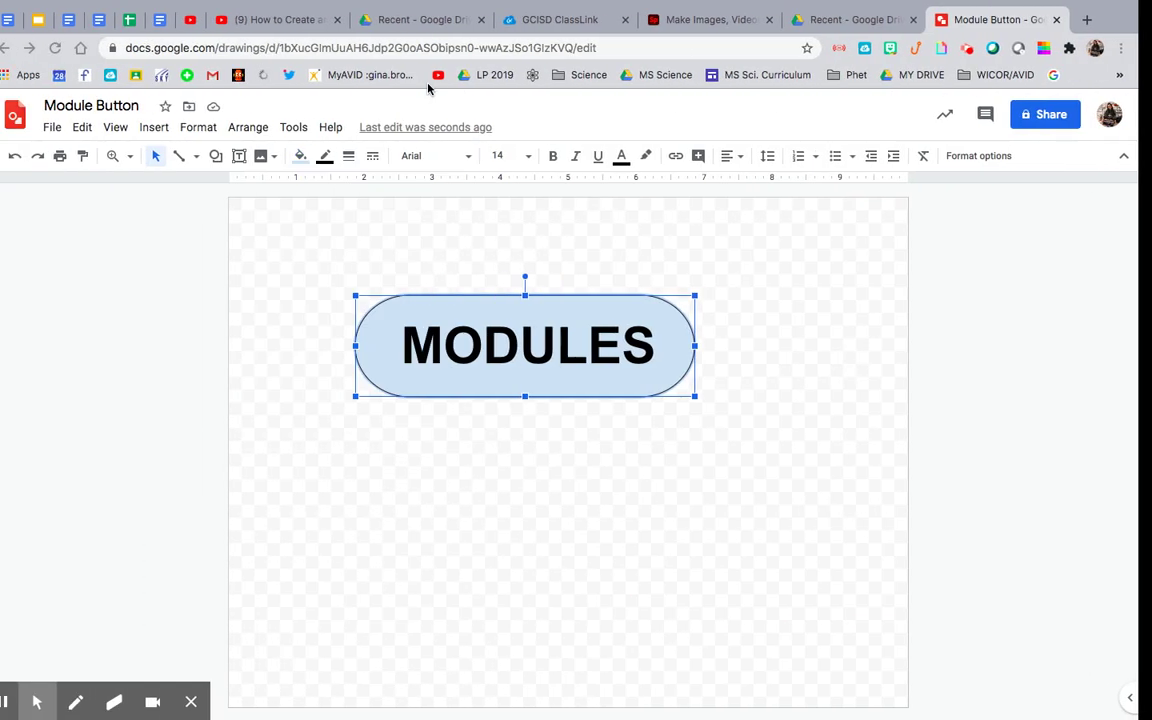
{"action": "left_click", "coordinate": [314, 157]}
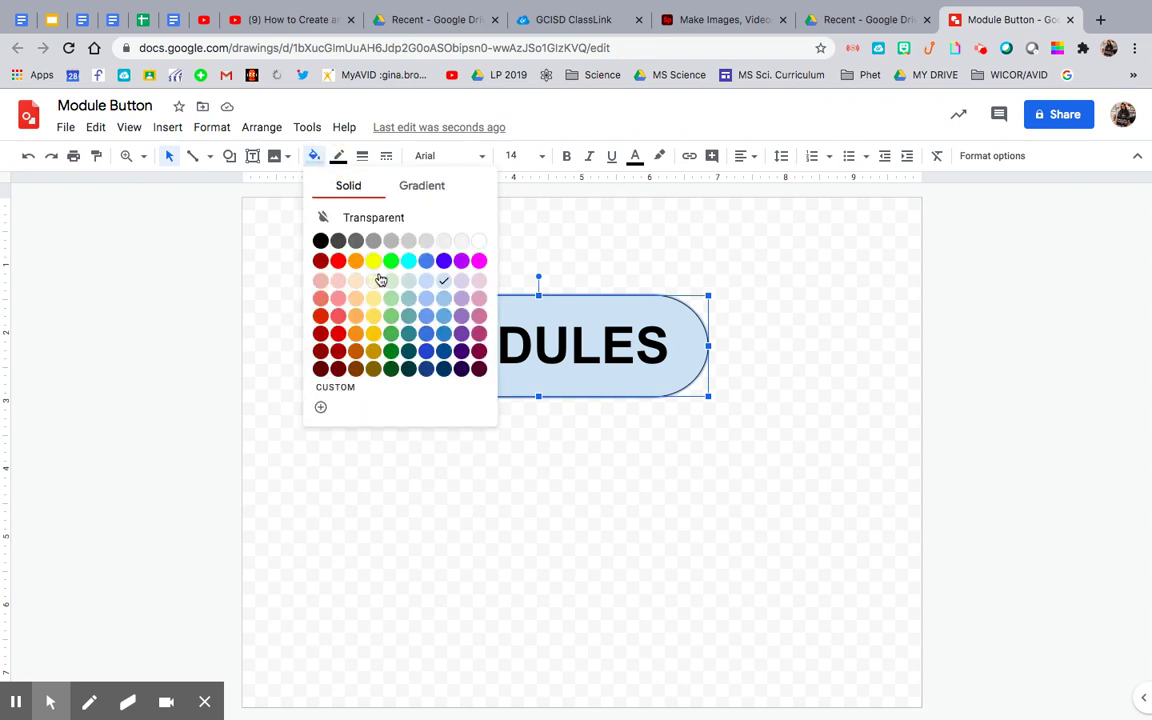
{"action": "left_click", "coordinate": [444, 262]}
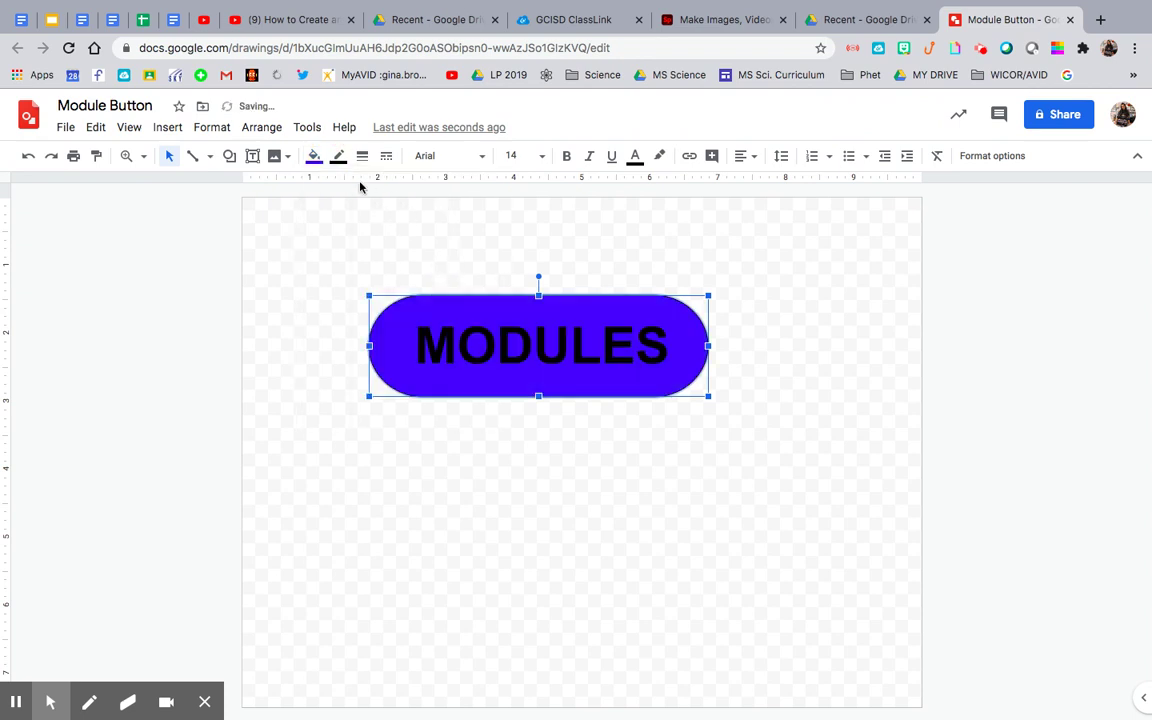
{"action": "left_click", "coordinate": [314, 156]}
{"action": "left_click", "coordinate": [430, 260]}
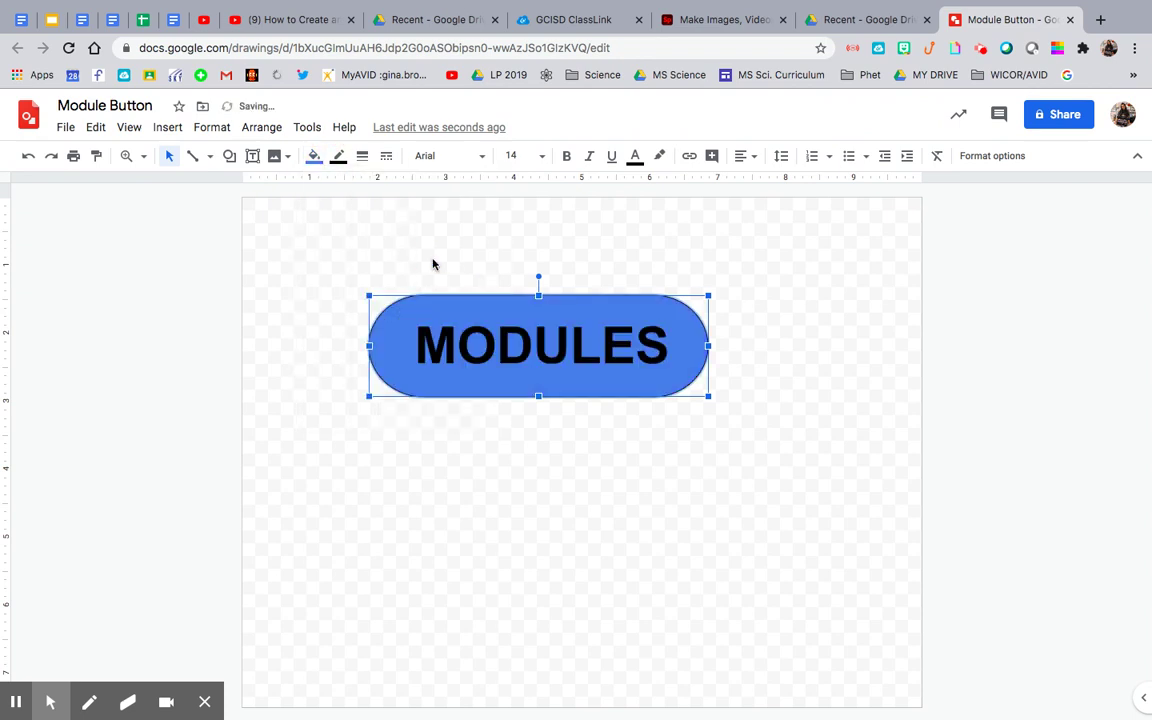
Give the pill a dark-blue 12px border
{"action": "left_click", "coordinate": [338, 157]}
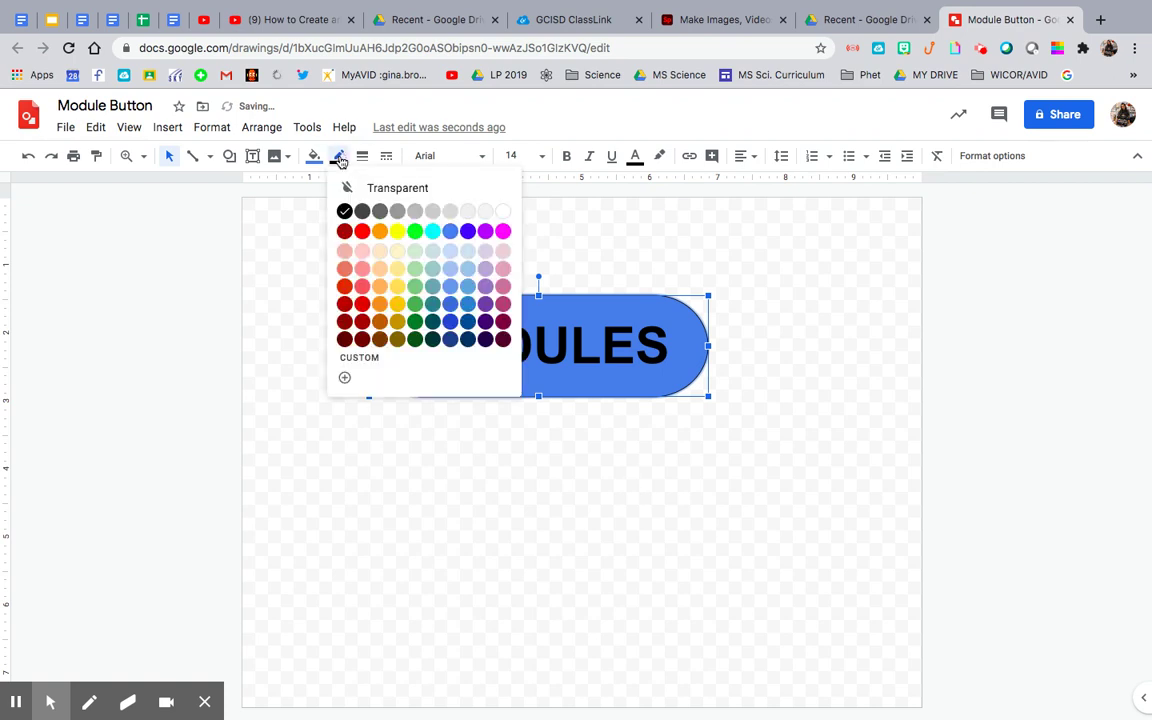
{"action": "left_click", "coordinate": [466, 340]}
{"action": "left_click", "coordinate": [362, 156]}
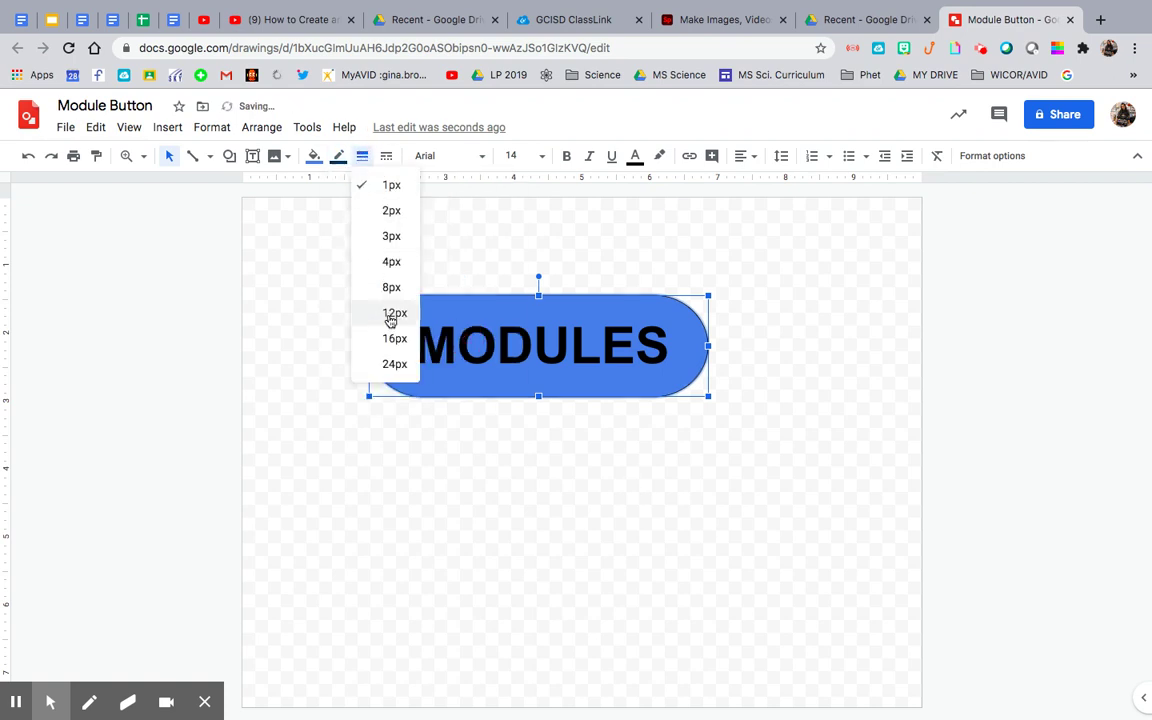
{"action": "left_click", "coordinate": [393, 313]}
{"action": "left_click", "coordinate": [773, 402]}
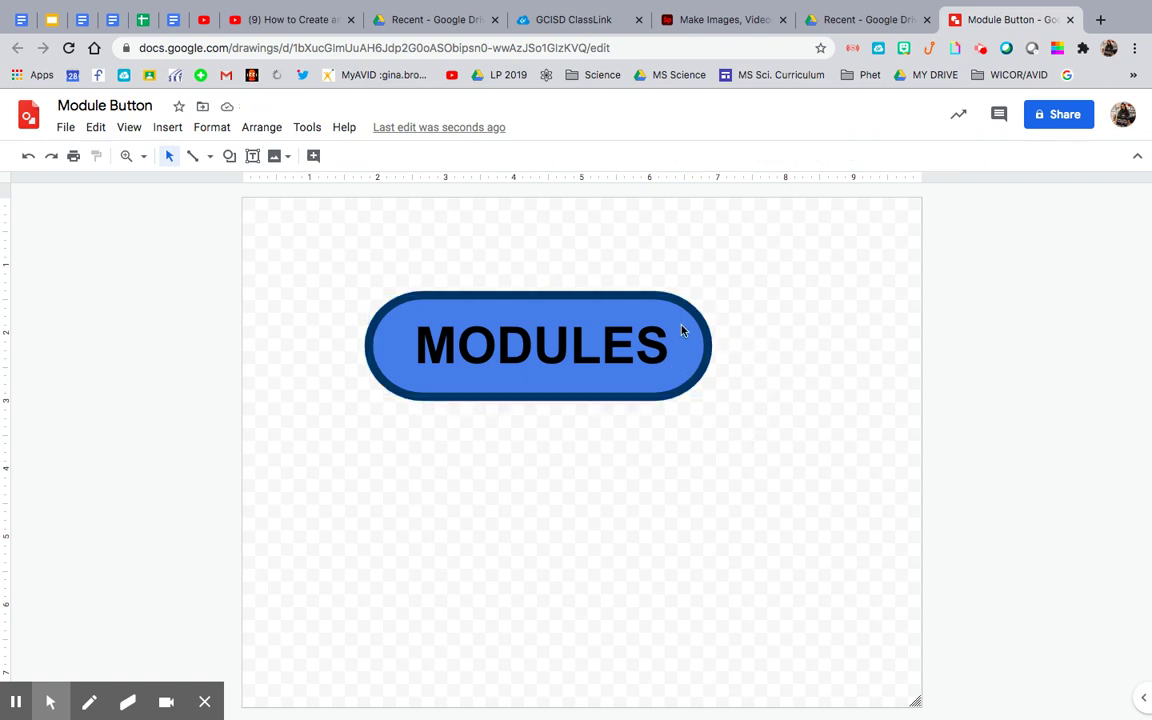
Move the pill and its MODULES text to the canvas's top-left corner
{"action": "left_click", "coordinate": [597, 290]}
{"action": "left_click_drag", "start_coordinate": [599, 288], "coordinate": [489, 199]}
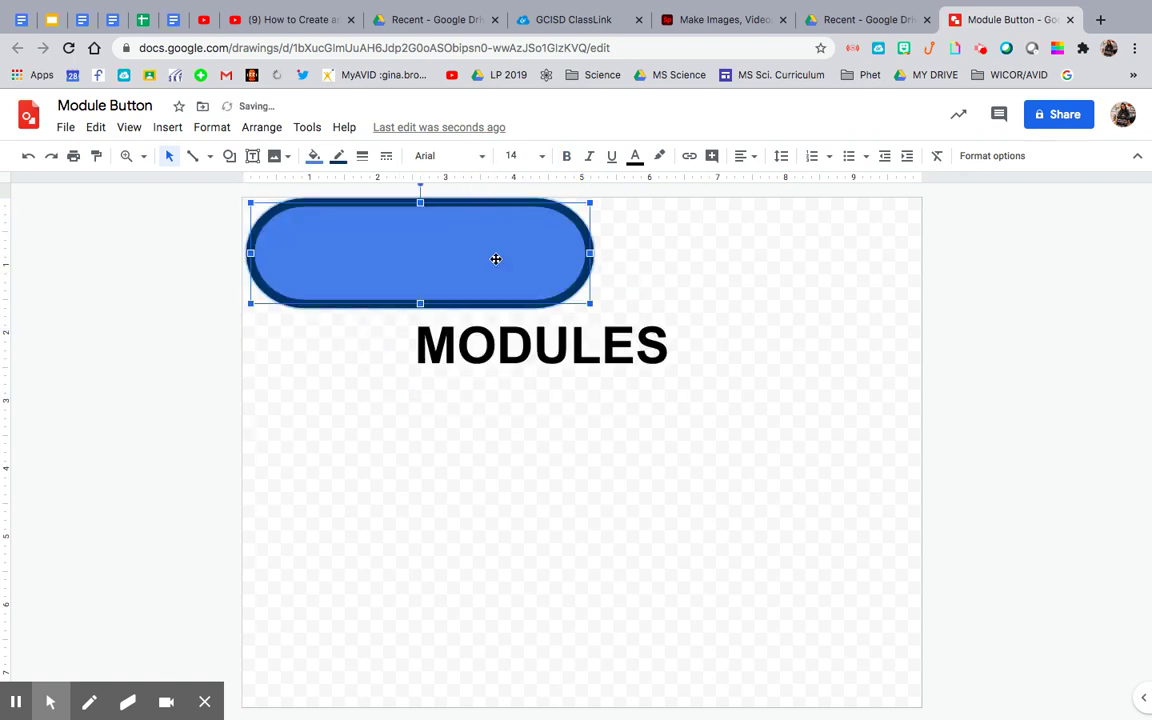
{"action": "left_click", "coordinate": [532, 346]}
{"action": "left_click_drag", "start_coordinate": [521, 307], "coordinate": [408, 224]}
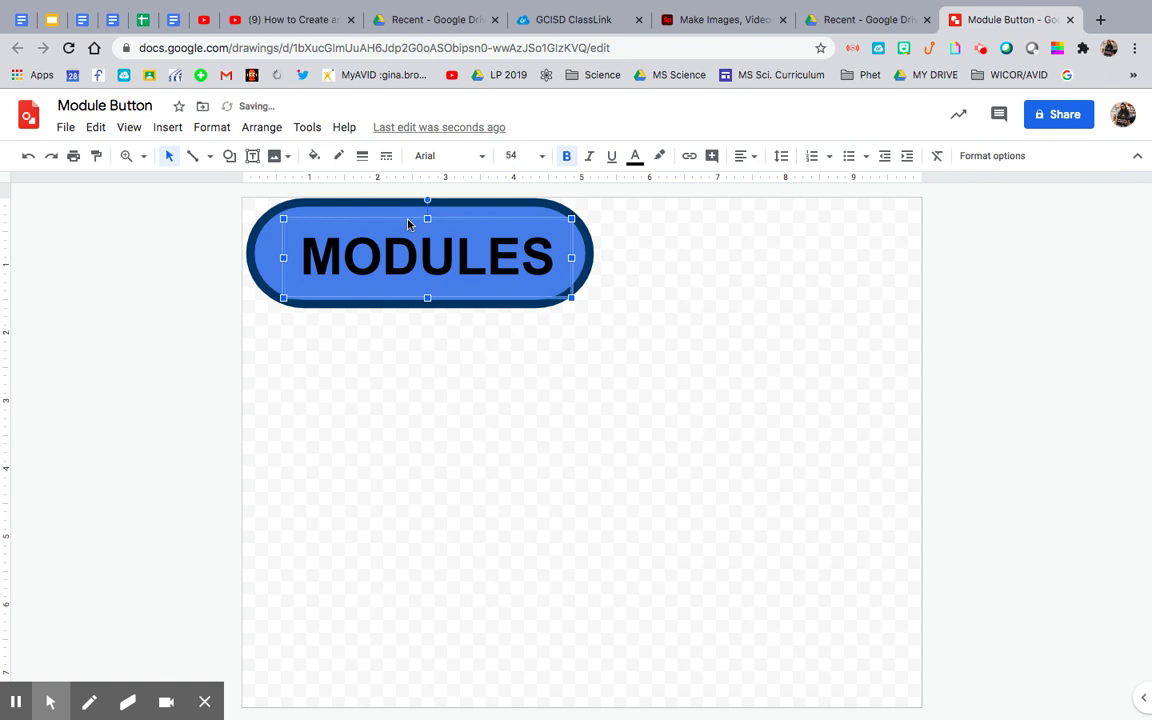
Nudge MODULES left and shrink the canvas to the button's edges
{"action": "left_click", "coordinate": [530, 431]}
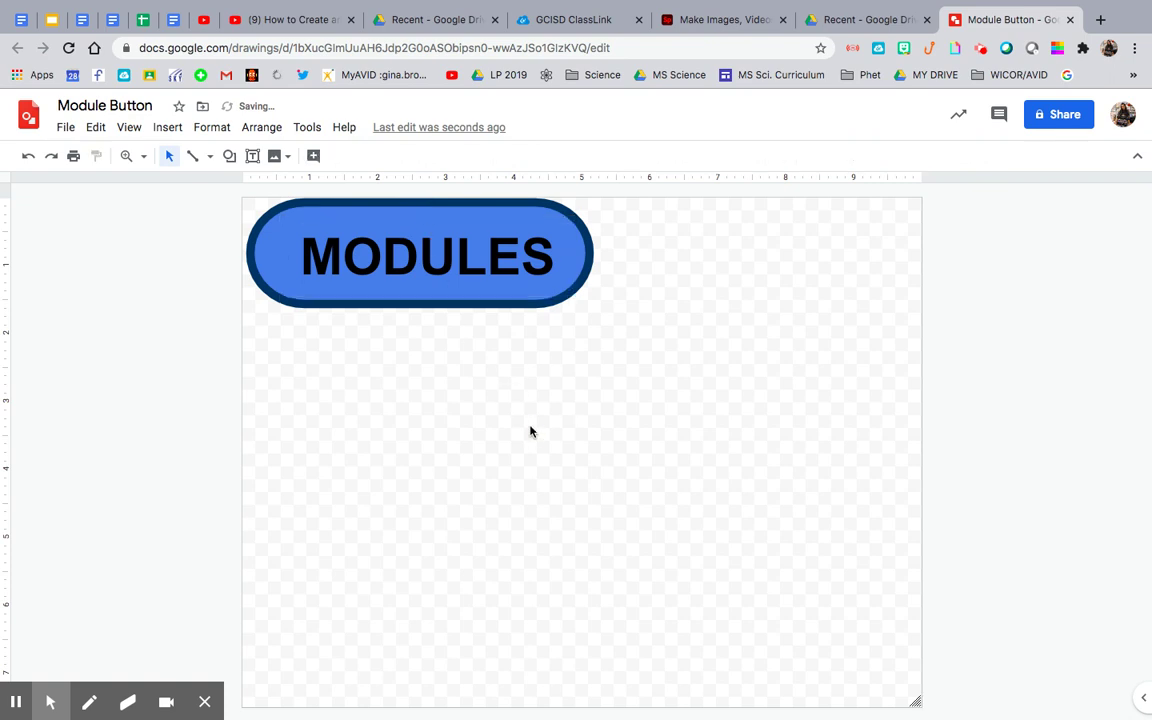
{"action": "left_click", "coordinate": [482, 261]}
{"action": "left_click", "coordinate": [485, 221]}
{"action": "key", "text": "Left"}
{"action": "key", "text": "Left"}
{"action": "key", "text": "Left"}
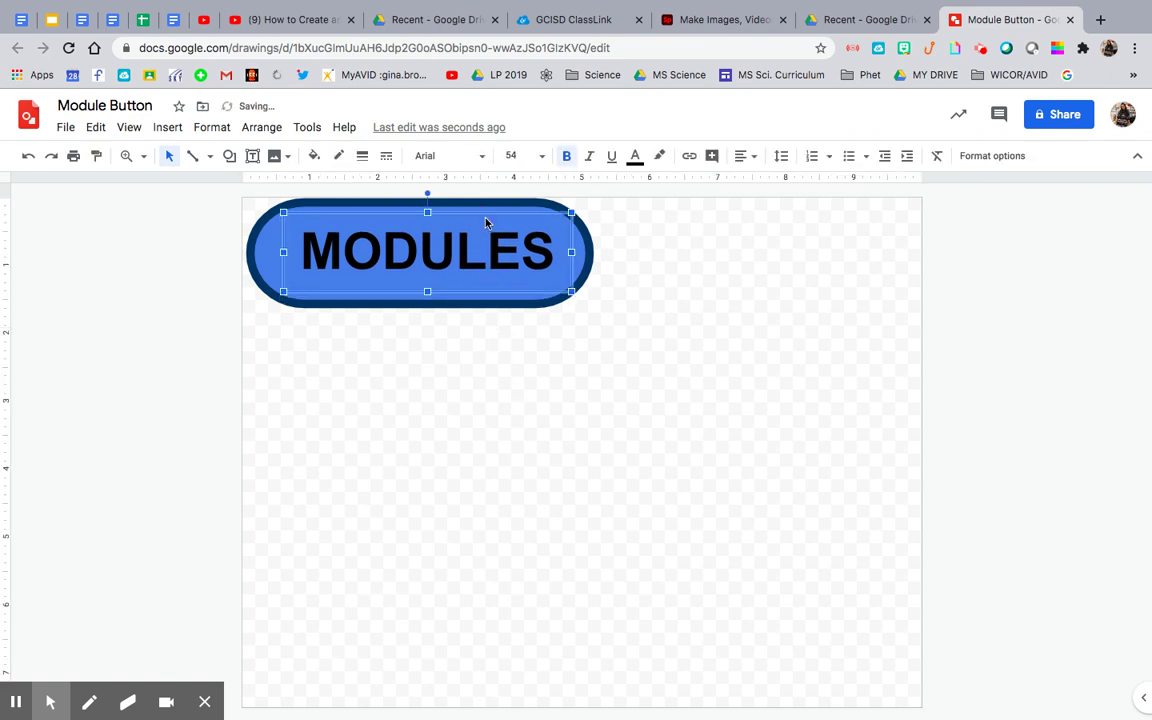
{"action": "left_click", "coordinate": [602, 406]}
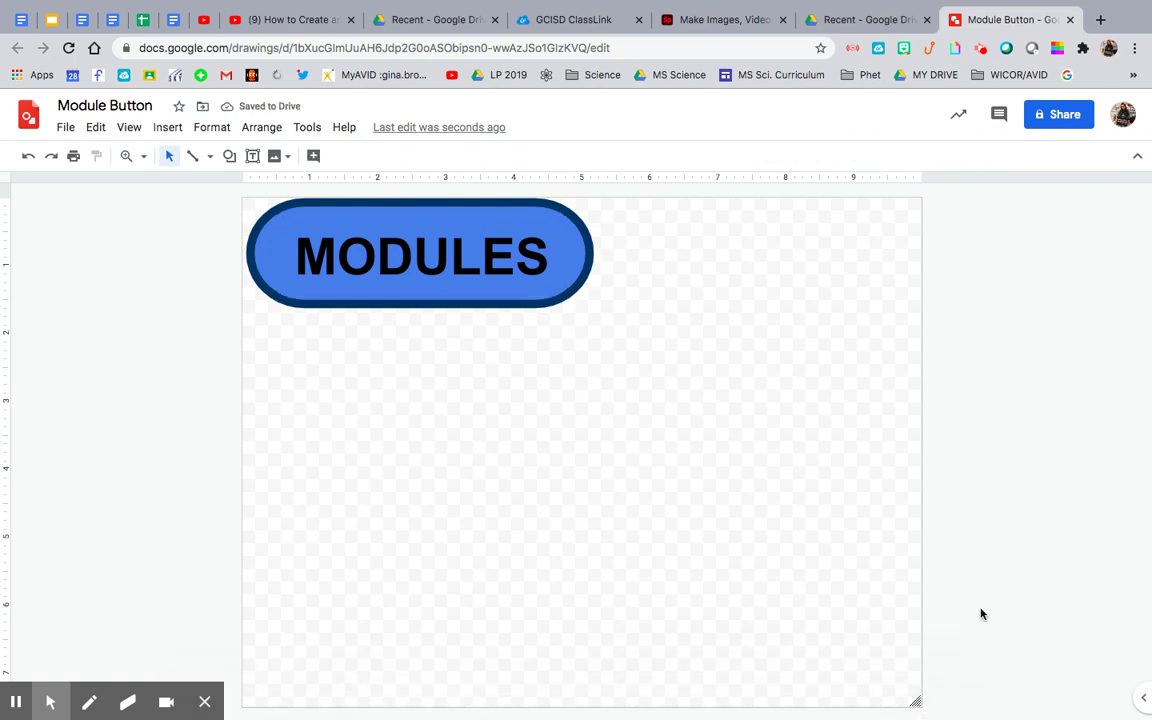
{"action": "left_click_drag", "start_coordinate": [917, 702], "coordinate": [597, 311]}
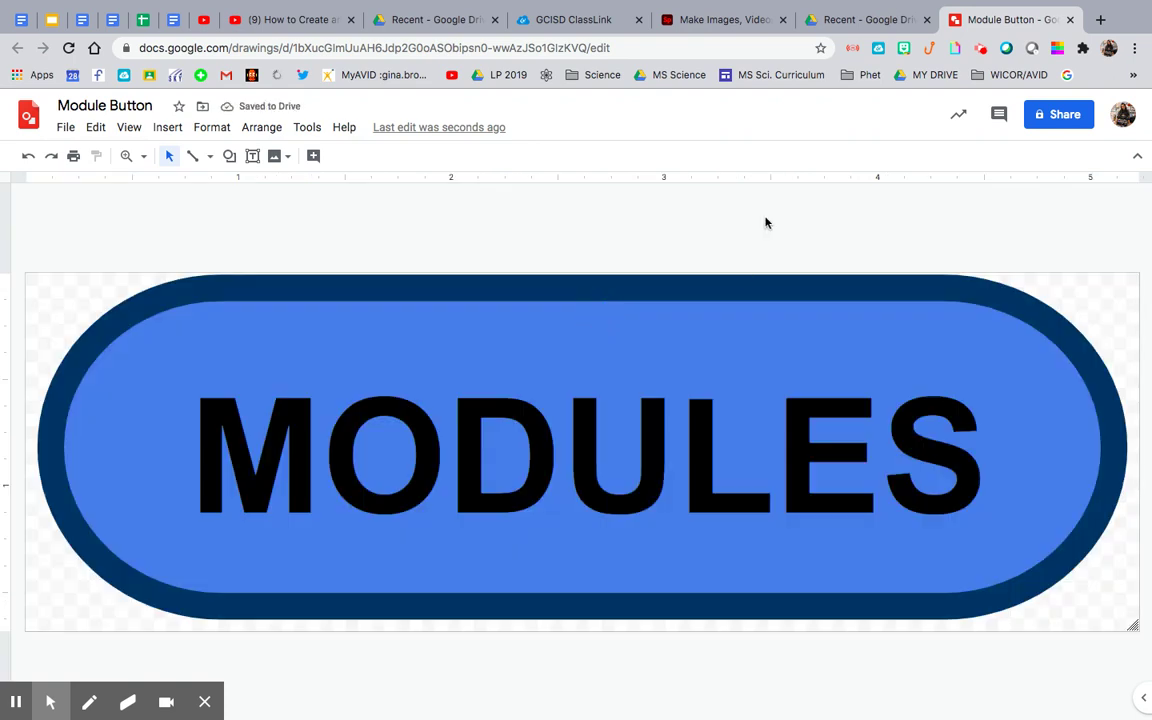
Make the MODULES button lettering white
{"action": "double_click", "coordinate": [610, 450]}
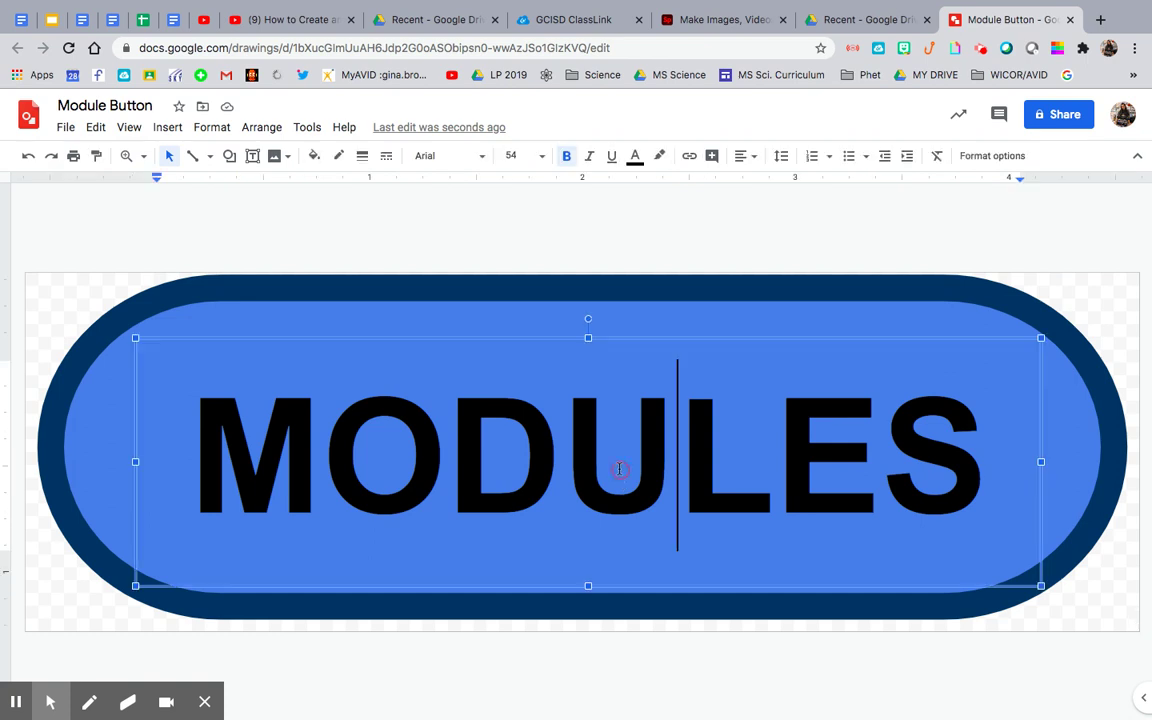
{"action": "triple_click", "coordinate": [617, 468]}
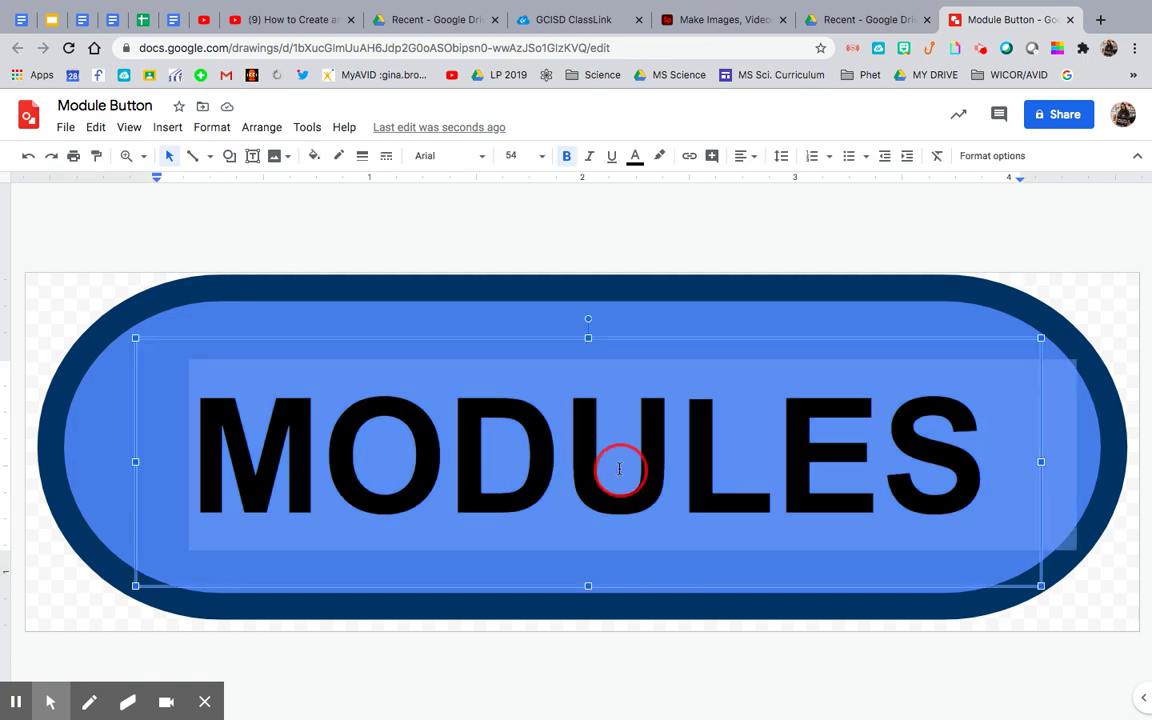
{"action": "left_click", "coordinate": [634, 155]}
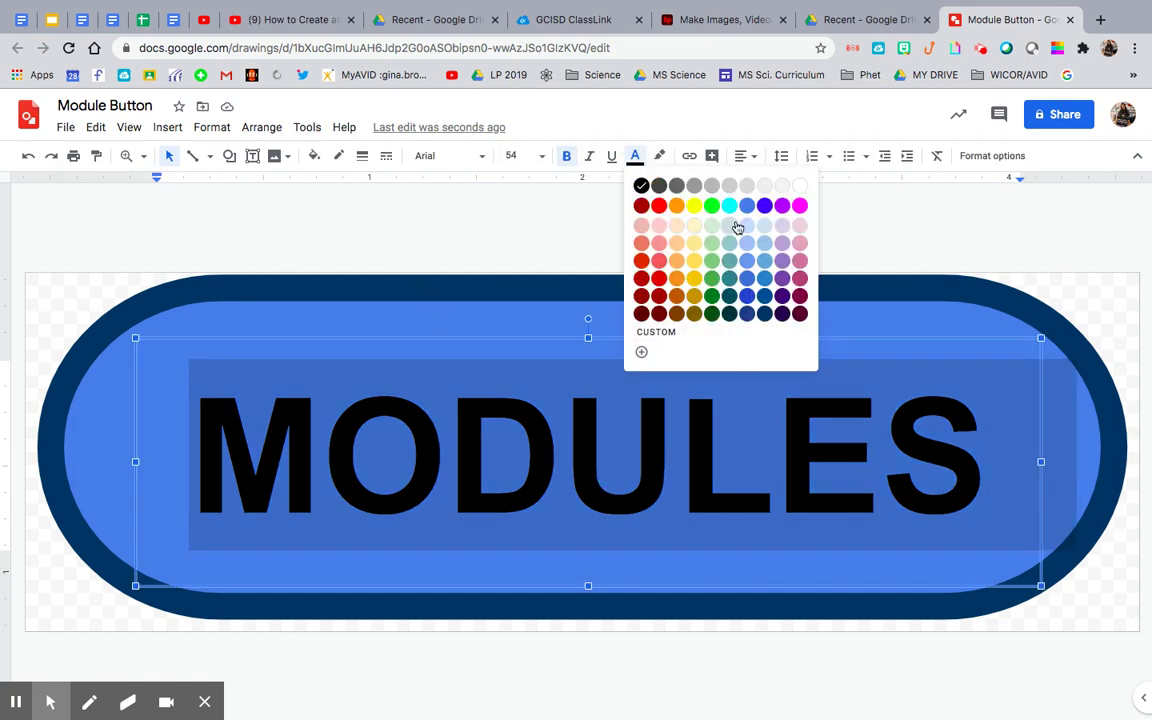
{"action": "left_click", "coordinate": [800, 185]}
{"action": "left_click", "coordinate": [720, 227]}
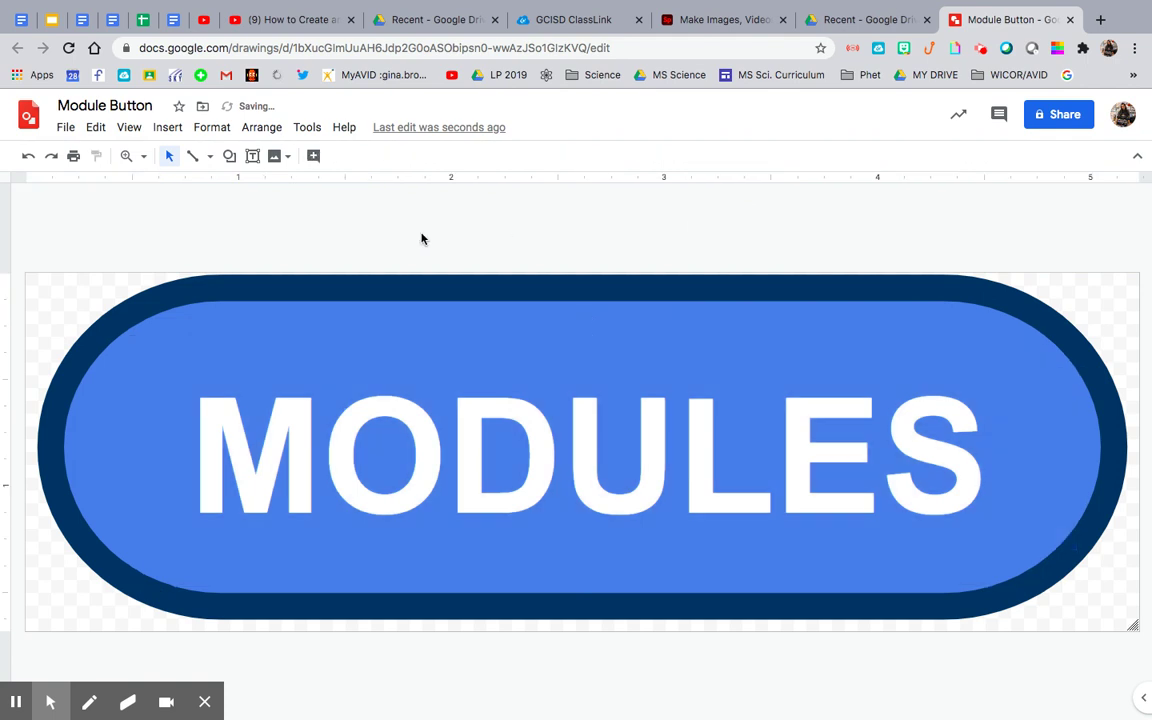
Publish the drawing to the web as a Medium (502x162) image
{"action": "left_click", "coordinate": [66, 128]}
{"action": "left_click", "coordinate": [149, 490]}
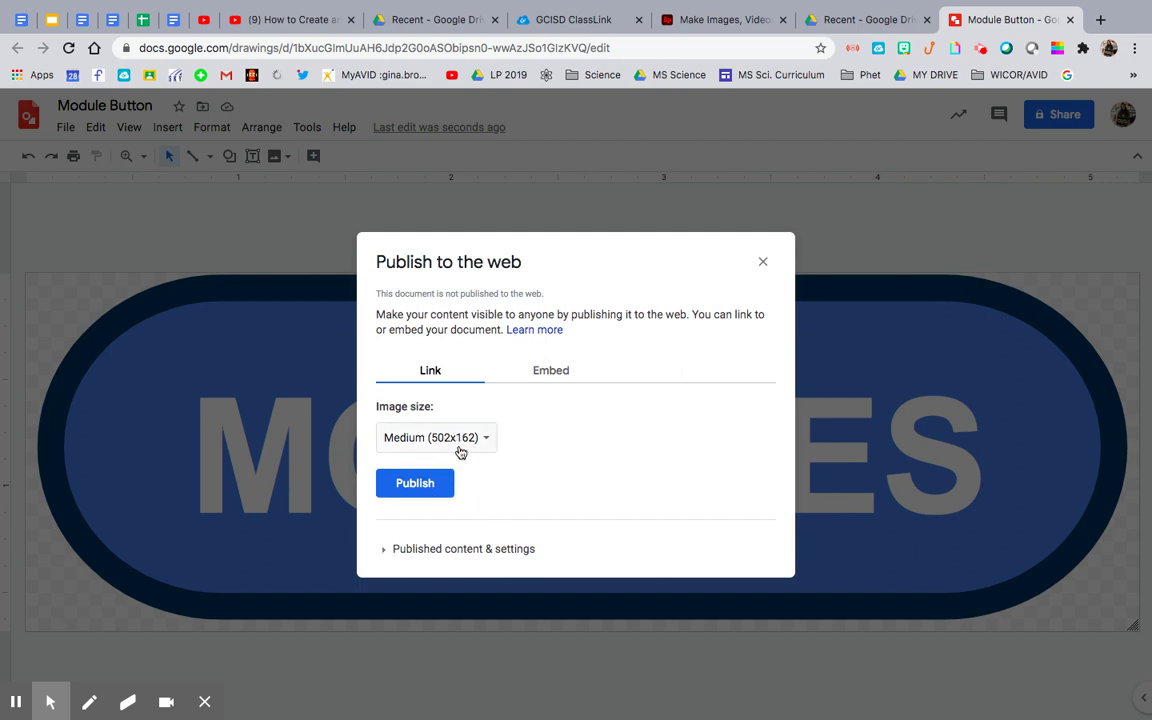
{"action": "left_click", "coordinate": [430, 485]}
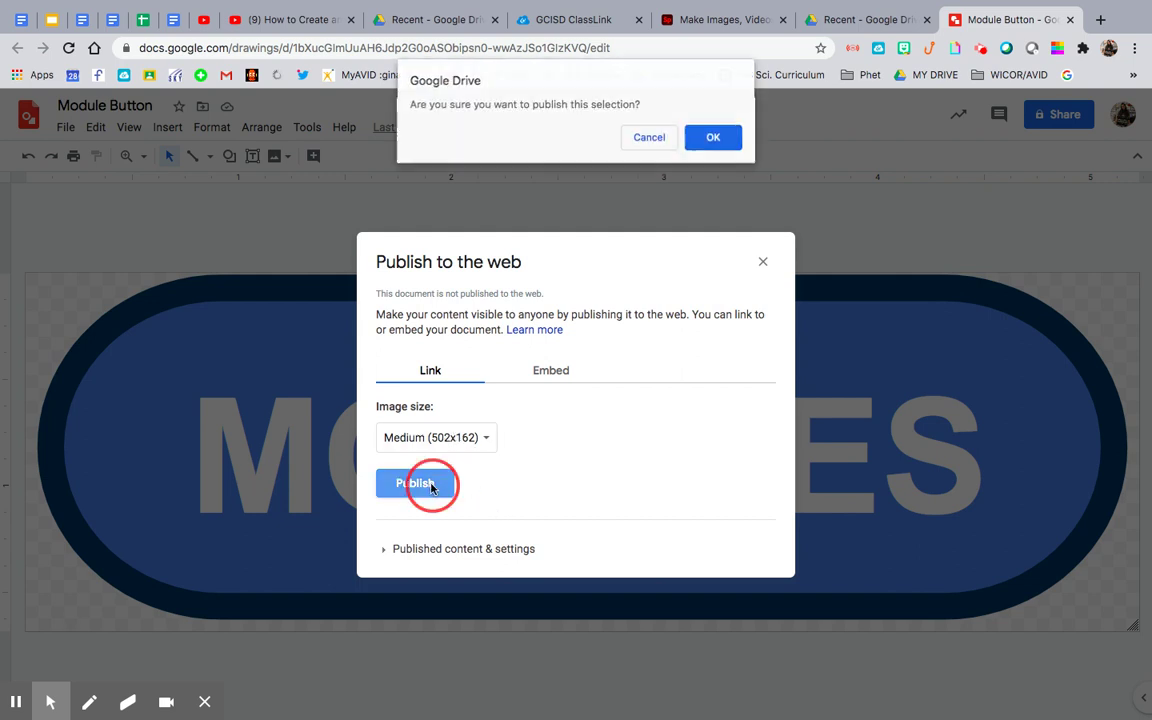
{"action": "left_click", "coordinate": [713, 137]}
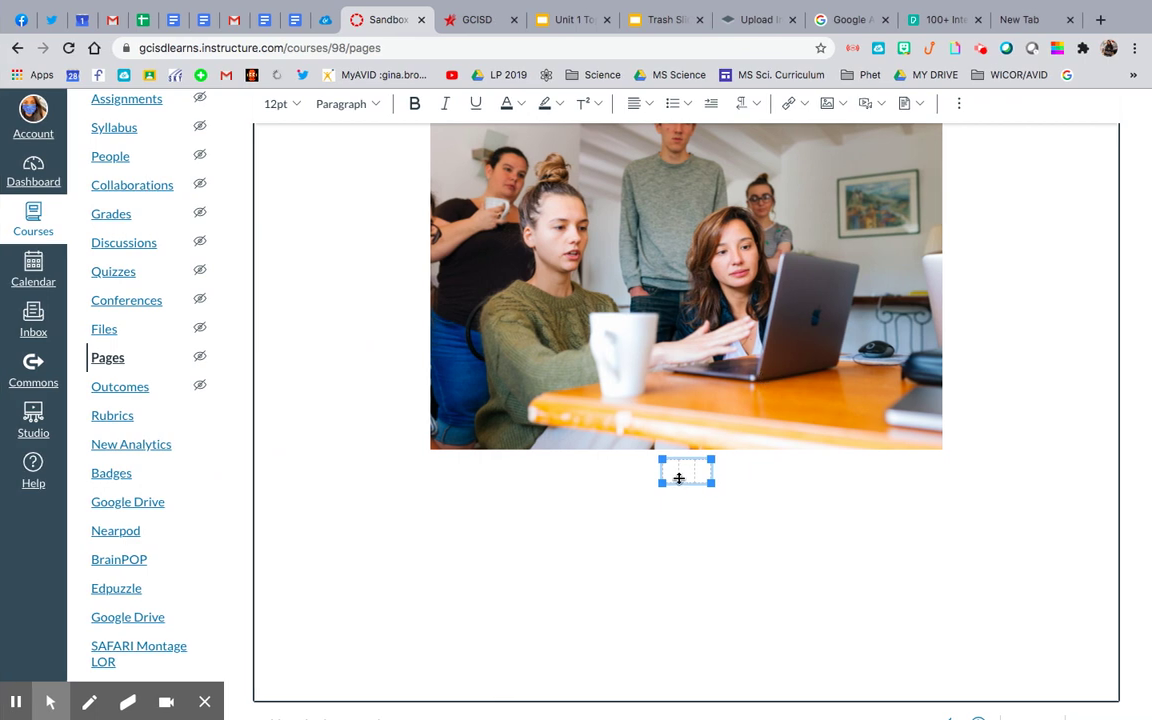
Insert the published MODULES image into the first table cell from its pasted URL
{"action": "left_click", "coordinate": [679, 466]}
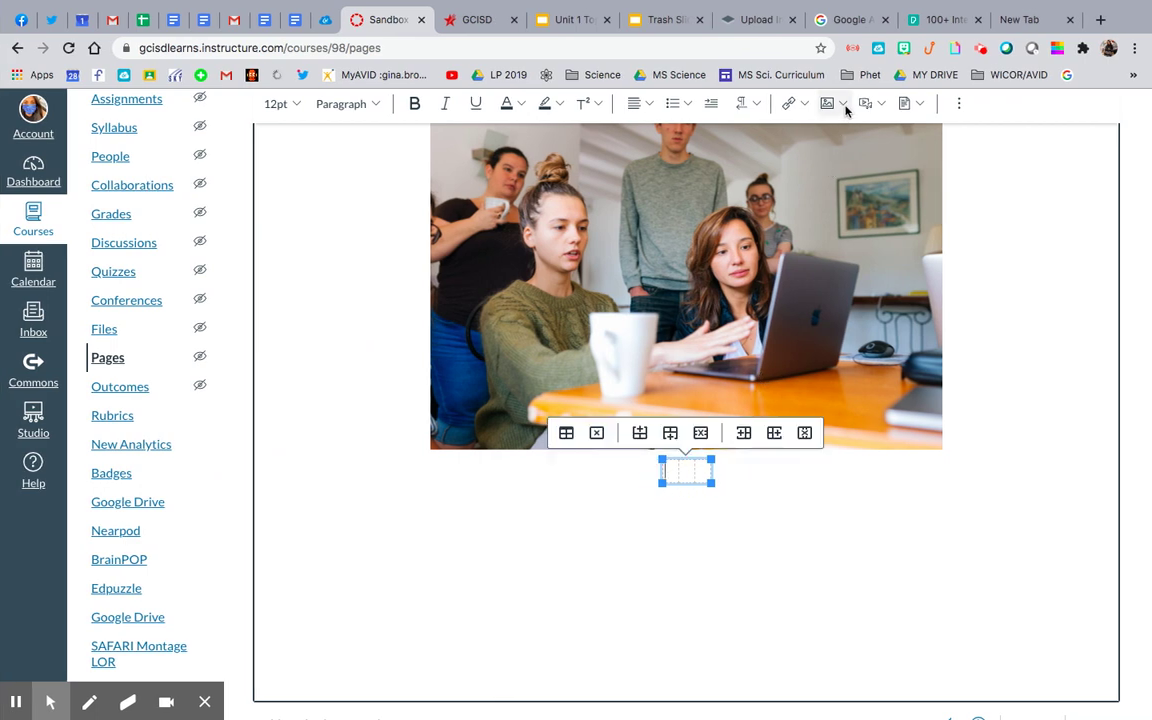
{"action": "left_click", "coordinate": [843, 104]}
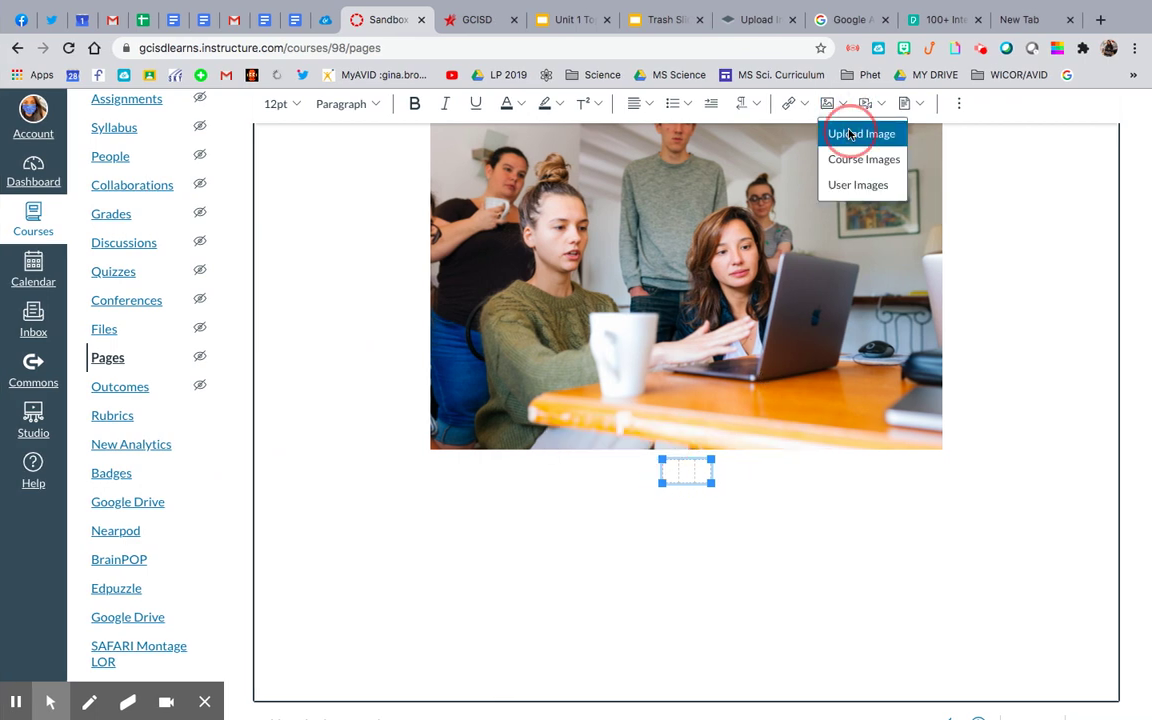
{"action": "left_click", "coordinate": [849, 135]}
{"action": "left_click", "coordinate": [405, 209]}
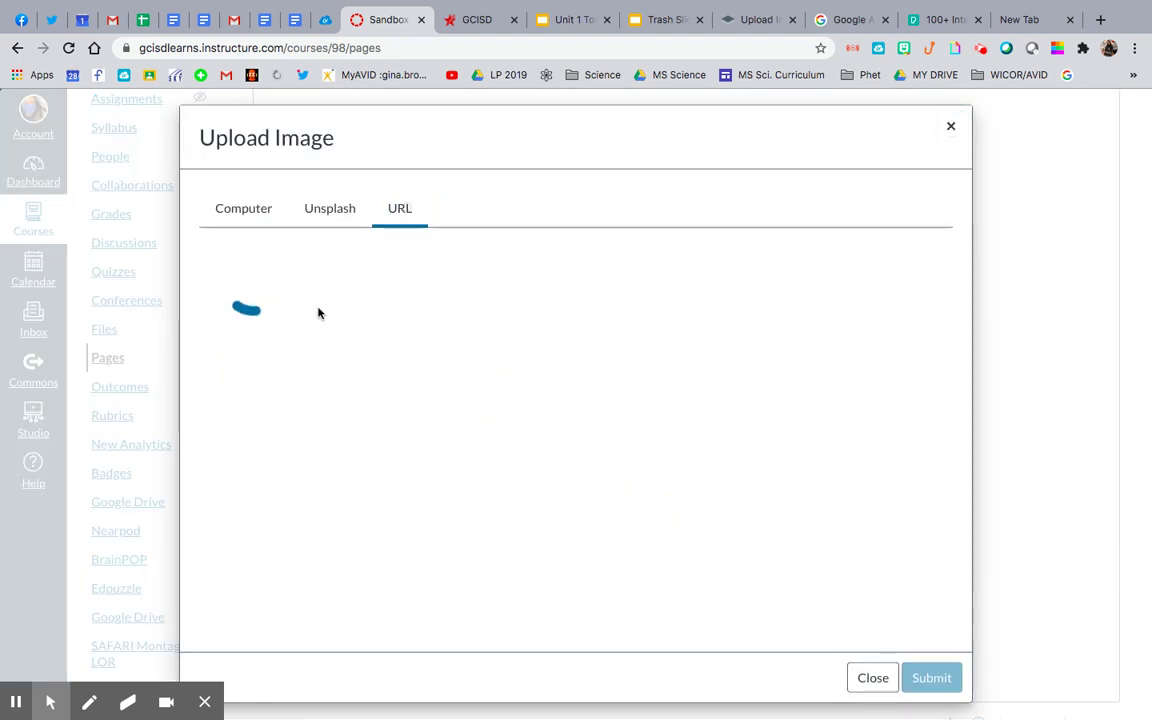
{"action": "left_click", "coordinate": [324, 285]}
{"action": "key", "text": "super+v"}
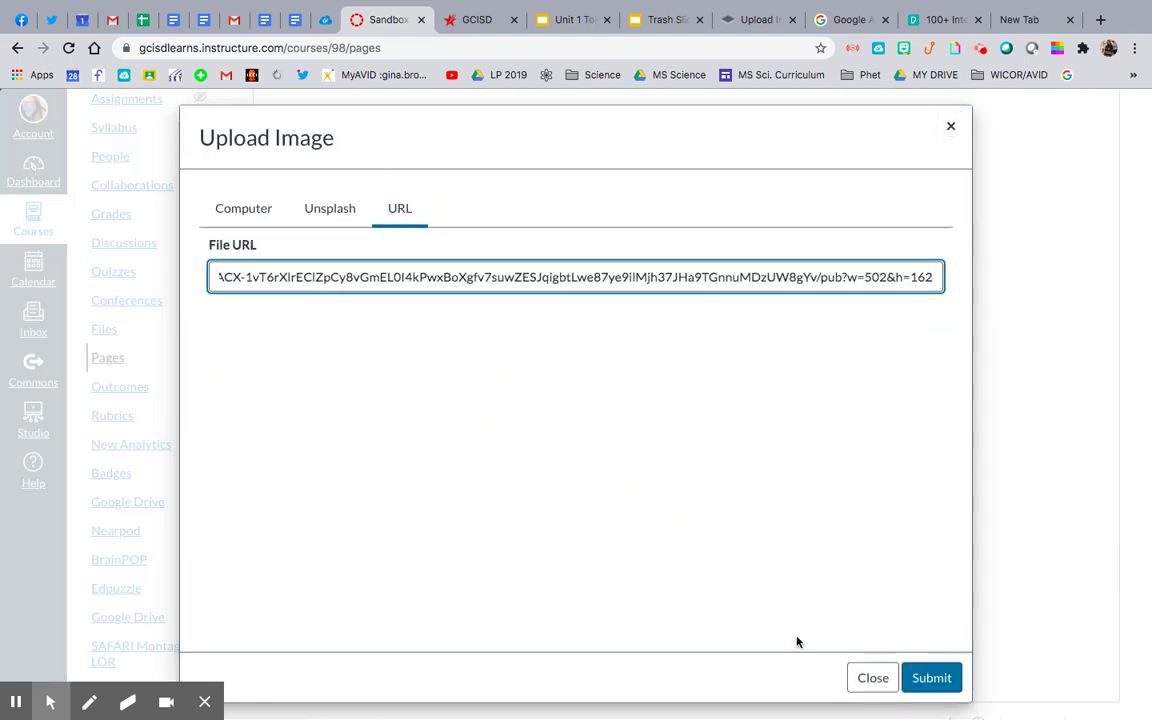
{"action": "left_click", "coordinate": [931, 678]}
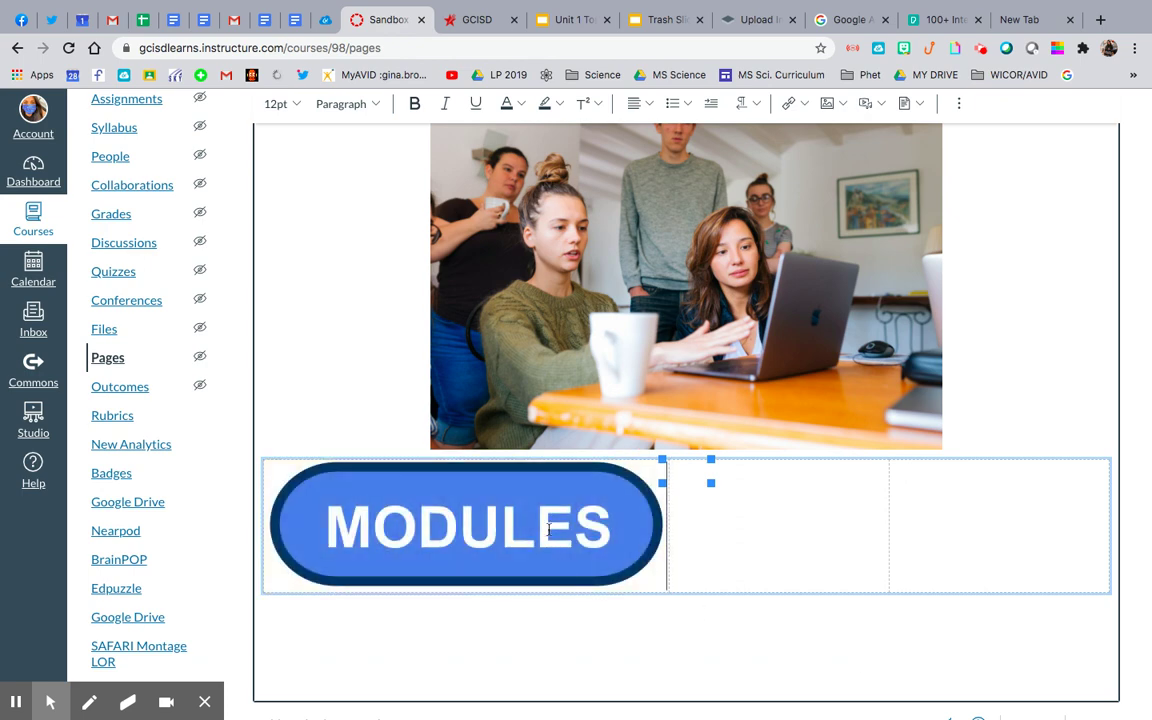
Give the MODULES image the alt text MODULES in Image Options
{"action": "left_click", "coordinate": [496, 478]}
{"action": "left_click", "coordinate": [473, 435]}
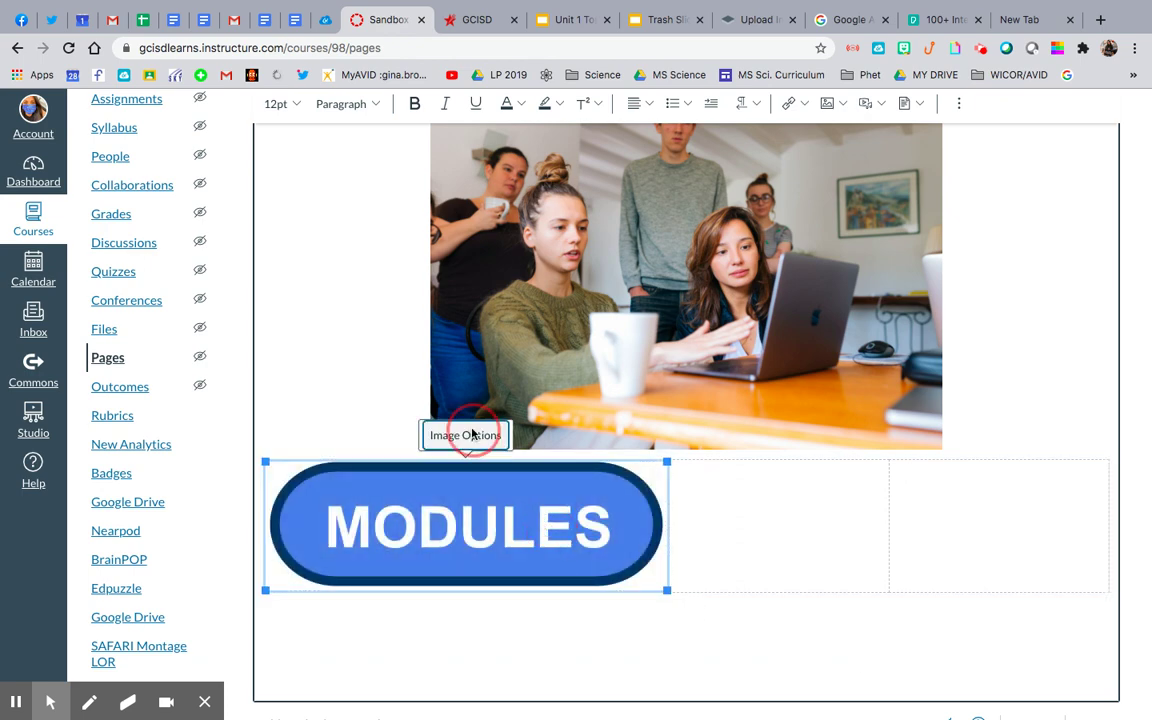
{"action": "left_click", "coordinate": [1011, 470]}
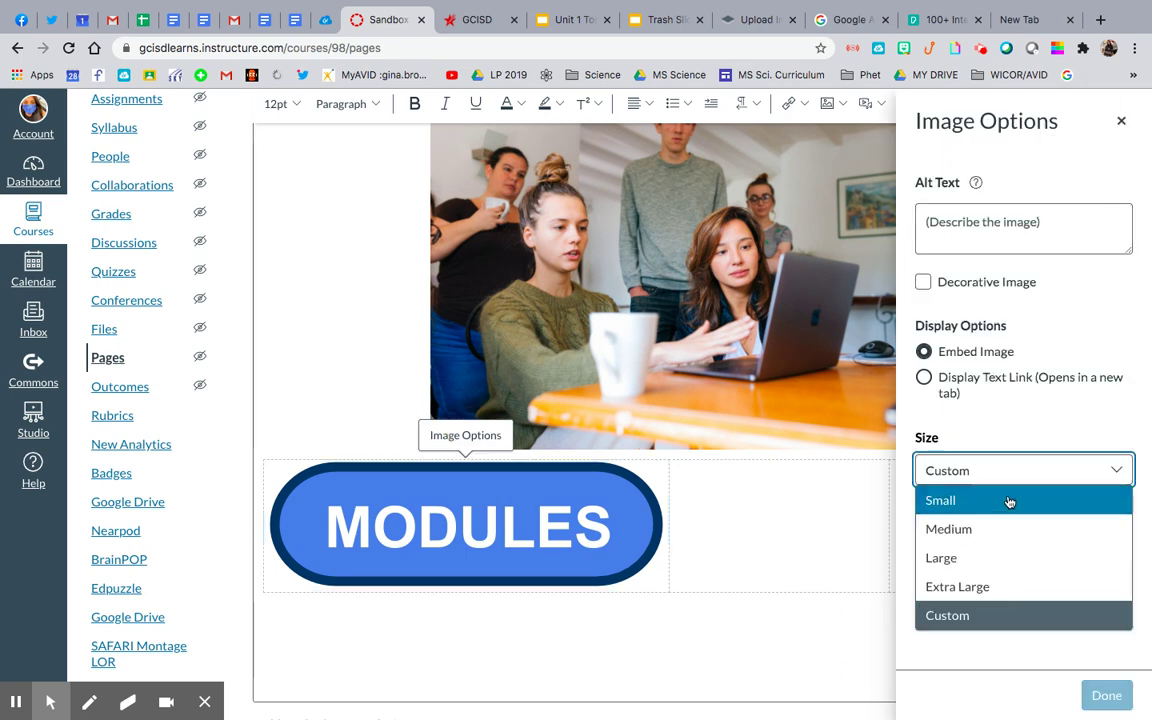
{"action": "left_click", "coordinate": [1008, 501]}
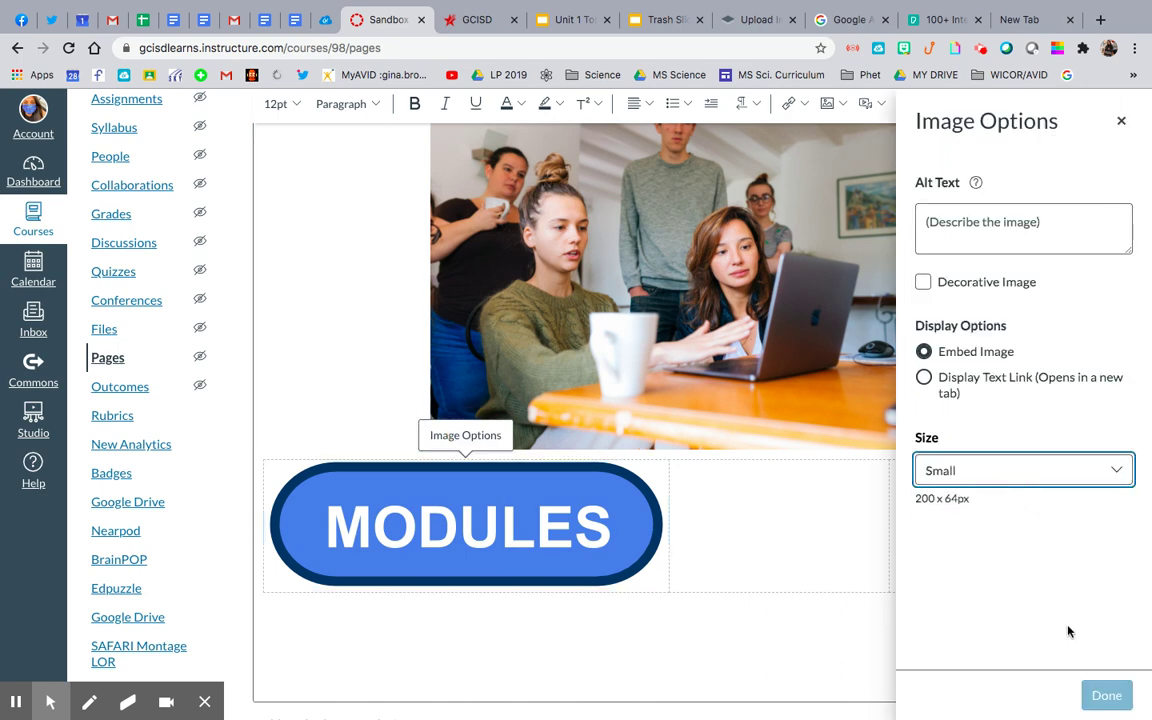
{"action": "left_click", "coordinate": [1015, 220]}
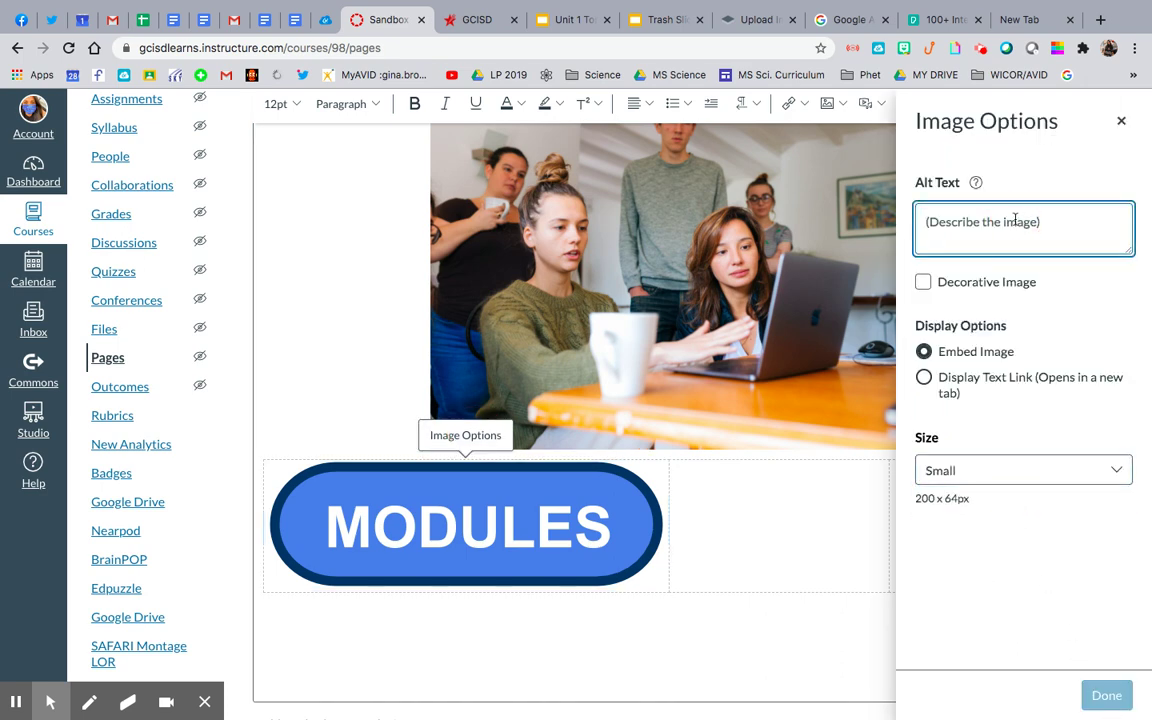
{"action": "type", "text": "MODULES"}
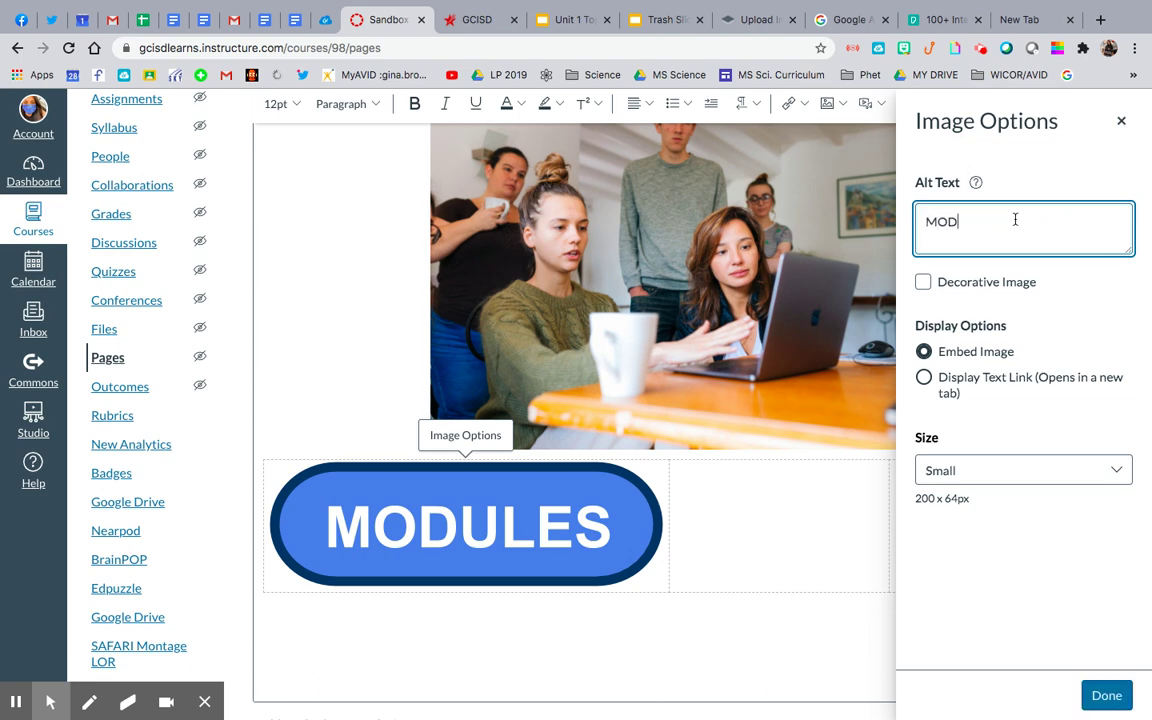
{"action": "left_click", "coordinate": [1112, 698]}
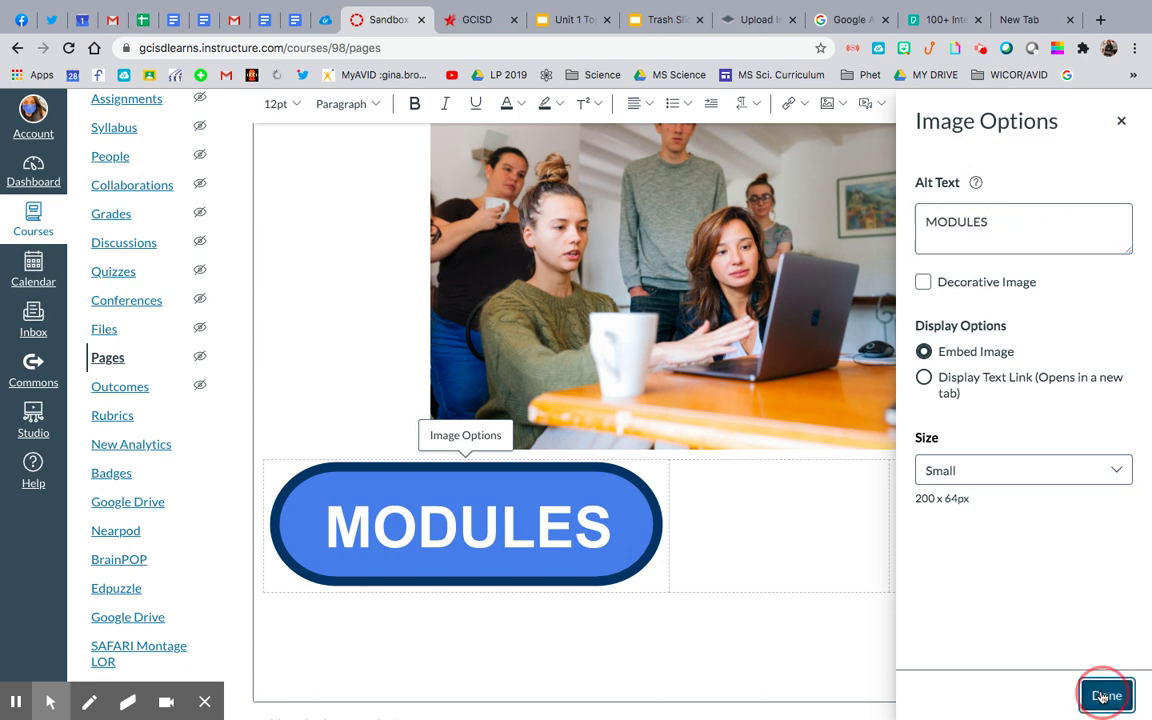
Resize the MODULES image to Medium
{"action": "left_click", "coordinate": [541, 490]}
{"action": "left_click", "coordinate": [524, 436]}
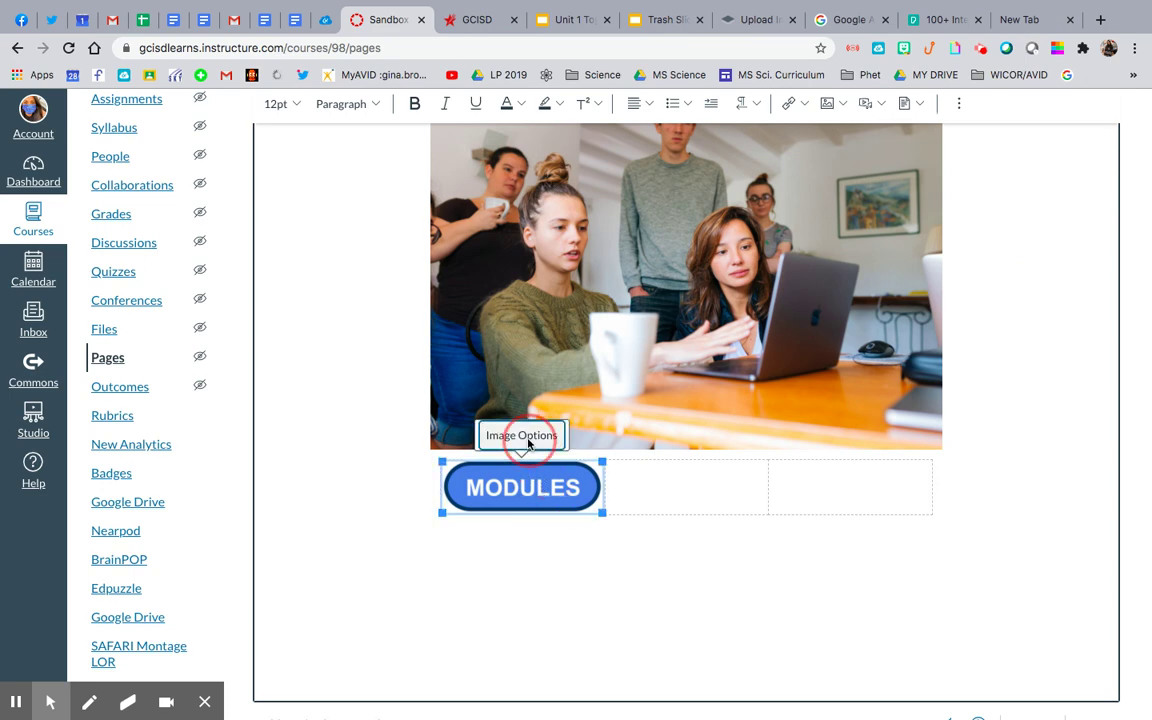
{"action": "left_click", "coordinate": [1030, 482]}
{"action": "left_click", "coordinate": [1010, 530]}
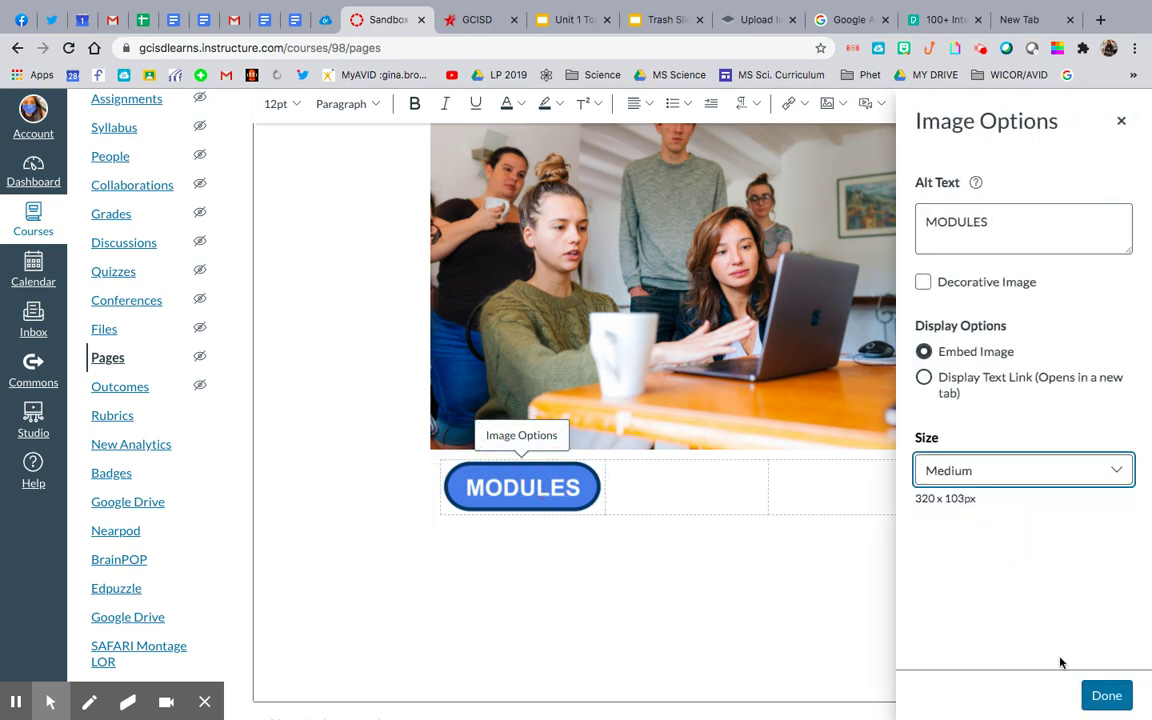
{"action": "left_click", "coordinate": [1107, 698]}
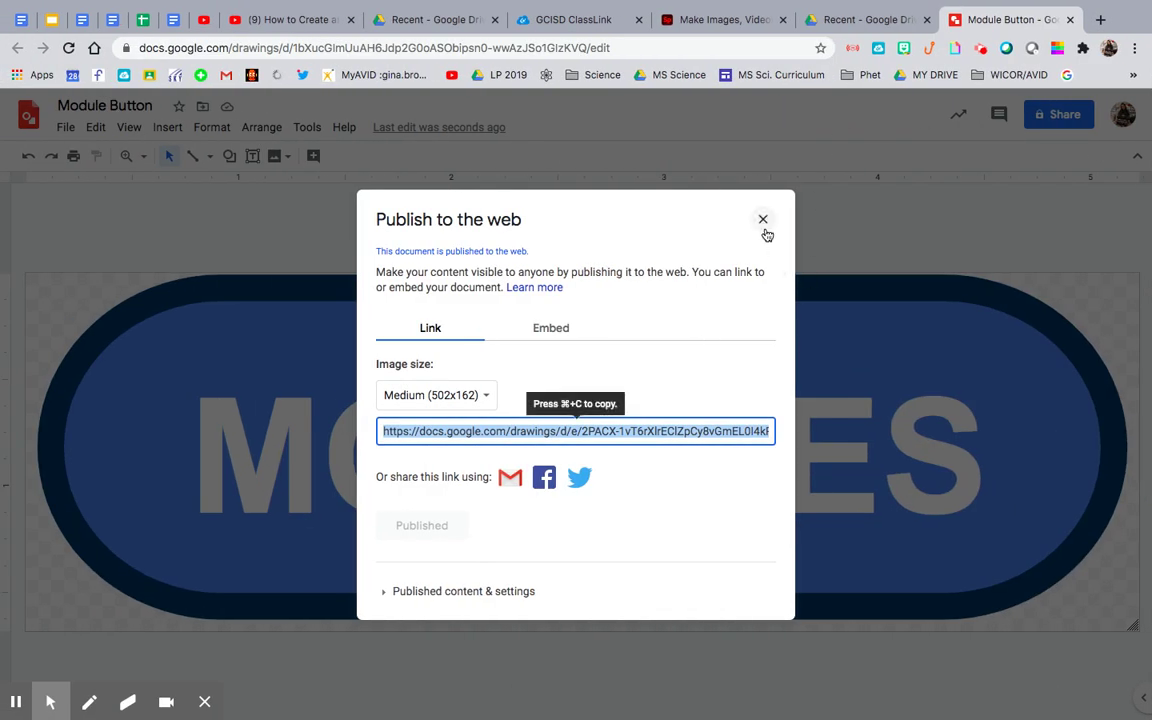
Close the publish dialog and try the 'drawings' shortcut address in a new tab
{"action": "left_click", "coordinate": [765, 222]}
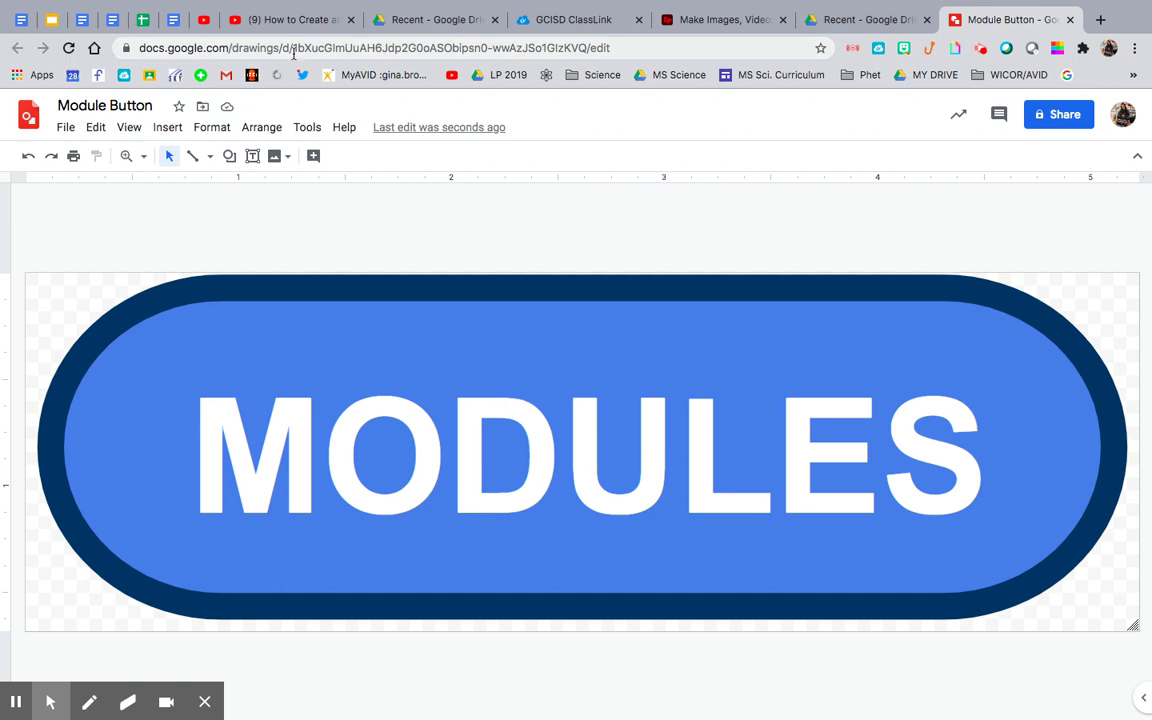
{"action": "right_click", "coordinate": [977, 23]}
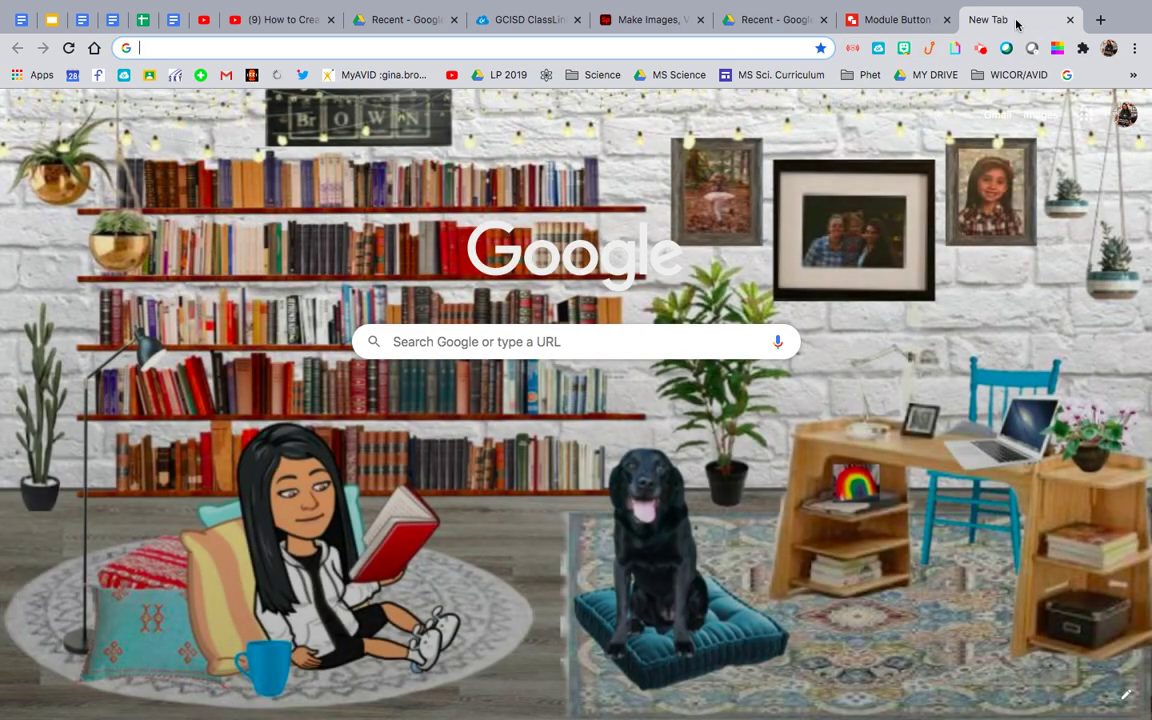
{"action": "left_click", "coordinate": [733, 52]}
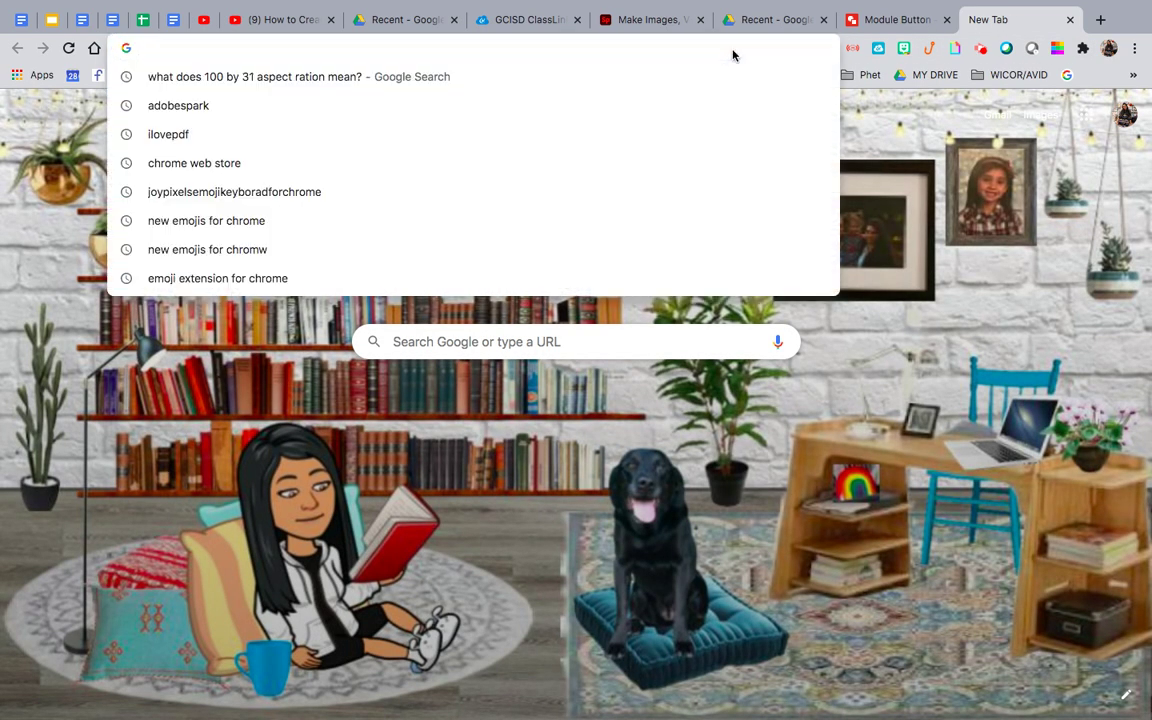
{"action": "type", "text": "DRAW"}
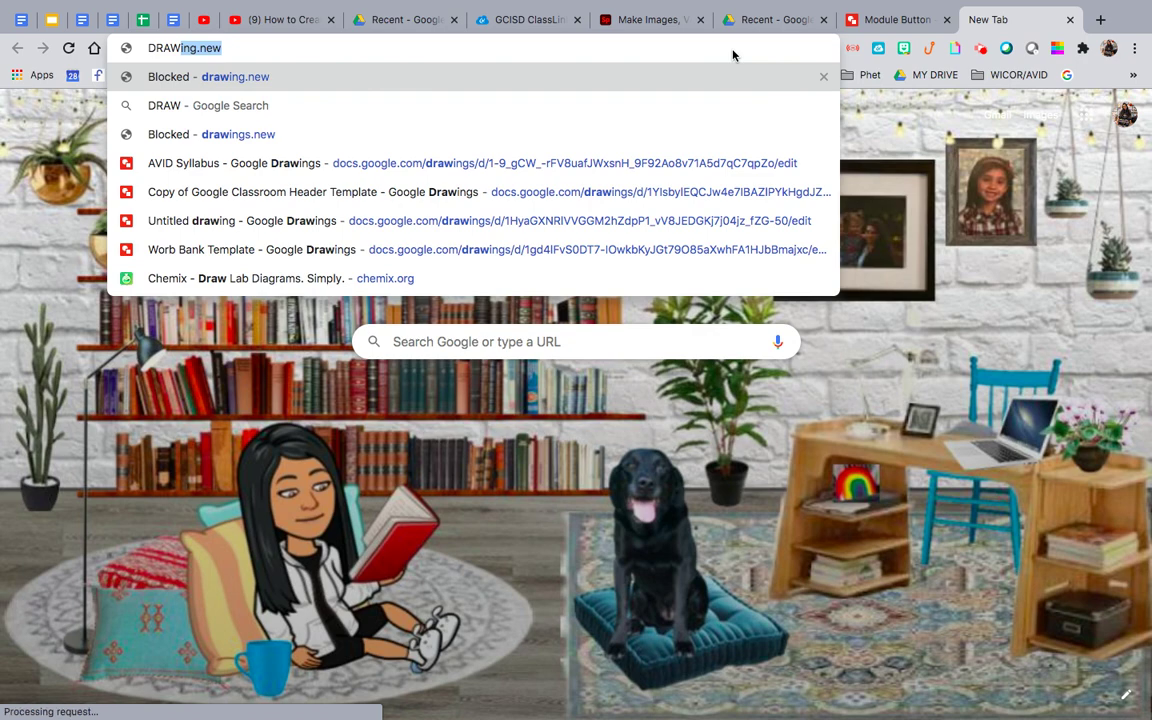
{"action": "key", "text": "BackSpace"}
{"action": "key", "text": "BackSpace"}
{"action": "key", "text": "BackSpace"}
{"action": "key", "text": "BackSpace"}
{"action": "key", "text": "BackSpace"}
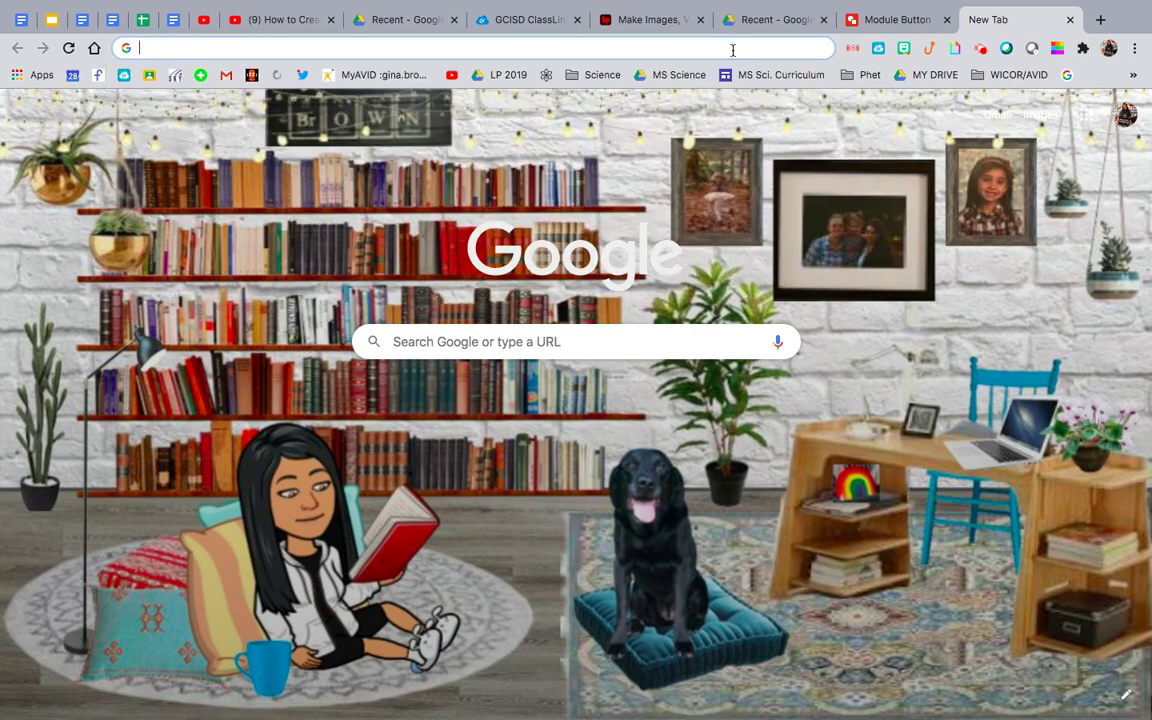
{"action": "type", "text": "drawings"}
{"action": "key", "text": "Return"}
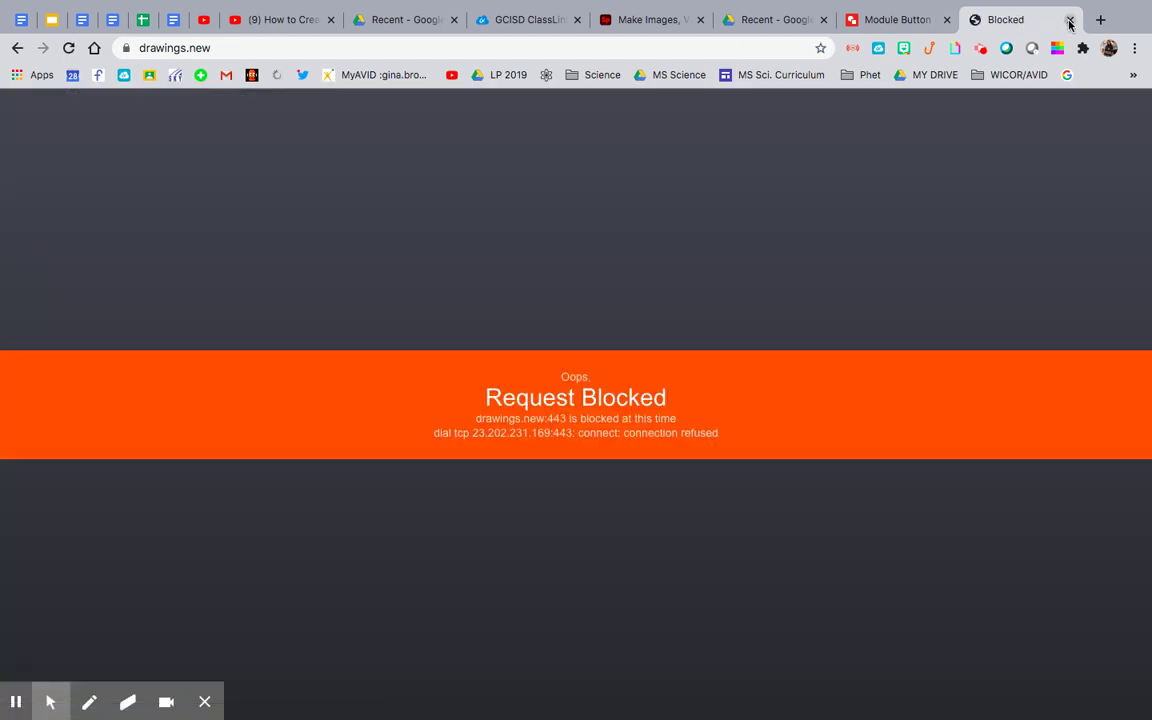
Try the drawing.new address in a fresh tab and close the blocked page
{"action": "left_click", "coordinate": [1070, 20]}
{"action": "left_click", "coordinate": [1101, 20]}
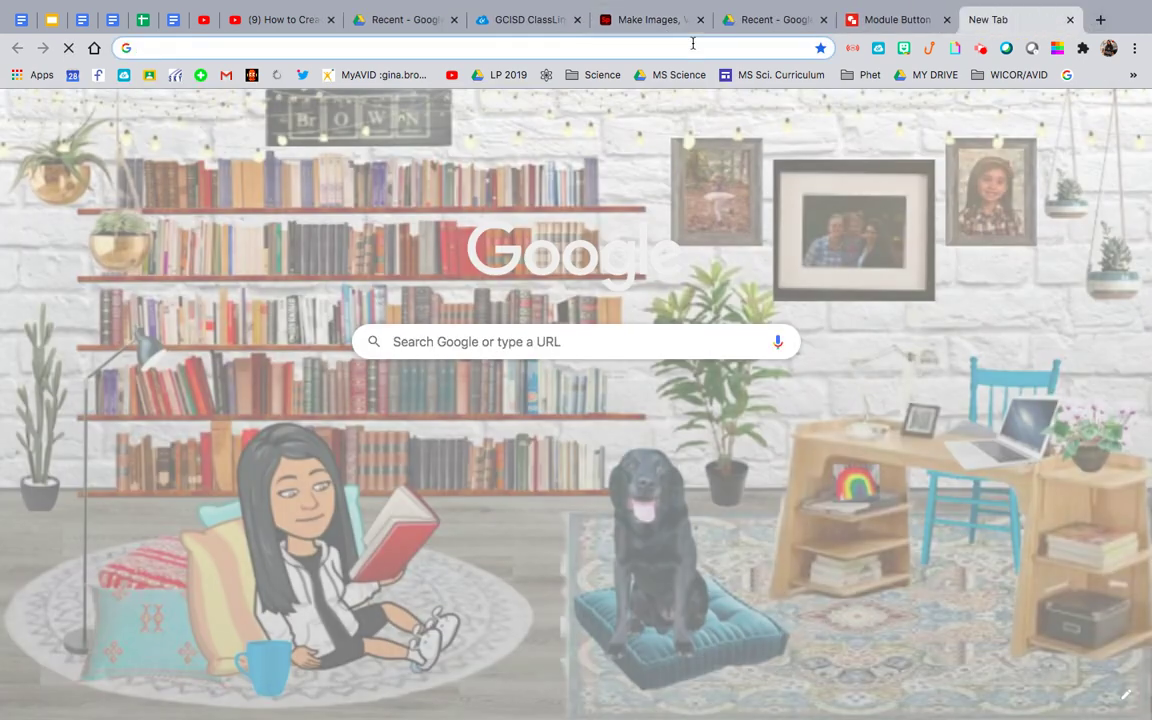
{"action": "type", "text": "drawing.new"}
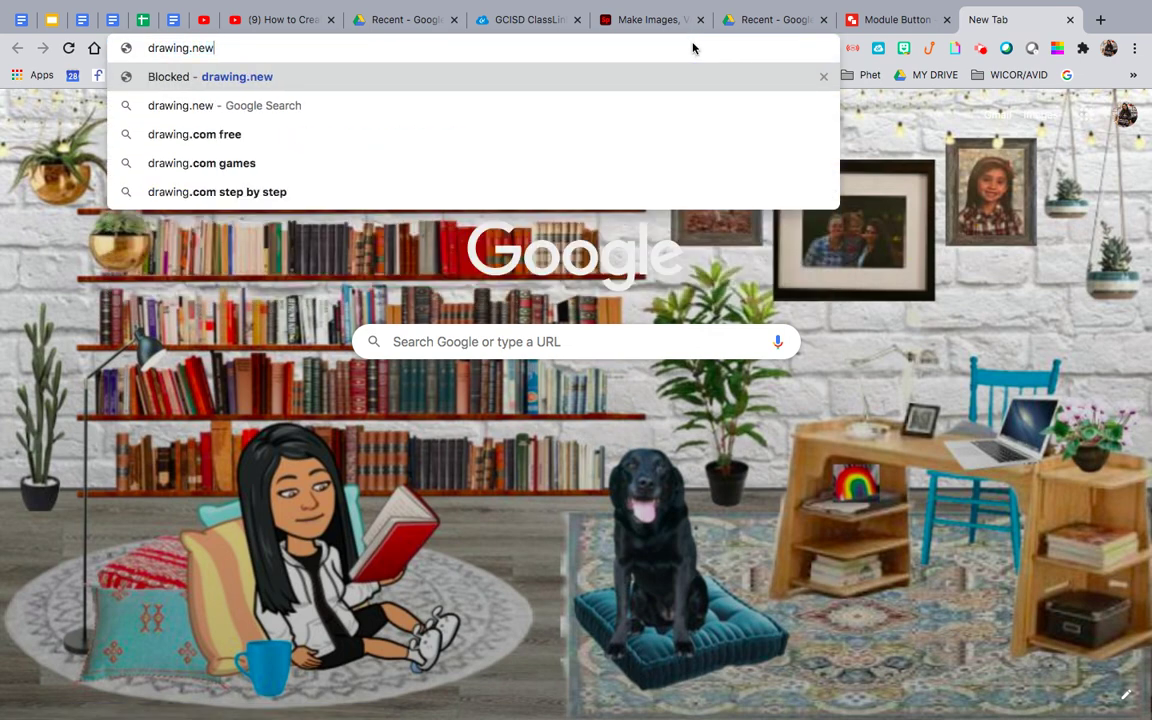
{"action": "key", "text": "Return"}
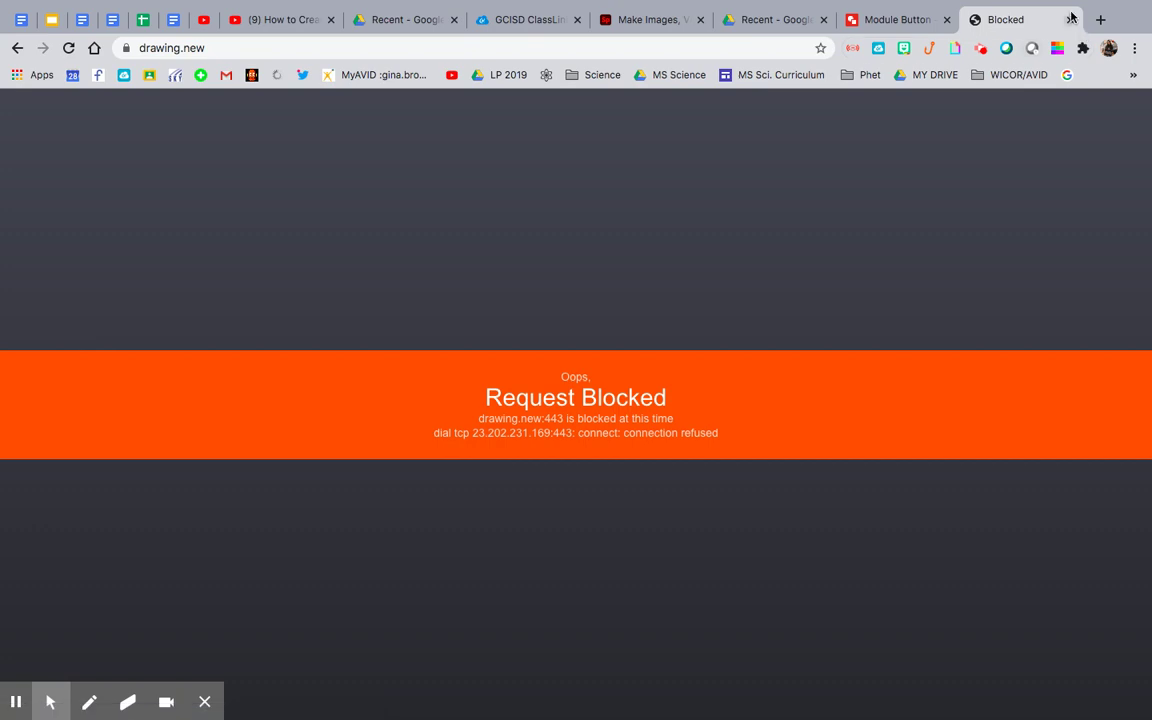
{"action": "left_click", "coordinate": [1071, 20]}
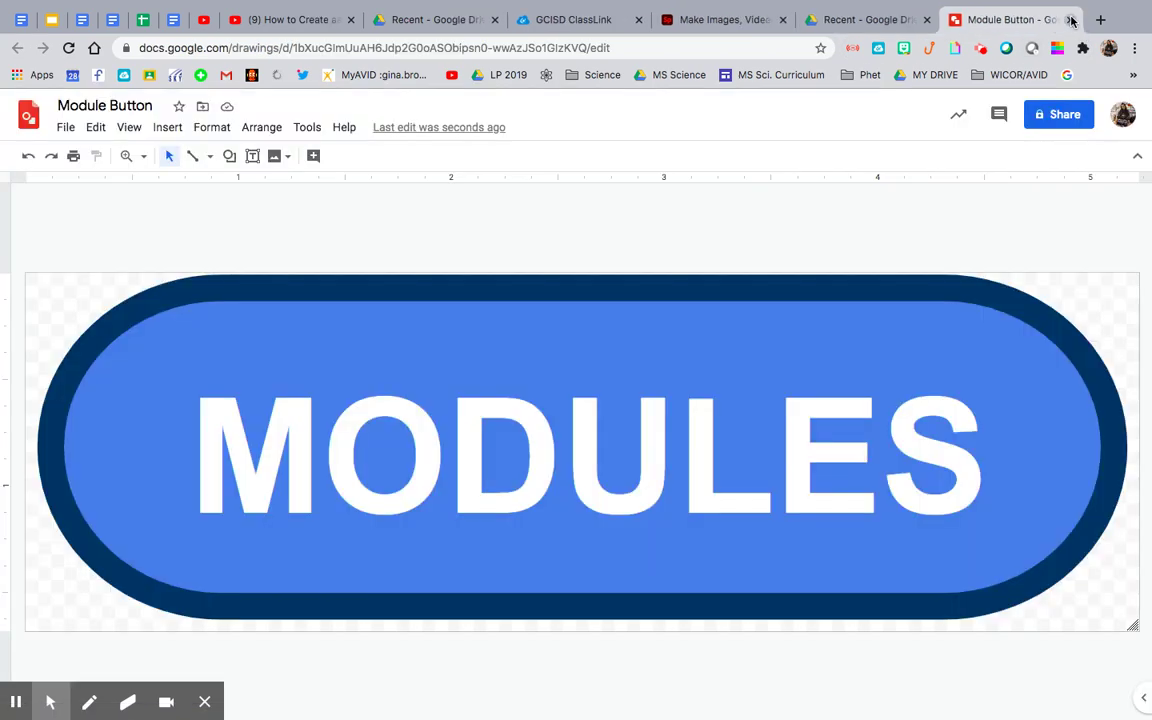
Create a new Google Drawings file from Google Drive's New > More menu
{"action": "left_click", "coordinate": [856, 20]}
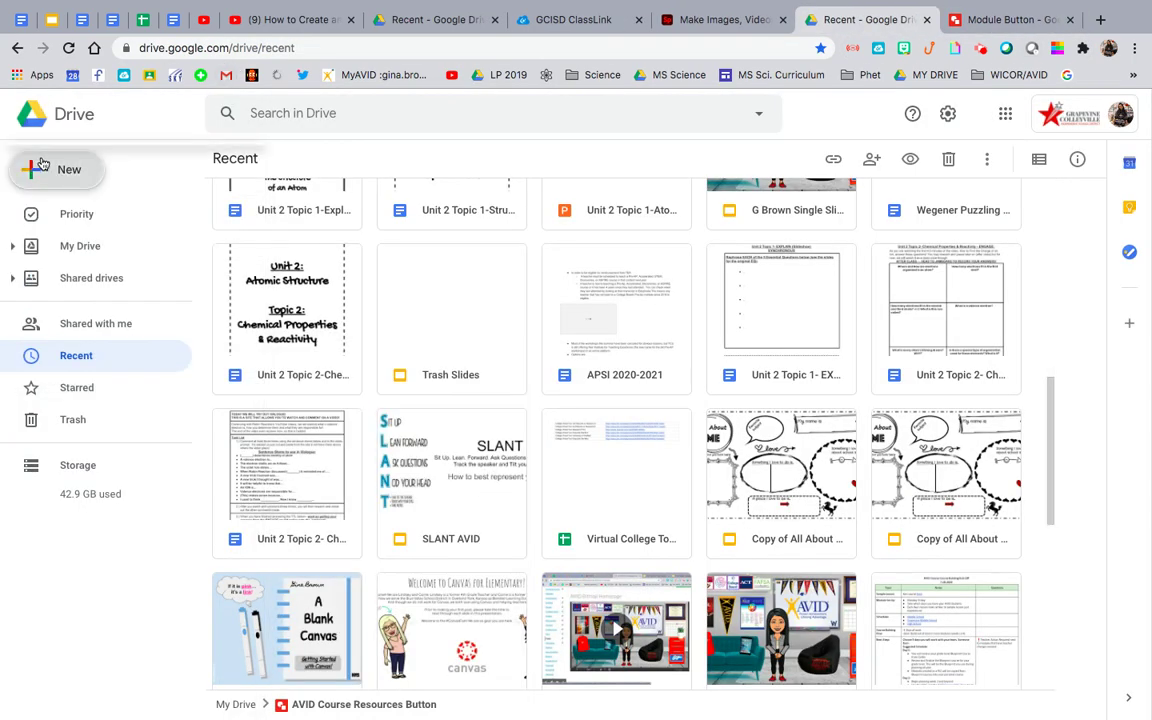
{"action": "left_click", "coordinate": [45, 168]}
{"action": "mouse_move", "coordinate": [82, 355]}
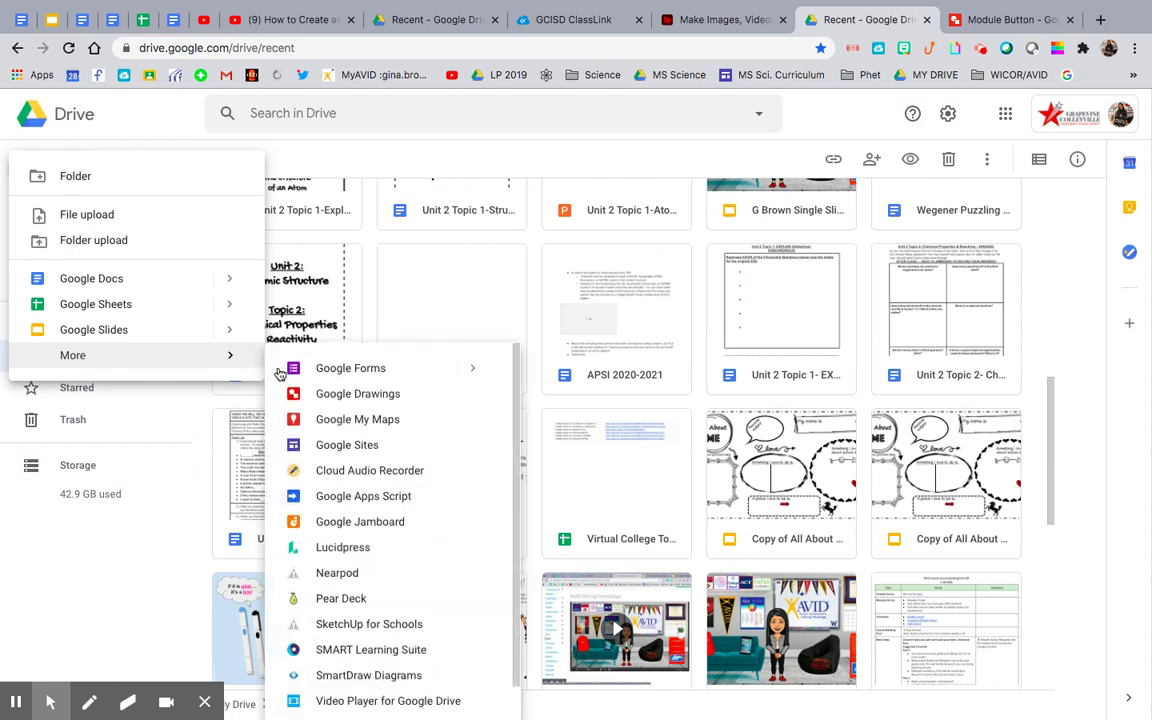
{"action": "left_click", "coordinate": [316, 397]}
Copy the blue rounded MODULES shape into the untitled drawing
{"action": "left_click", "coordinate": [1008, 24]}
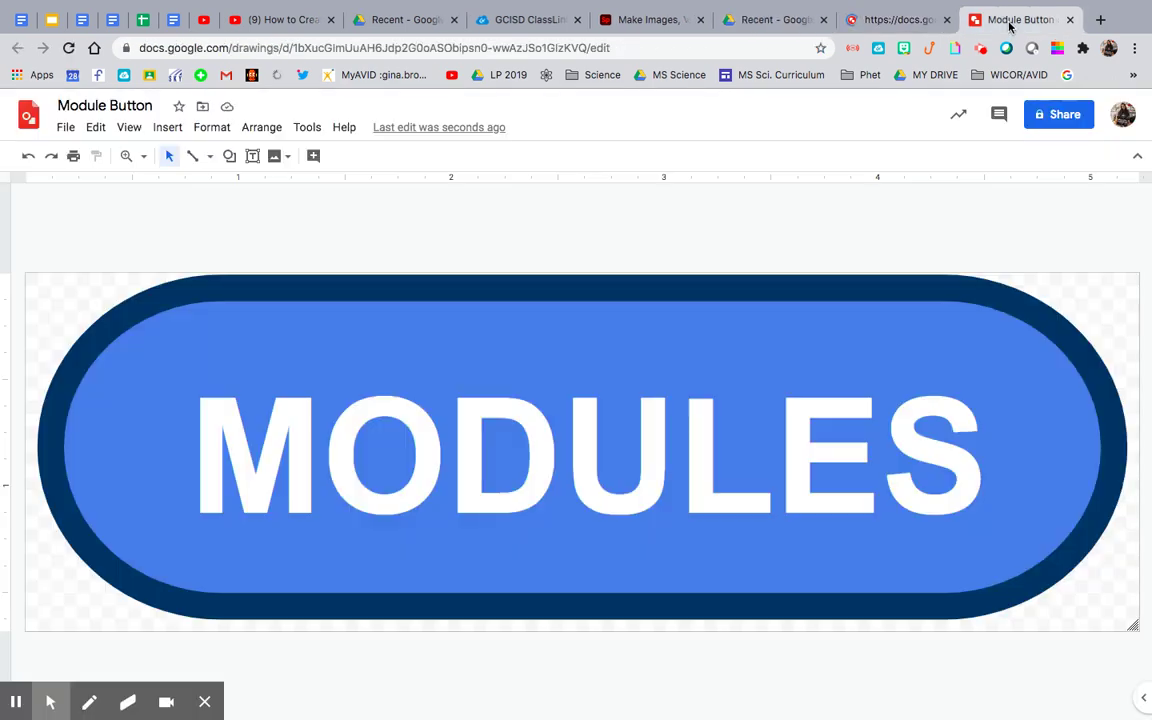
{"action": "left_click", "coordinate": [630, 286]}
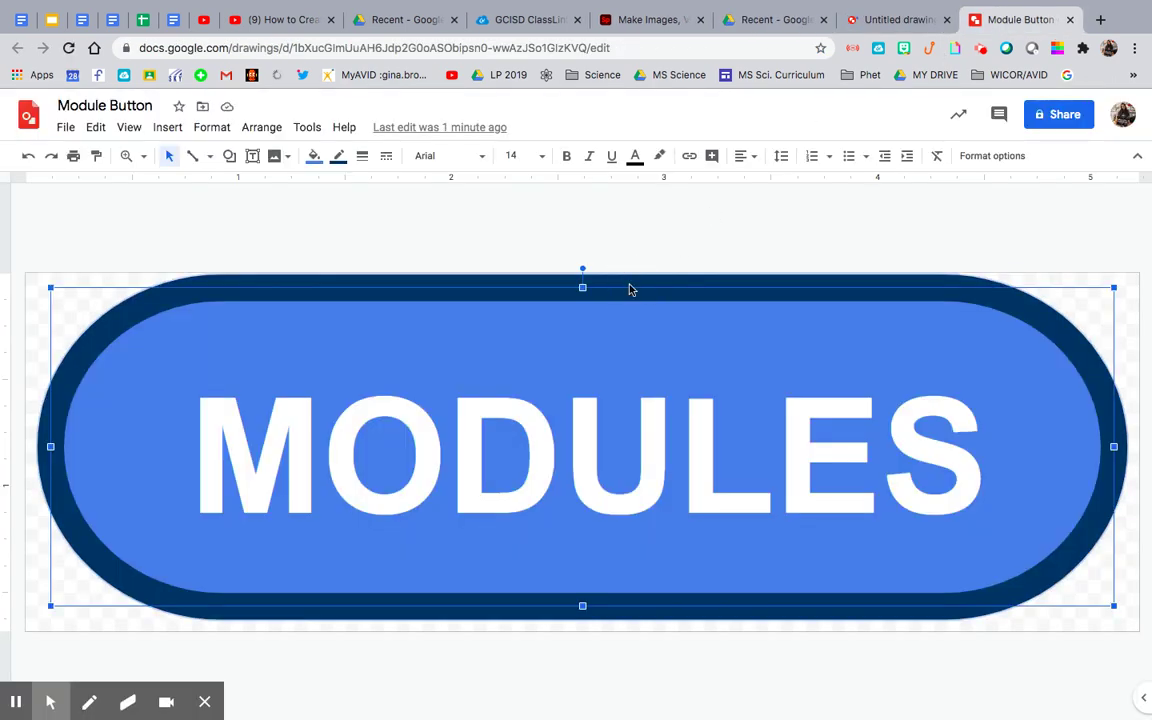
{"action": "left_click", "coordinate": [279, 272]}
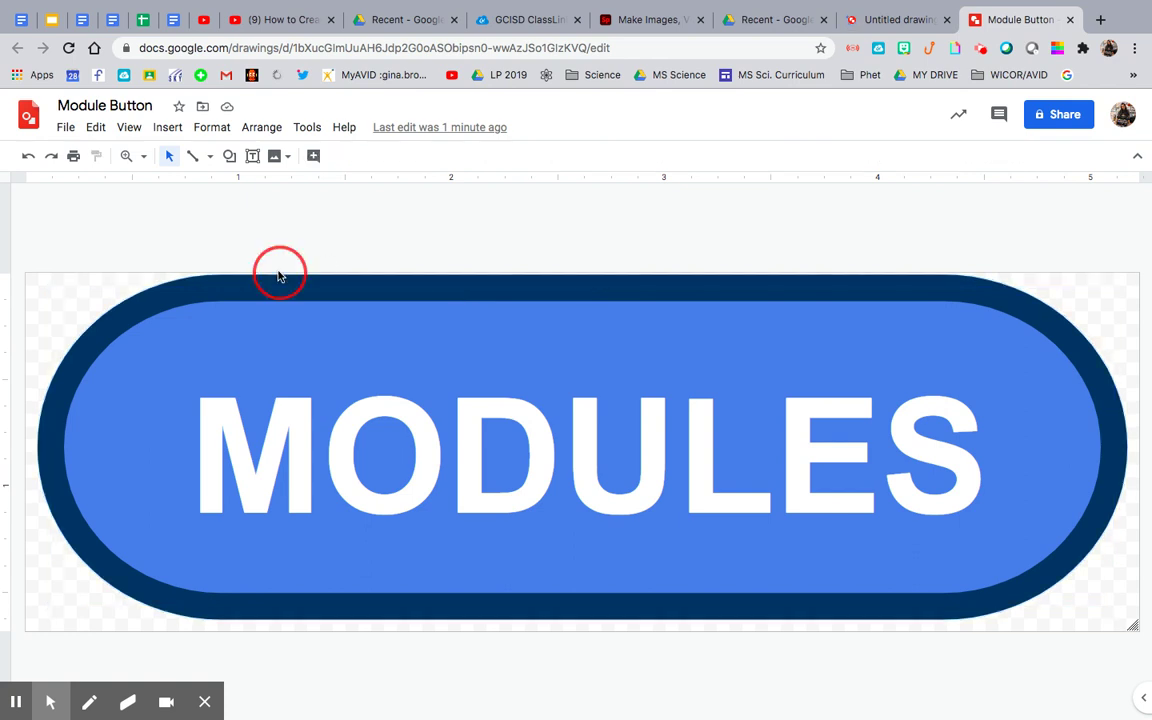
{"action": "left_click", "coordinate": [194, 287]}
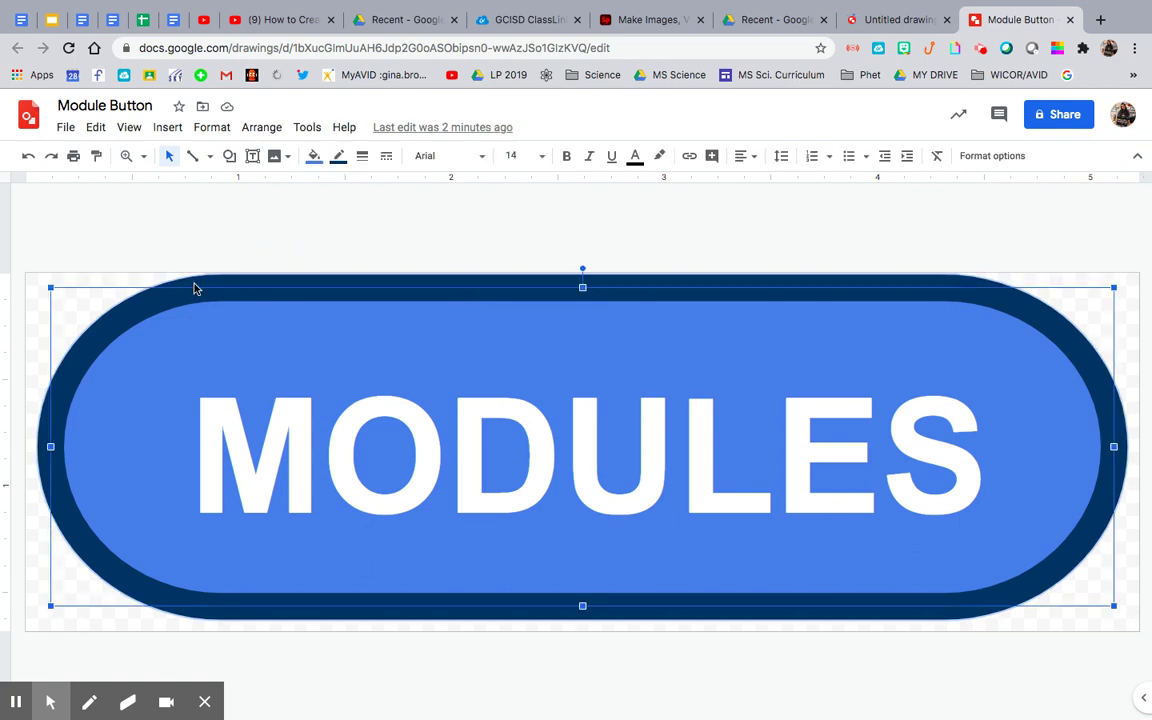
{"action": "left_click", "coordinate": [880, 23]}
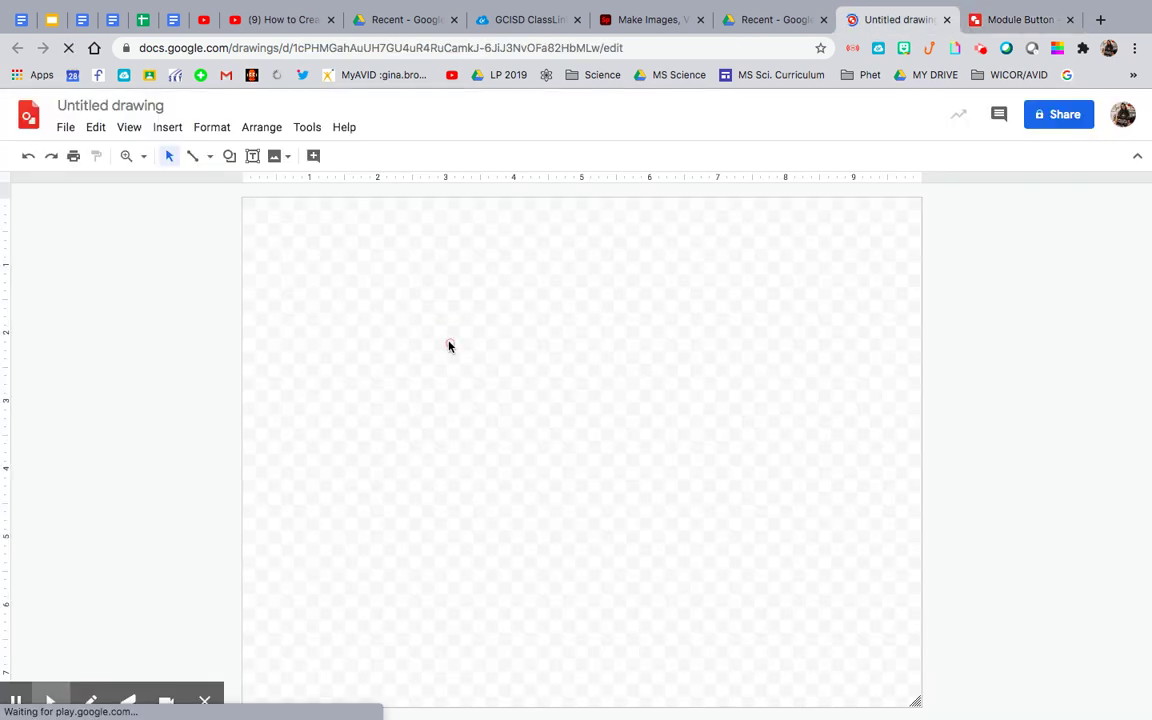
{"action": "key", "text": "super+v"}
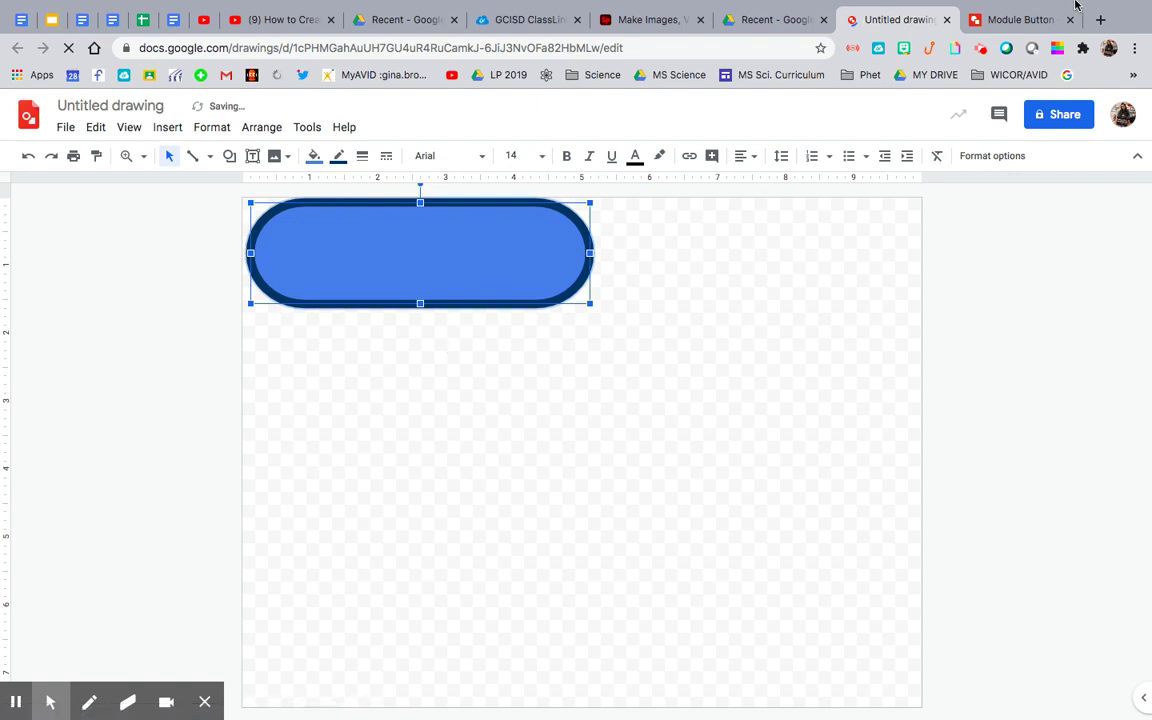
Copy the MODULES text box onto the new shape and select its word
{"action": "left_click", "coordinate": [1030, 52]}
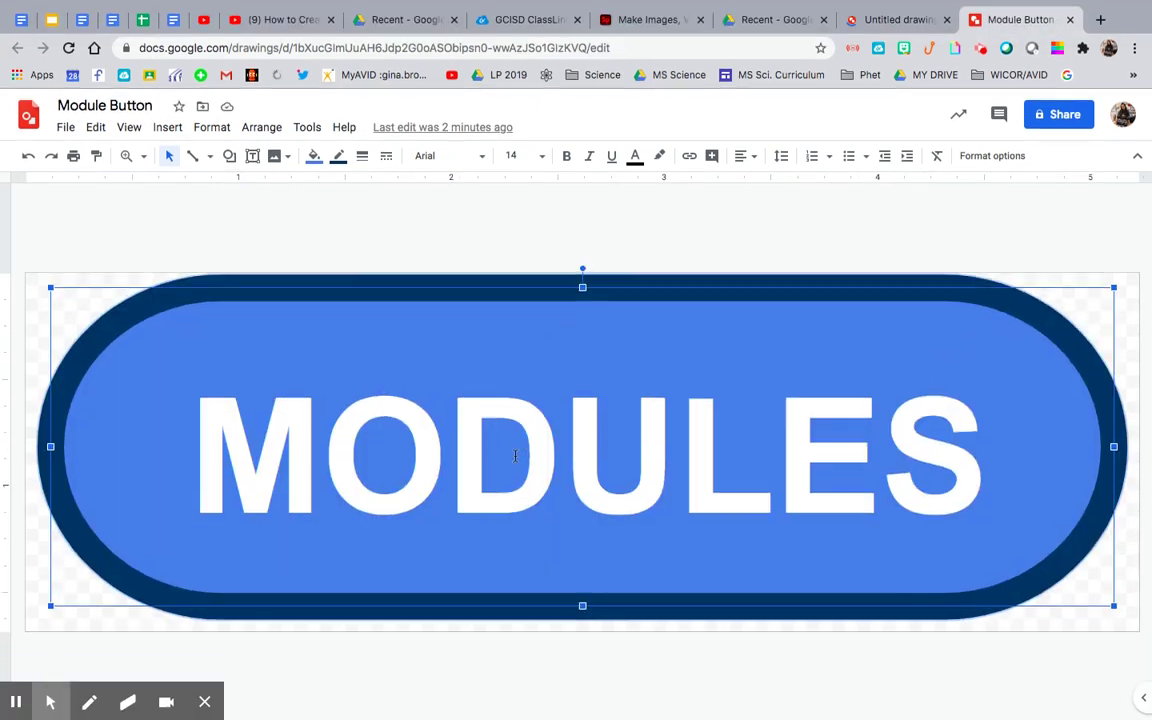
{"action": "left_click", "coordinate": [515, 456]}
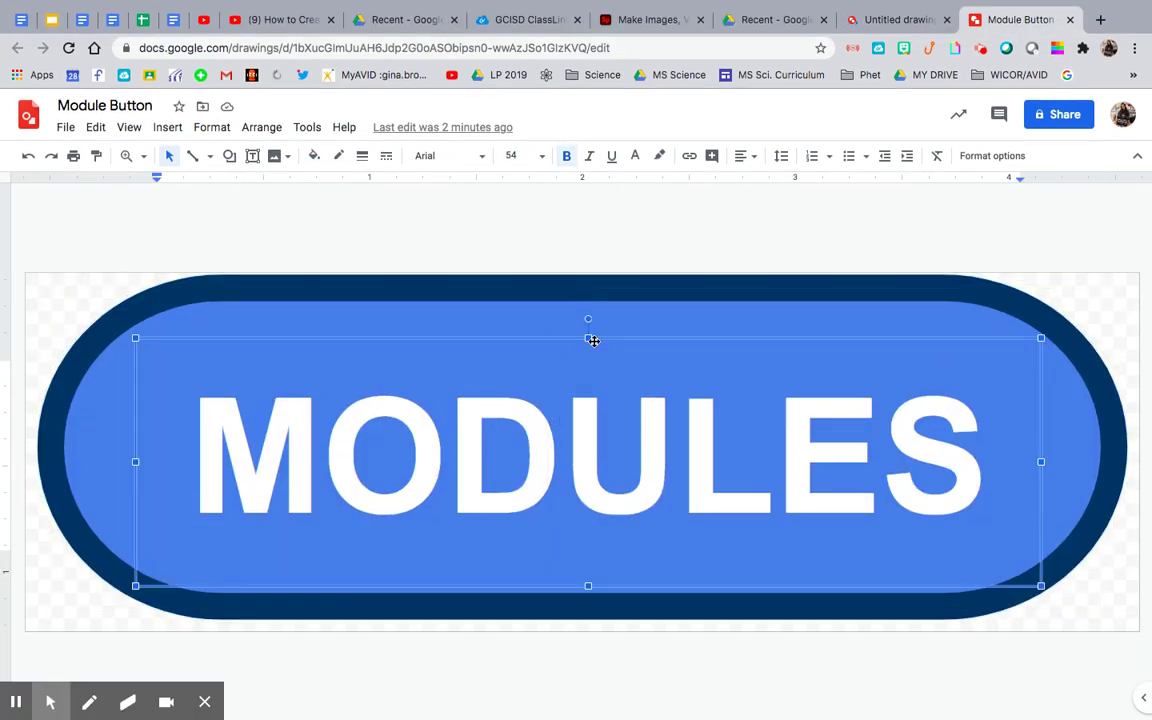
{"action": "left_click", "coordinate": [898, 22]}
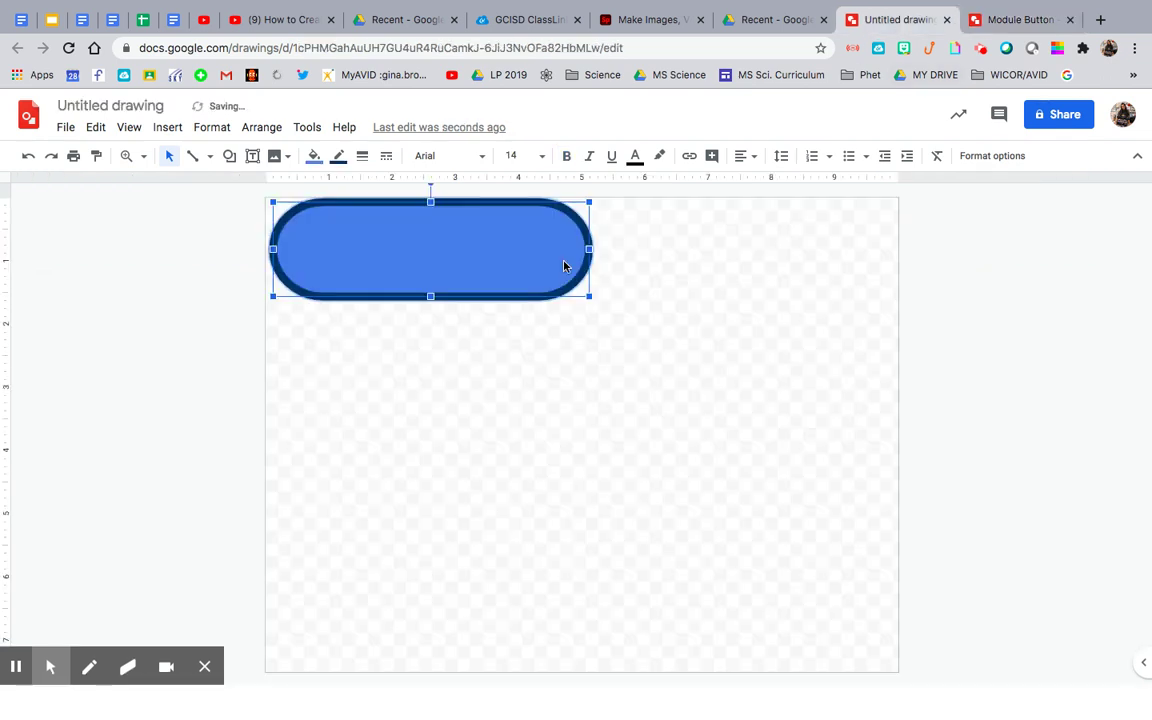
{"action": "key", "text": "super+v"}
{"action": "double_click", "coordinate": [459, 255]}
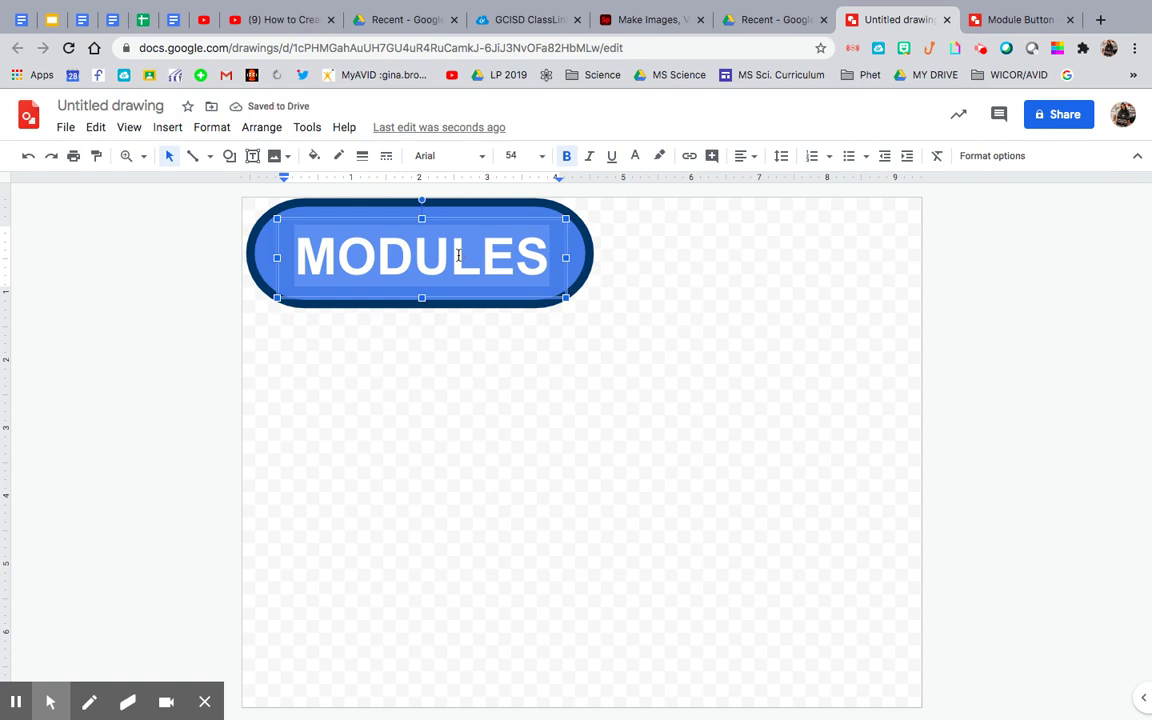
Change the label to ClassLink and crop the canvas tightly around the button
{"action": "type", "text": "ClassLink"}
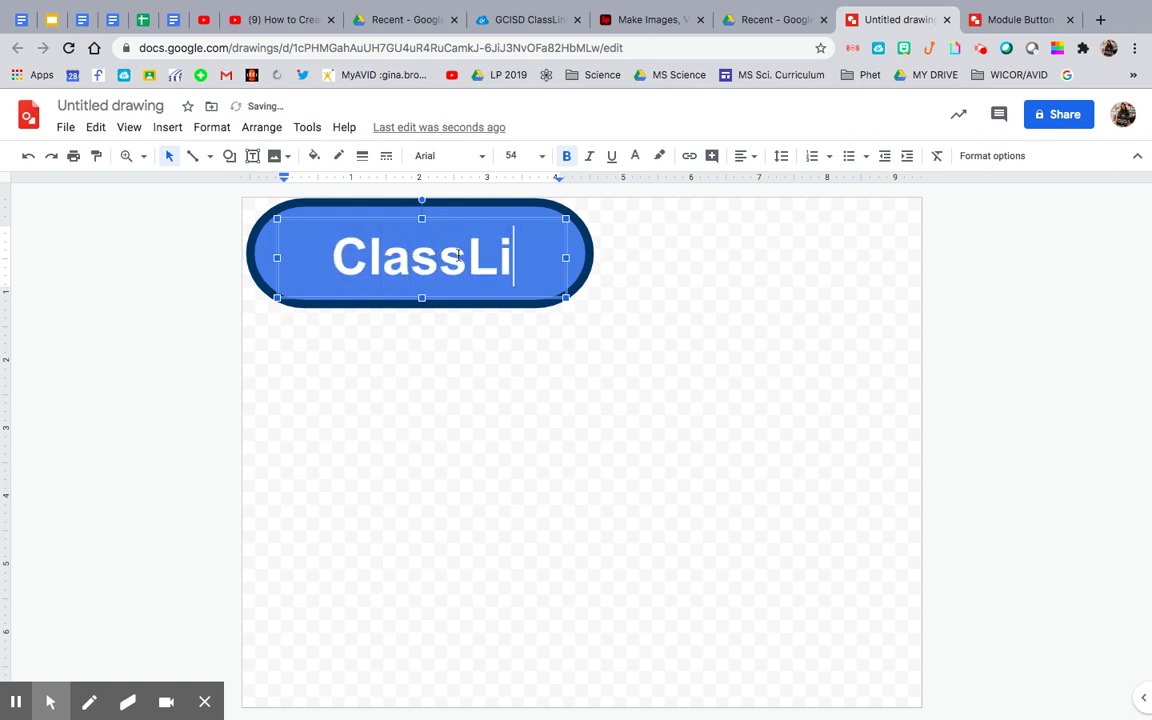
{"action": "left_click", "coordinate": [666, 400]}
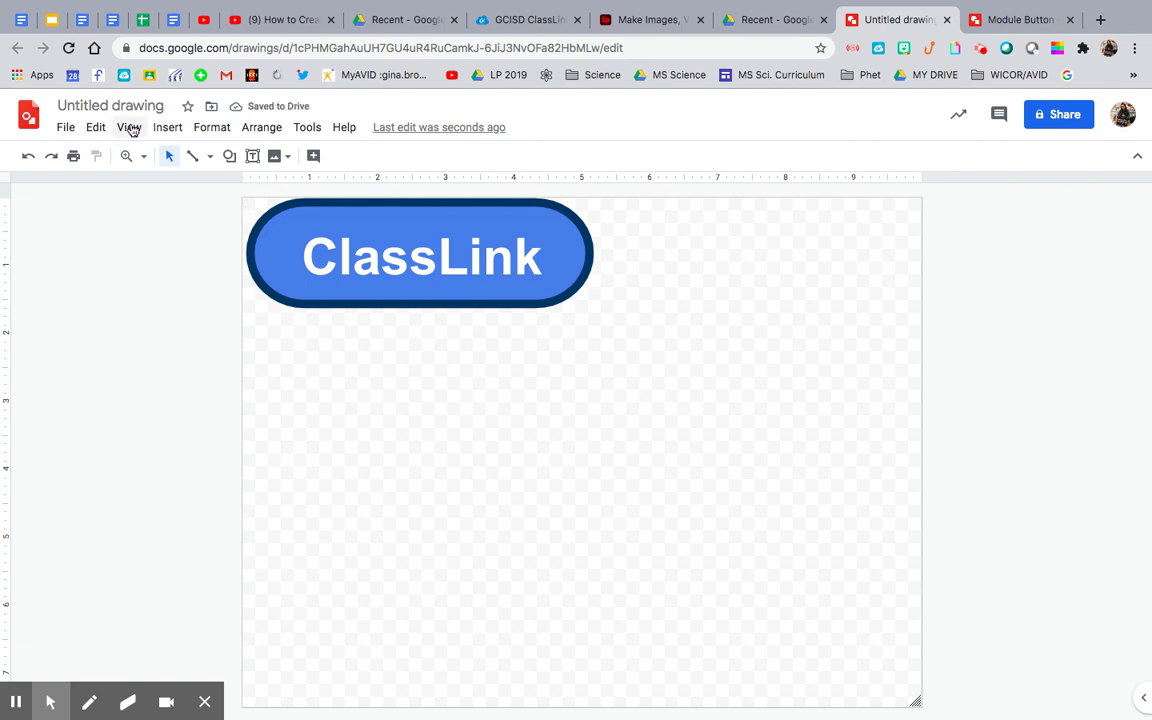
{"action": "mouse_move", "coordinate": [898, 705]}
{"action": "left_click_drag", "start_coordinate": [916, 703], "coordinate": [597, 312]}
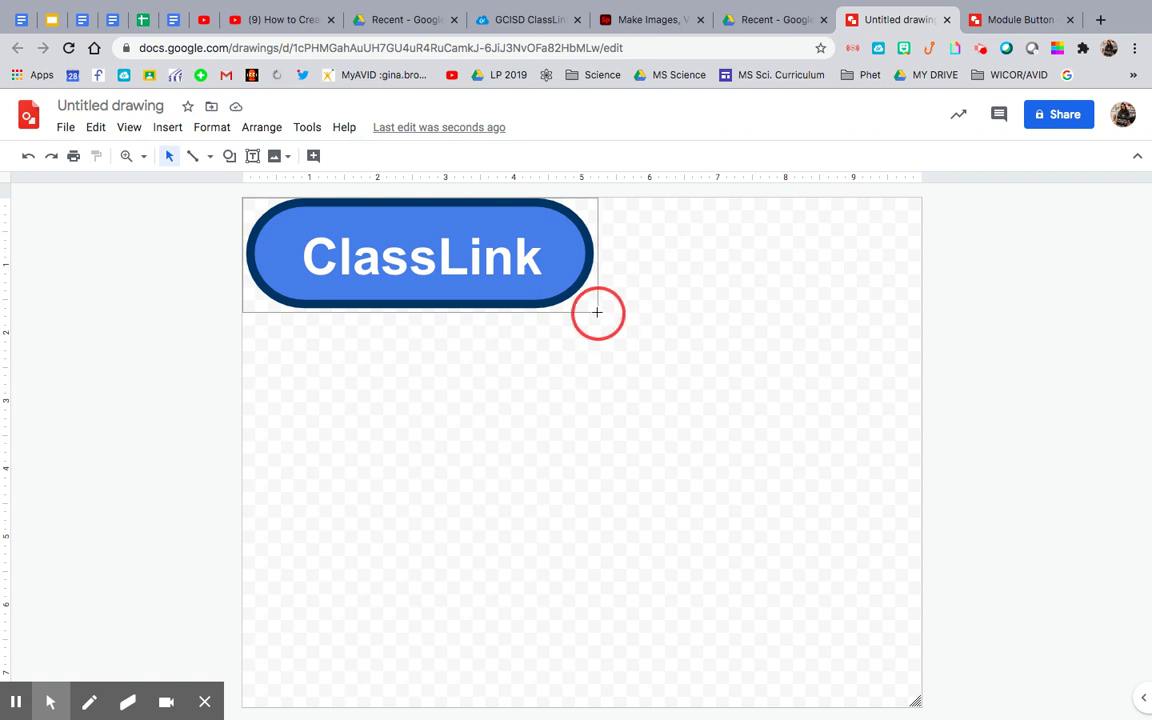
{"action": "left_click_drag", "start_coordinate": [597, 312], "coordinate": [596, 311]}
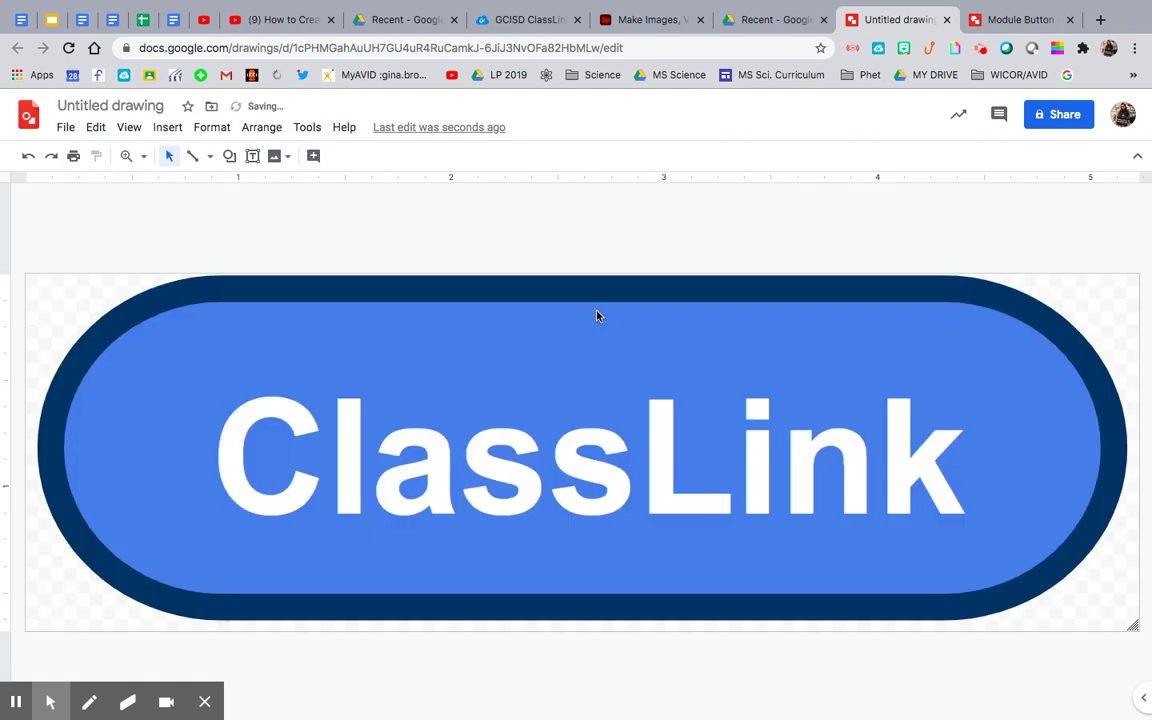
Rename the drawing 'ClassLink Button'
{"action": "left_click", "coordinate": [92, 106]}
{"action": "type", "text": "ClassL"}
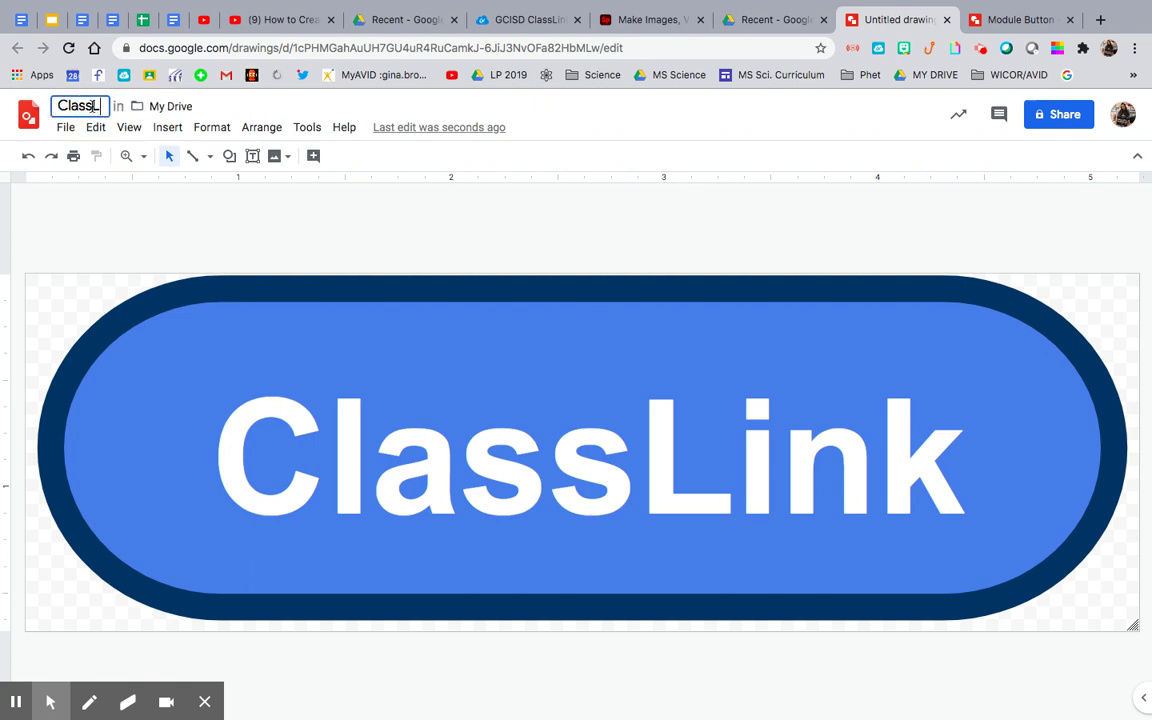
{"action": "type", "text": "ink Button"}
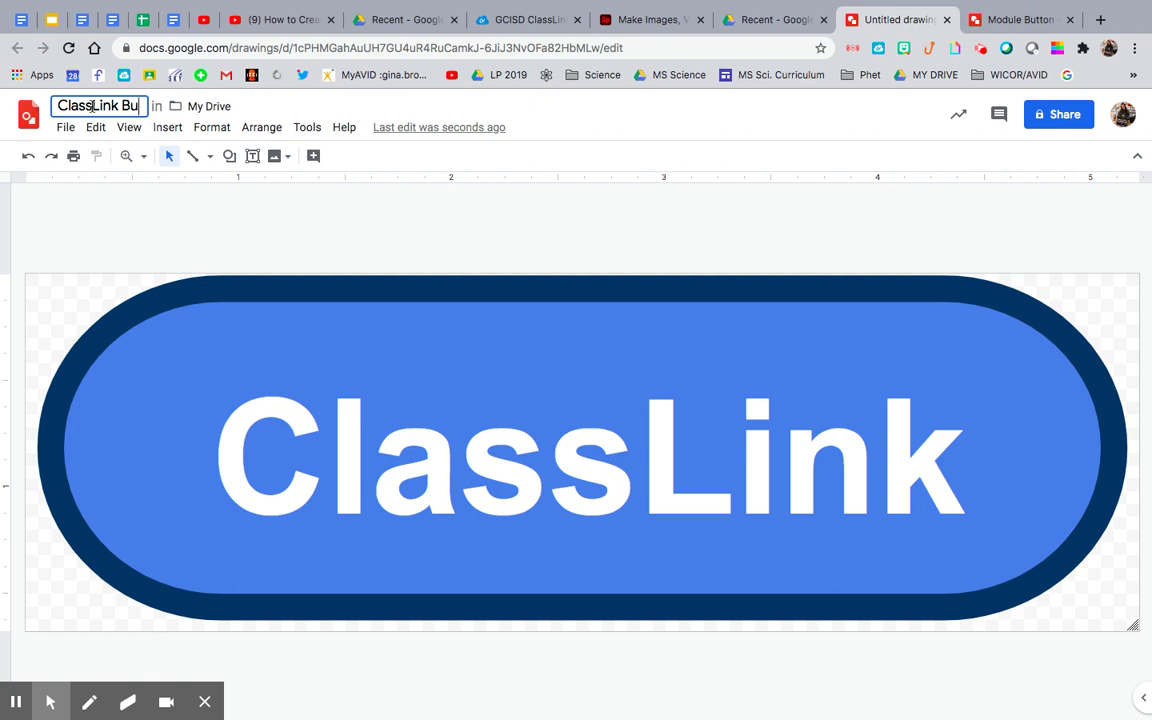
{"action": "left_click", "coordinate": [121, 239]}
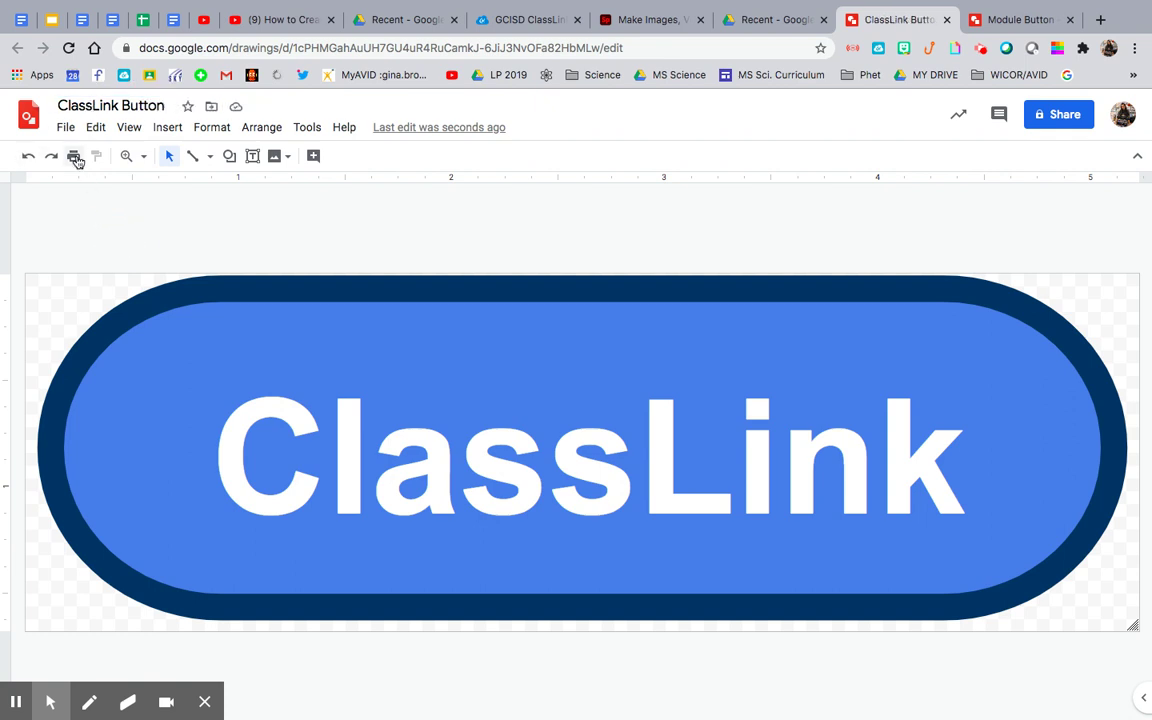
Publish it to the web at Medium (502x161) and copy the image link
{"action": "left_click", "coordinate": [65, 127]}
{"action": "left_click", "coordinate": [135, 493]}
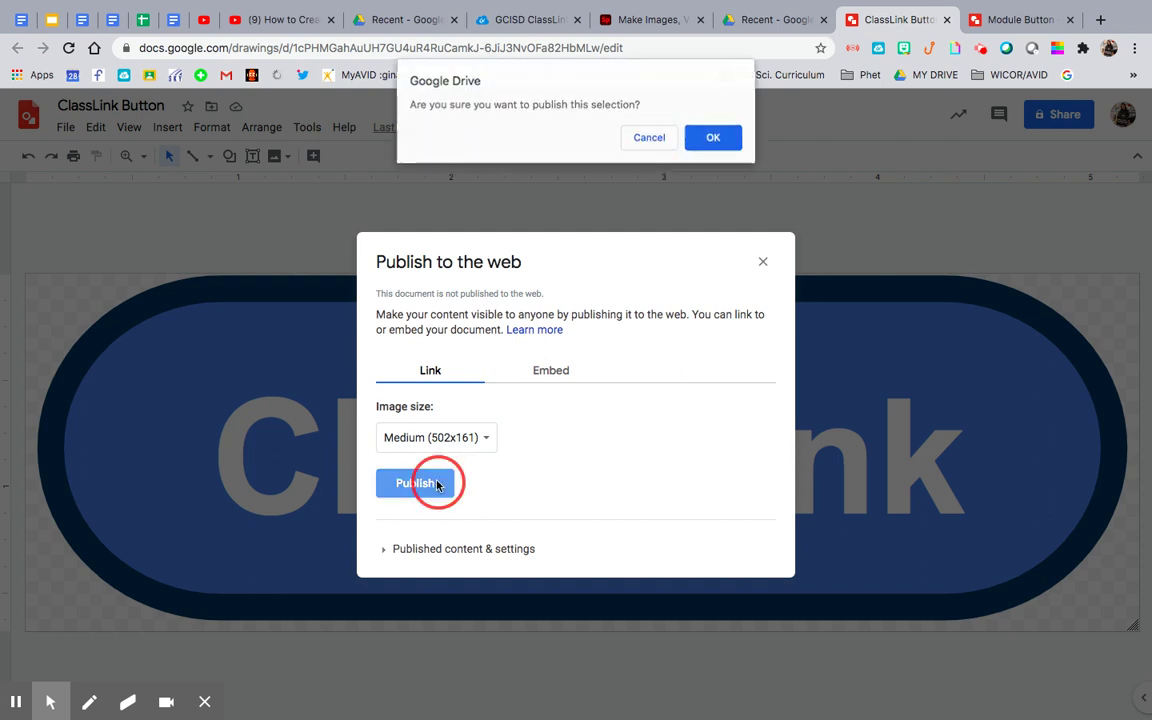
{"action": "left_click", "coordinate": [712, 138]}
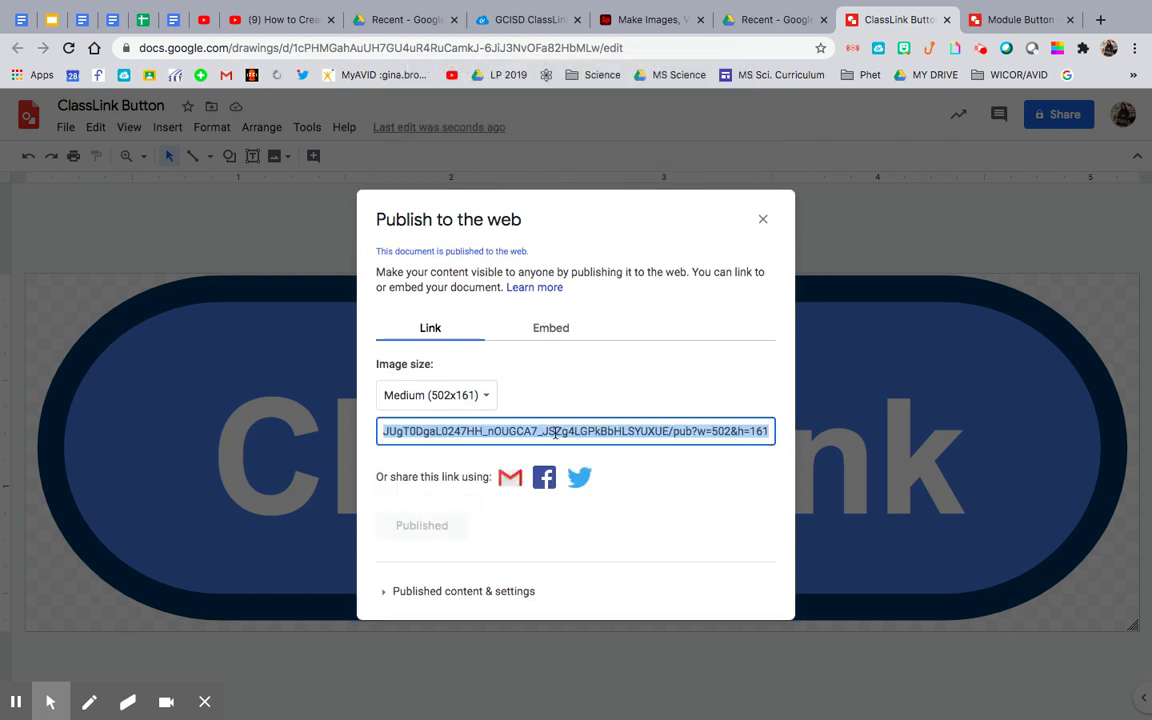
{"action": "key", "text": "super+c"}
{"action": "key", "text": "ctrl+Right"}
Insert the published ClassLink image into the cell beside MODULES from its URL
{"action": "left_click", "coordinate": [684, 457]}
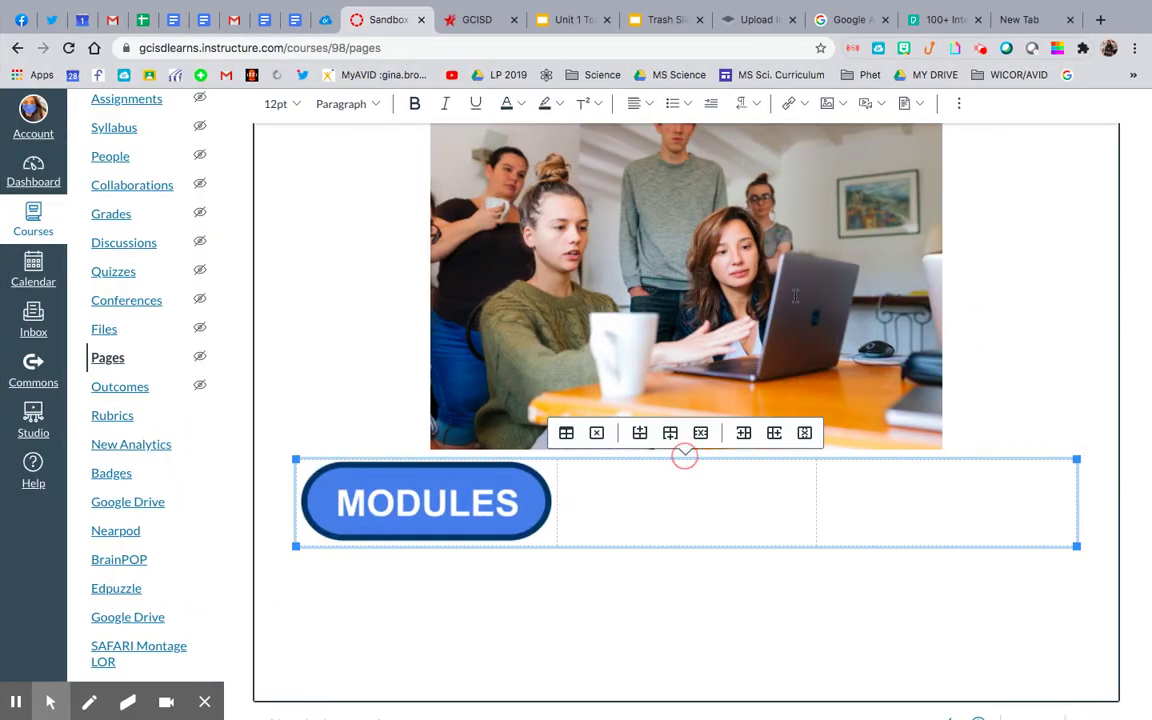
{"action": "left_click", "coordinate": [843, 104]}
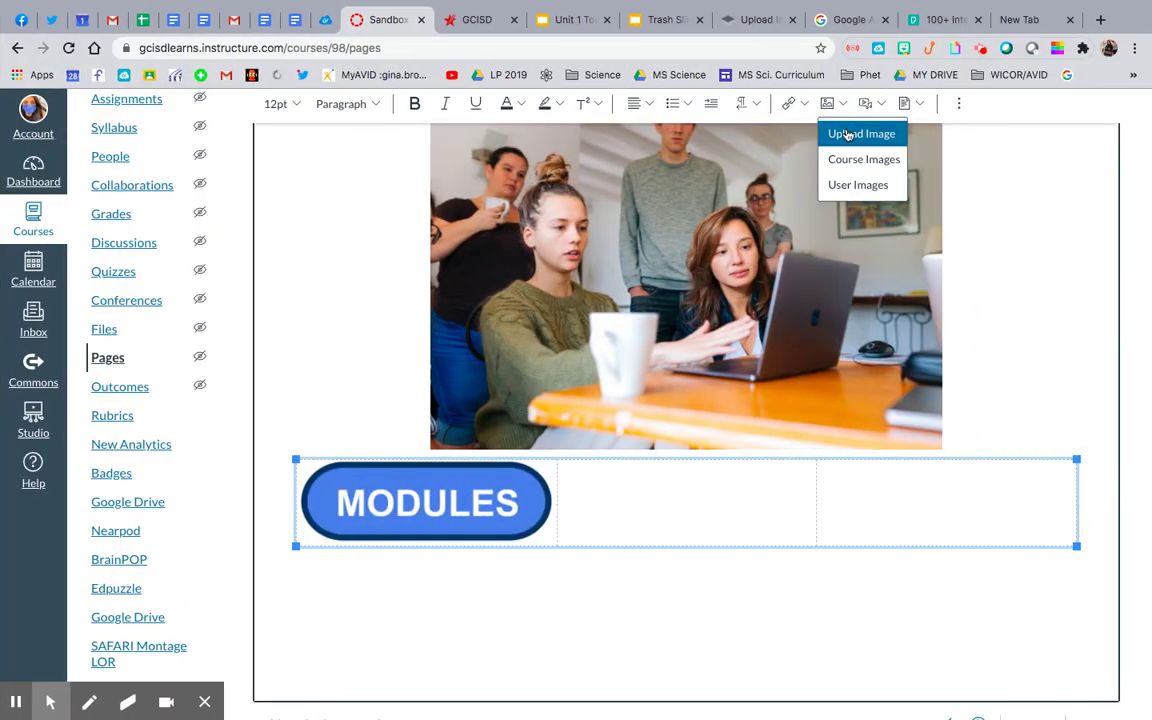
{"action": "left_click", "coordinate": [845, 134]}
{"action": "left_click", "coordinate": [408, 206]}
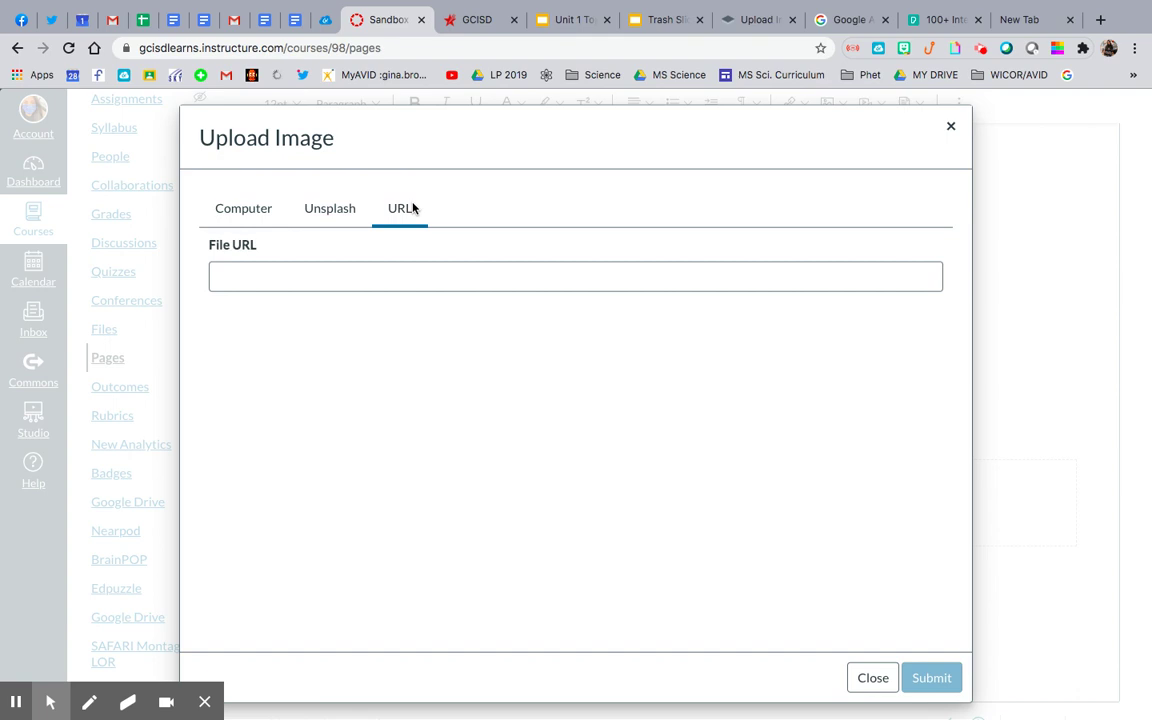
{"action": "left_click", "coordinate": [370, 278]}
{"action": "key", "text": "ctrl+v"}
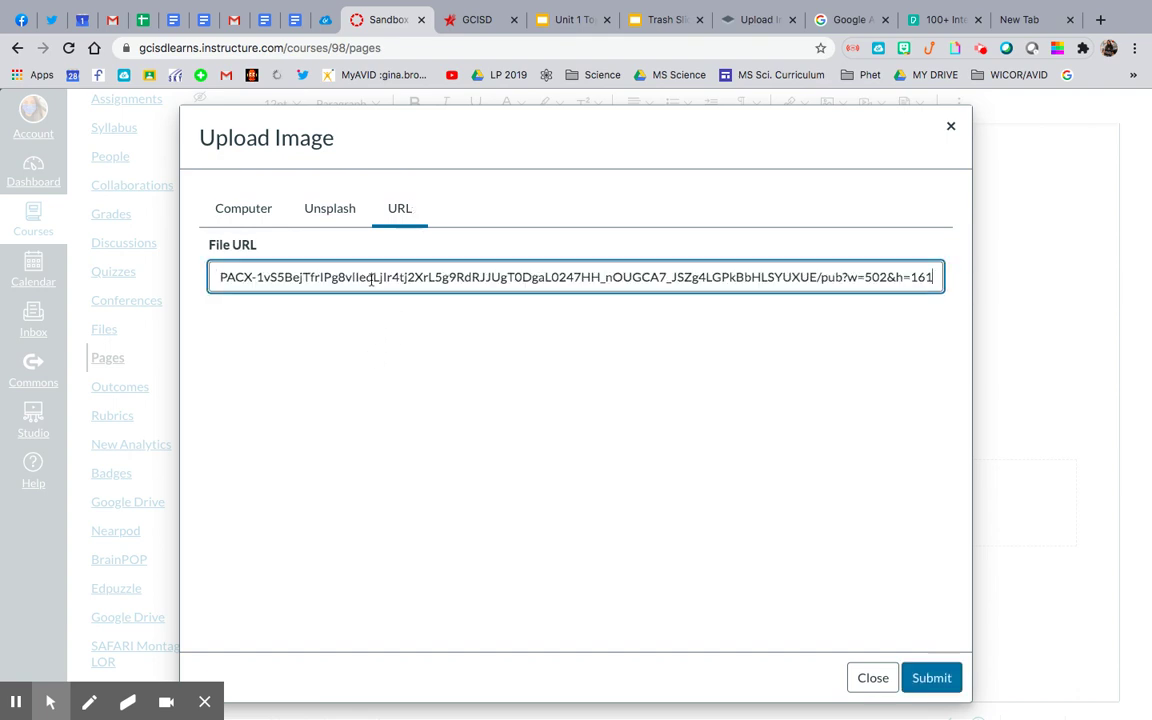
{"action": "left_click", "coordinate": [938, 670]}
Set the ClassLink image to Medium size with alt text ClassLink
{"action": "left_click", "coordinate": [705, 497]}
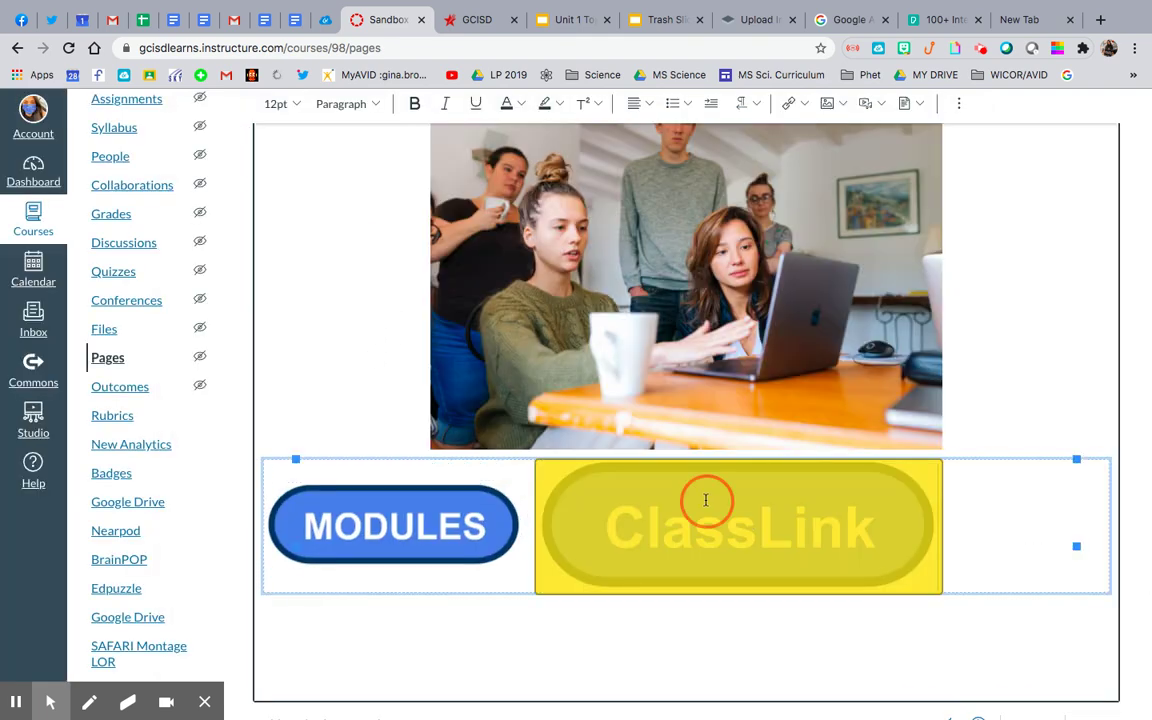
{"action": "left_click", "coordinate": [735, 438]}
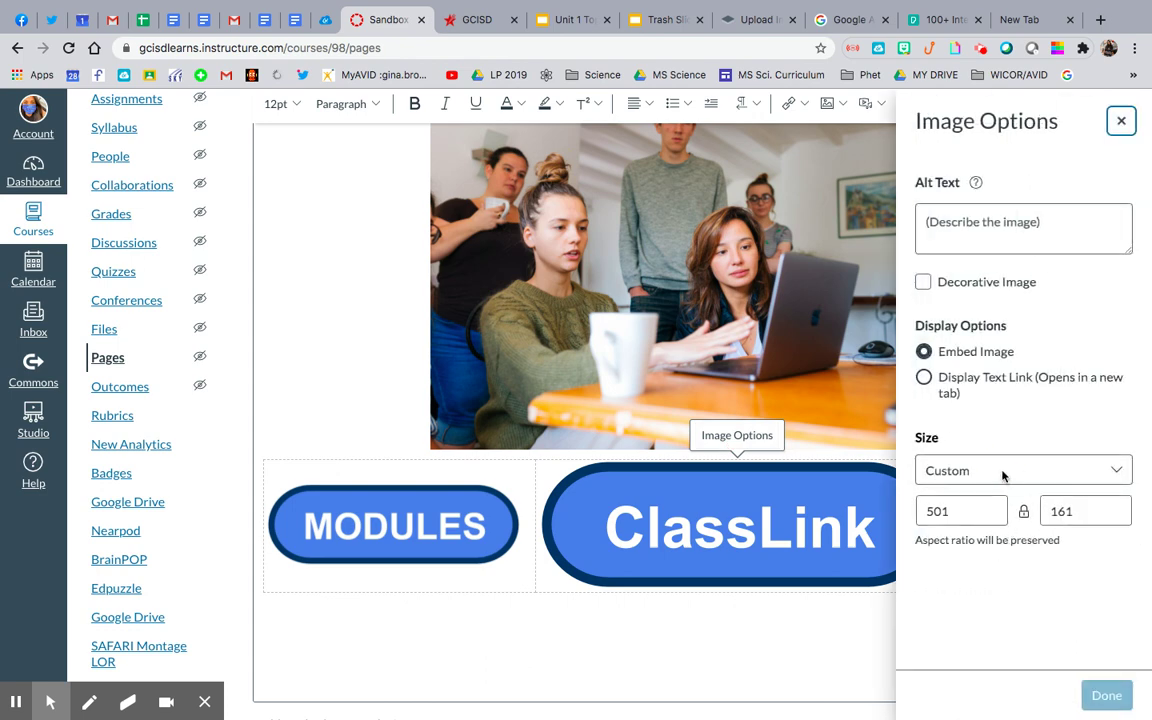
{"action": "left_click", "coordinate": [1002, 472]}
{"action": "left_click", "coordinate": [990, 527]}
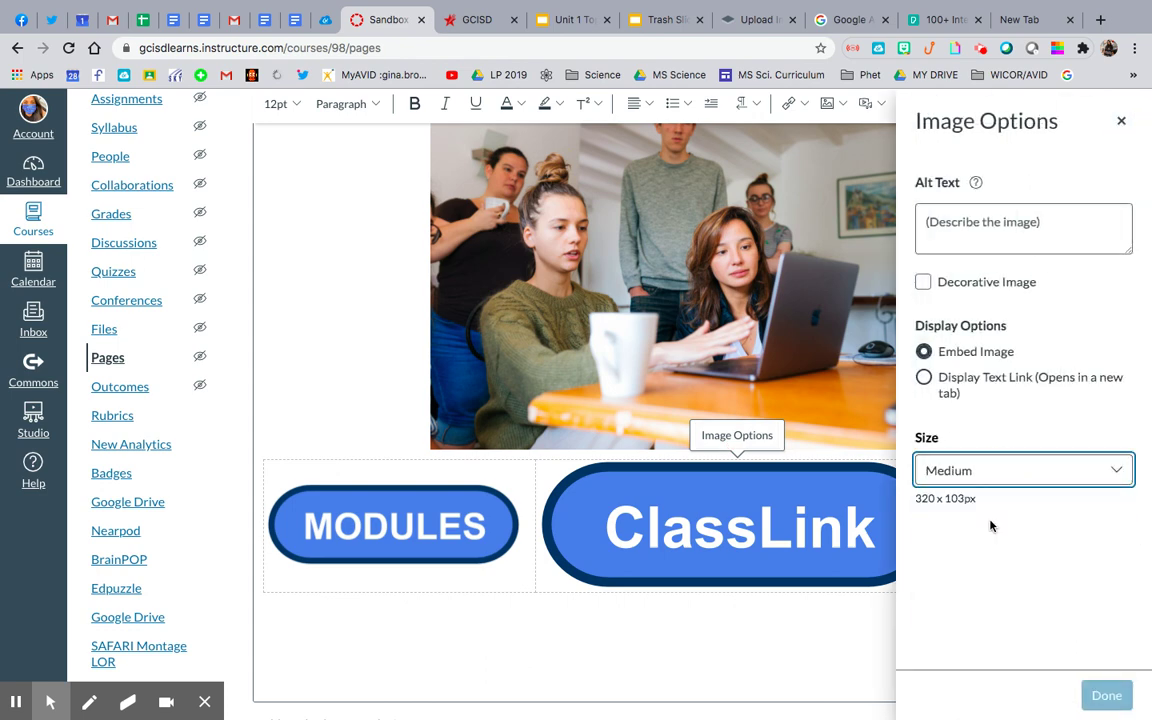
{"action": "left_click", "coordinate": [992, 222]}
{"action": "type", "text": "ClassLink"}
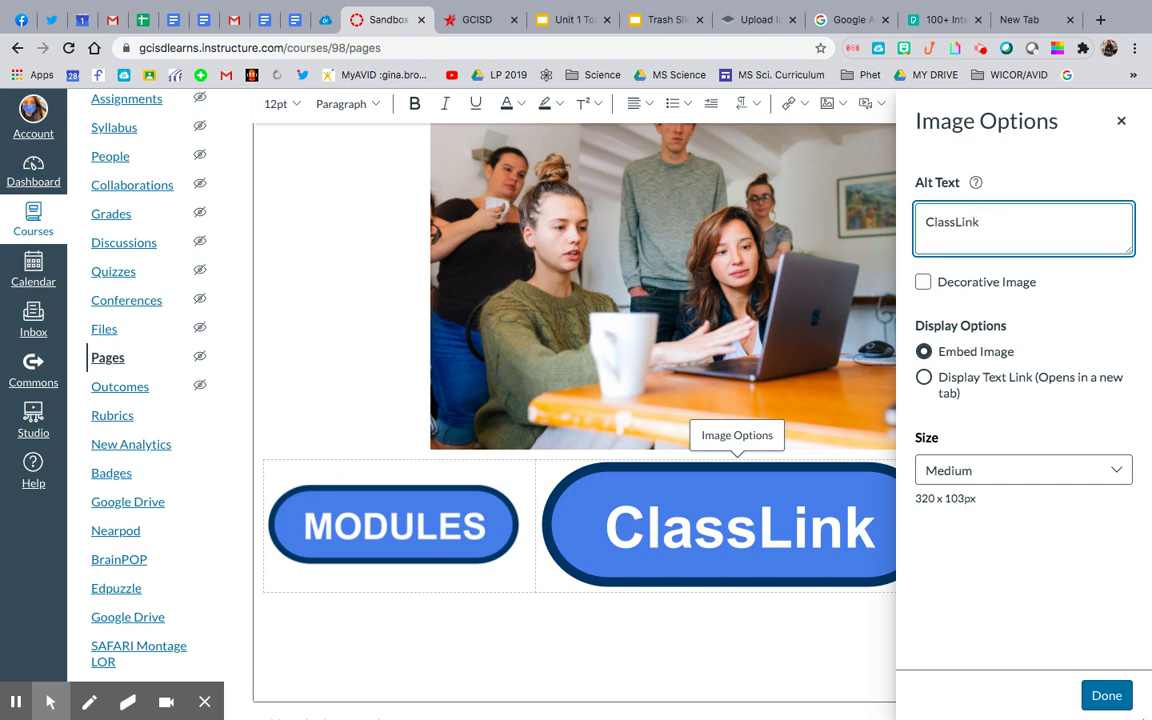
{"action": "left_click", "coordinate": [1100, 699]}
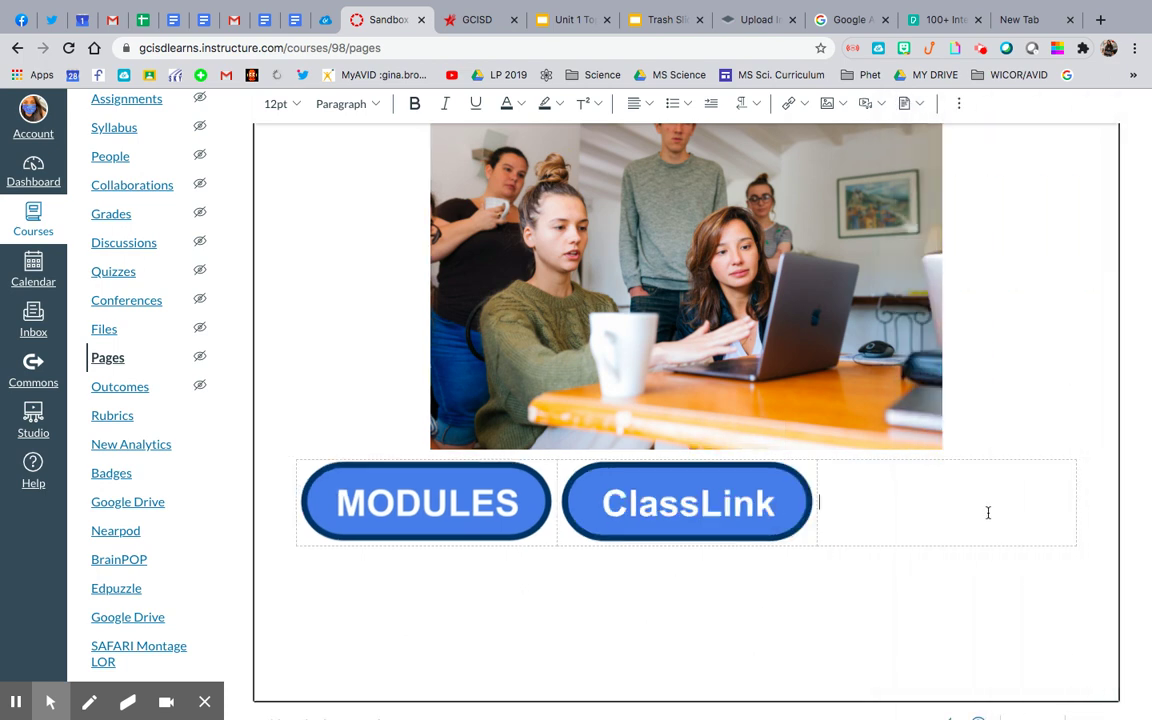
{"action": "left_click", "coordinate": [988, 513]}
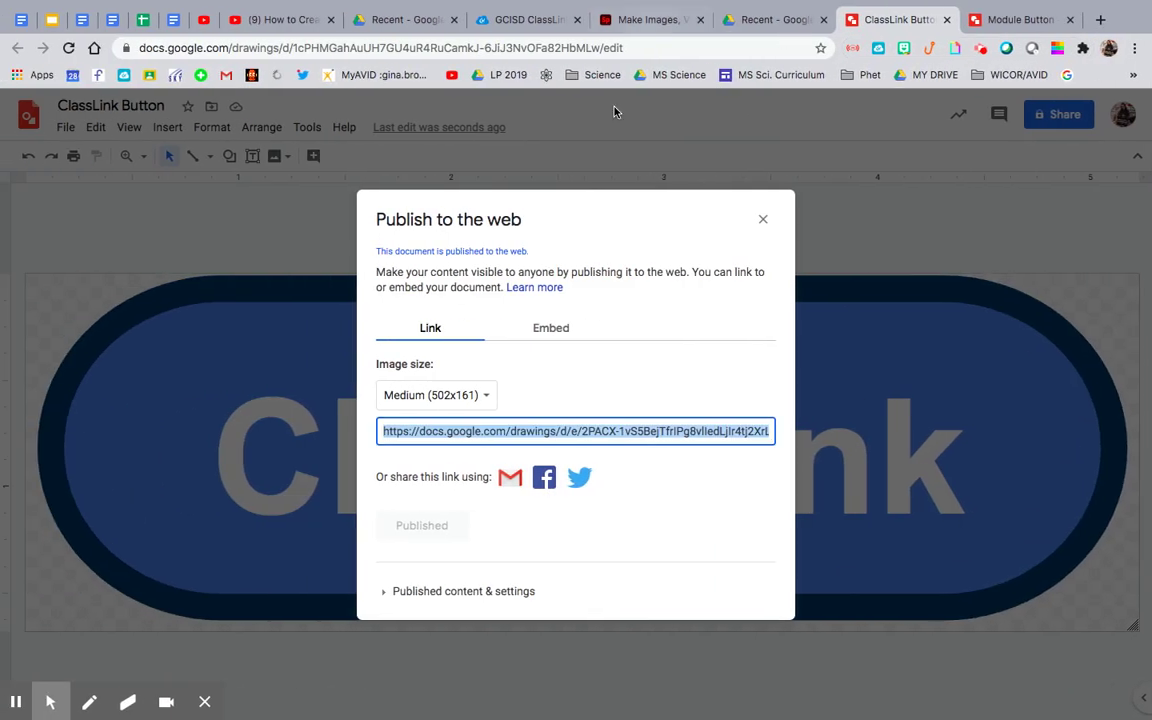
Start a new Google Drawings file from Drive's New > More menu
{"action": "left_click", "coordinate": [765, 216]}
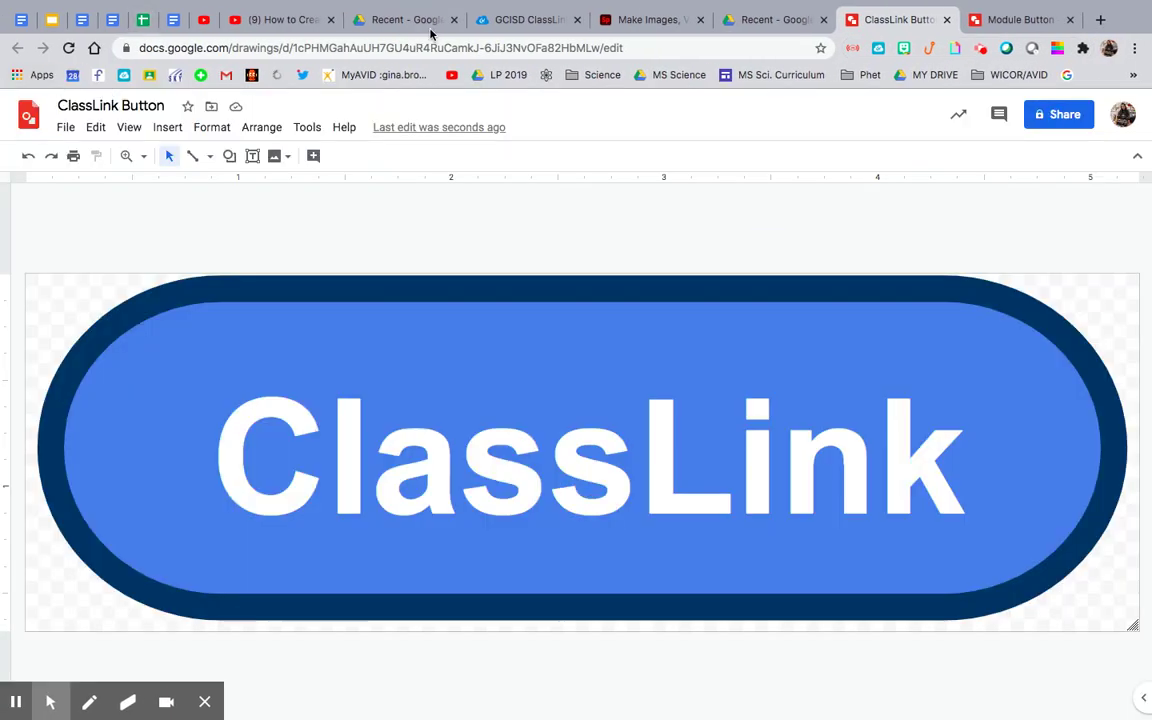
{"action": "left_click", "coordinate": [725, 20]}
{"action": "left_click", "coordinate": [61, 171]}
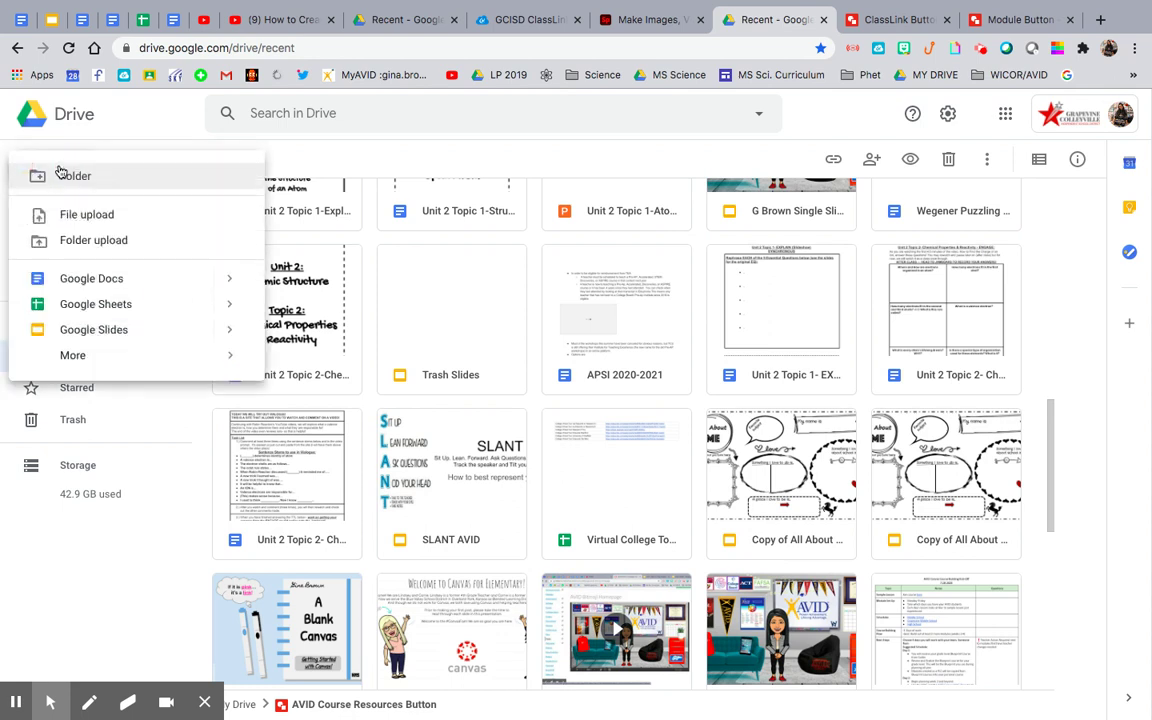
{"action": "left_click", "coordinate": [92, 355]}
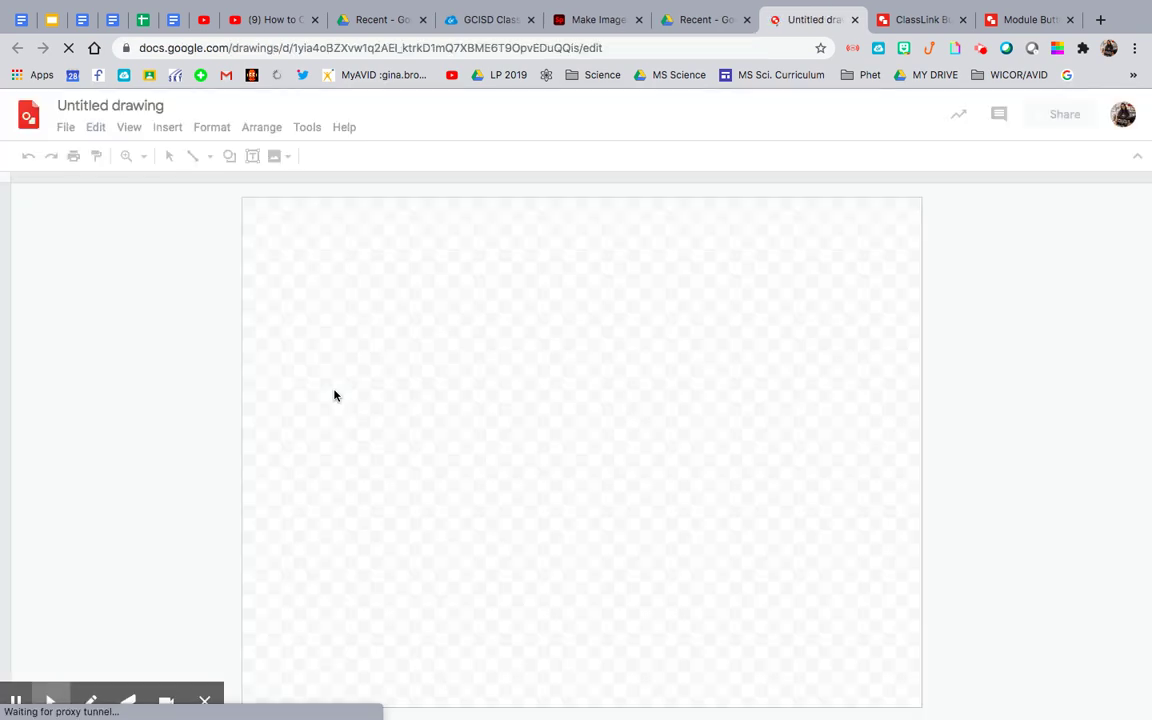
Copy the blue pill shape from Module Button into the new drawing
{"action": "left_click", "coordinate": [1024, 19]}
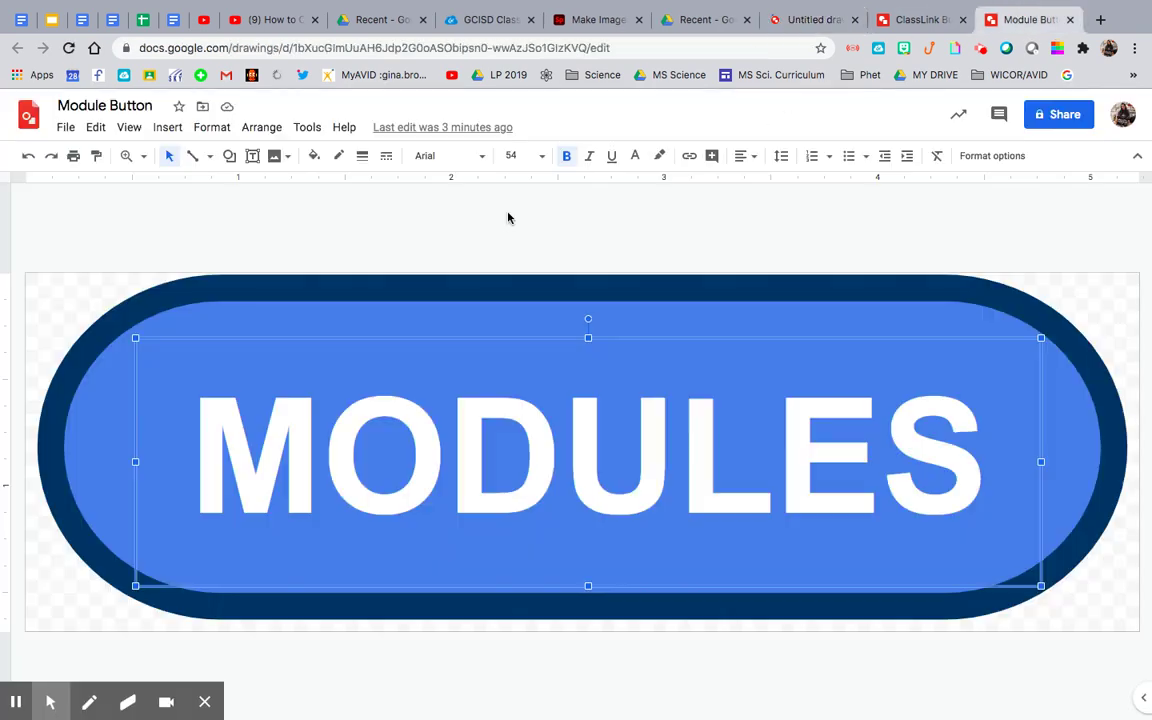
{"action": "left_click", "coordinate": [352, 284]}
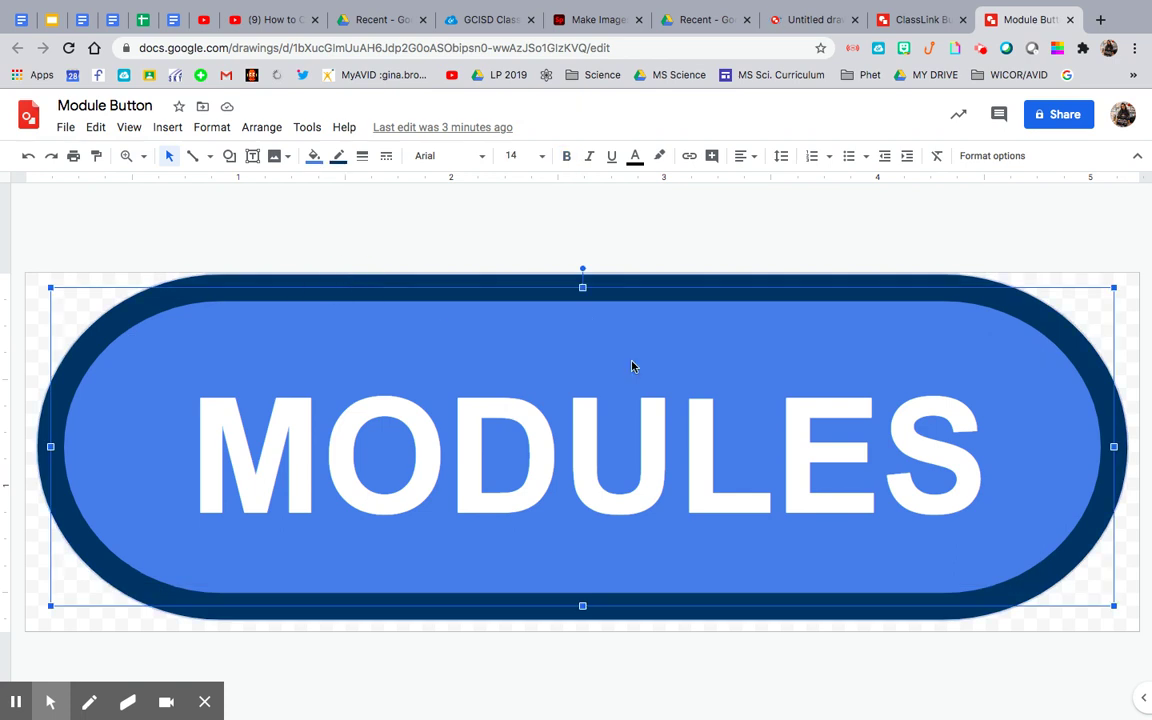
{"action": "left_click", "coordinate": [973, 280]}
{"action": "left_click", "coordinate": [795, 19]}
{"action": "key", "text": "ctrl+v"}
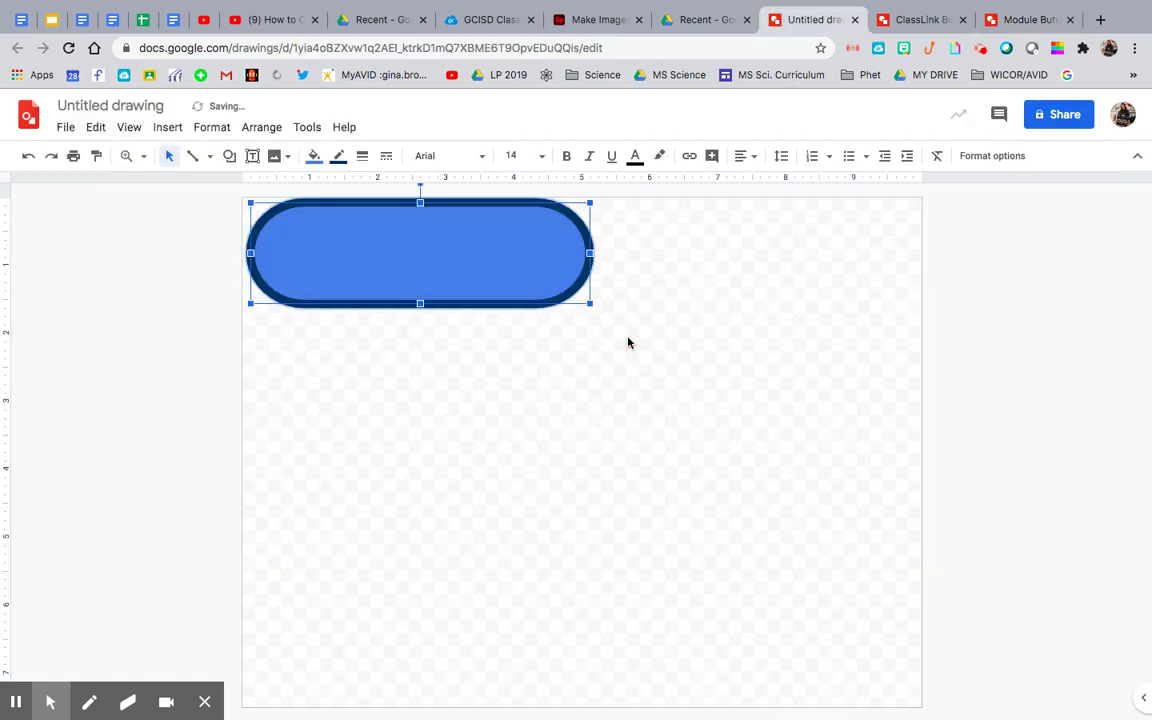
Paste the MODULES text box from Module Button onto the new pill
{"action": "left_click", "coordinate": [1010, 20]}
{"action": "left_click", "coordinate": [686, 368]}
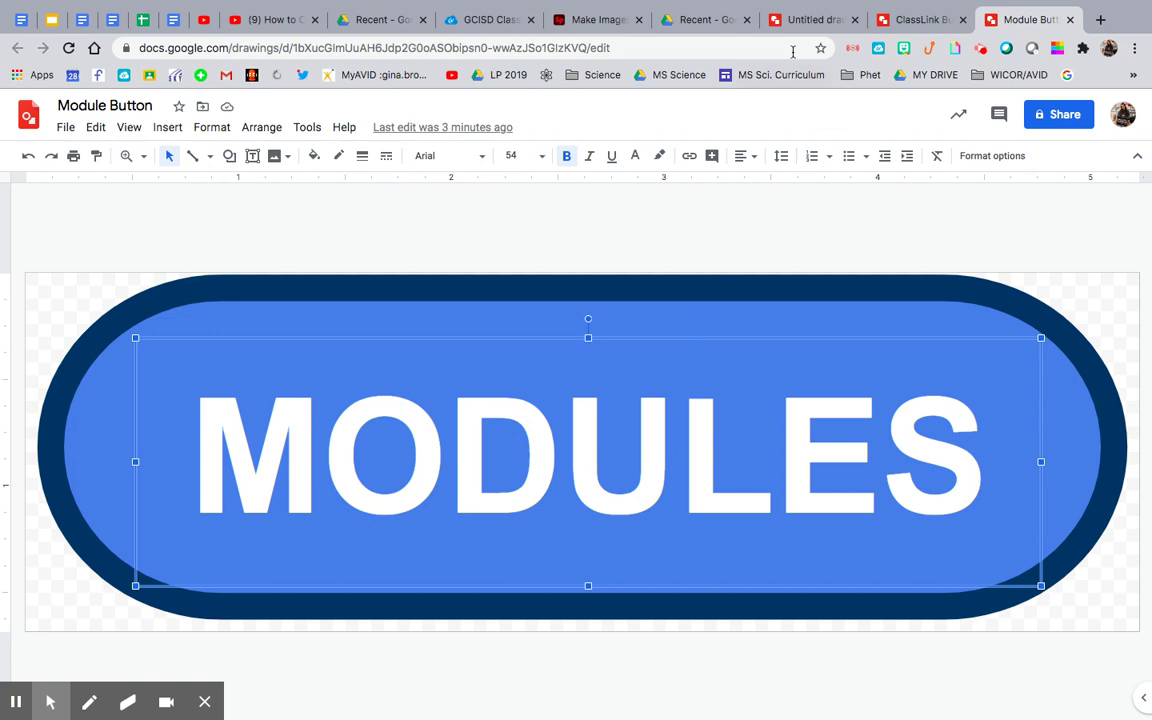
{"action": "left_click", "coordinate": [810, 20]}
{"action": "key", "text": "ctrl+v"}
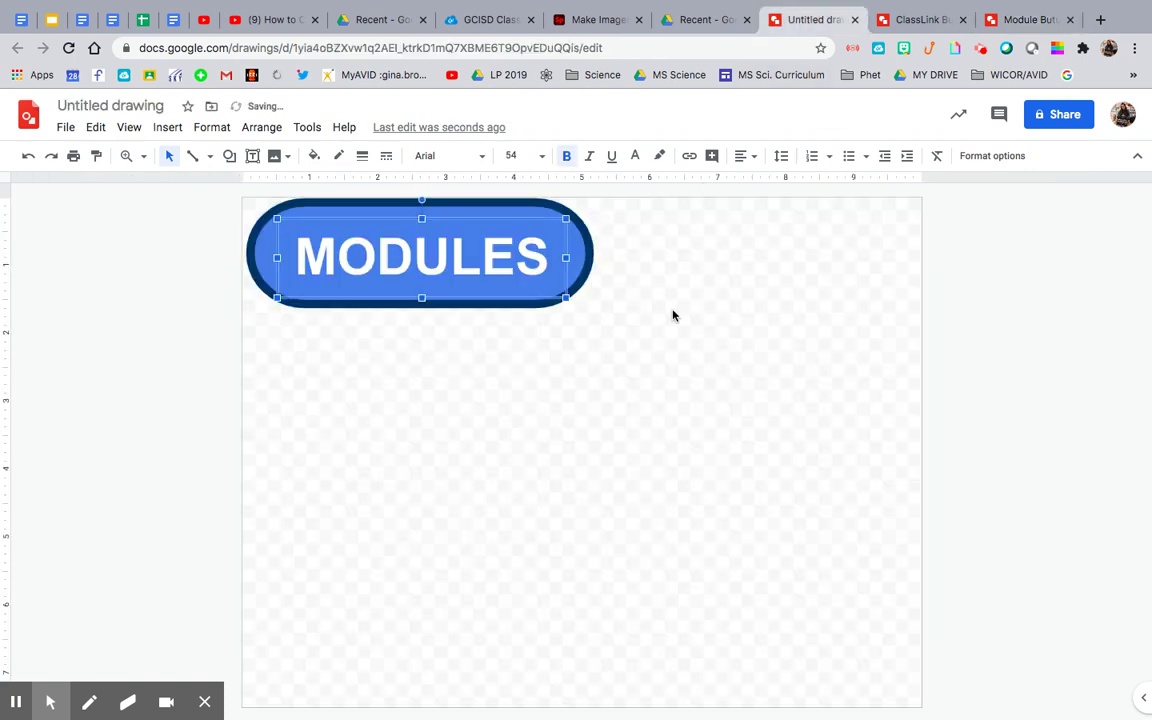
Rename the drawing 'Help Button' and change the label to Help
{"action": "left_click", "coordinate": [101, 105]}
{"action": "type", "text": "He"}
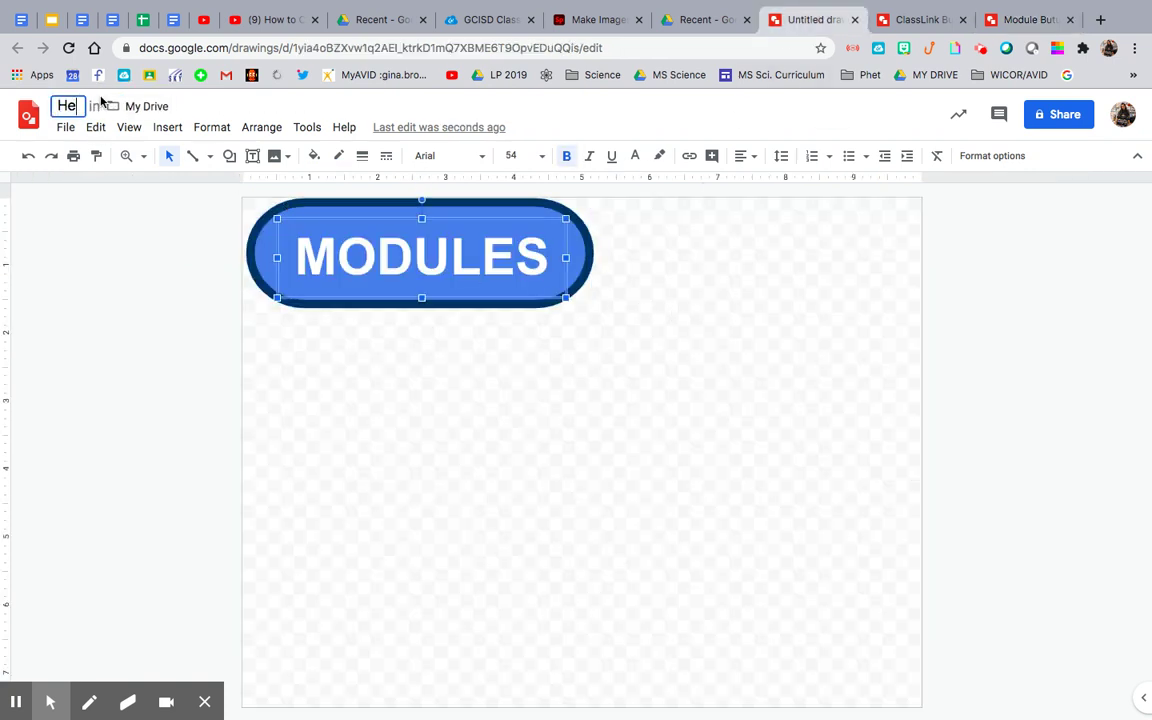
{"action": "type", "text": "lp Button"}
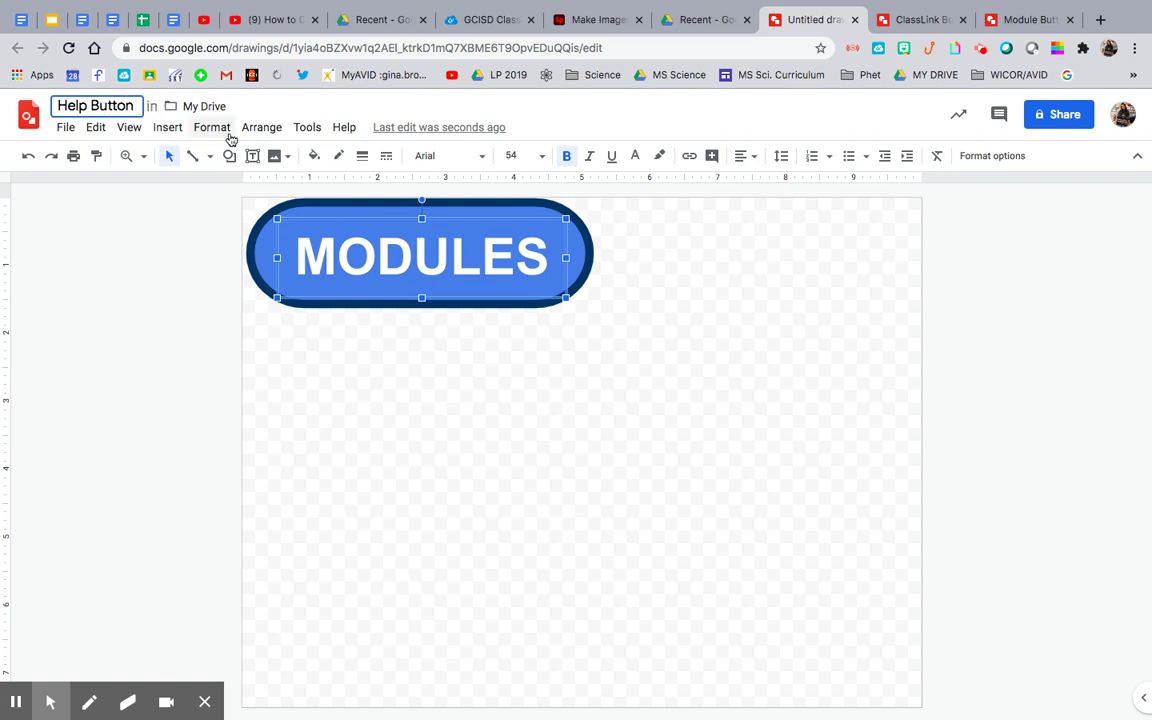
{"action": "double_click", "coordinate": [397, 236]}
{"action": "type", "text": "Hep"}
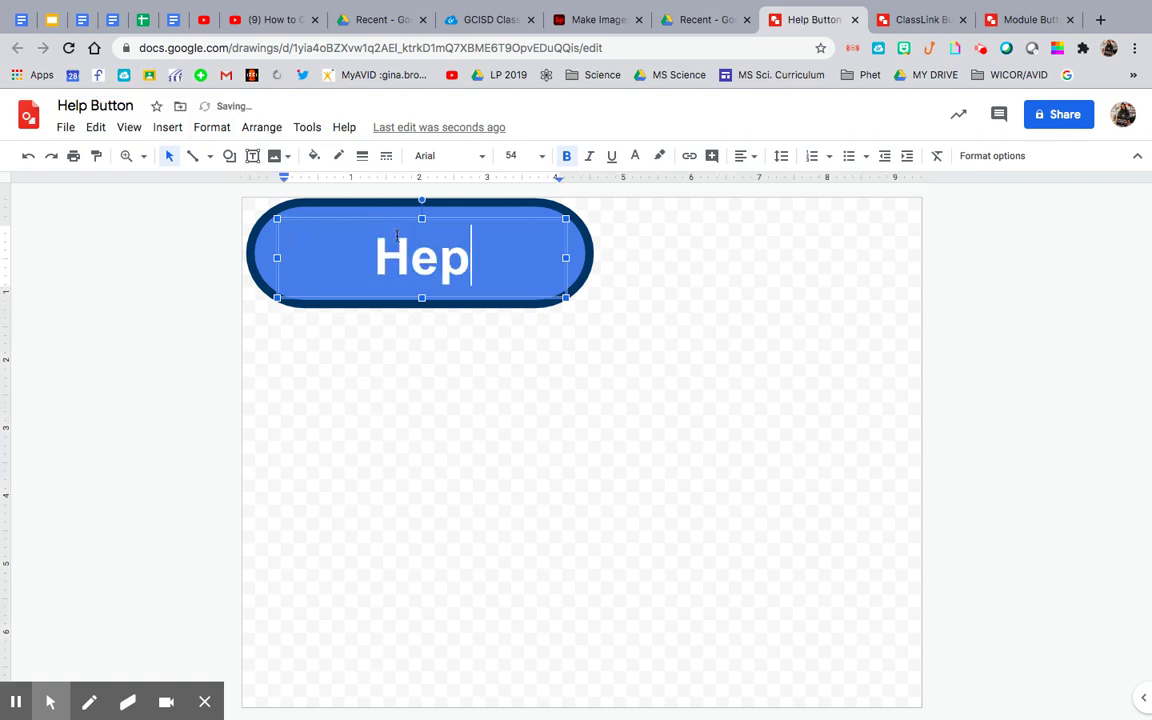
{"action": "key", "text": "BackSpace"}
{"action": "type", "text": "lp"}
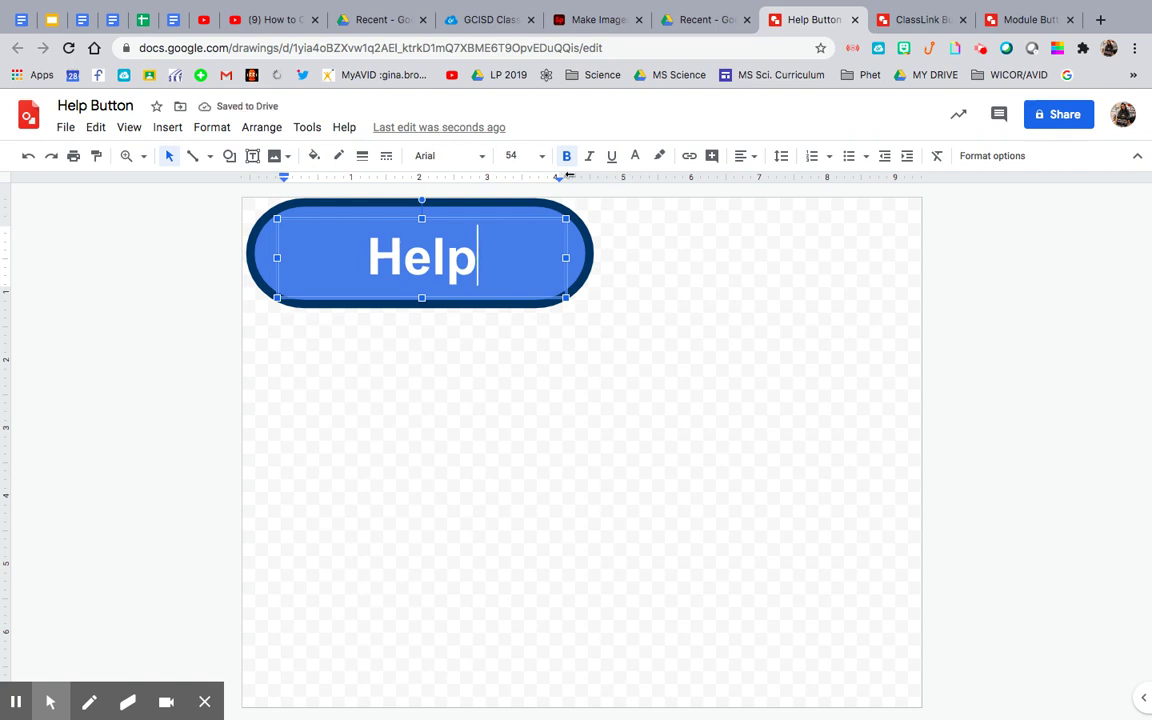
Set the Help label to 70-point size and nudge it to centre in the pill
{"action": "left_click", "coordinate": [538, 156]}
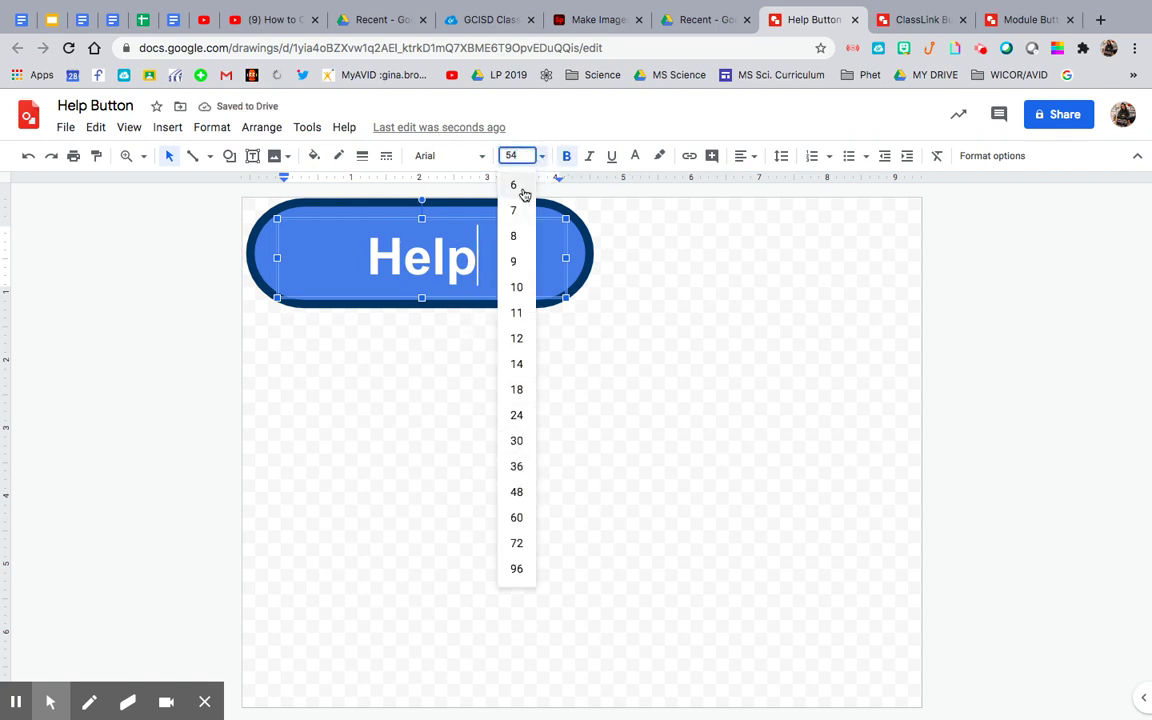
{"action": "left_click", "coordinate": [518, 156]}
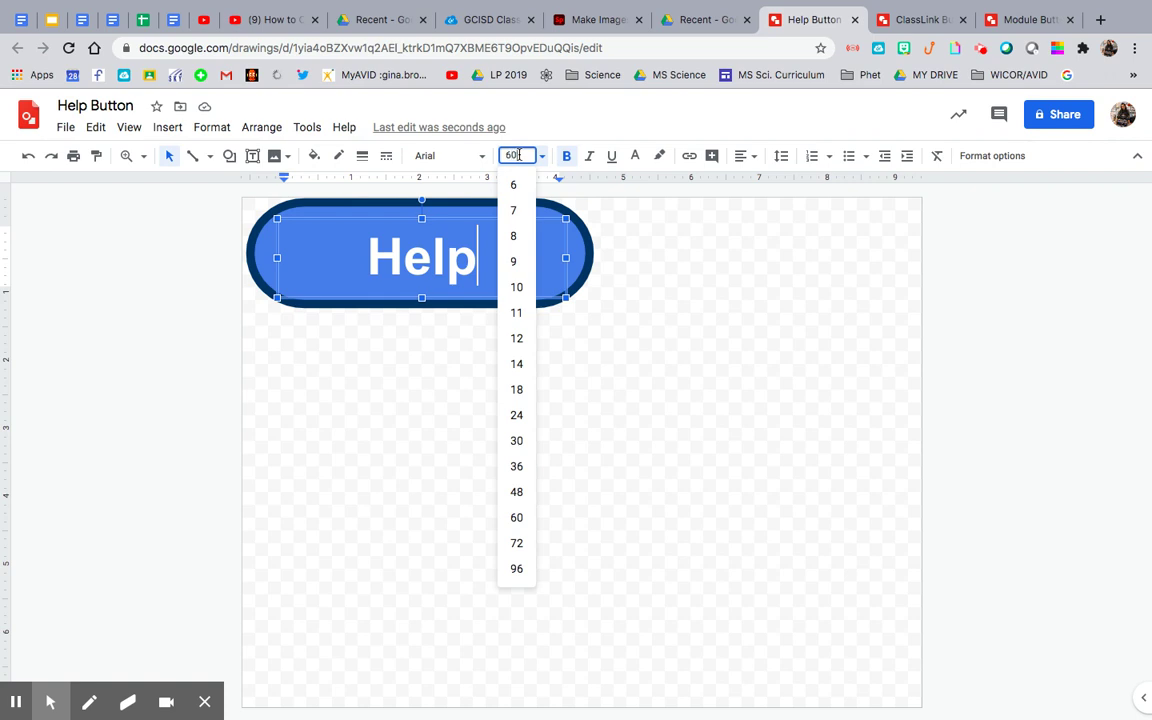
{"action": "key", "text": "Return"}
{"action": "double_click", "coordinate": [450, 257]}
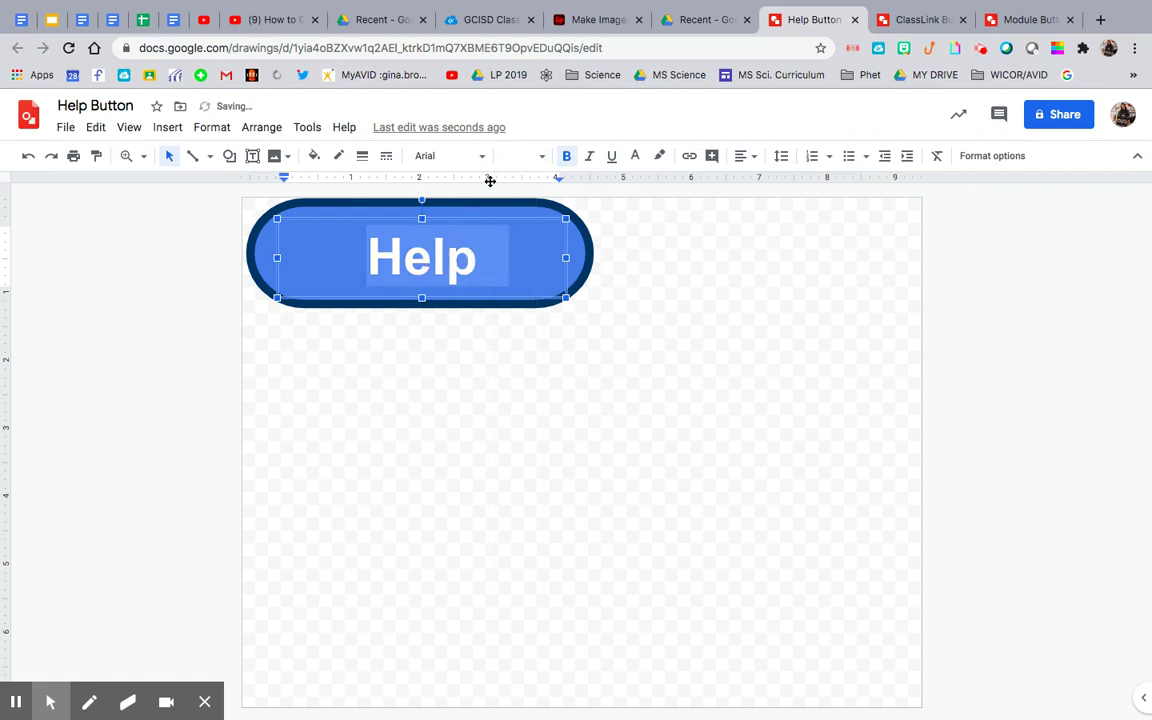
{"action": "left_click", "coordinate": [516, 157]}
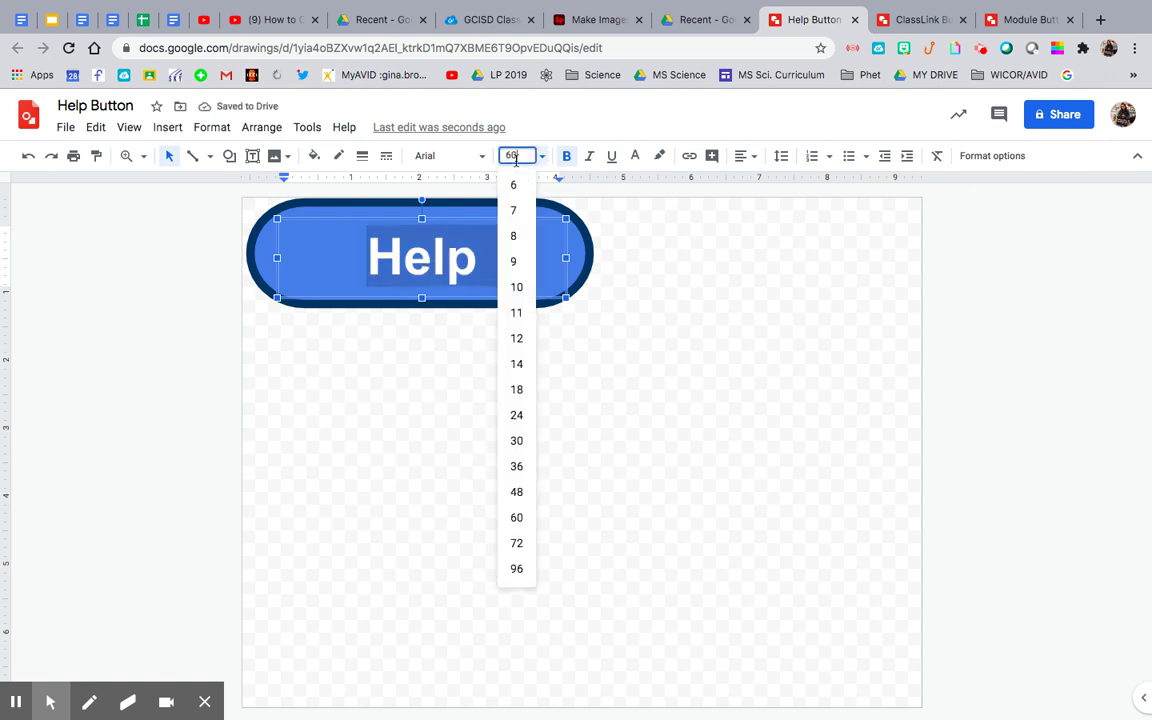
{"action": "type", "text": "60"}
{"action": "key", "text": "Return"}
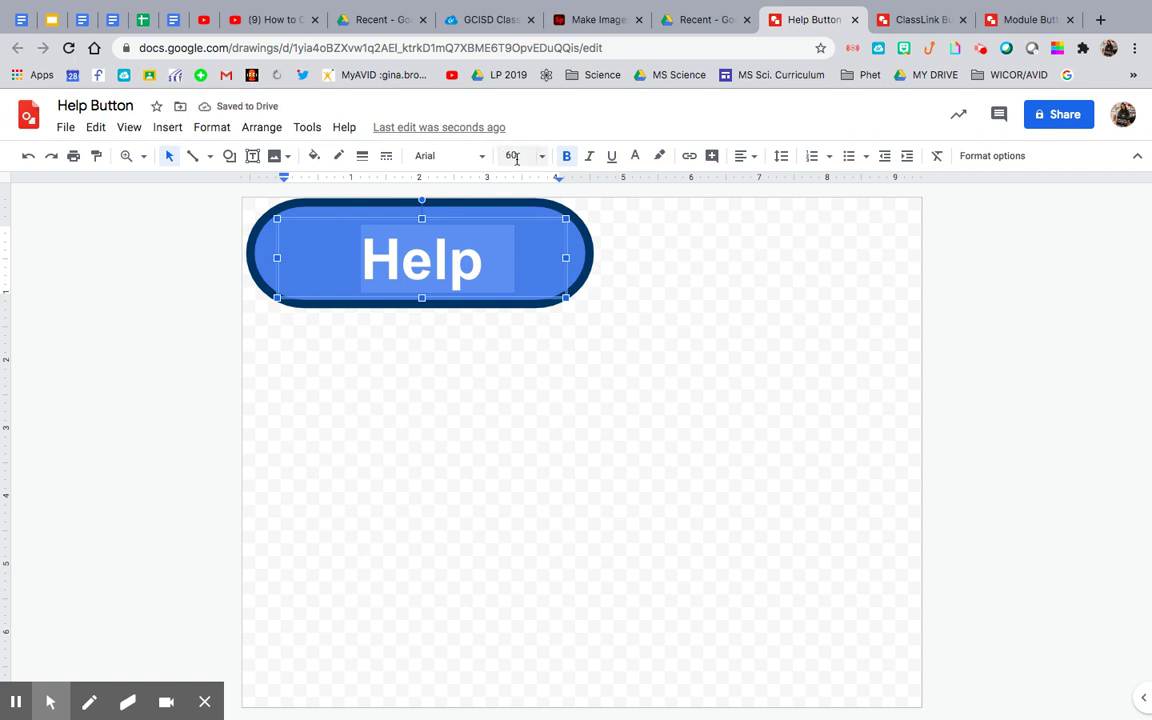
{"action": "left_click", "coordinate": [516, 157]}
{"action": "type", "text": "7"}
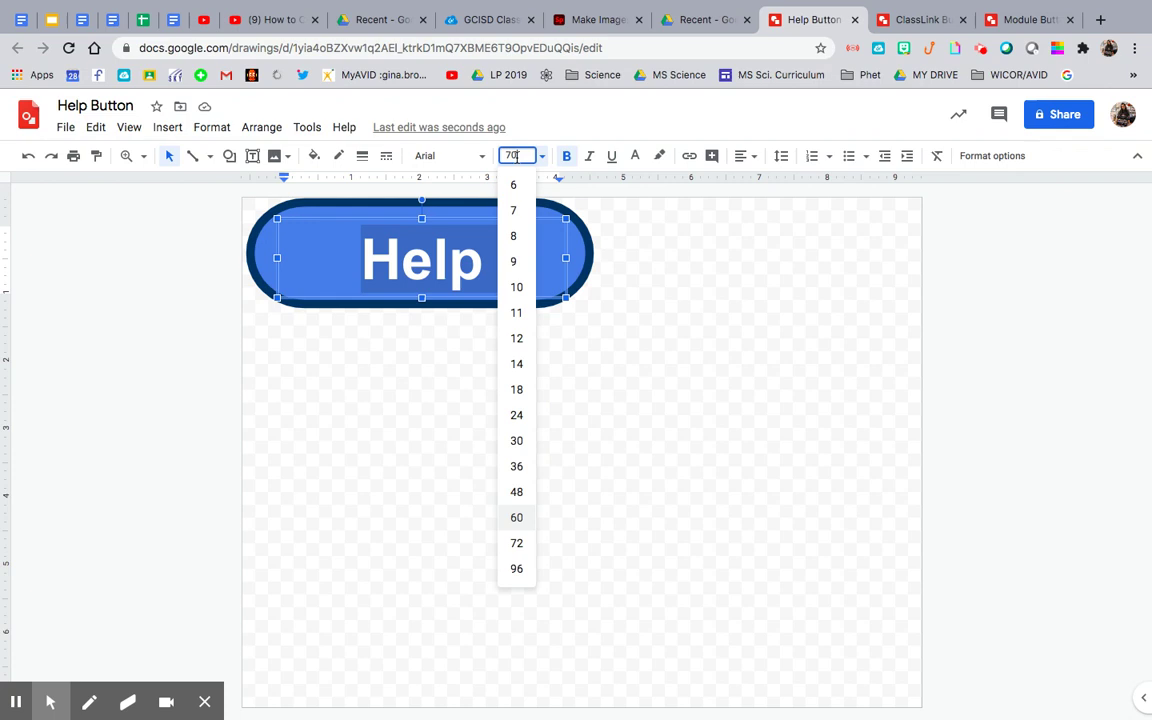
{"action": "key", "text": "Return"}
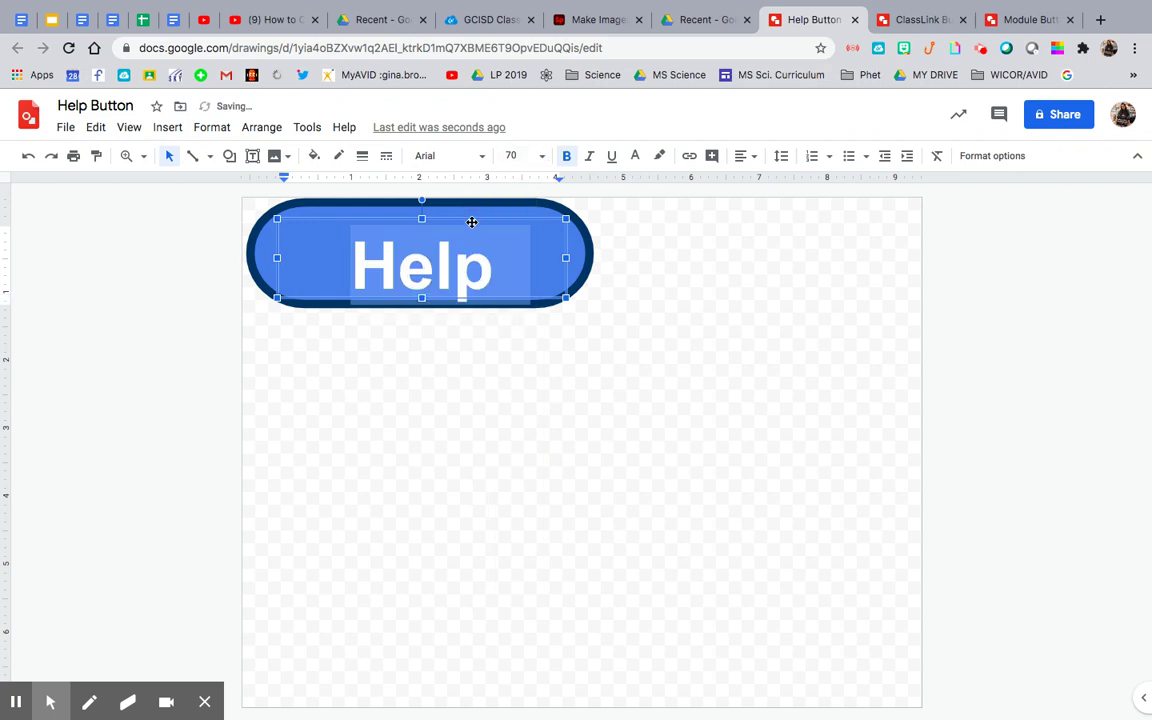
{"action": "left_click_drag", "start_coordinate": [471, 221], "coordinate": [472, 226]}
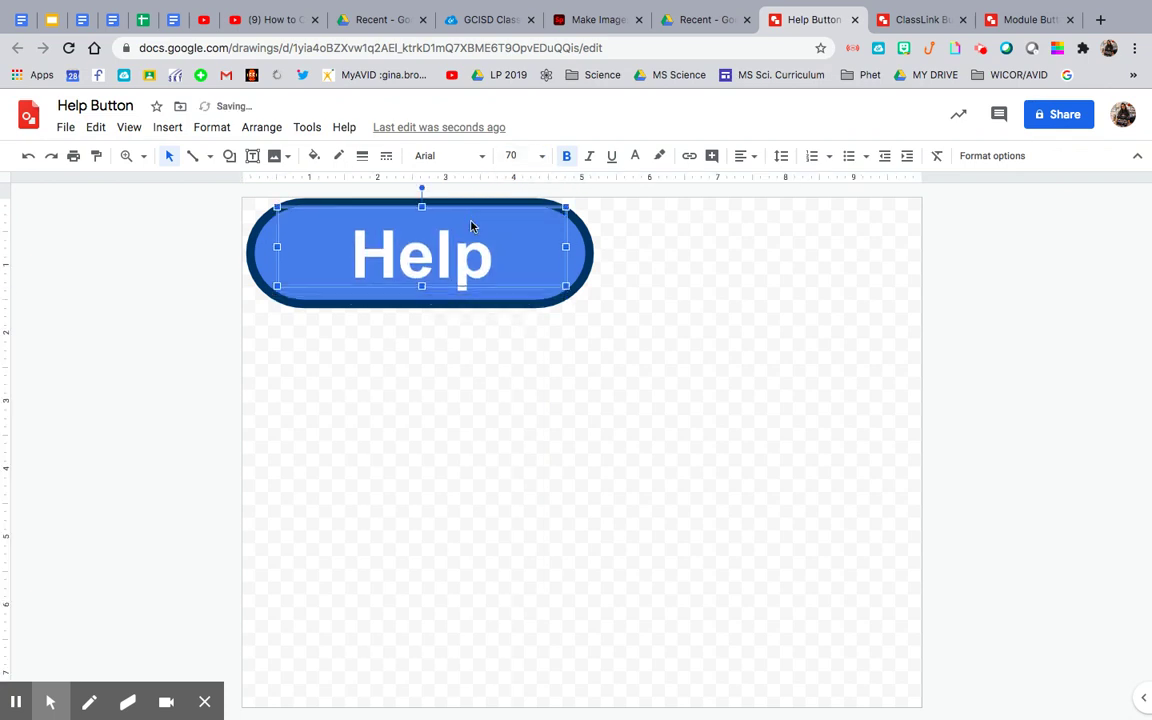
{"action": "left_click", "coordinate": [767, 393]}
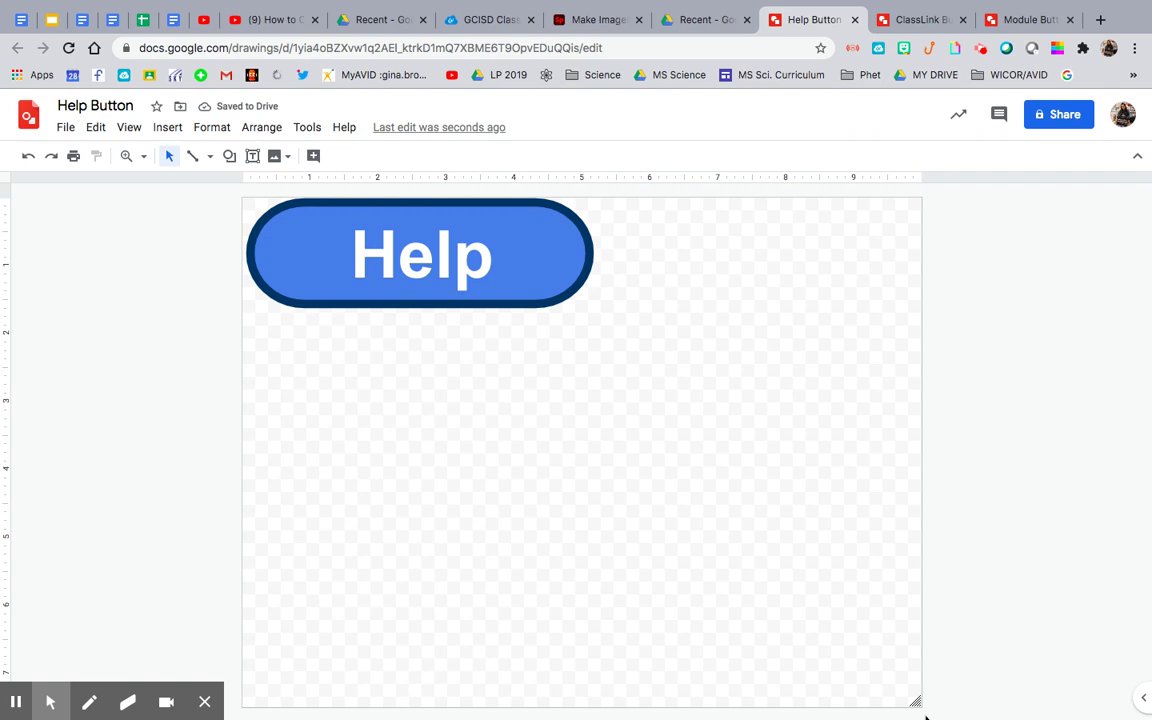
Crop the canvas to the Help pill and publish it at Medium (503x161)
{"action": "left_click_drag", "start_coordinate": [916, 701], "coordinate": [598, 312]}
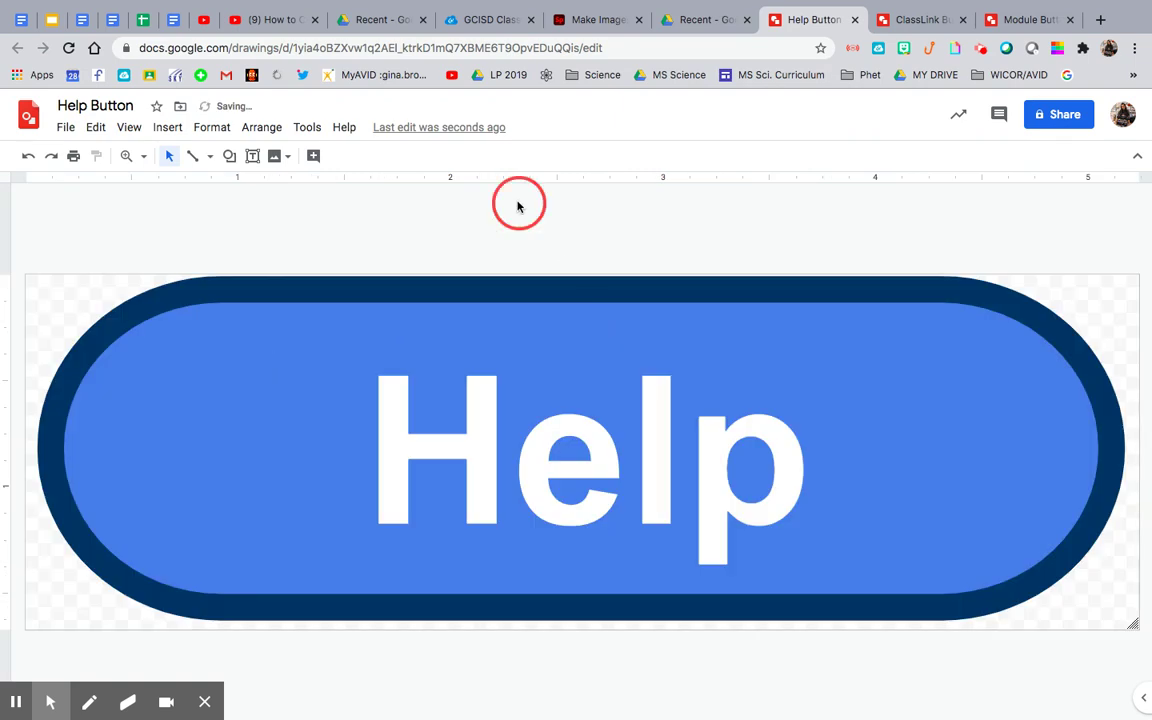
{"action": "left_click", "coordinate": [65, 127]}
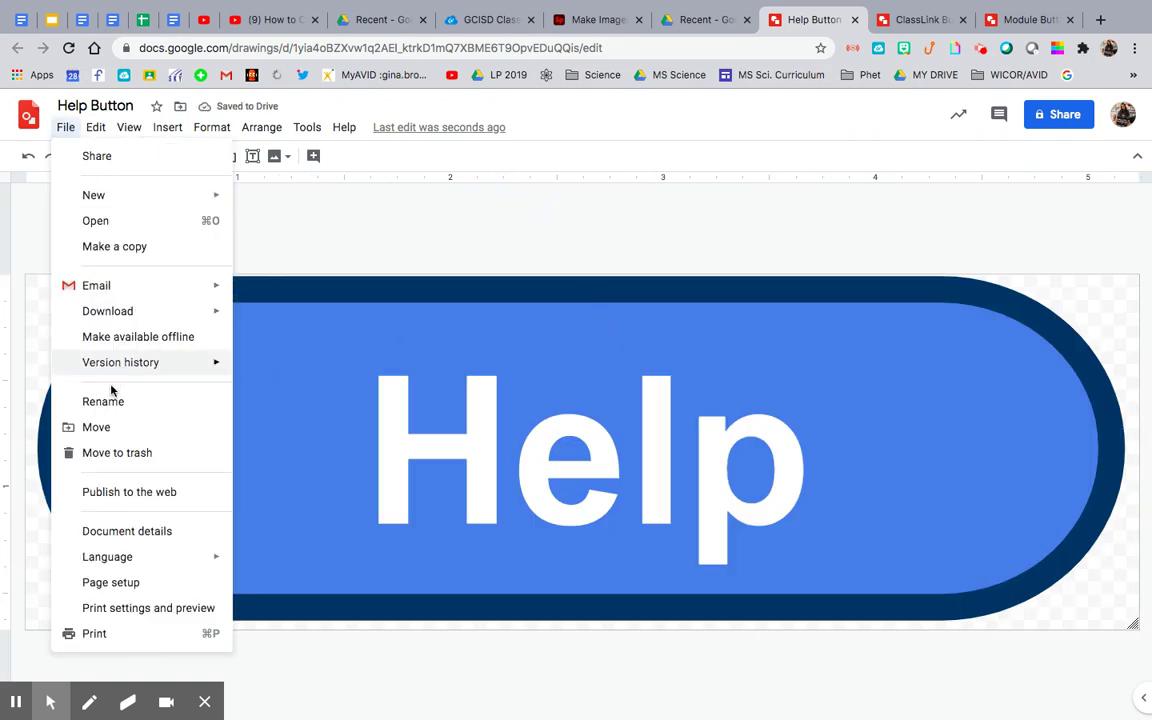
{"action": "left_click", "coordinate": [132, 494]}
{"action": "left_click", "coordinate": [415, 483]}
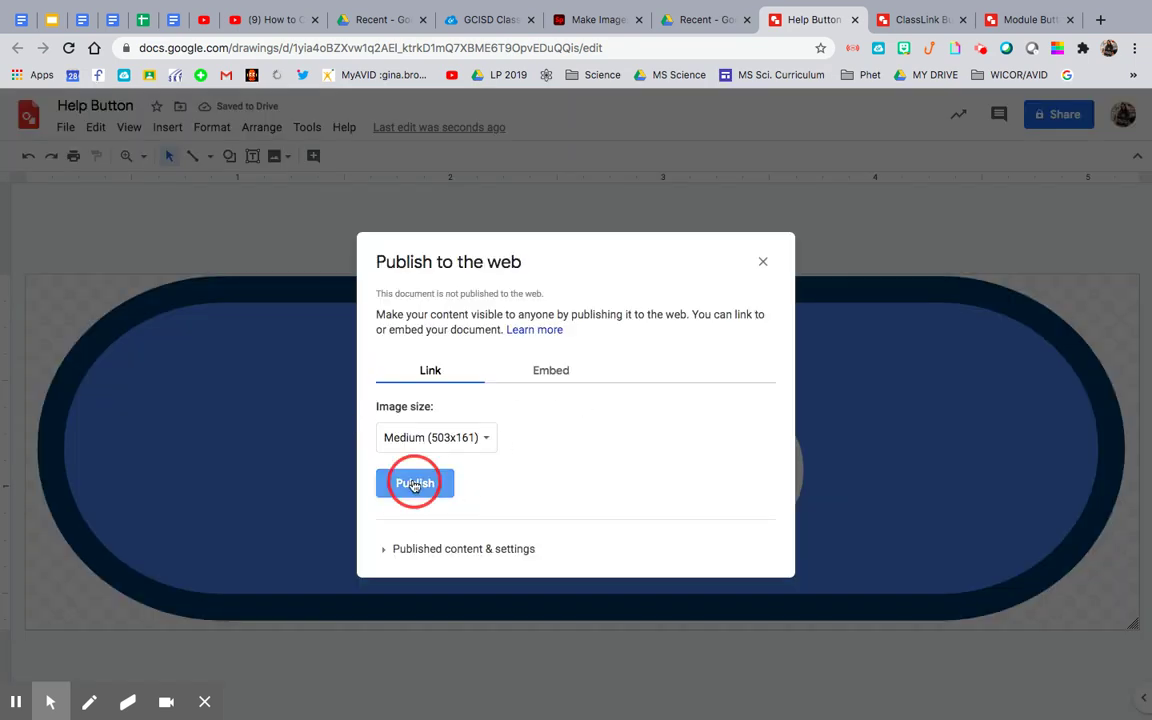
{"action": "left_click", "coordinate": [730, 140]}
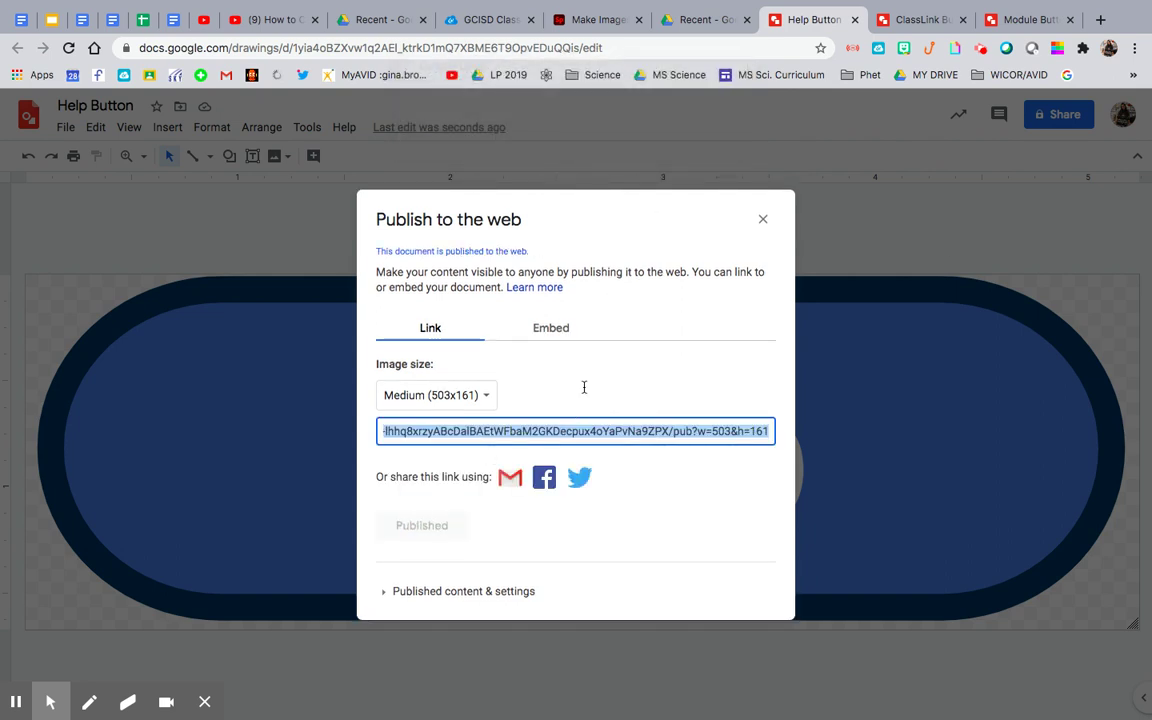
Insert the published Help image into the third table cell from its URL
{"action": "key", "text": "ctrl+Right"}
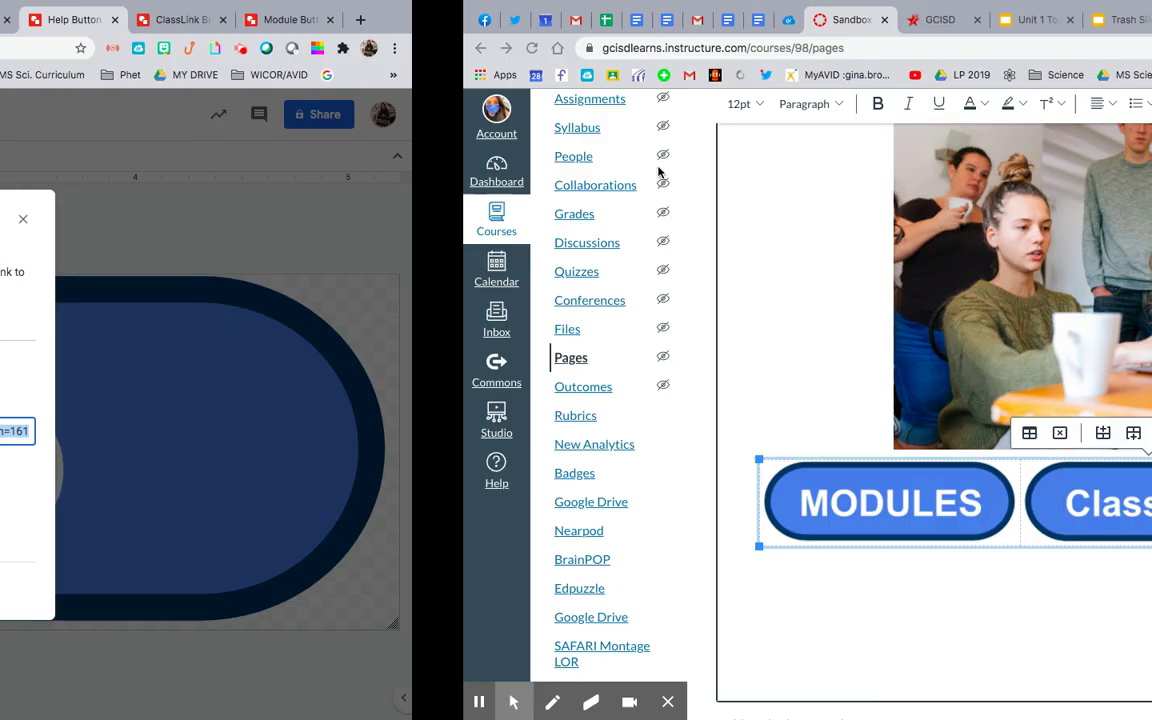
{"action": "left_click", "coordinate": [966, 505]}
{"action": "left_click", "coordinate": [836, 103]}
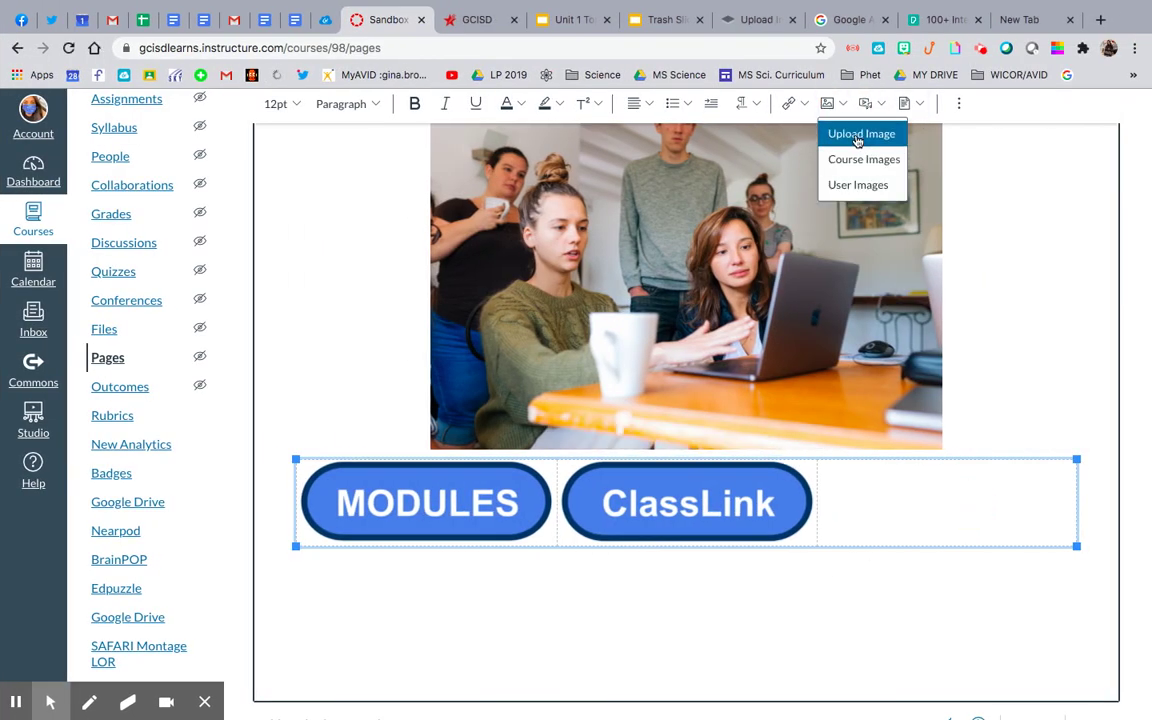
{"action": "left_click", "coordinate": [857, 136]}
{"action": "left_click", "coordinate": [400, 215]}
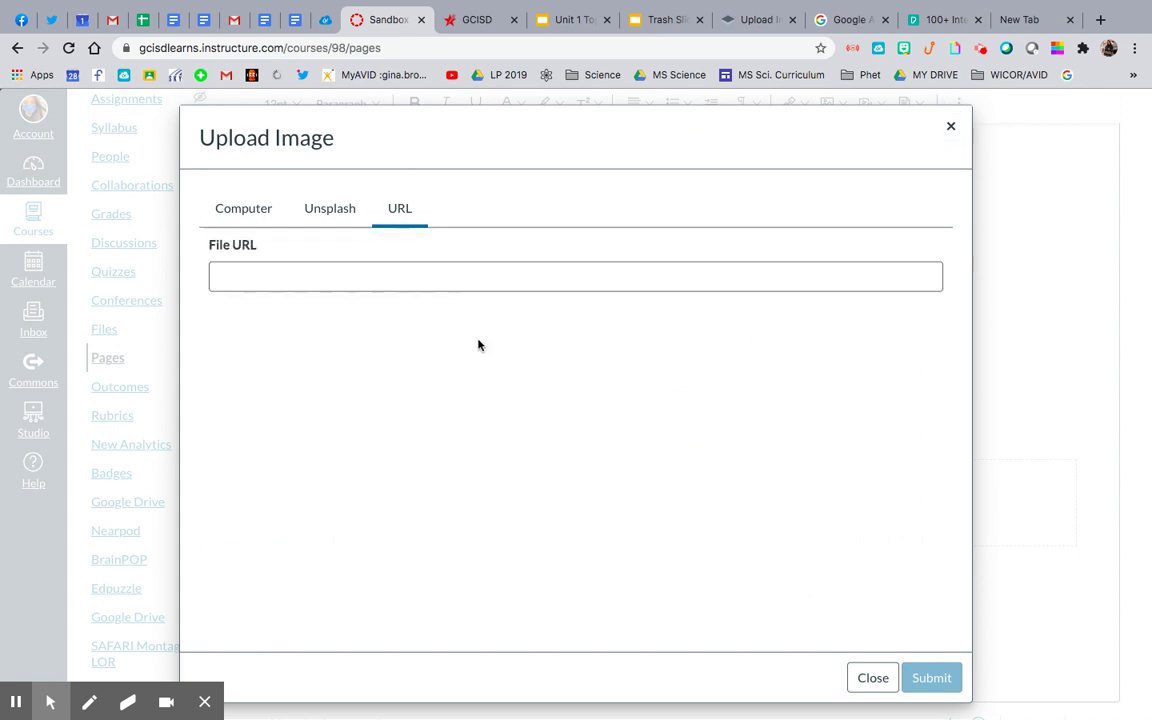
{"action": "left_click", "coordinate": [442, 275]}
{"action": "type", "text": "https://docs.google.com/drawings/d/e/2PACX-1vShU3tDHvVJZ6BOSbgtfyizjddJQDknz0-lhhq8xrzyABcDalBAEtWFbaM2GKDecpux4oYaPvNa9ZPX/pub?w=503&h=161"}
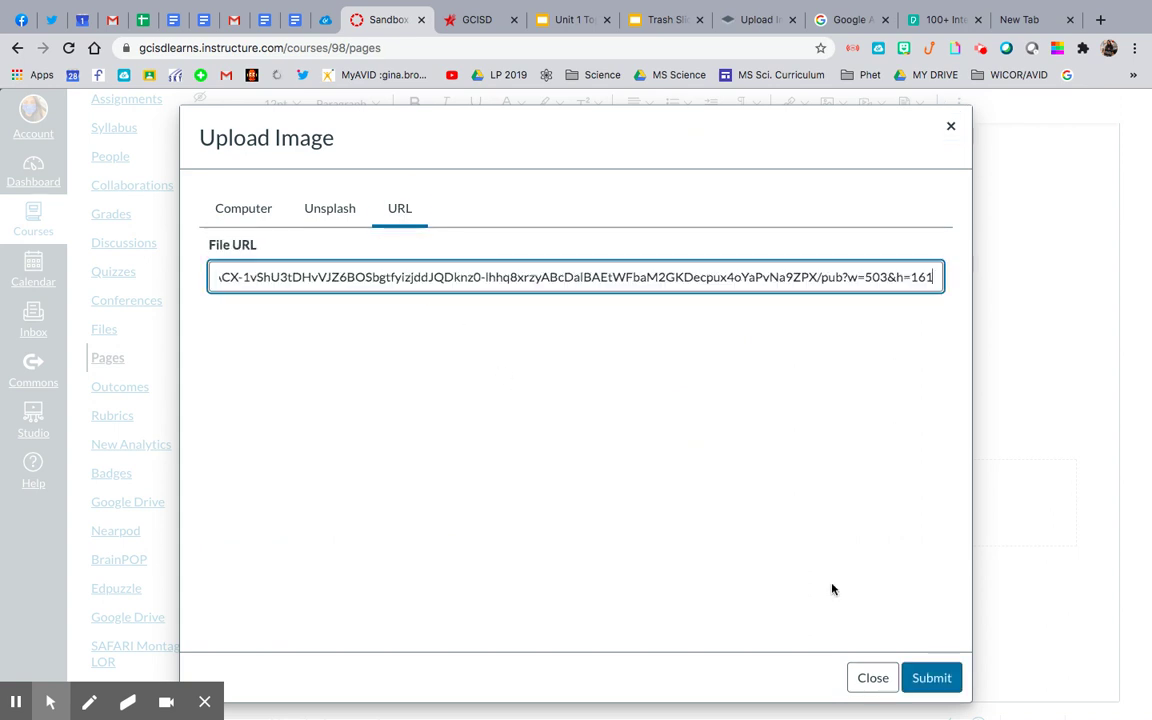
{"action": "left_click", "coordinate": [928, 678]}
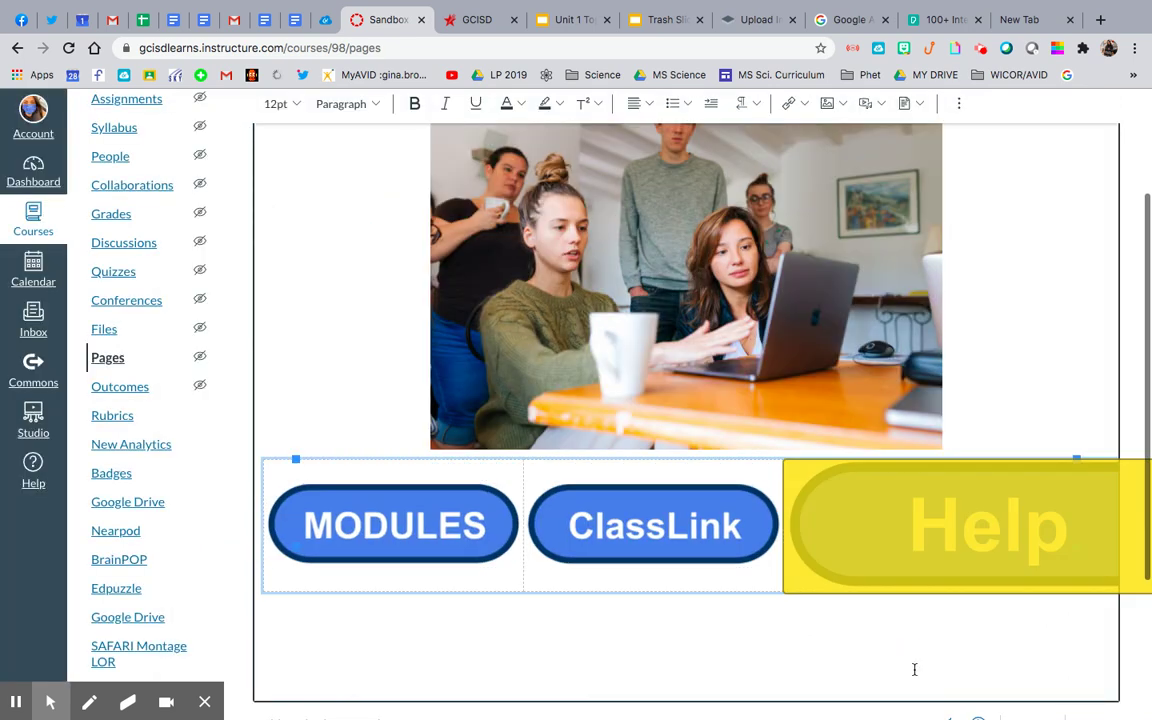
Set the Help image to Medium size with alt text Help
{"action": "left_click", "coordinate": [953, 545]}
{"action": "left_click", "coordinate": [977, 435]}
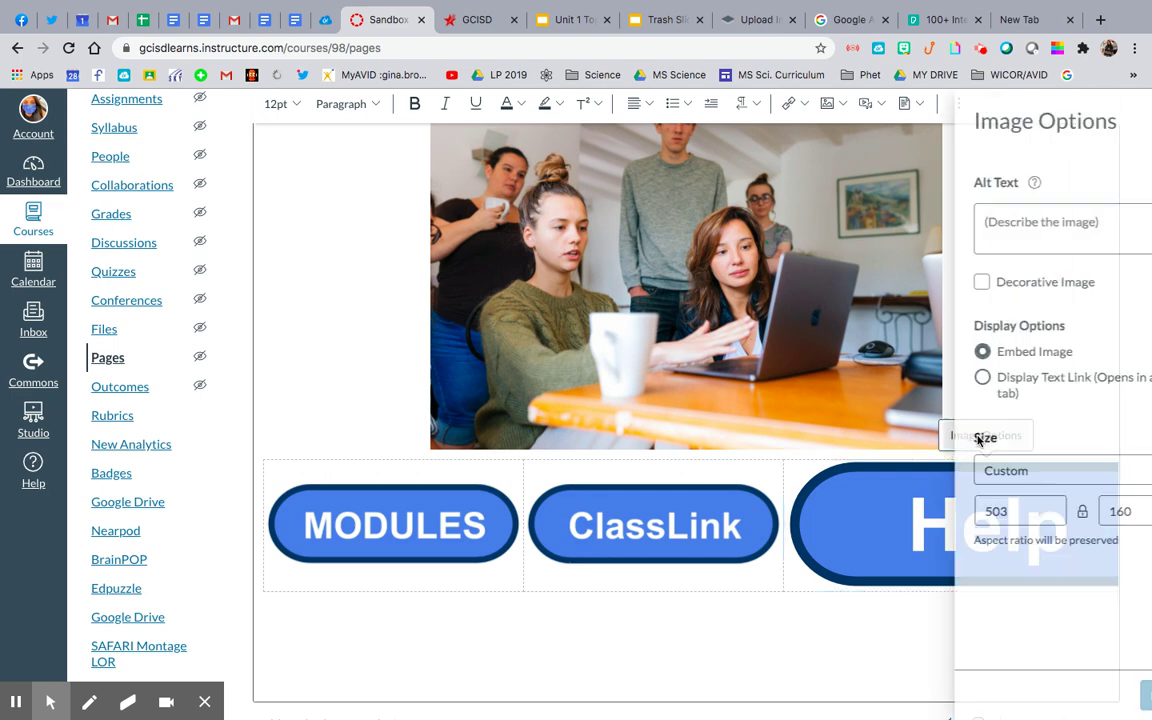
{"action": "left_click", "coordinate": [1006, 476]}
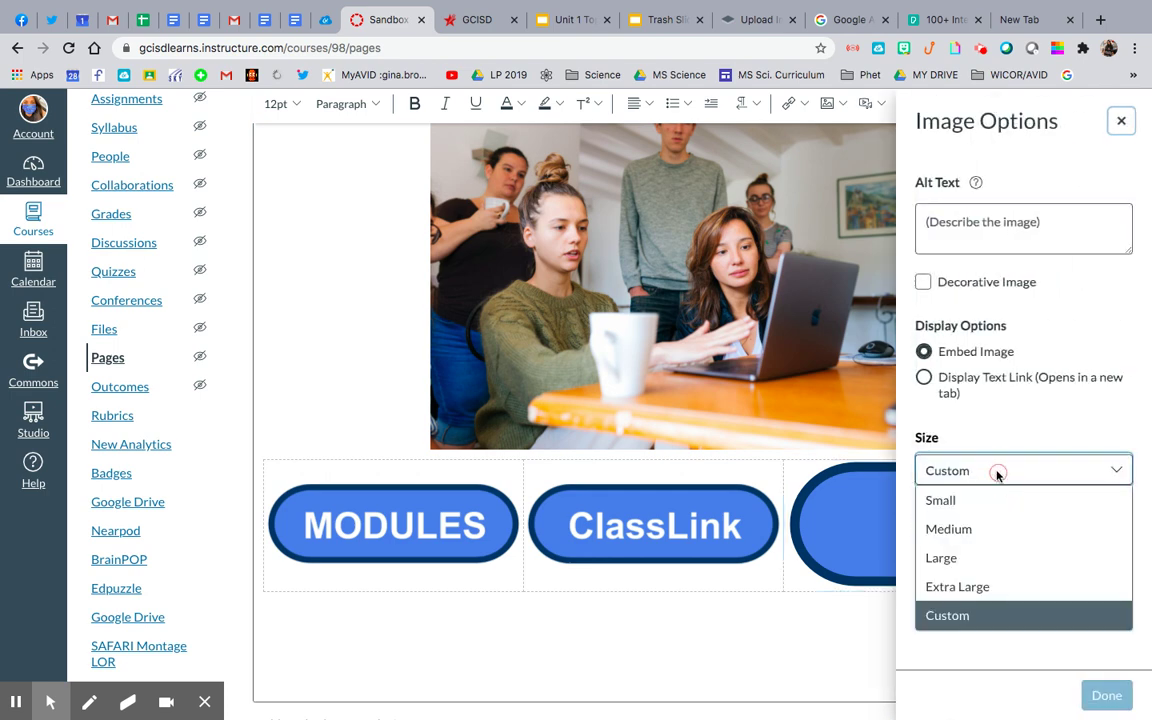
{"action": "left_click", "coordinate": [983, 528]}
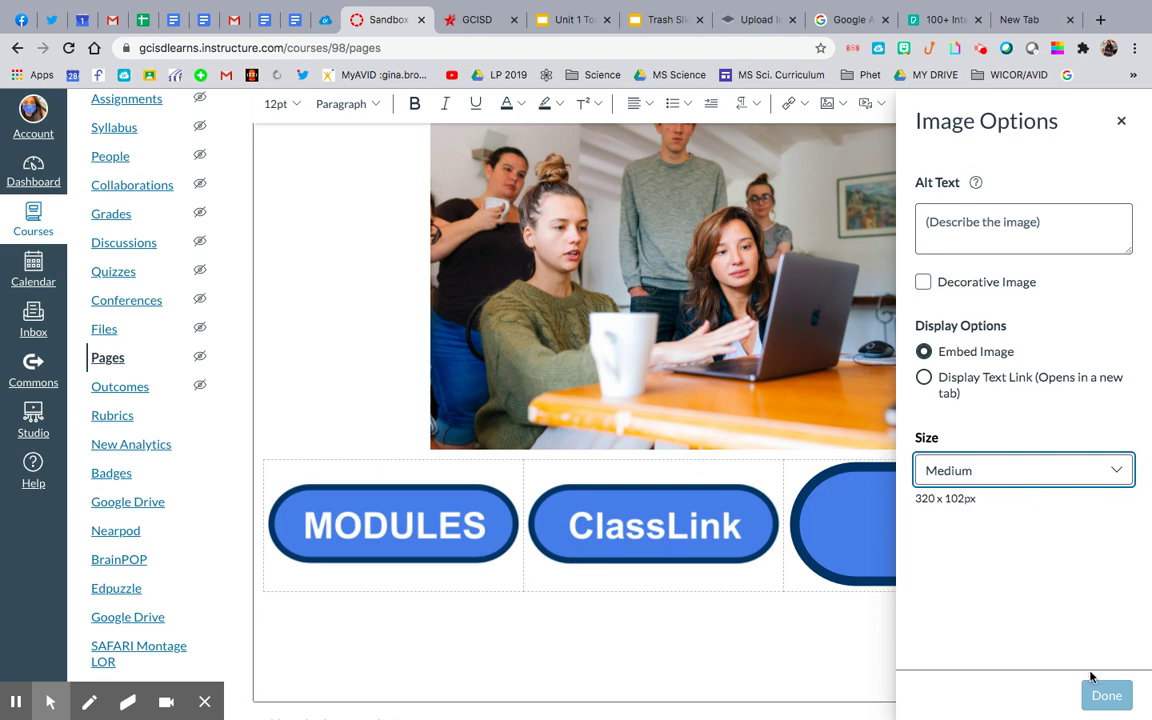
{"action": "left_click", "coordinate": [995, 236]}
{"action": "type", "text": "Help"}
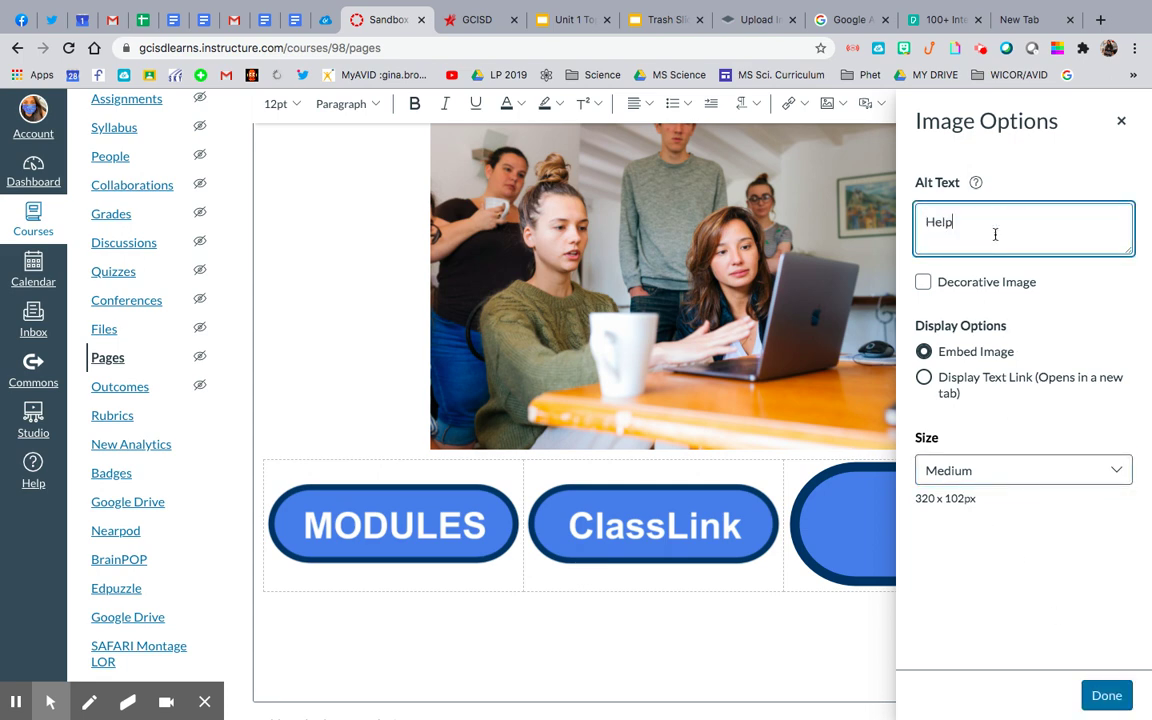
{"action": "left_click", "coordinate": [1104, 697]}
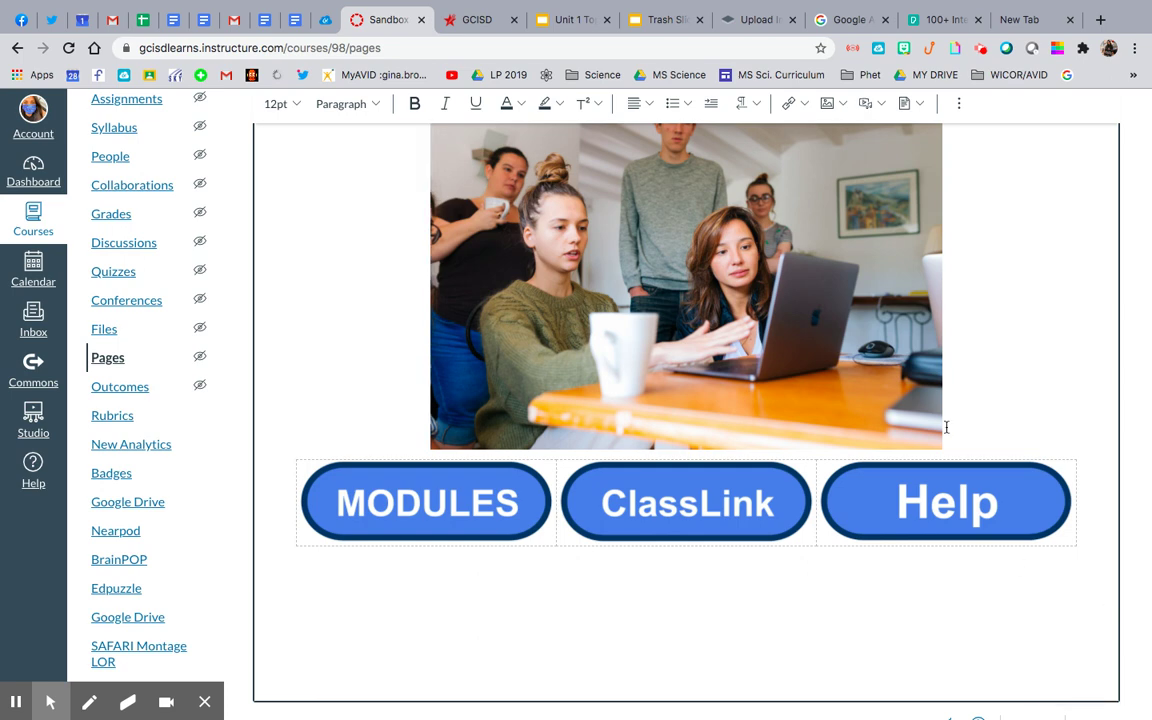
Save Button Tutorial! with its photo and three buttons, check the published page, then reopen it with Edit
{"action": "scroll", "coordinate": [992, 605], "scroll_direction": "down", "scroll_amount": 5}
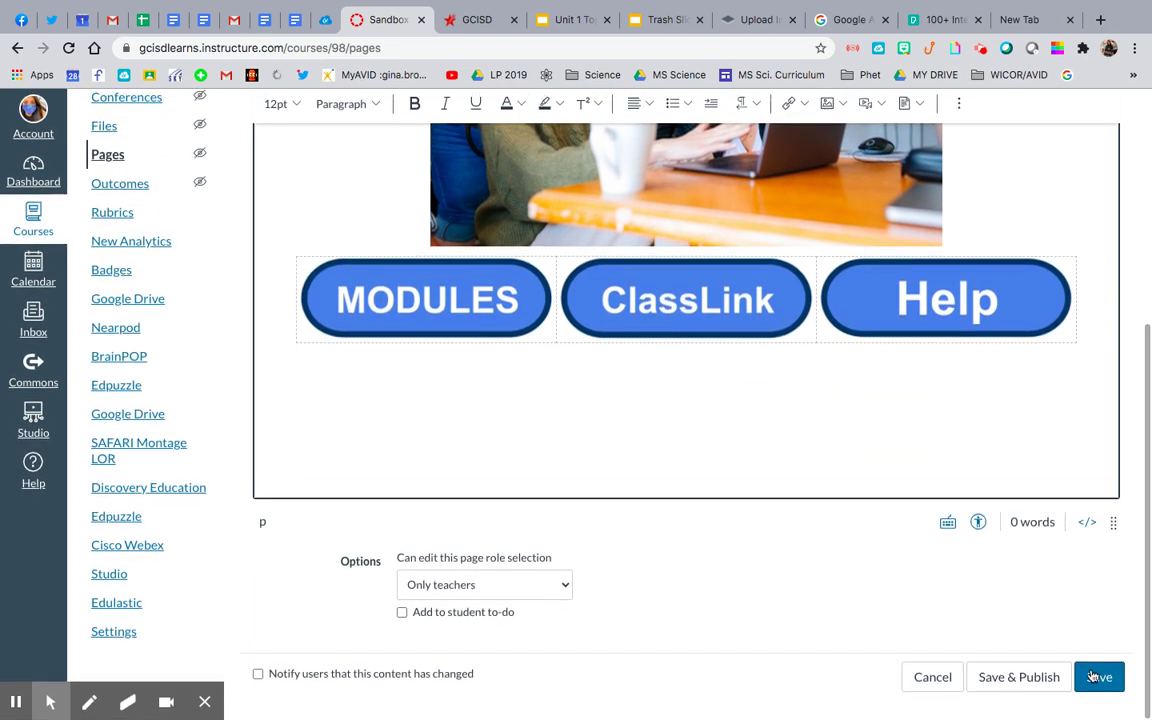
{"action": "left_click", "coordinate": [1099, 677]}
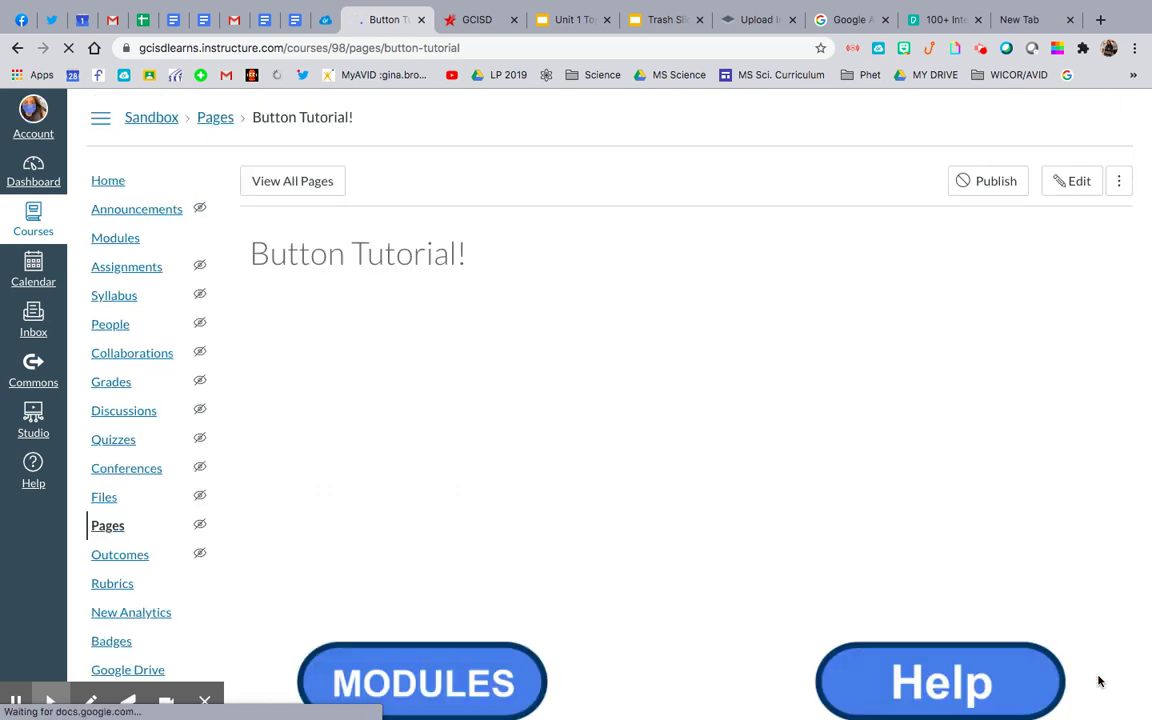
{"action": "scroll", "coordinate": [1068, 587], "scroll_direction": "down", "scroll_amount": 3}
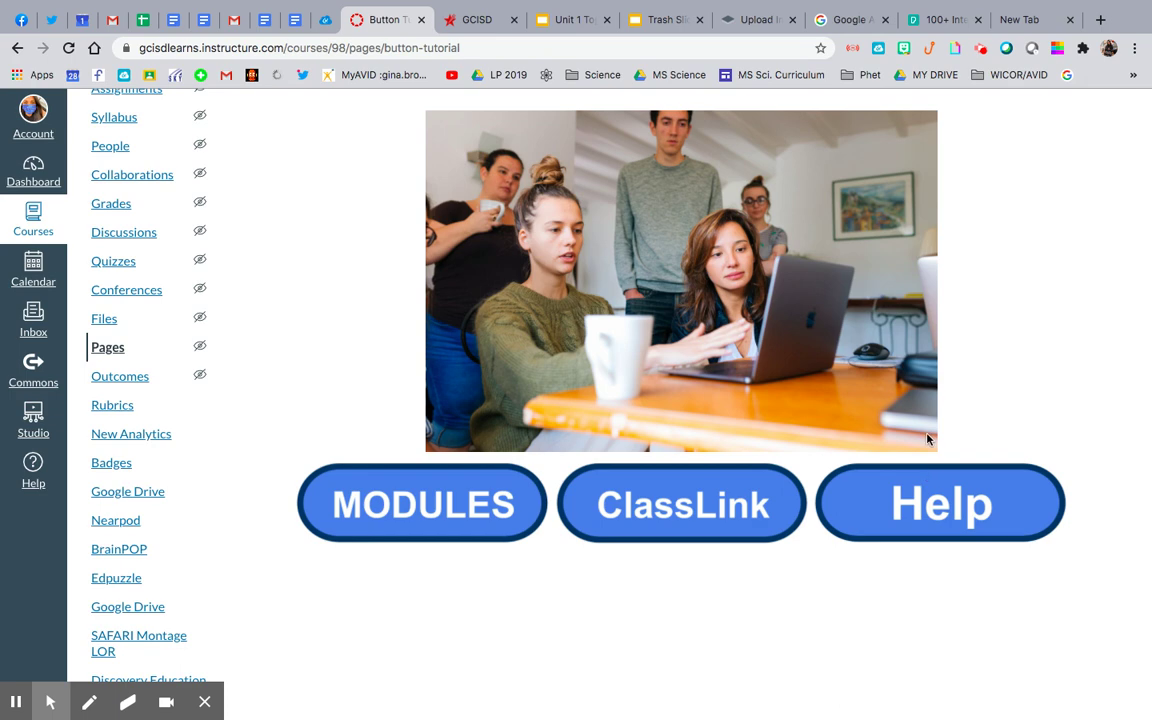
{"action": "scroll", "coordinate": [928, 436], "scroll_direction": "down", "scroll_amount": 2}
{"action": "scroll", "coordinate": [928, 434], "scroll_direction": "up", "scroll_amount": 5}
{"action": "left_click", "coordinate": [1072, 180]}
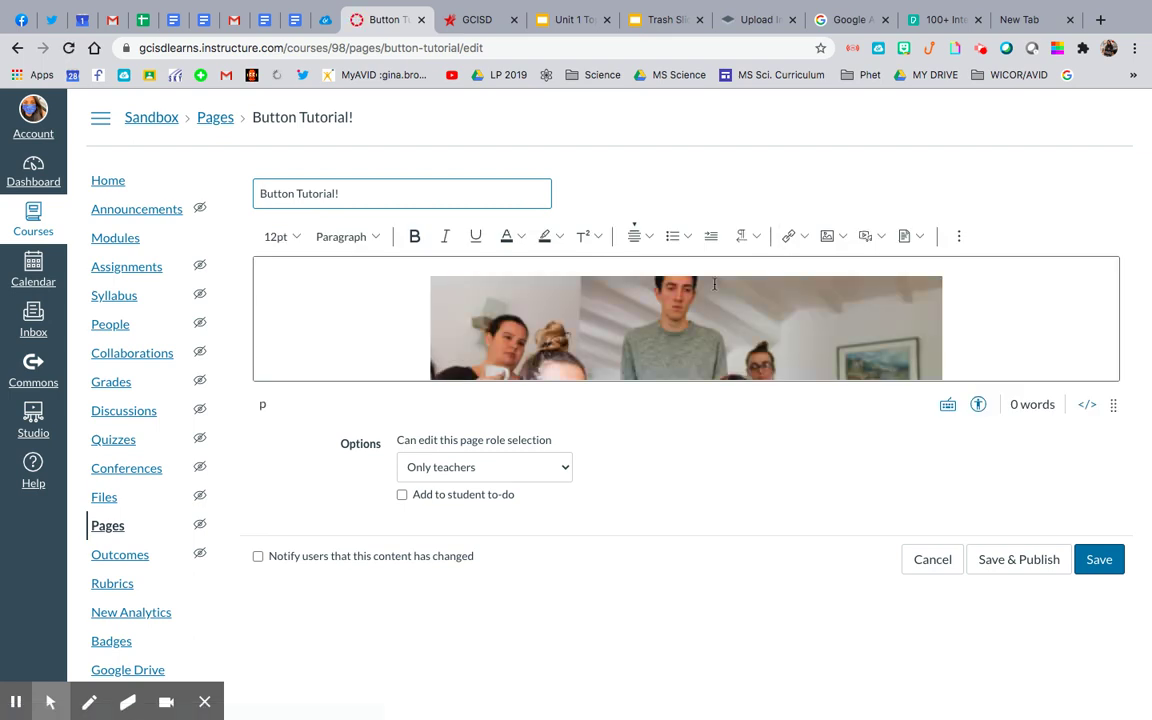
Resize the photo to a custom width of 1000 px (1000 × 667)
{"action": "left_click", "coordinate": [714, 285]}
{"action": "left_click", "coordinate": [686, 301]}
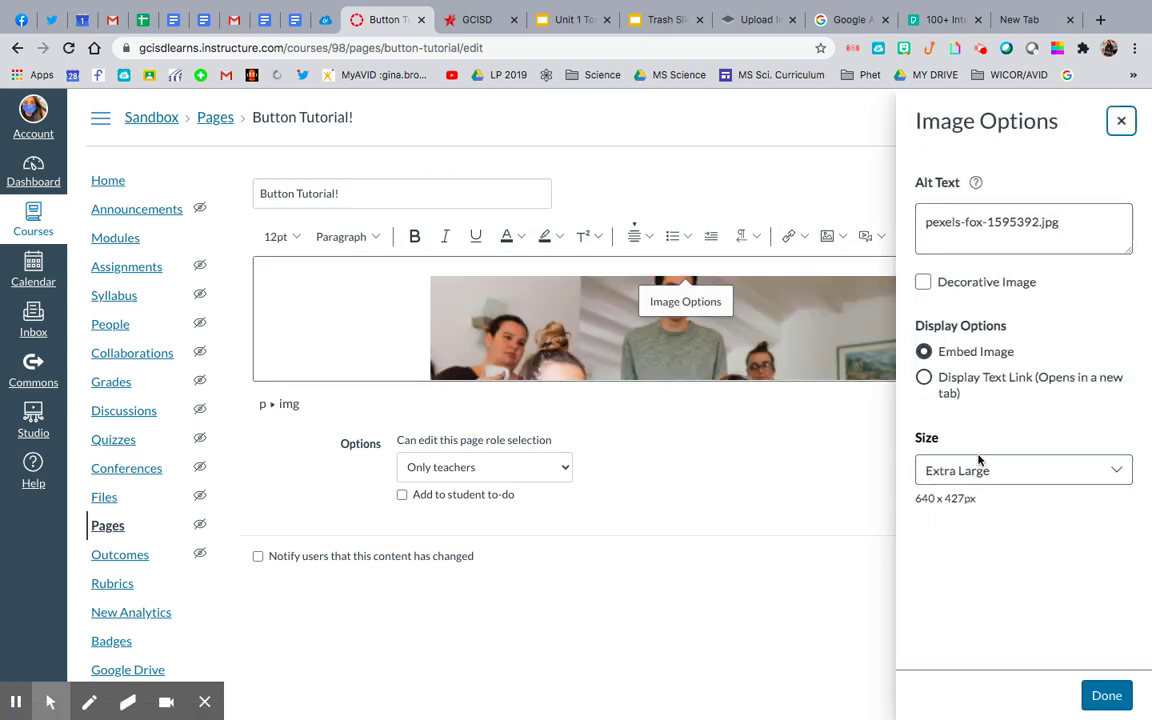
{"action": "left_click", "coordinate": [977, 474]}
{"action": "left_click", "coordinate": [964, 614]}
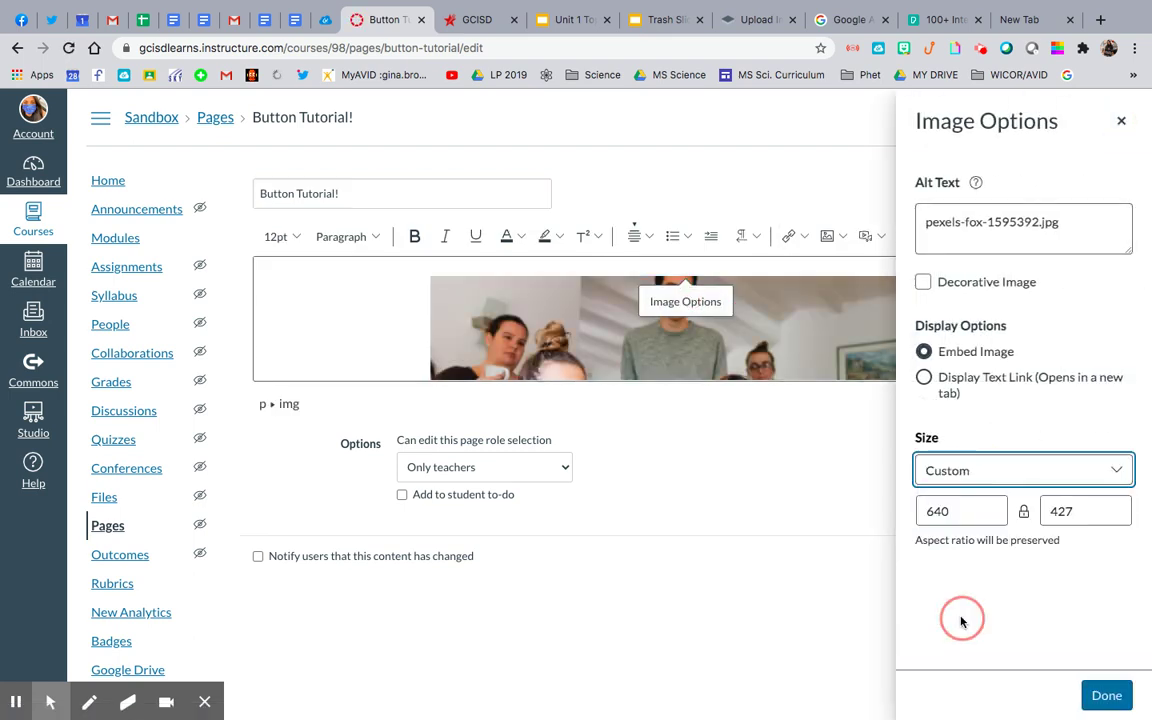
{"action": "double_click", "coordinate": [958, 512]}
{"action": "type", "text": "1000"}
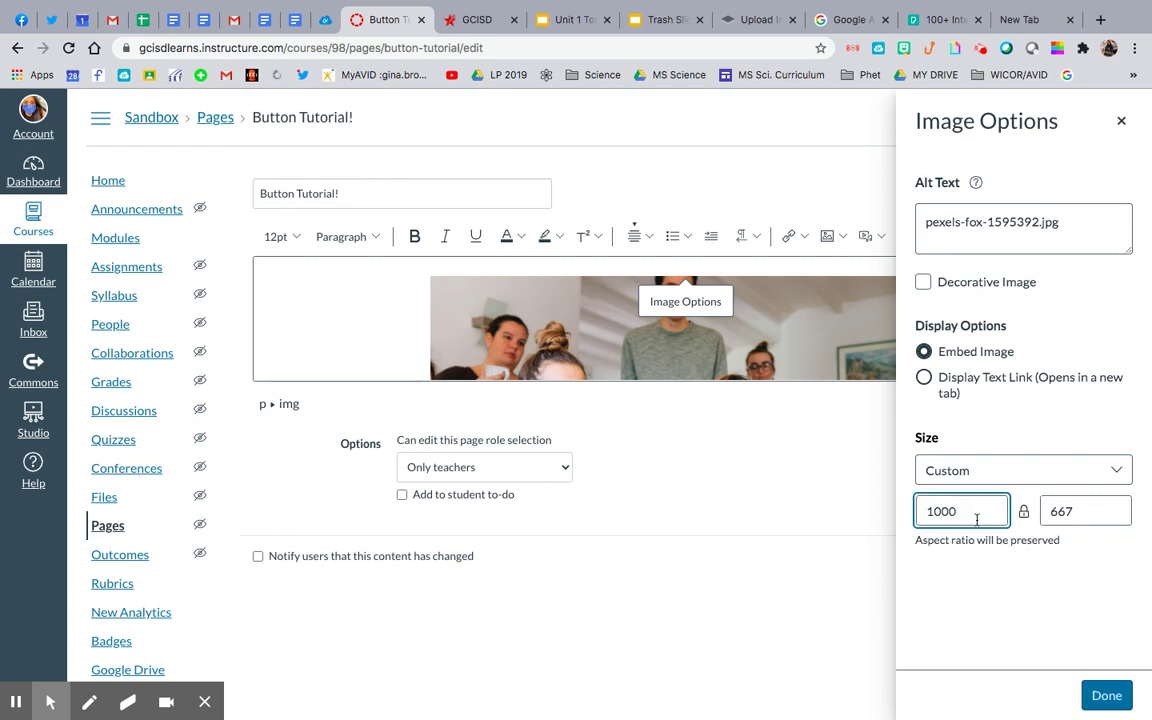
{"action": "left_click", "coordinate": [1107, 695]}
Save the page with the larger photo and reopen it for editing
{"action": "scroll", "coordinate": [1079, 514], "scroll_direction": "down", "scroll_amount": 5}
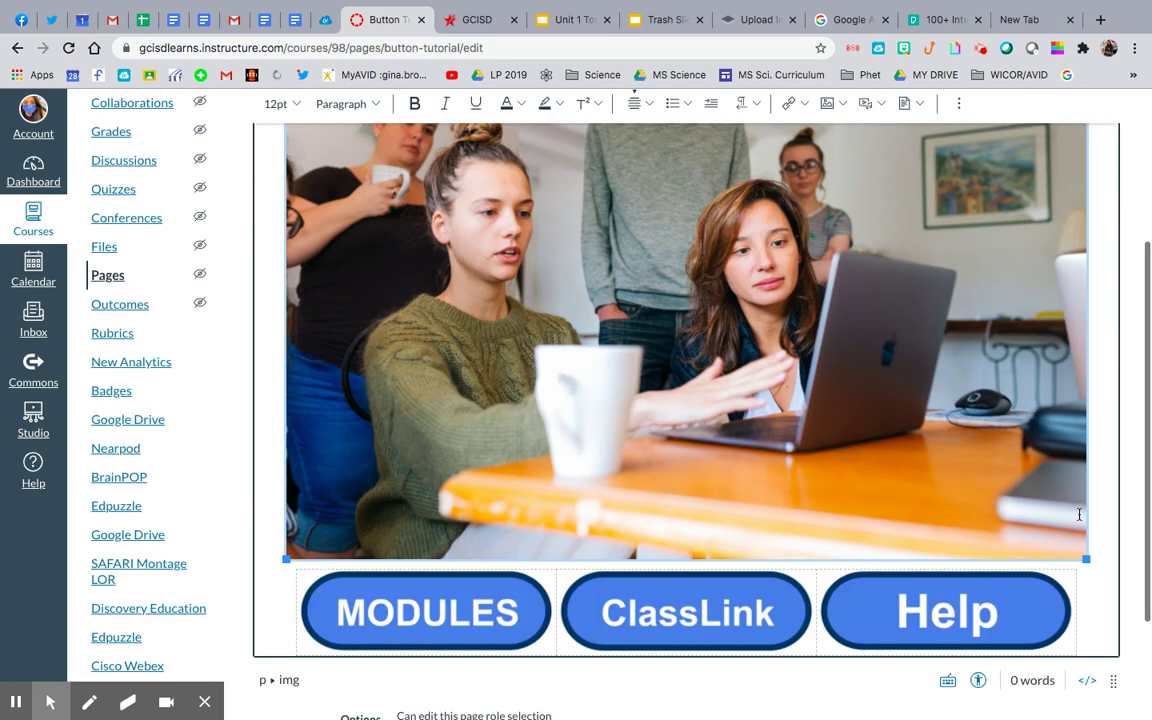
{"action": "scroll", "coordinate": [1079, 514], "scroll_direction": "down", "scroll_amount": 3}
{"action": "left_click", "coordinate": [1100, 668]}
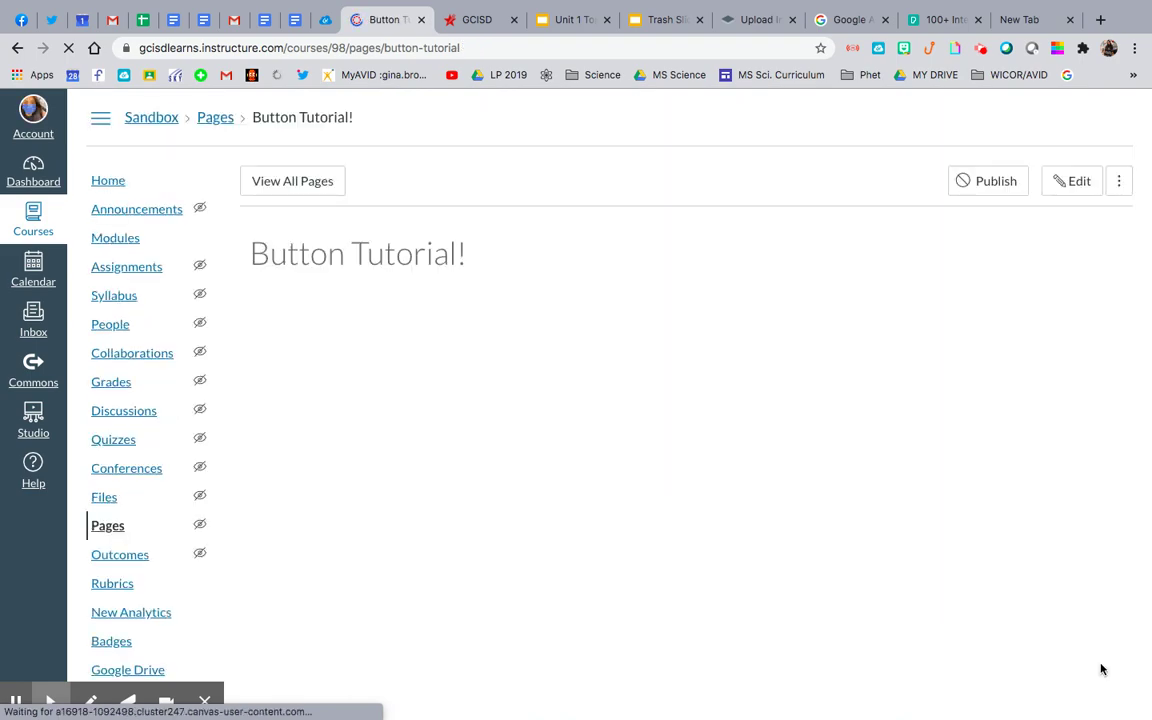
{"action": "scroll", "coordinate": [1076, 650], "scroll_direction": "down", "scroll_amount": 3}
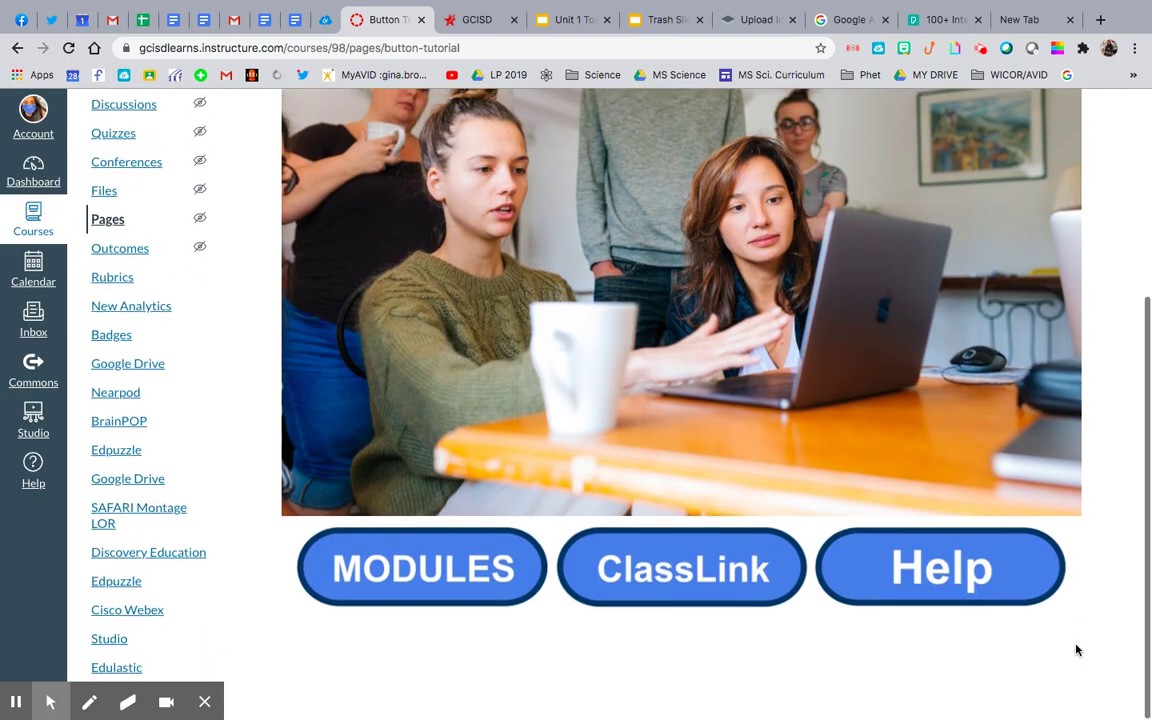
{"action": "scroll", "coordinate": [1076, 650], "scroll_direction": "up", "scroll_amount": 3}
{"action": "left_click", "coordinate": [1072, 181]}
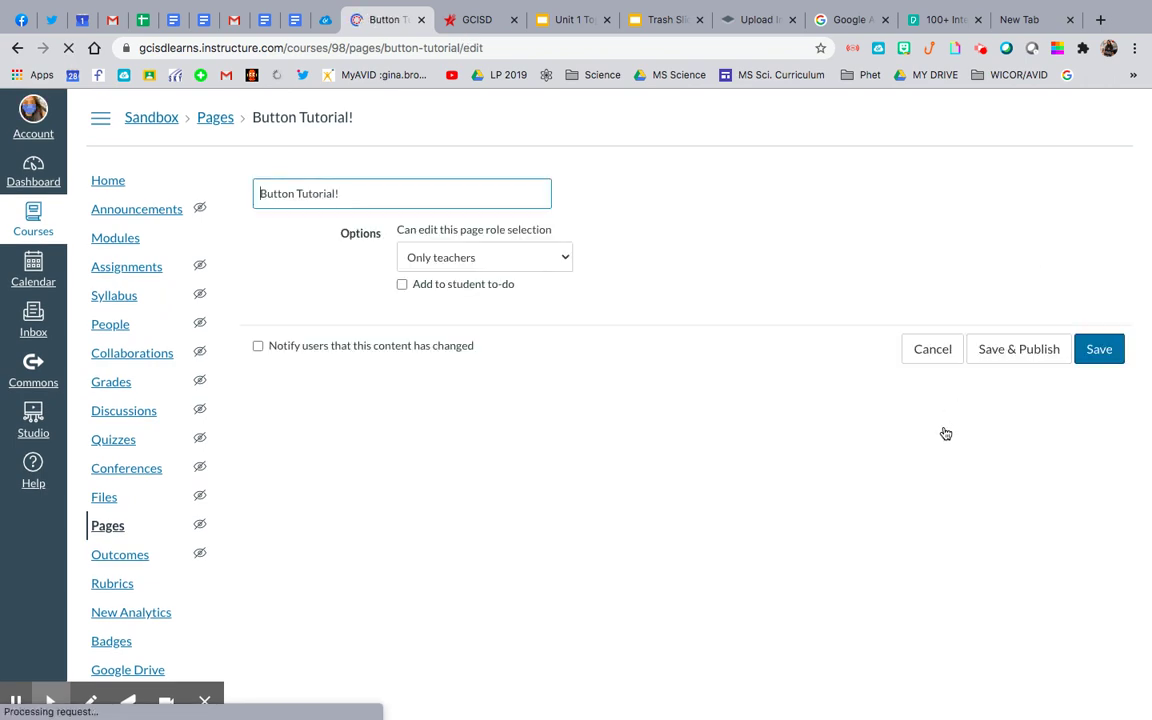
Set the MODULES and ClassLink button images to Small size
{"action": "scroll", "coordinate": [939, 331], "scroll_direction": "down", "scroll_amount": 5}
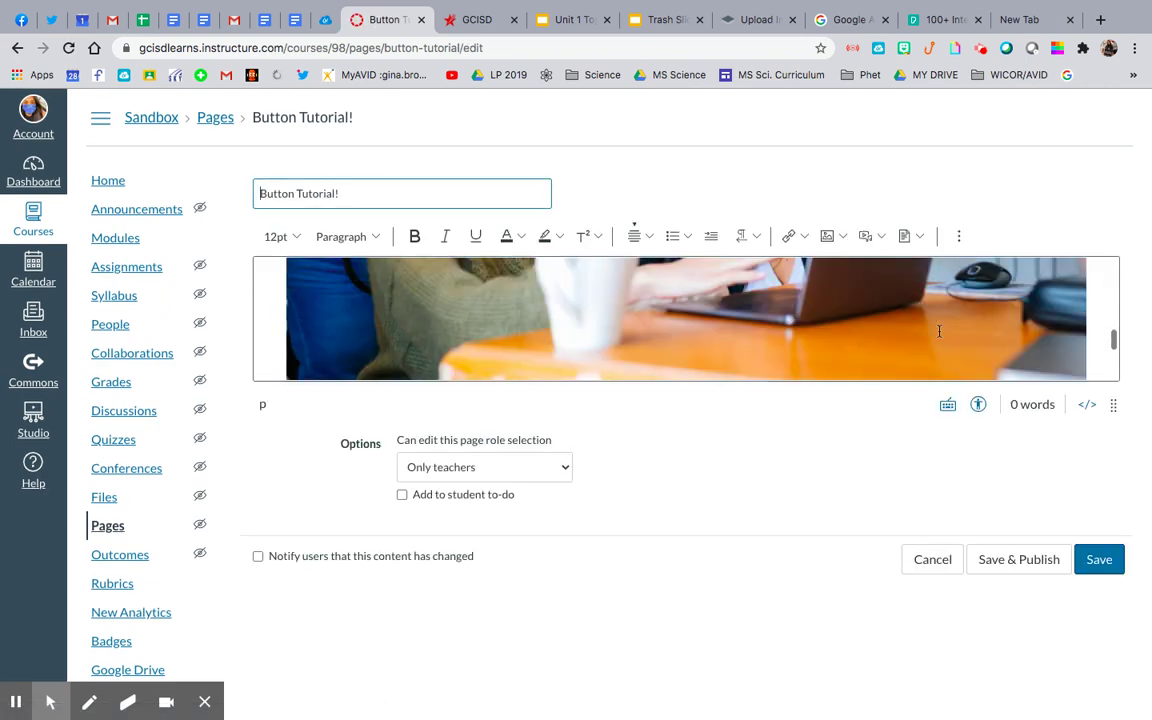
{"action": "scroll", "coordinate": [935, 331], "scroll_direction": "down", "scroll_amount": 2}
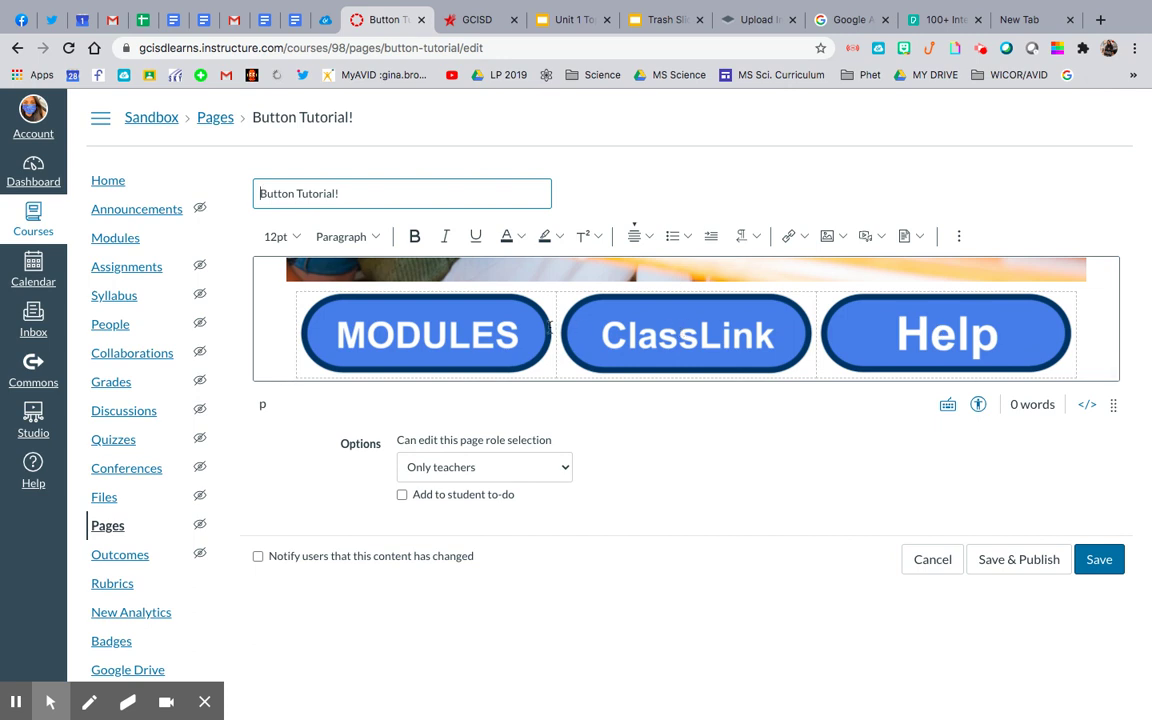
{"action": "left_click", "coordinate": [455, 322]}
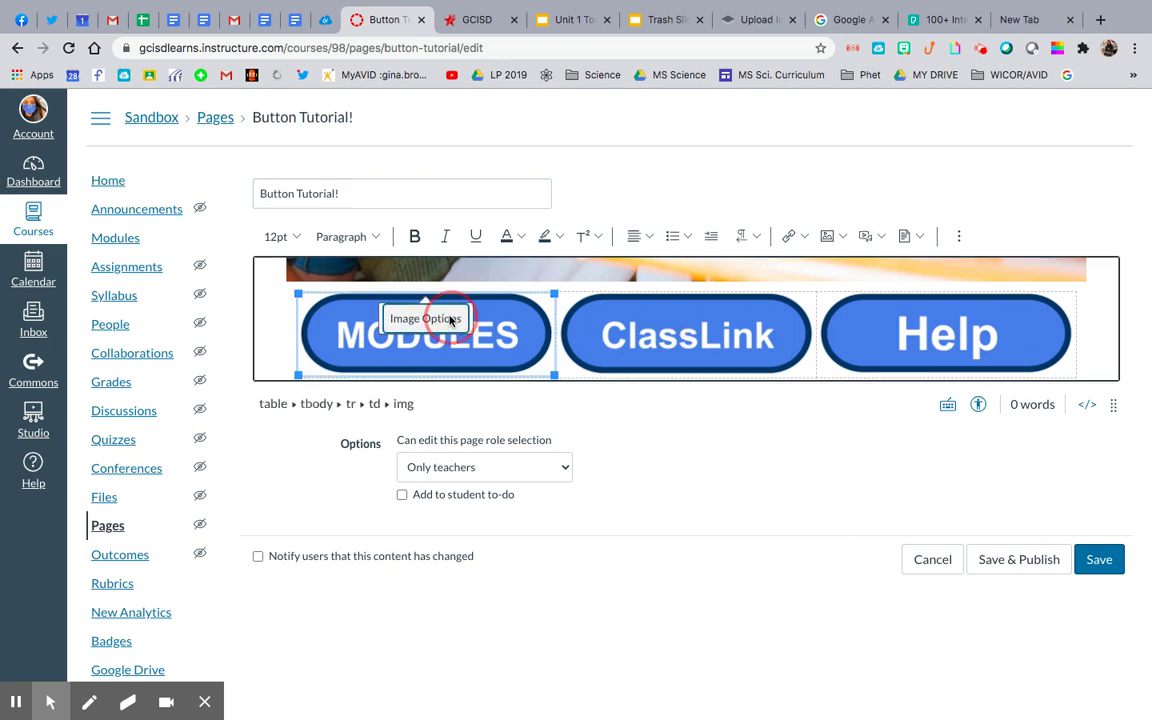
{"action": "left_click", "coordinate": [430, 318]}
{"action": "left_click", "coordinate": [988, 472]}
{"action": "left_click", "coordinate": [978, 497]}
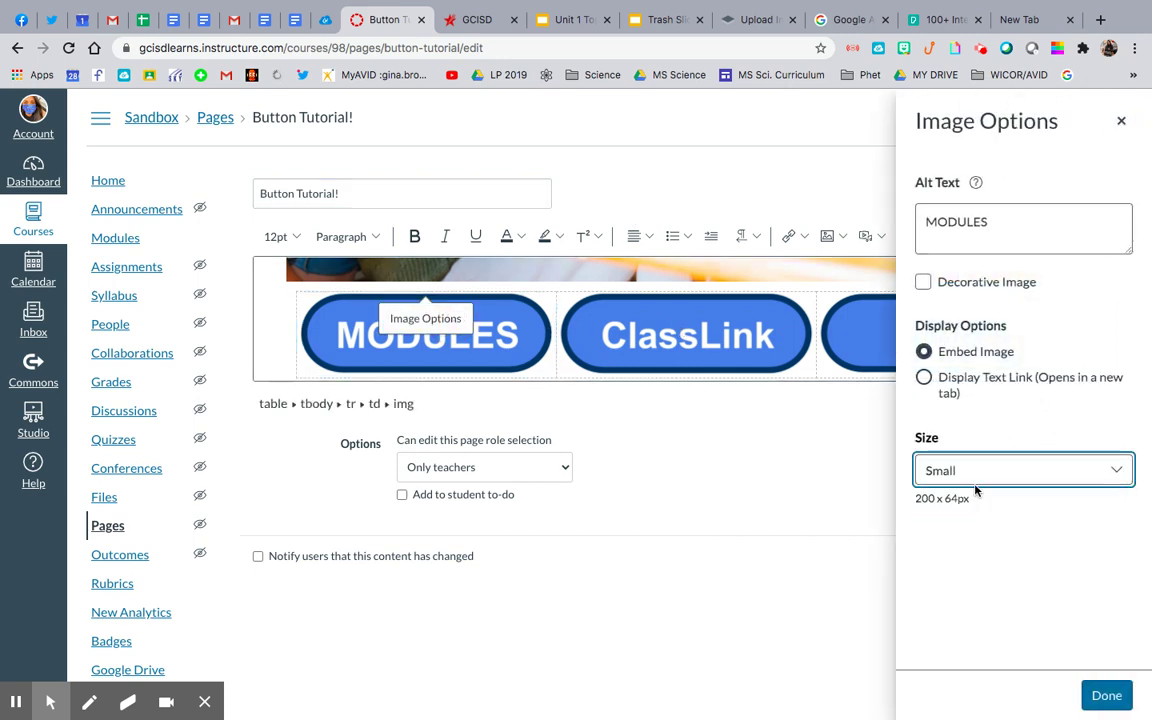
{"action": "left_click", "coordinate": [1101, 690]}
{"action": "left_click", "coordinate": [758, 460]}
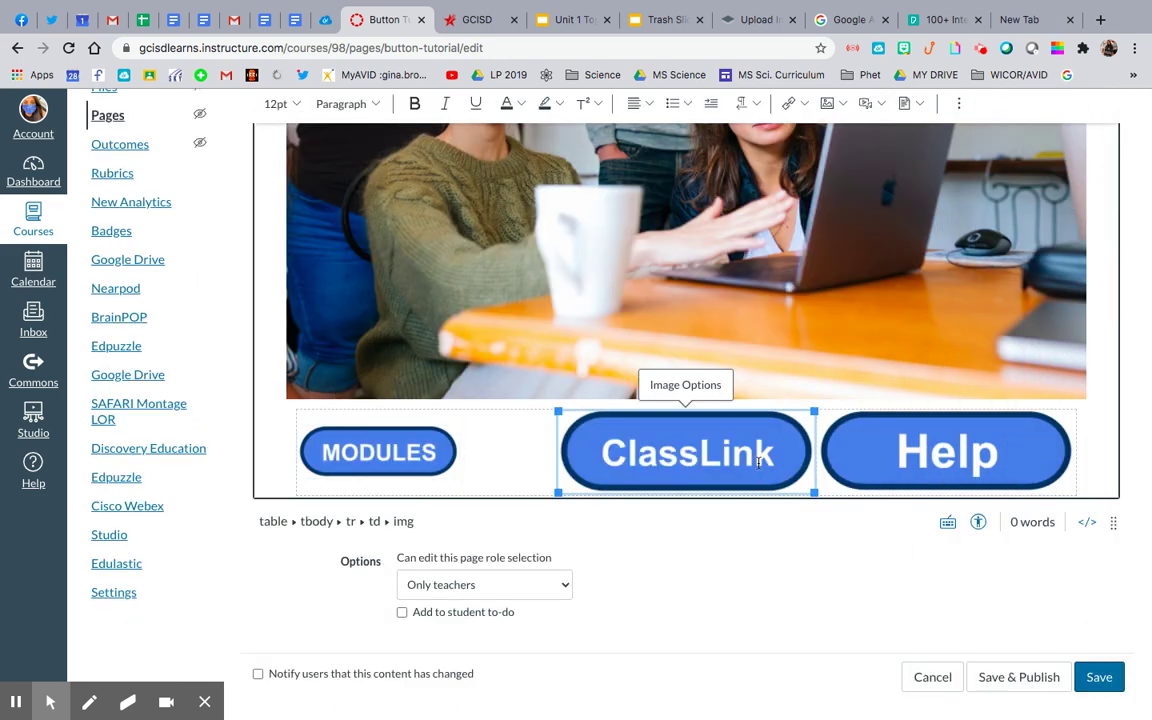
{"action": "left_click", "coordinate": [685, 384]}
{"action": "left_click", "coordinate": [995, 471]}
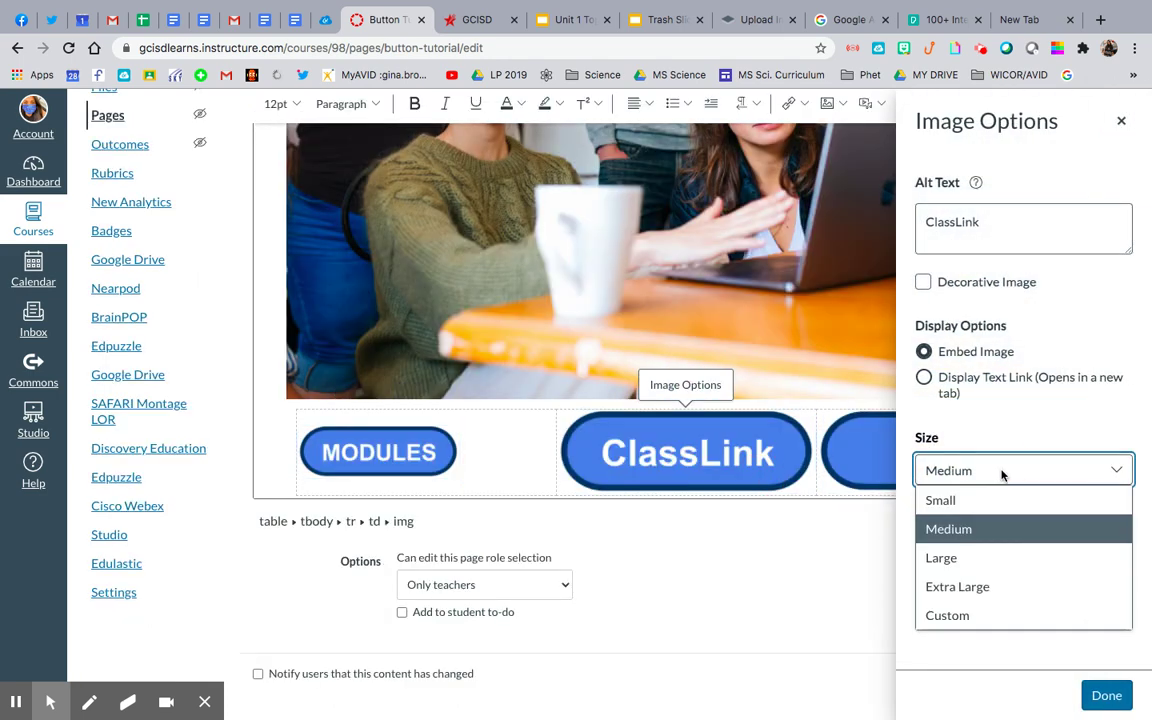
{"action": "left_click", "coordinate": [993, 497]}
{"action": "left_click", "coordinate": [1106, 695]}
Set the Help button image to Small size and confirm it
{"action": "left_click", "coordinate": [954, 470]}
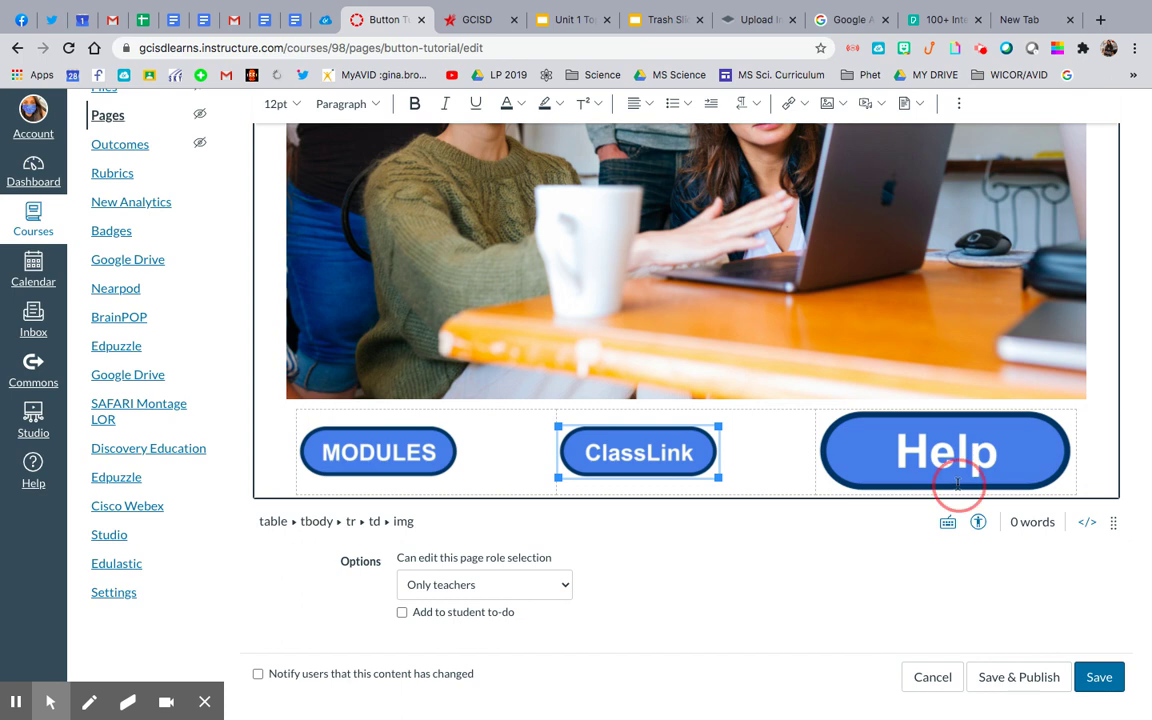
{"action": "left_click", "coordinate": [932, 387]}
{"action": "left_click", "coordinate": [1028, 471]}
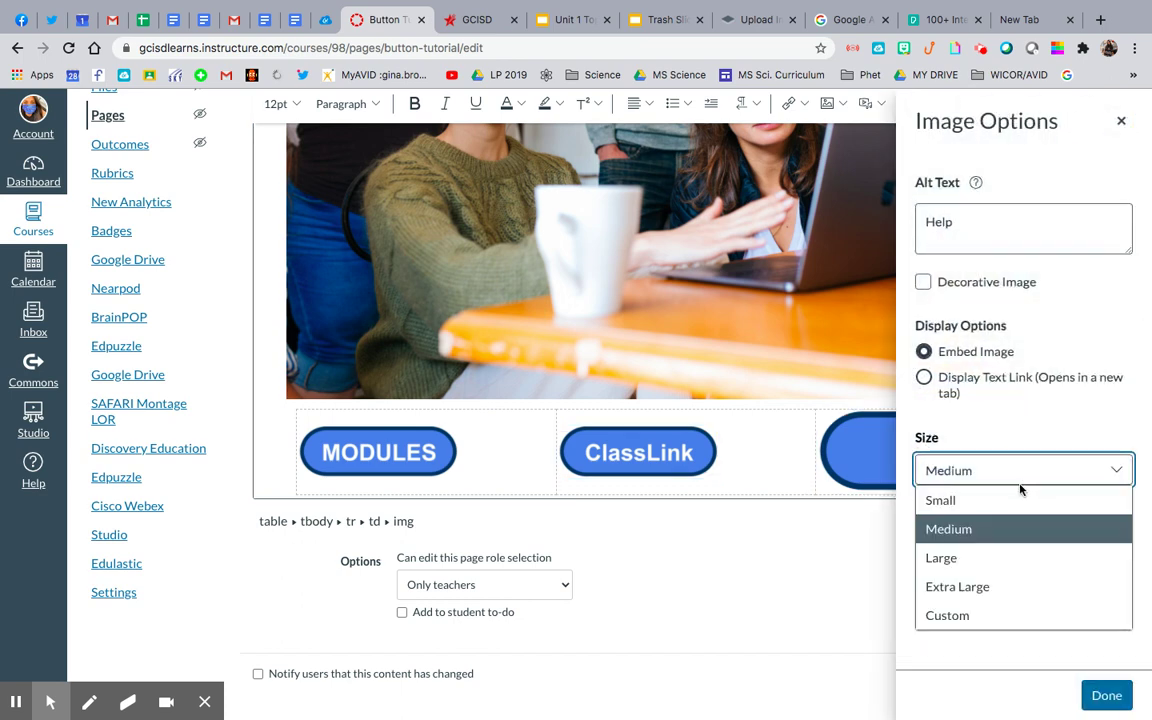
{"action": "left_click", "coordinate": [1000, 497]}
{"action": "left_click", "coordinate": [1106, 695]}
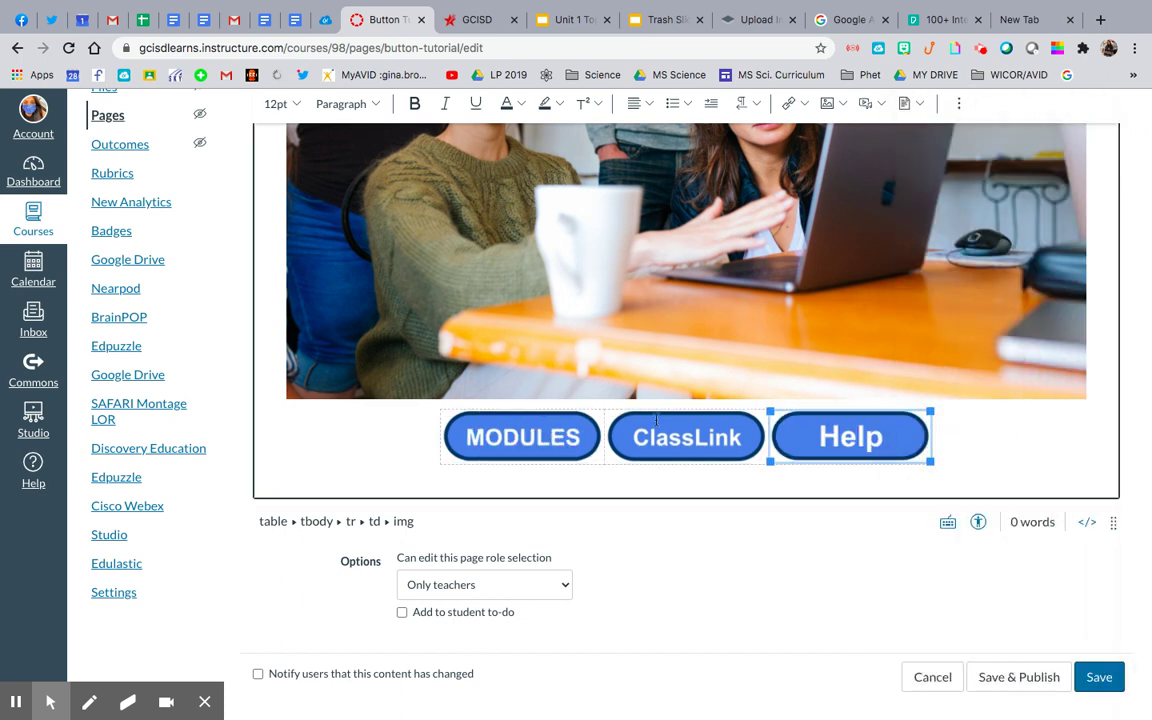
{"action": "left_click", "coordinate": [849, 386]}
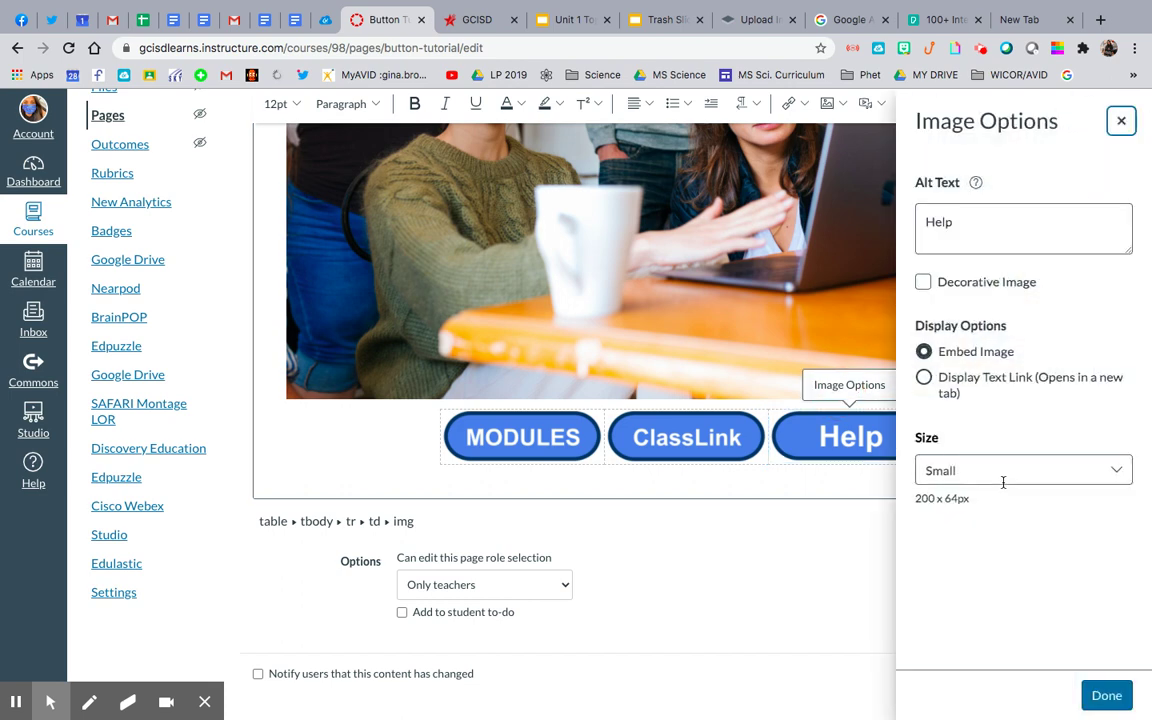
{"action": "left_click", "coordinate": [1013, 475]}
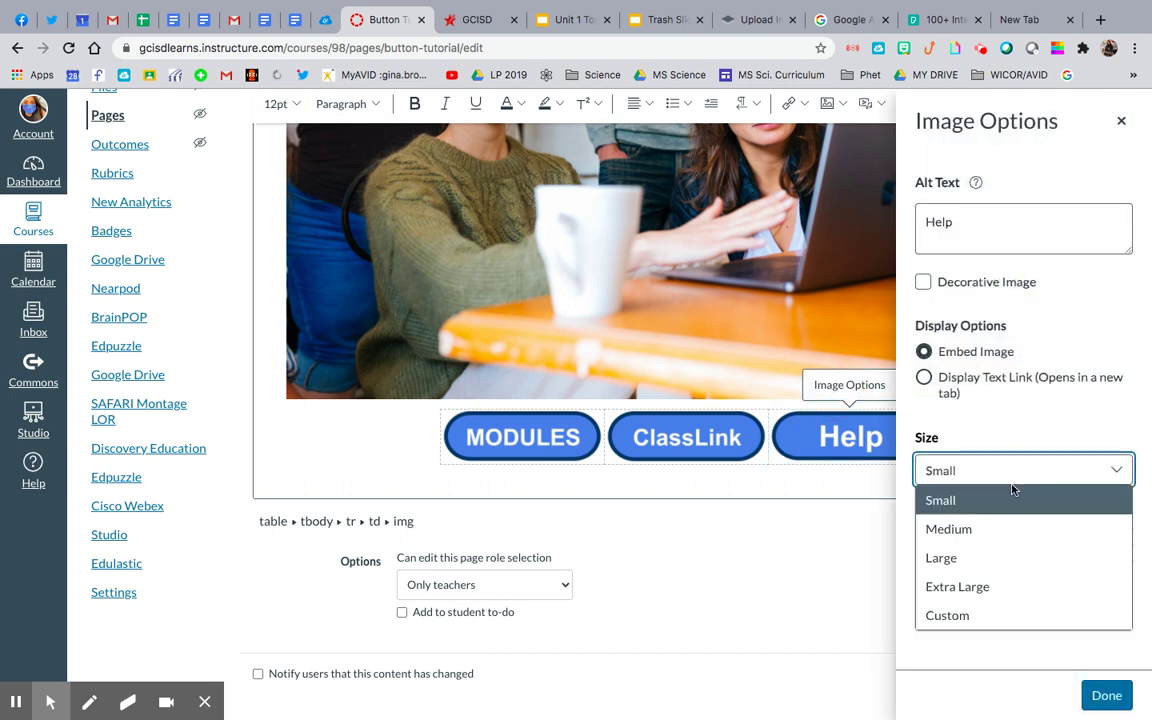
{"action": "left_click", "coordinate": [1104, 695]}
{"action": "left_click", "coordinate": [1106, 695]}
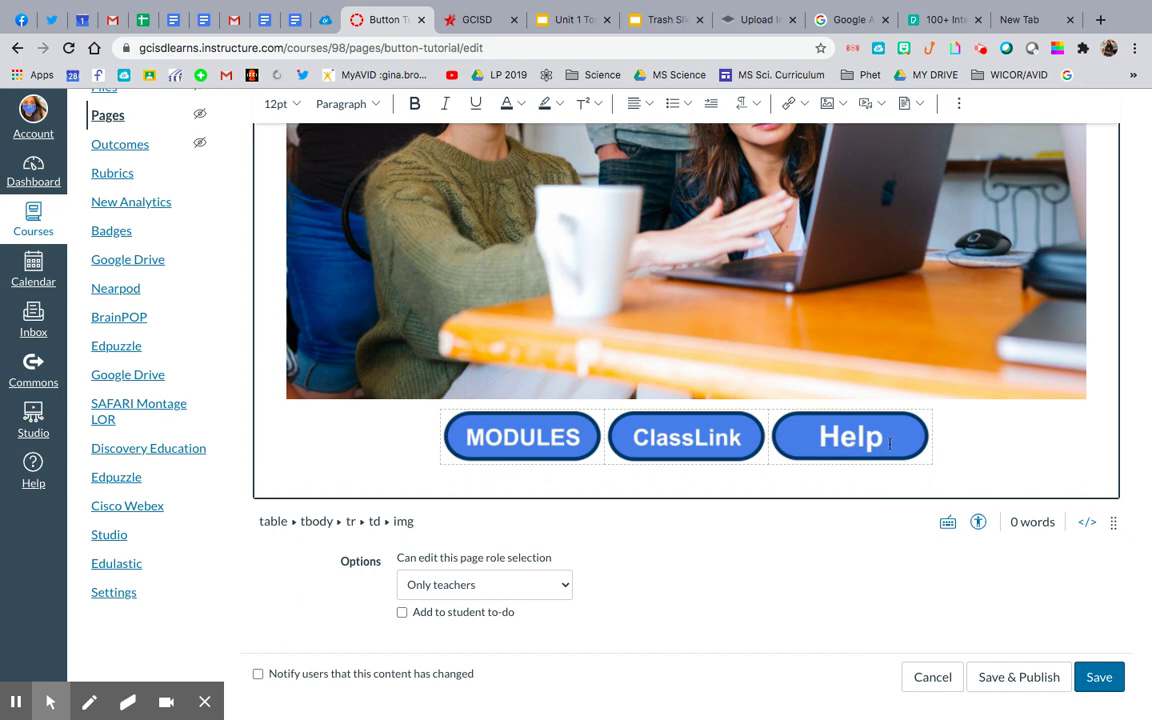
Drag the table borders left so the buttons centre under the photo, and save
{"action": "left_click", "coordinate": [584, 424]}
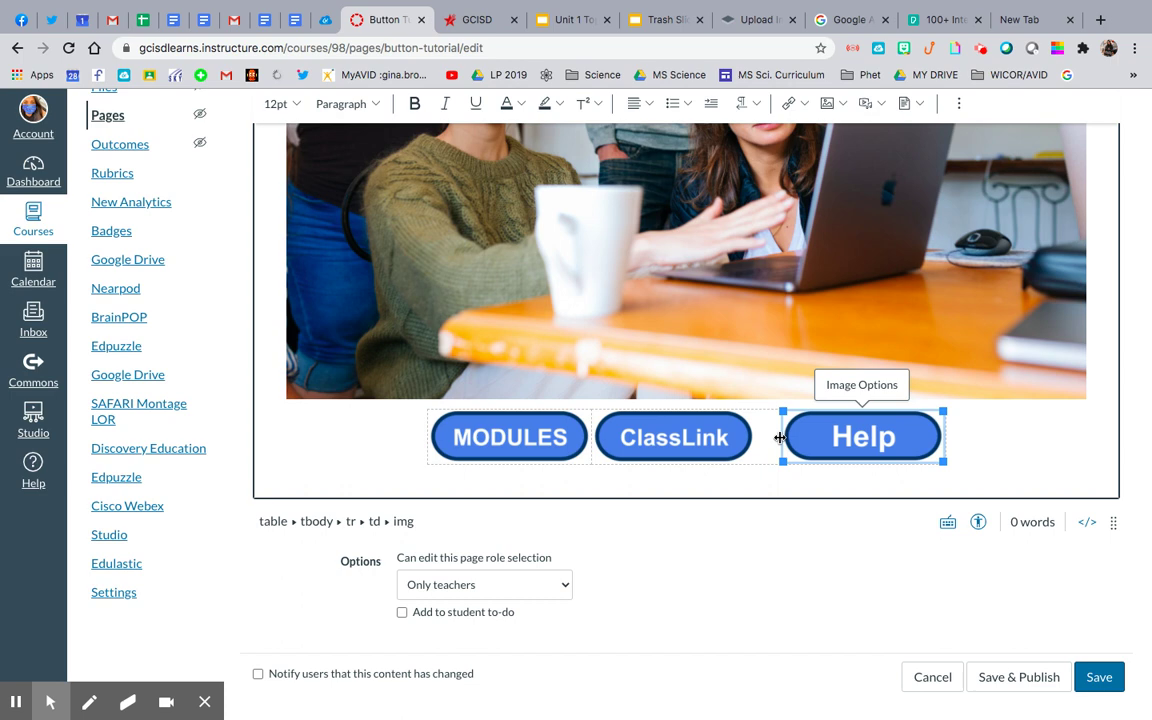
{"action": "left_click_drag", "start_coordinate": [779, 437], "coordinate": [741, 437]}
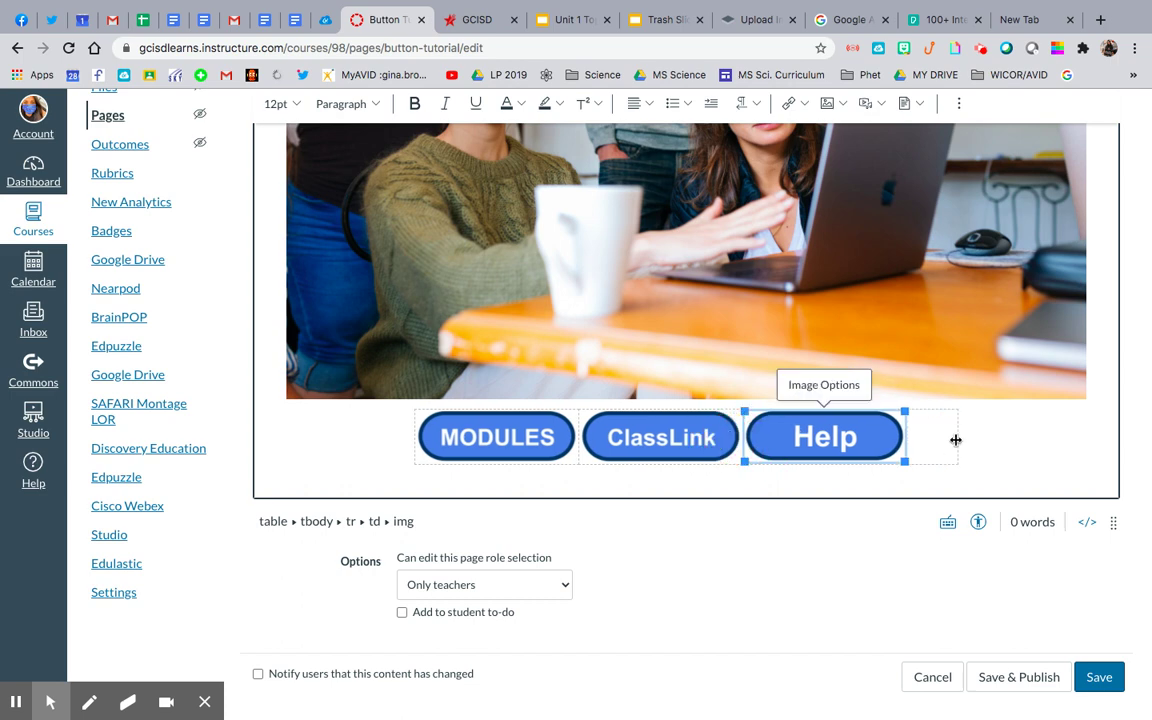
{"action": "left_click_drag", "start_coordinate": [956, 440], "coordinate": [887, 442]}
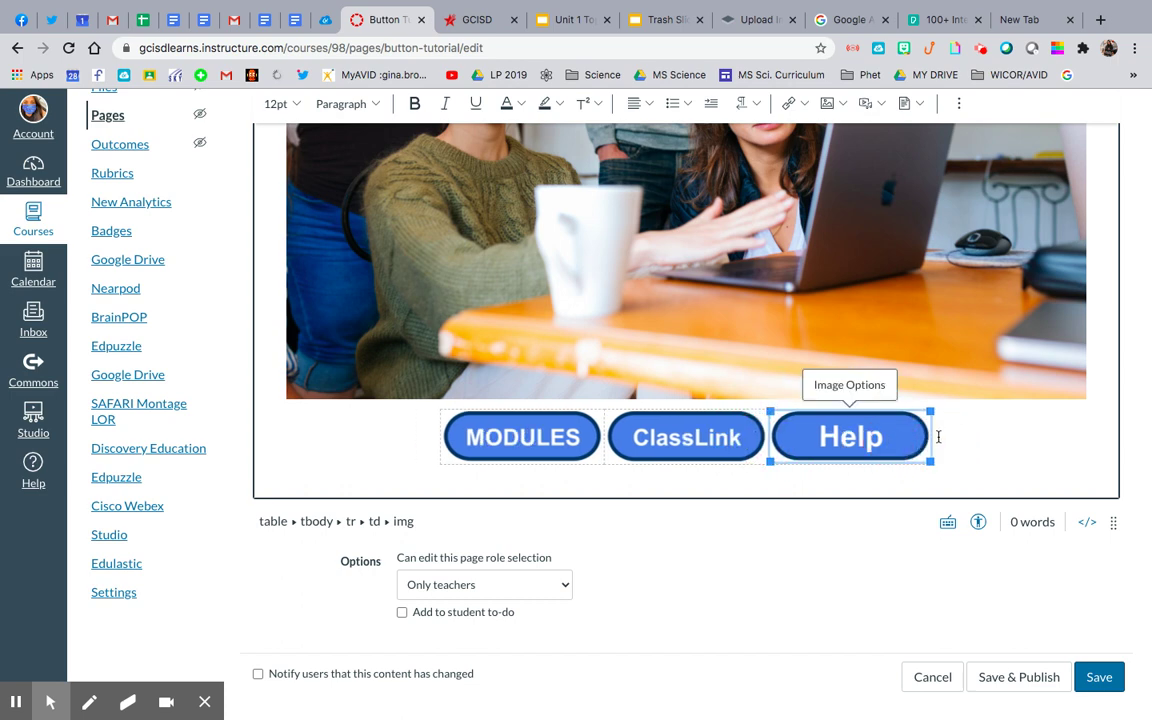
{"action": "left_click", "coordinate": [1097, 677]}
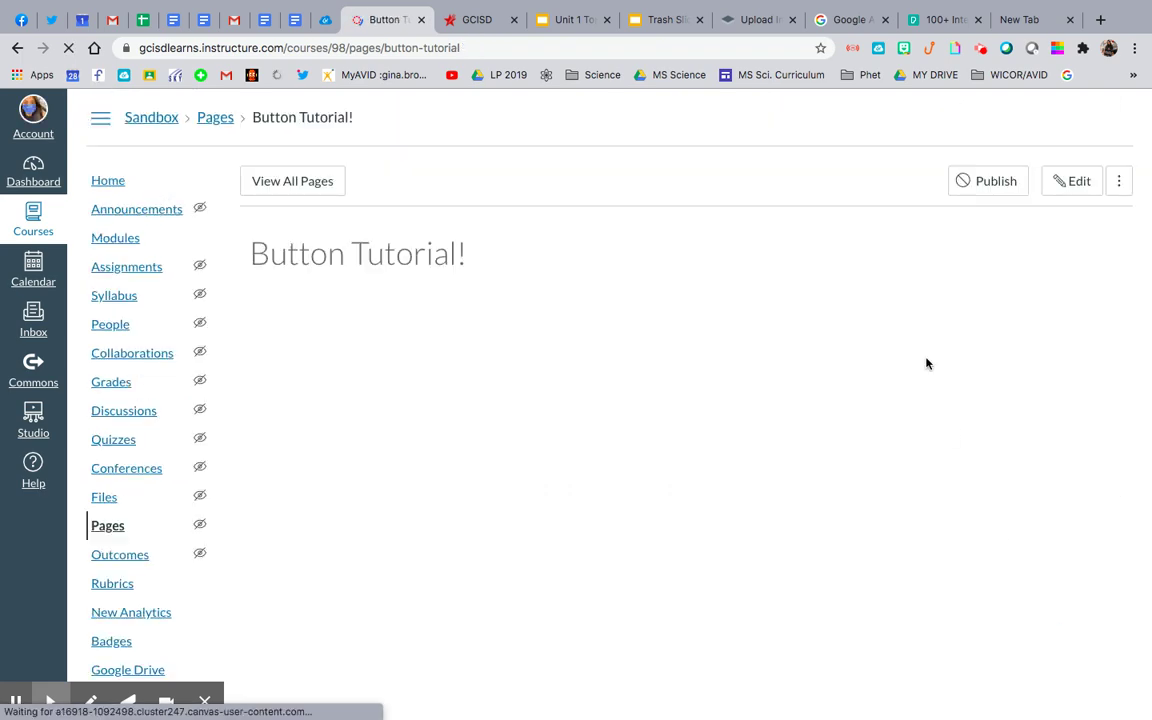
{"action": "scroll", "coordinate": [916, 335], "scroll_direction": "down", "scroll_amount": 3}
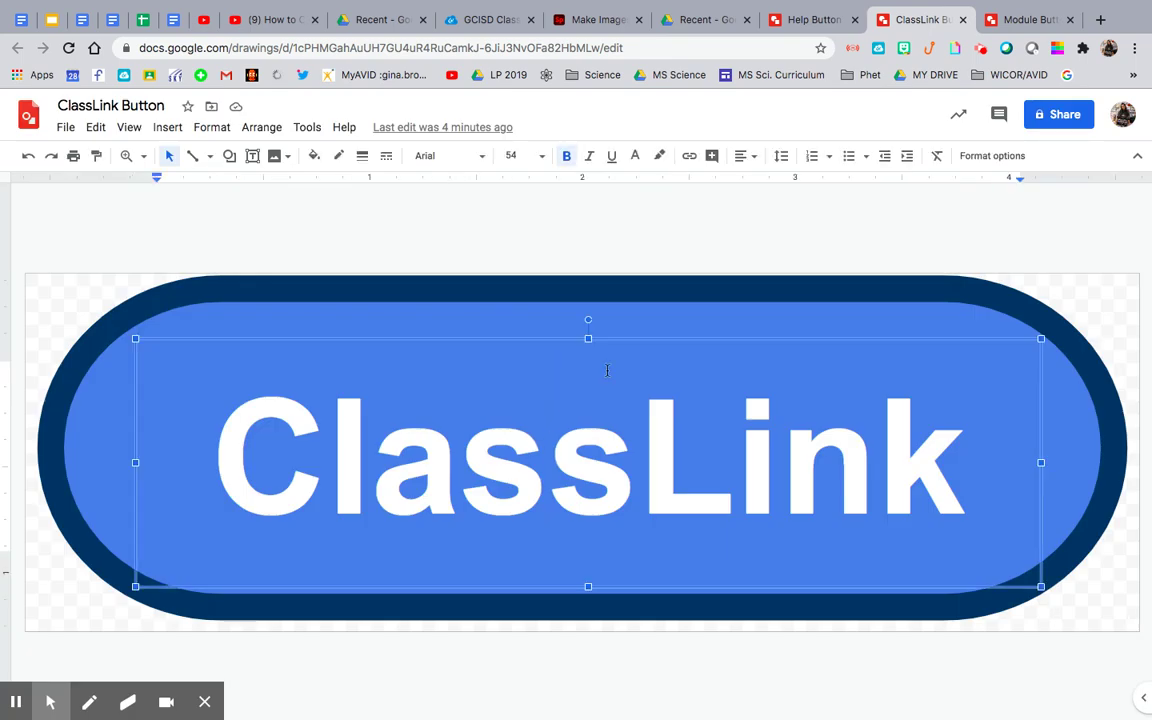
Check the MODULES label size, then set the Help button's text to 54 pt
{"action": "left_click", "coordinate": [1025, 20]}
{"action": "double_click", "coordinate": [652, 446]}
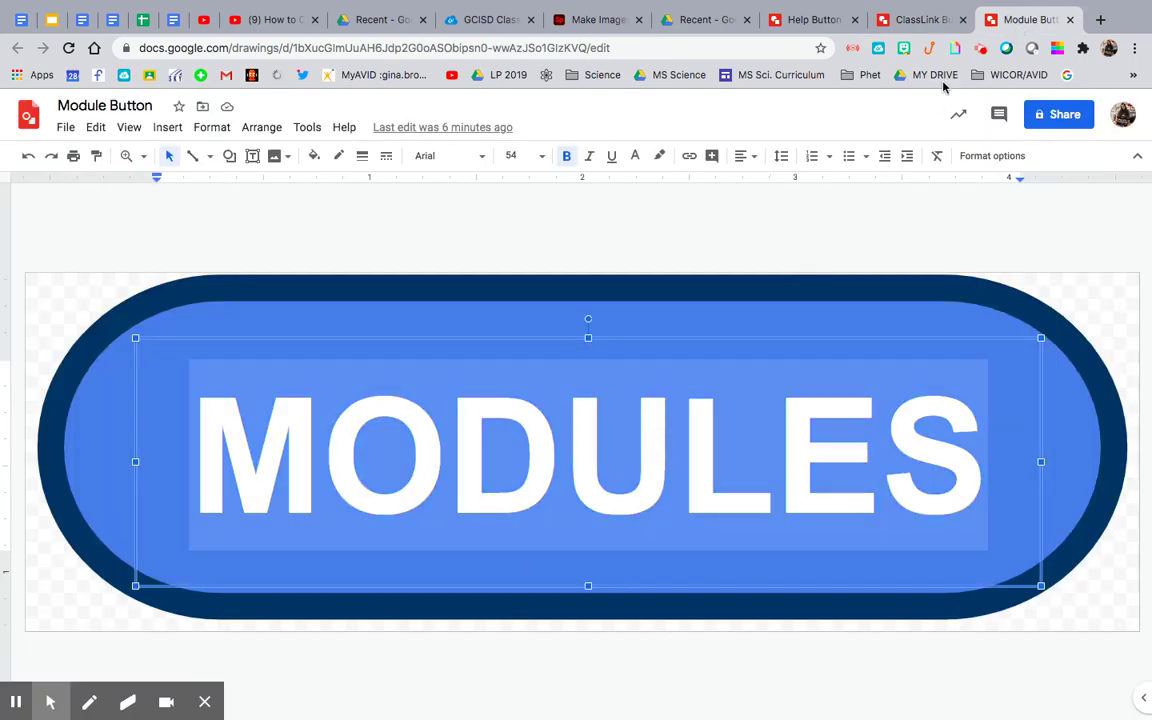
{"action": "left_click", "coordinate": [810, 22]}
{"action": "double_click", "coordinate": [645, 434]}
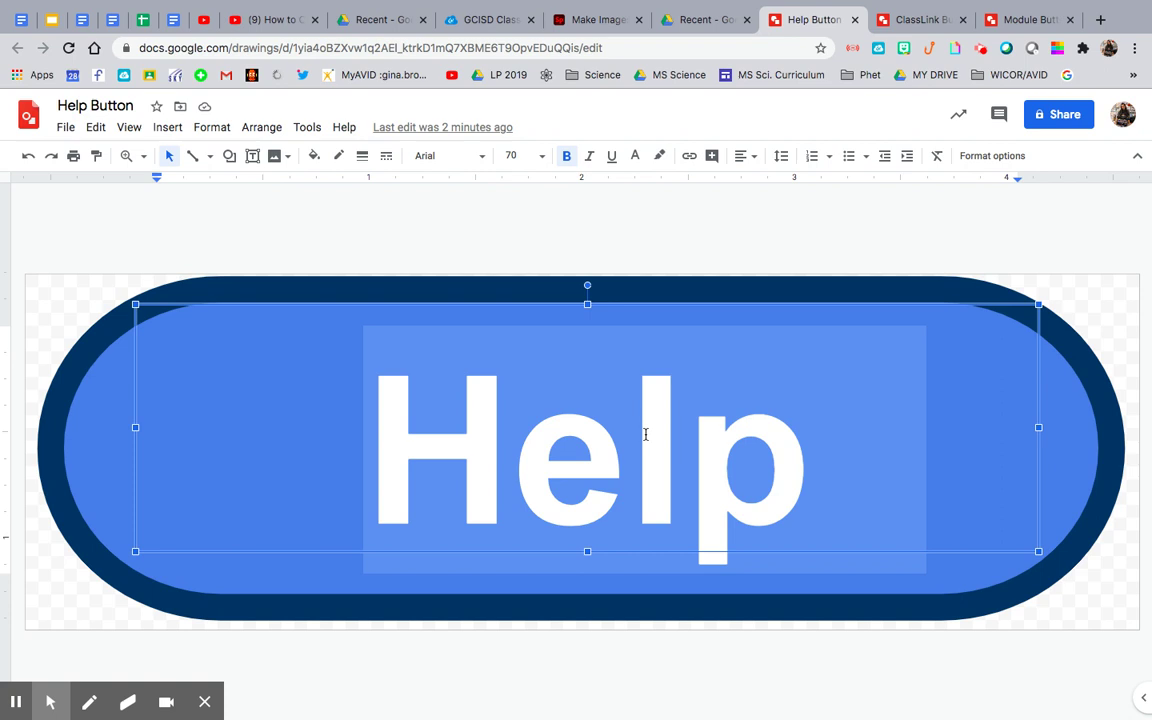
{"action": "left_click", "coordinate": [517, 155]}
{"action": "key", "text": "Return"}
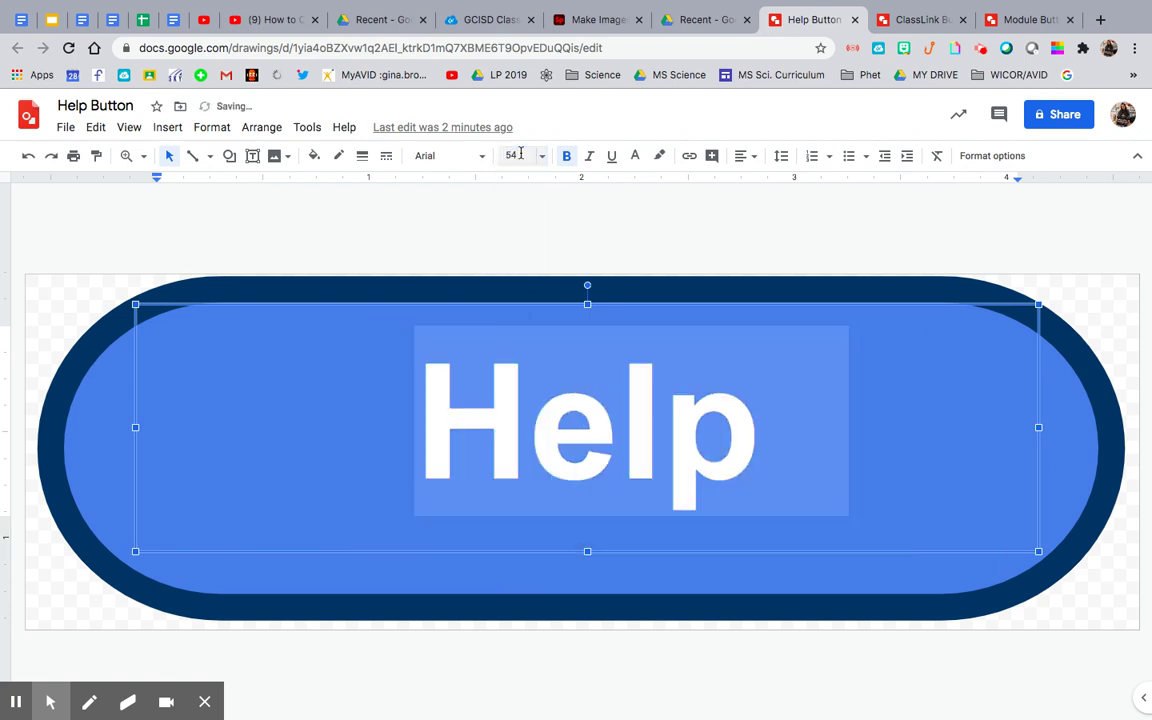
{"action": "left_click", "coordinate": [442, 237]}
{"action": "left_click", "coordinate": [84, 413]}
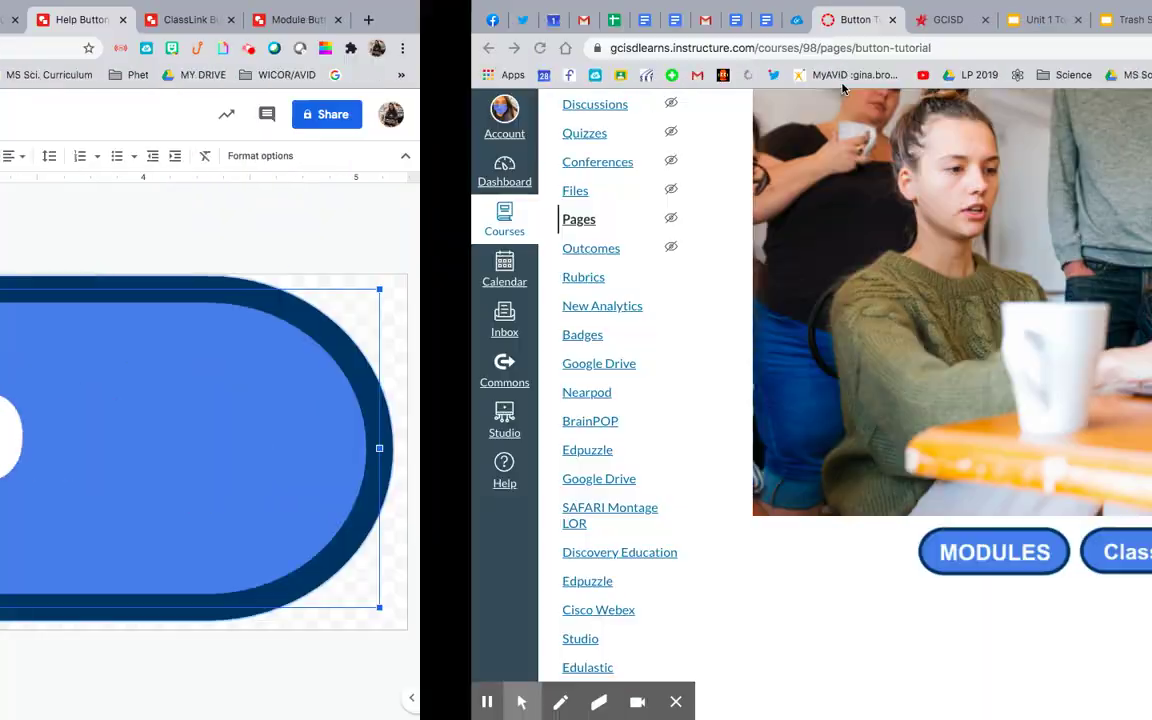
Publish Button Tutorial! and set it as the course's front page
{"action": "scroll", "coordinate": [975, 438], "scroll_direction": "down", "scroll_amount": 1}
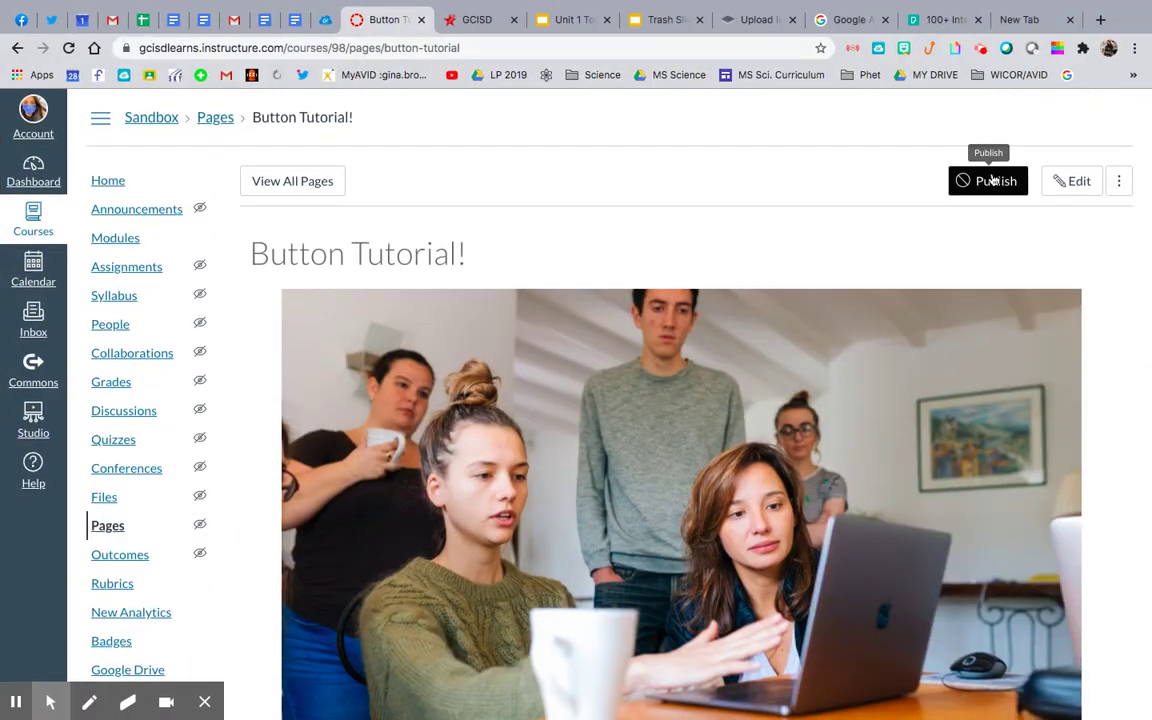
{"action": "left_click", "coordinate": [992, 182]}
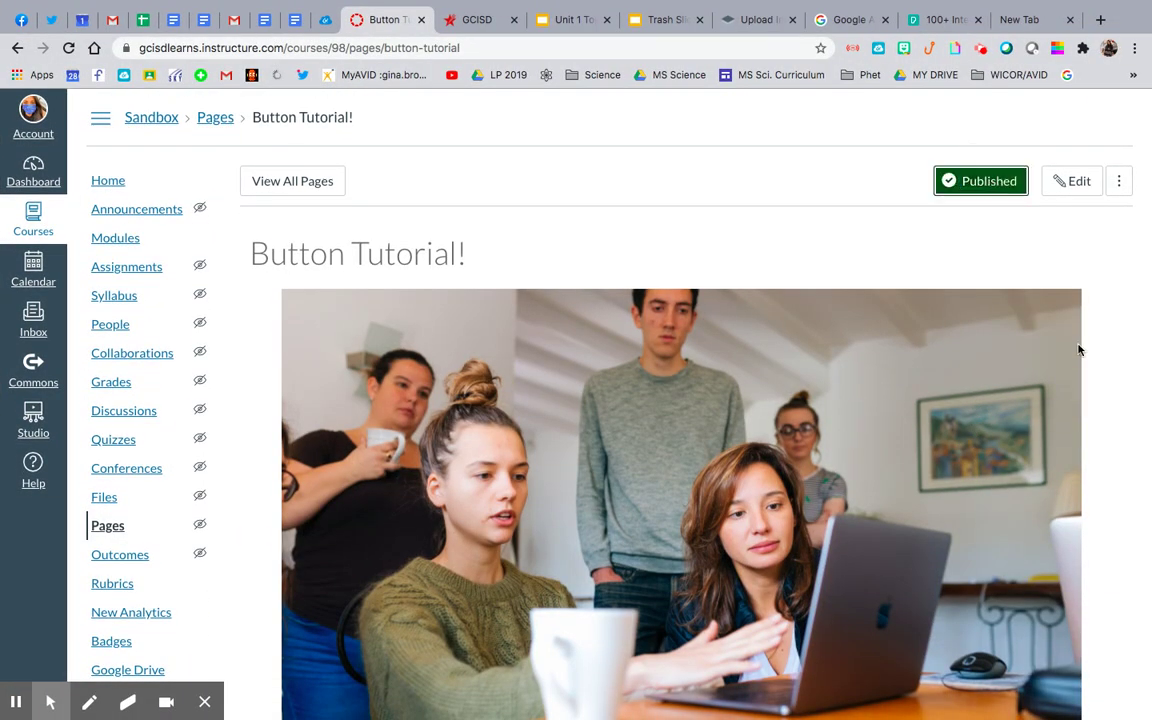
{"action": "scroll", "coordinate": [1078, 349], "scroll_direction": "down", "scroll_amount": 7}
{"action": "scroll", "coordinate": [1077, 347], "scroll_direction": "up", "scroll_amount": 8}
{"action": "left_click", "coordinate": [1119, 181]}
{"action": "left_click", "coordinate": [1075, 307]}
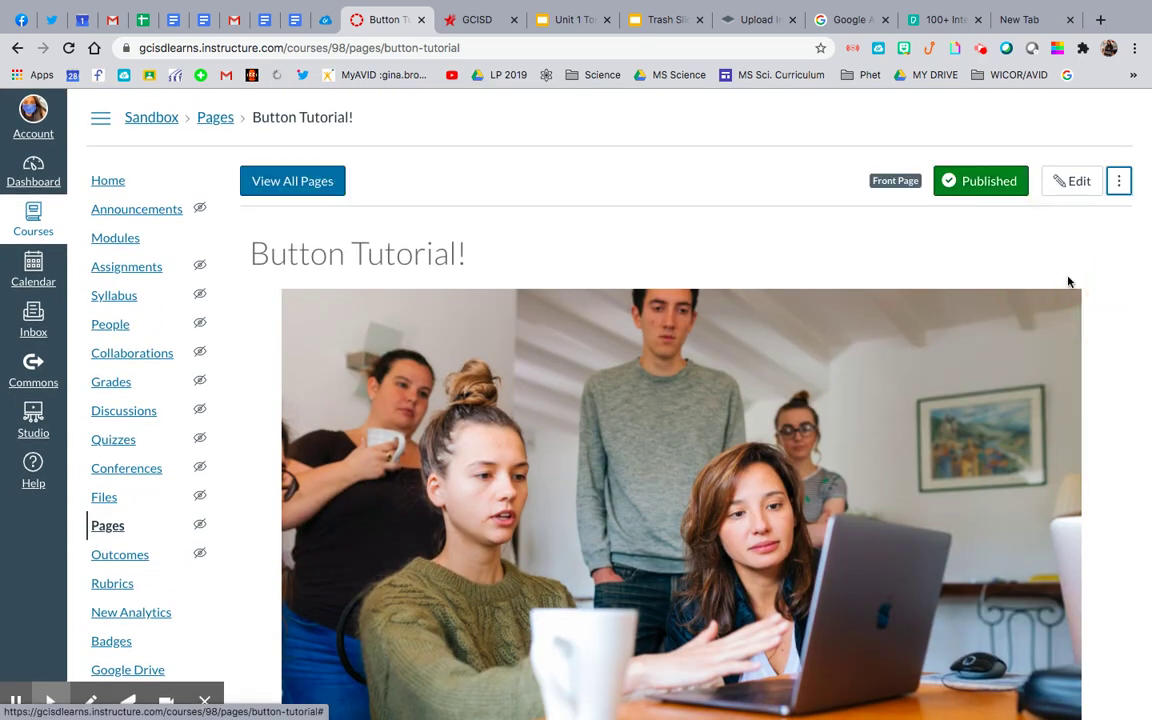
View the course Home page showing the photo and three-button row
{"action": "left_click", "coordinate": [110, 182]}
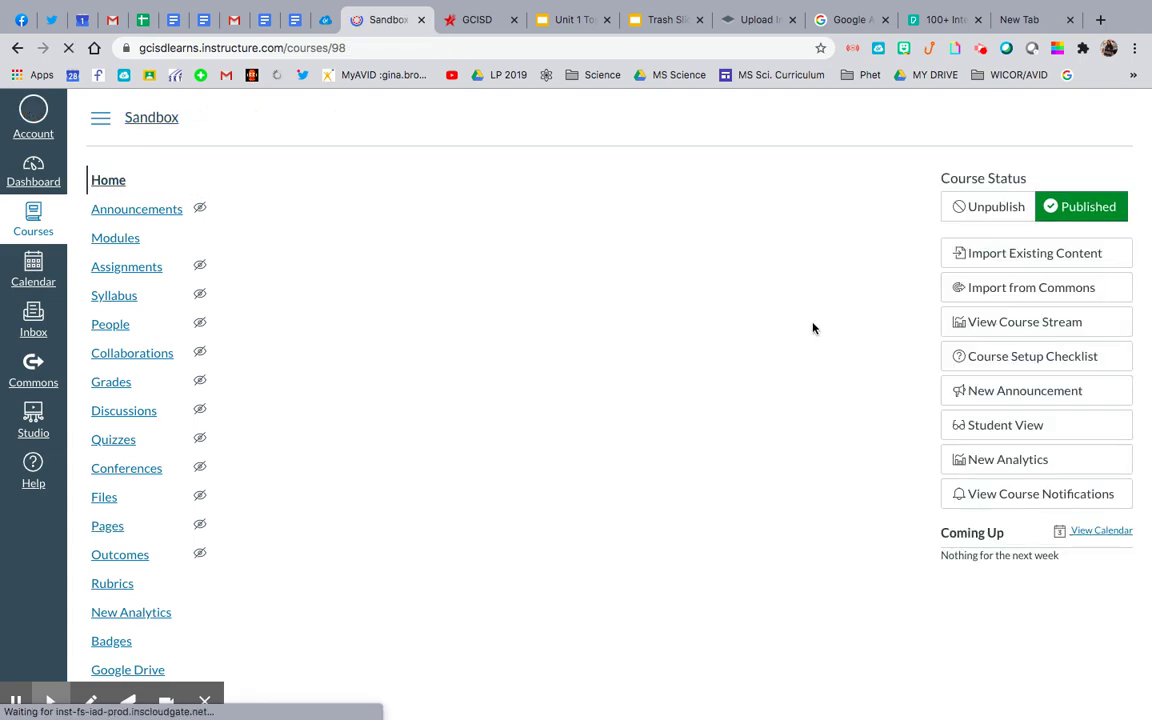
{"action": "scroll", "coordinate": [813, 328], "scroll_direction": "down", "scroll_amount": 5}
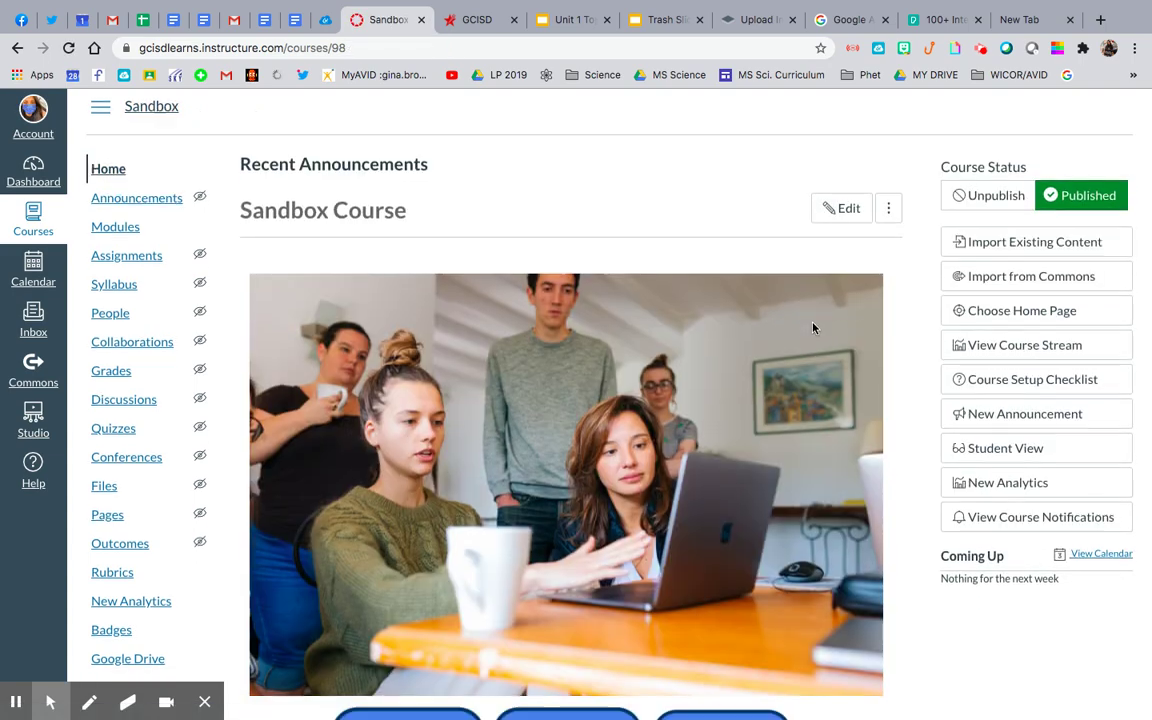
{"action": "scroll", "coordinate": [813, 328], "scroll_direction": "up", "scroll_amount": 5}
{"action": "scroll", "coordinate": [813, 328], "scroll_direction": "down", "scroll_amount": 5}
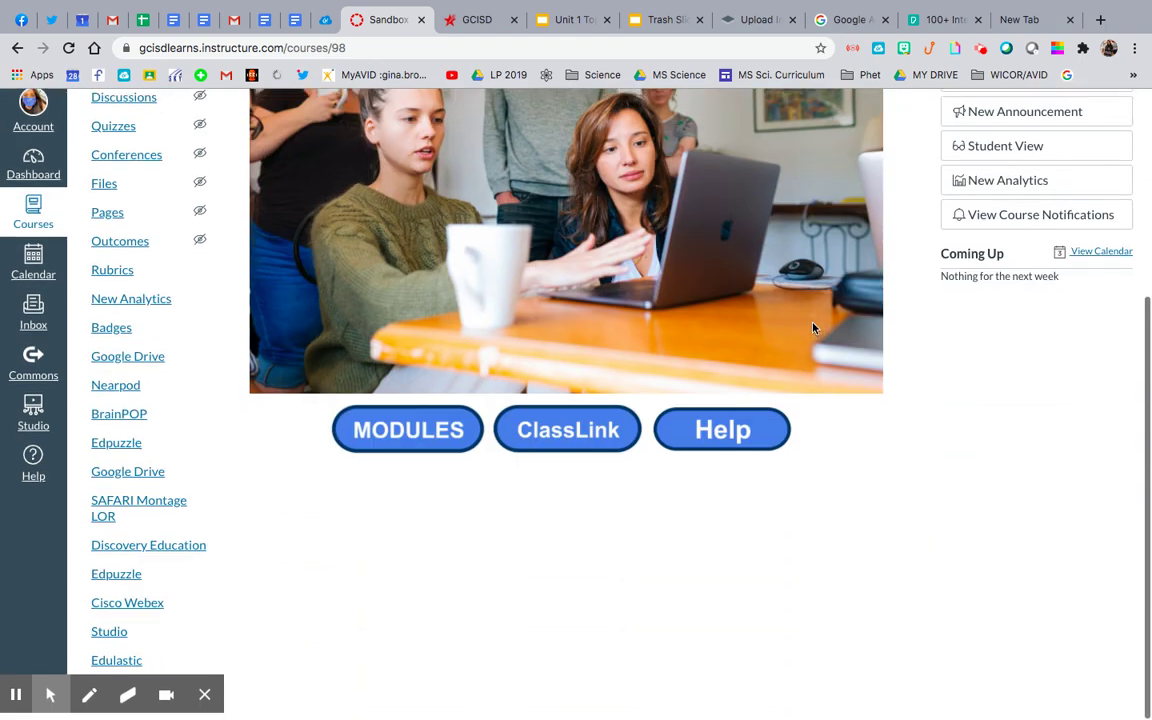
{"action": "key", "text": "ctrl+Left"}
Fill the Help button's rounded shape orange and reload the drawing
{"action": "left_click", "coordinate": [180, 348]}
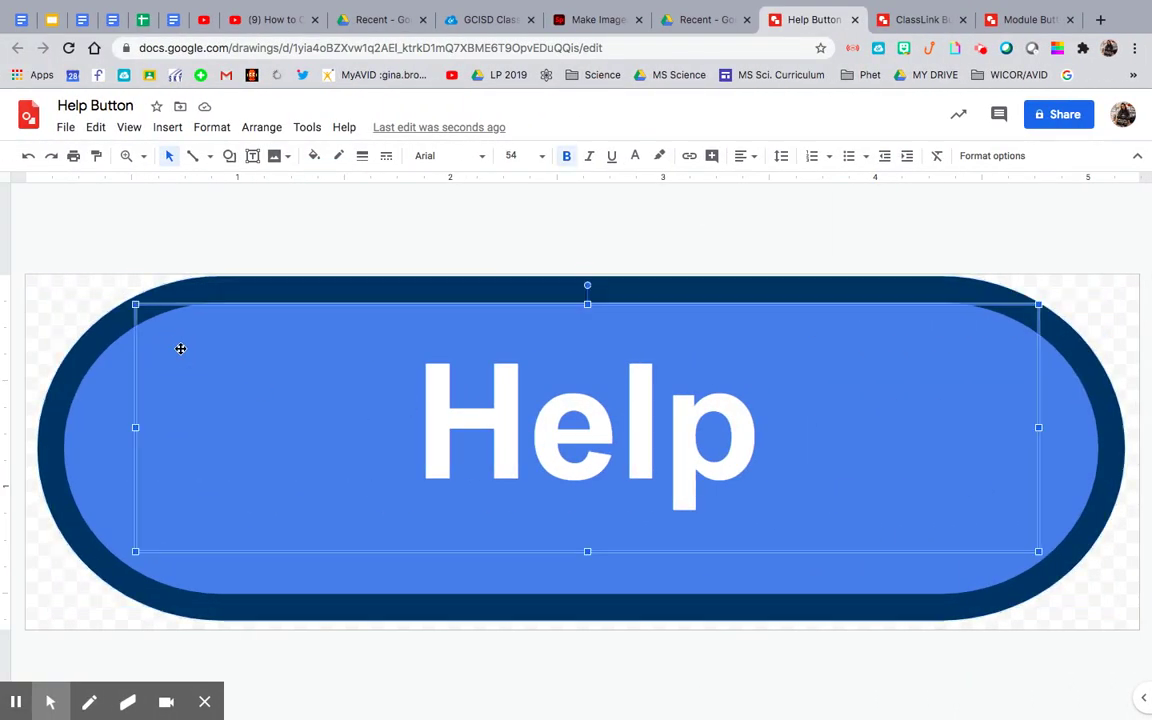
{"action": "left_click", "coordinate": [85, 429]}
{"action": "left_click", "coordinate": [316, 156]}
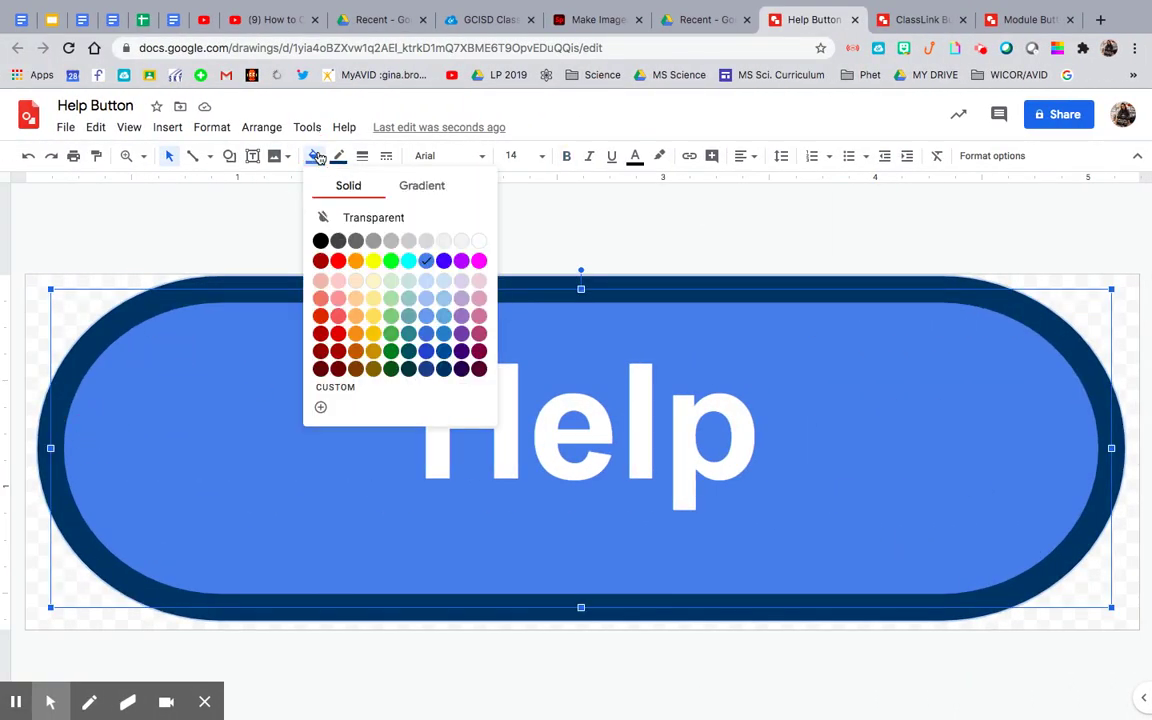
{"action": "left_click", "coordinate": [358, 260]}
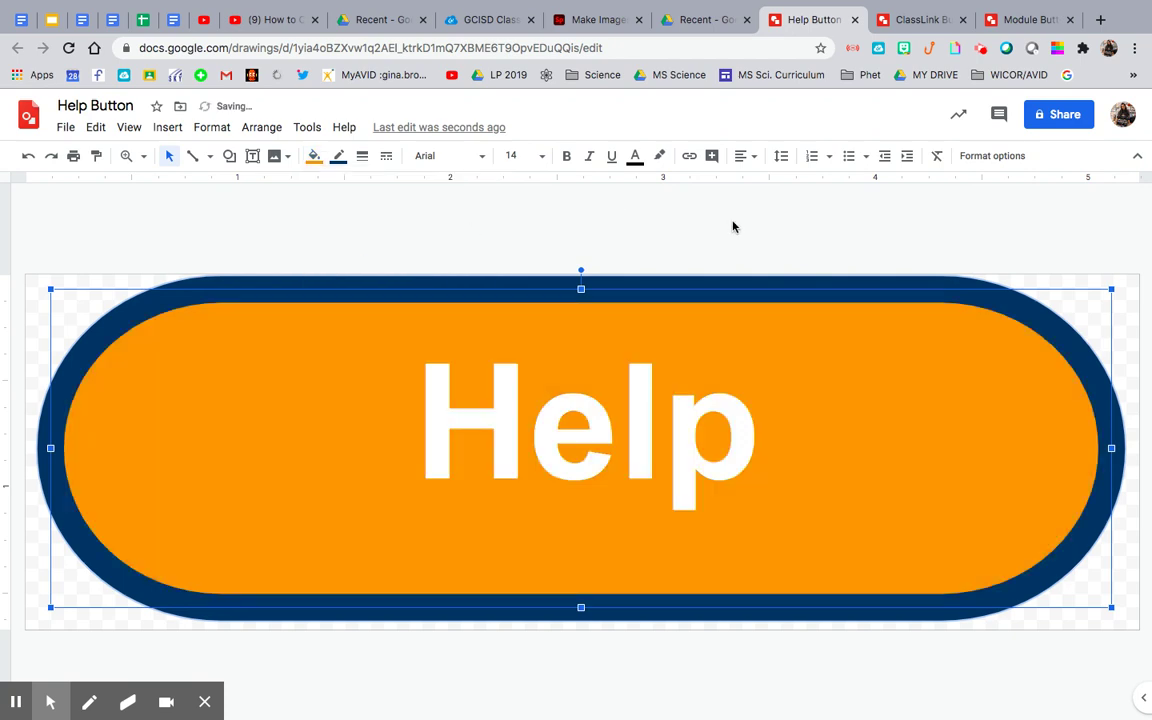
{"action": "left_click", "coordinate": [732, 227]}
{"action": "left_click", "coordinate": [68, 49]}
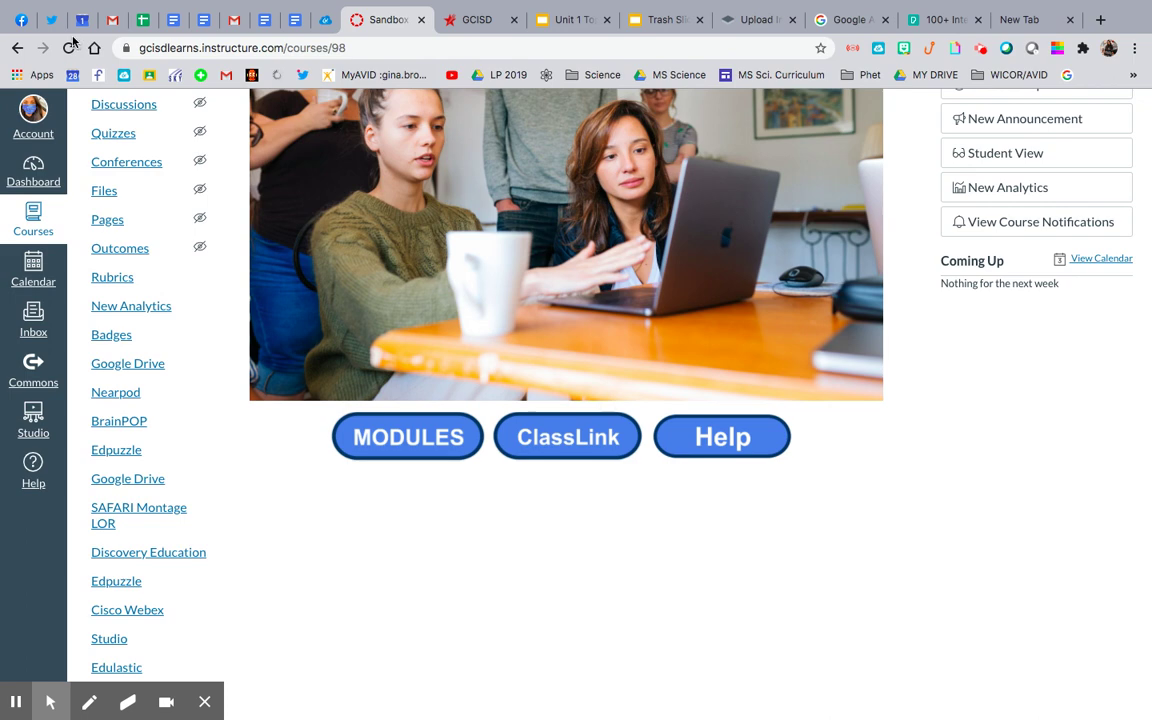
Reload the course home to refresh the buttons and open the front page in the editor
{"action": "scroll", "coordinate": [242, 202], "scroll_direction": "up", "scroll_amount": 5}
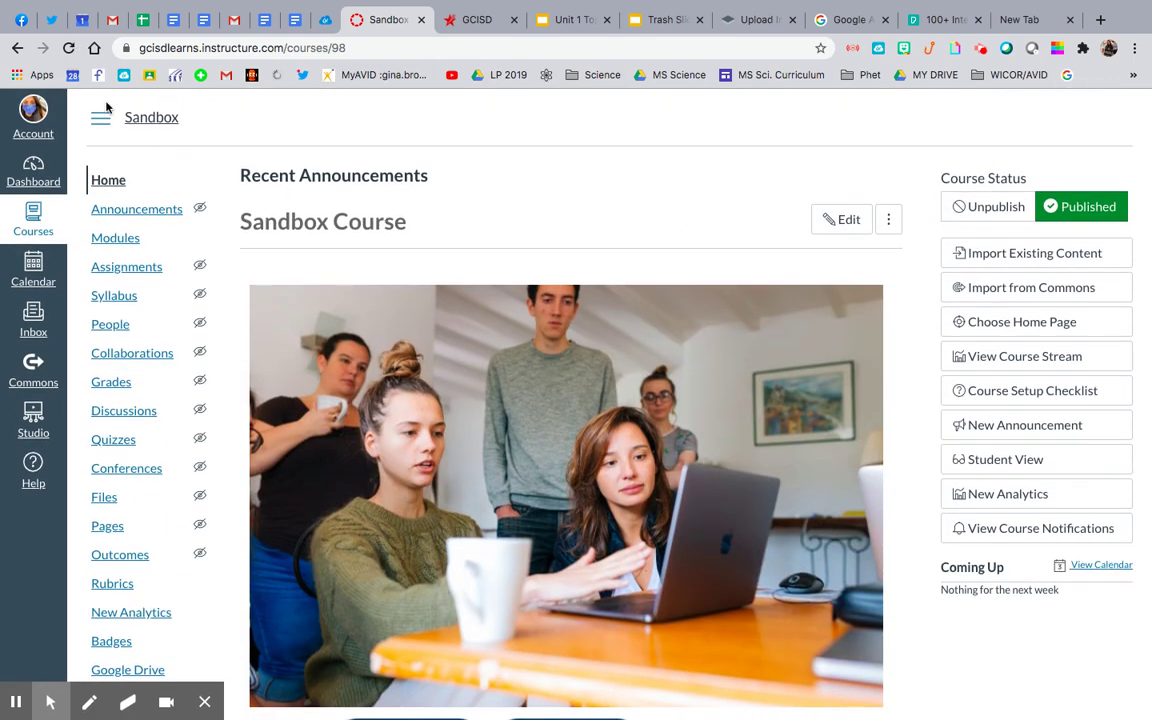
{"action": "left_click", "coordinate": [69, 49]}
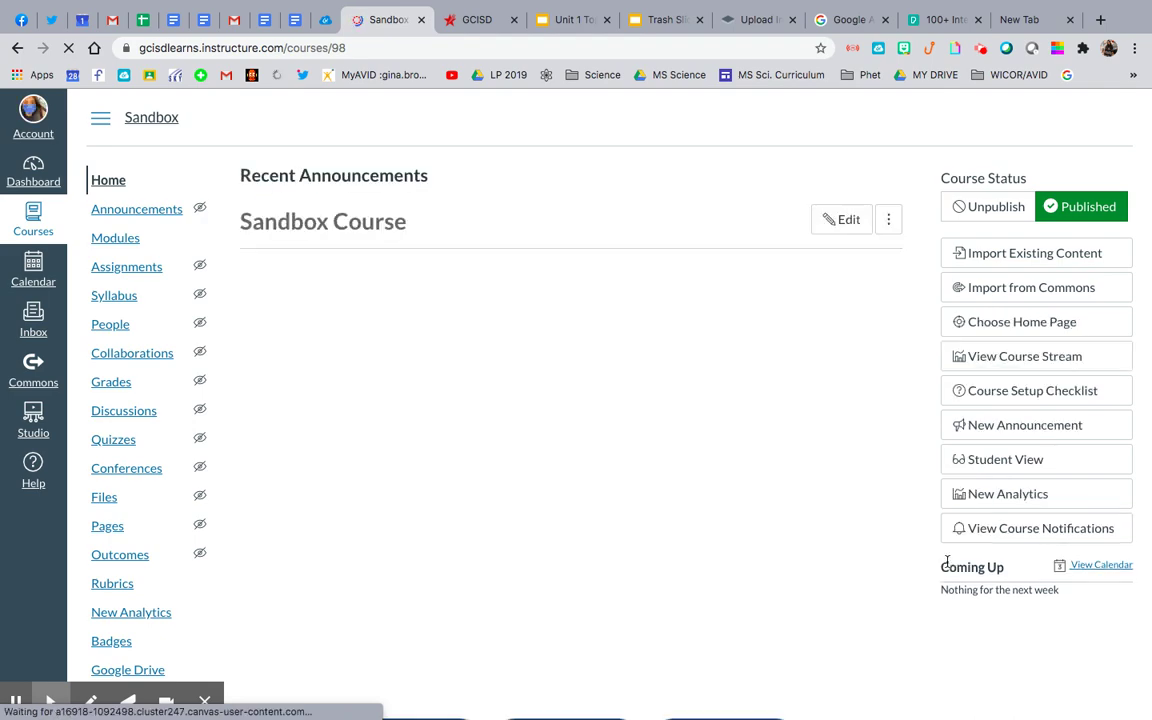
{"action": "scroll", "coordinate": [947, 563], "scroll_direction": "down", "scroll_amount": 3}
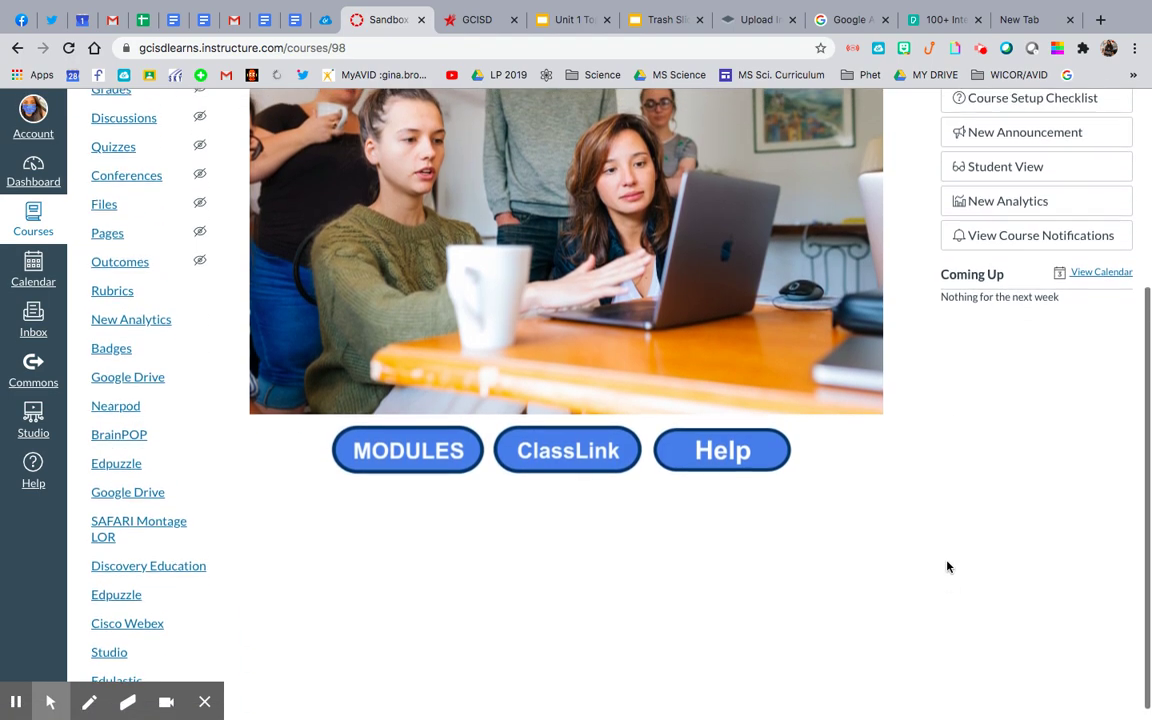
{"action": "scroll", "coordinate": [930, 450], "scroll_direction": "up", "scroll_amount": 3}
{"action": "left_click", "coordinate": [850, 136]}
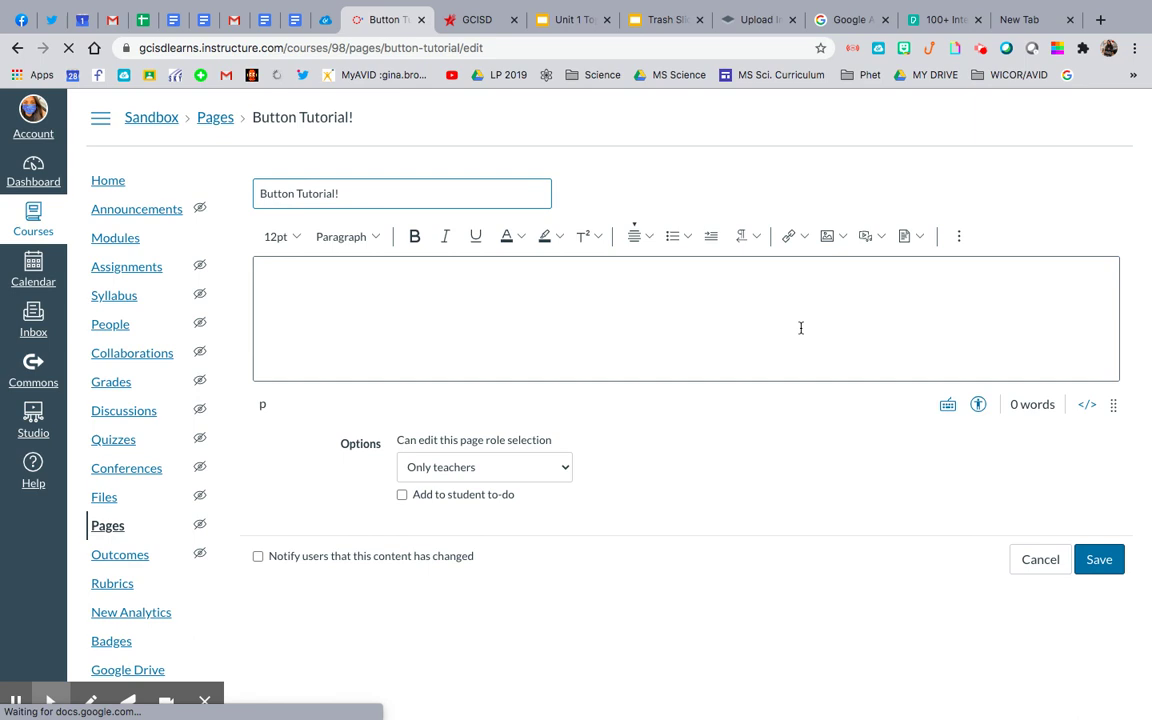
Save the page with the orange Help button and reopen it for editing
{"action": "scroll", "coordinate": [900, 332], "scroll_direction": "down", "scroll_amount": 5}
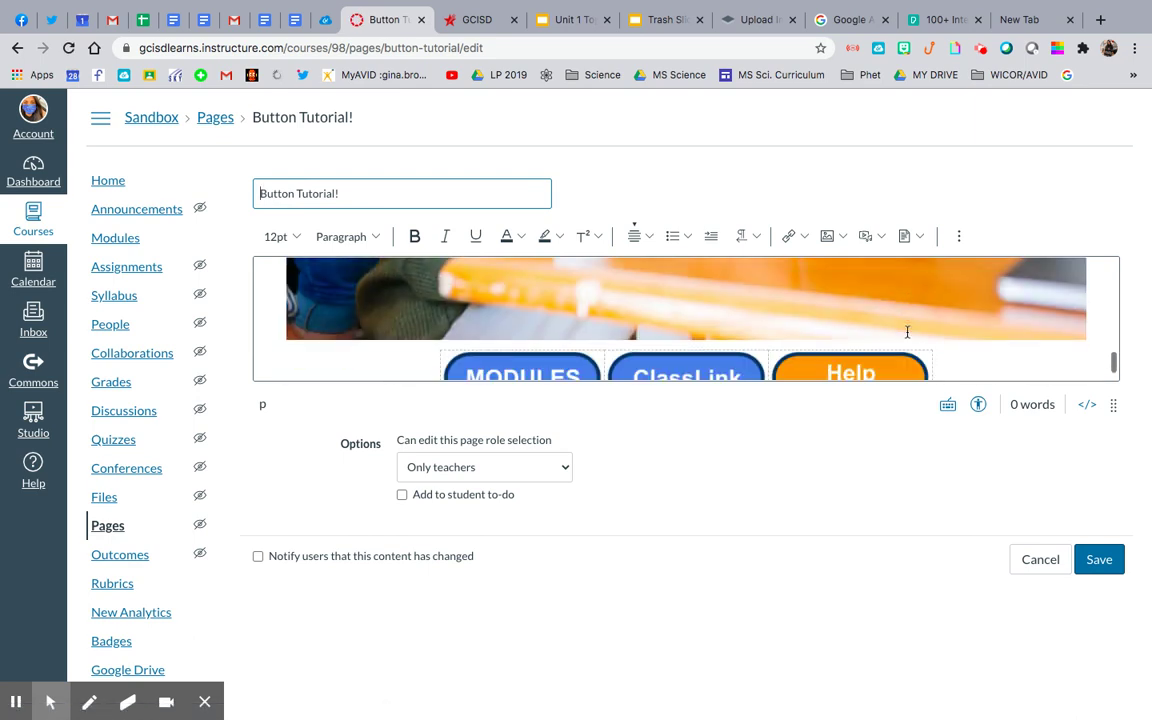
{"action": "scroll", "coordinate": [907, 331], "scroll_direction": "down", "scroll_amount": 2}
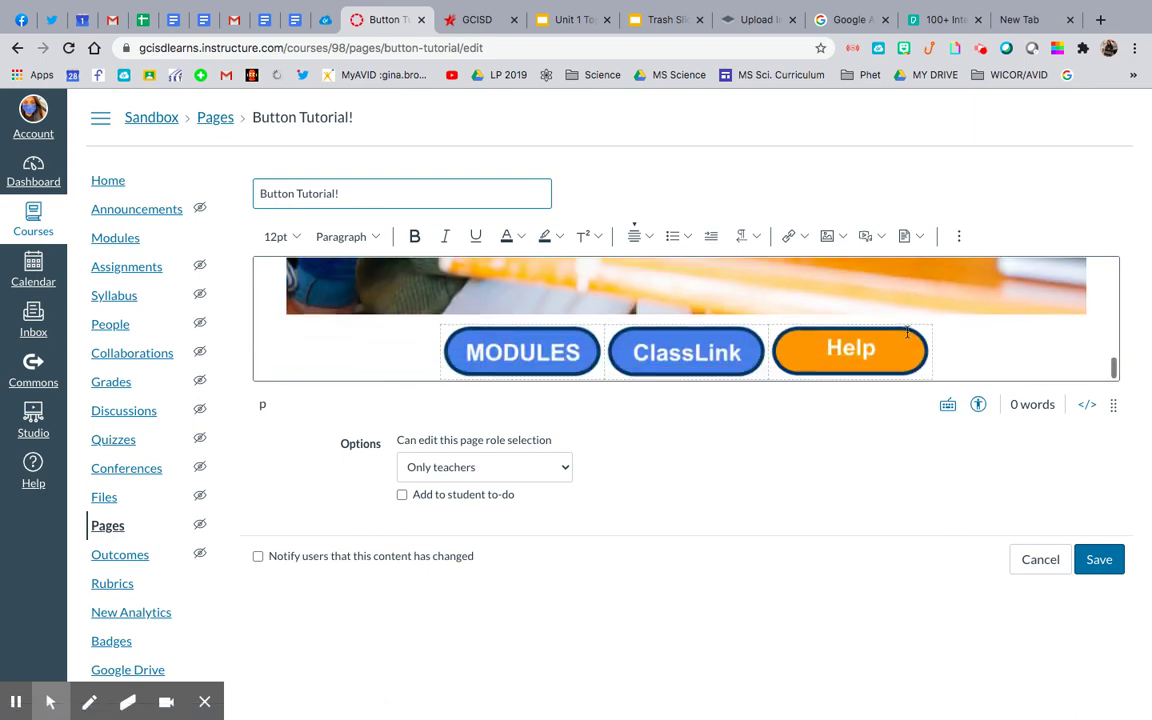
{"action": "left_click", "coordinate": [1109, 564]}
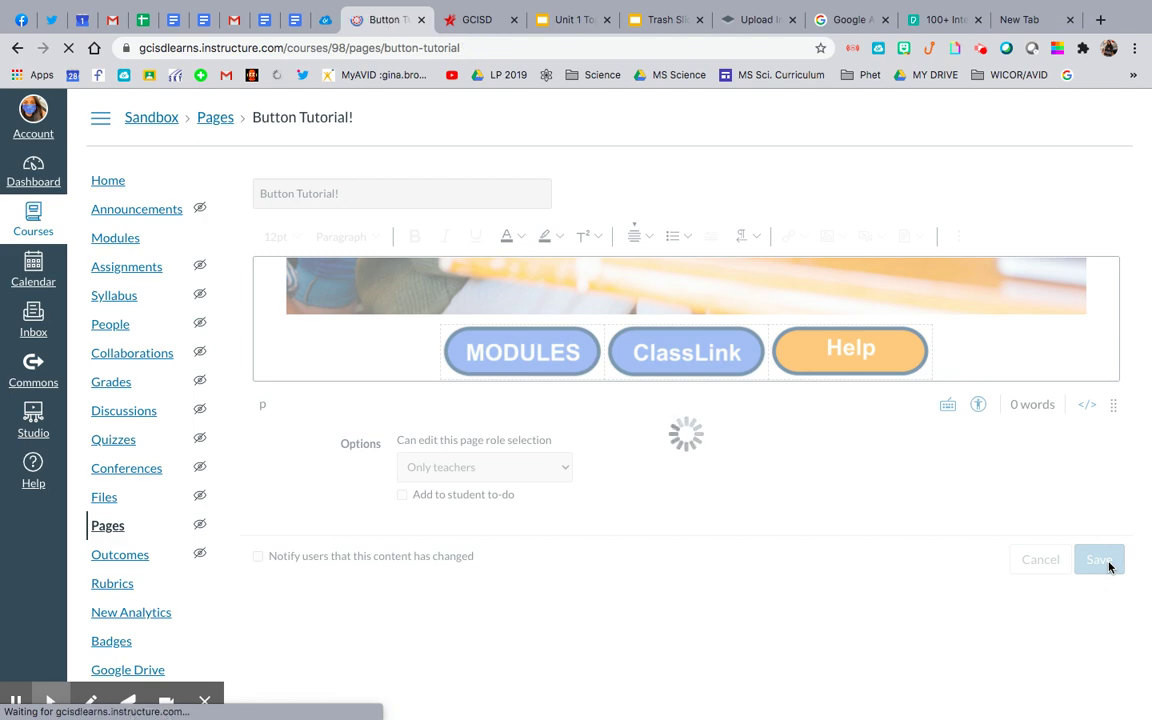
{"action": "scroll", "coordinate": [808, 420], "scroll_direction": "down", "scroll_amount": 5}
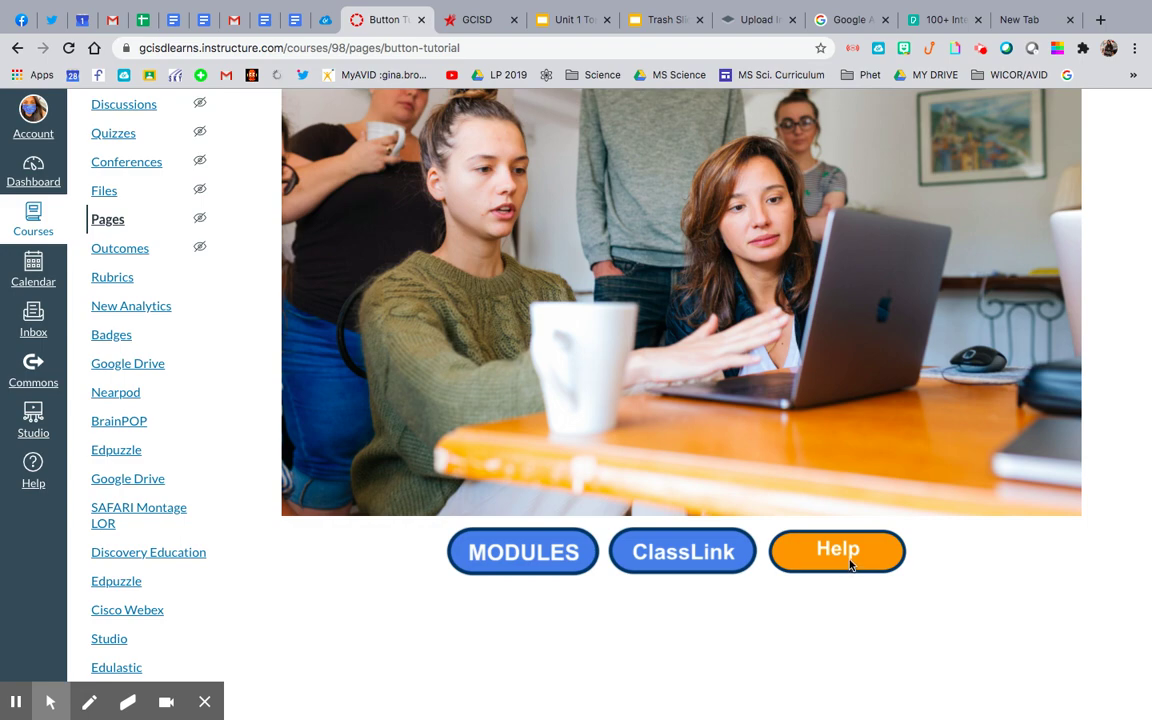
{"action": "scroll", "coordinate": [856, 553], "scroll_direction": "up", "scroll_amount": 5}
{"action": "left_click", "coordinate": [1068, 181]}
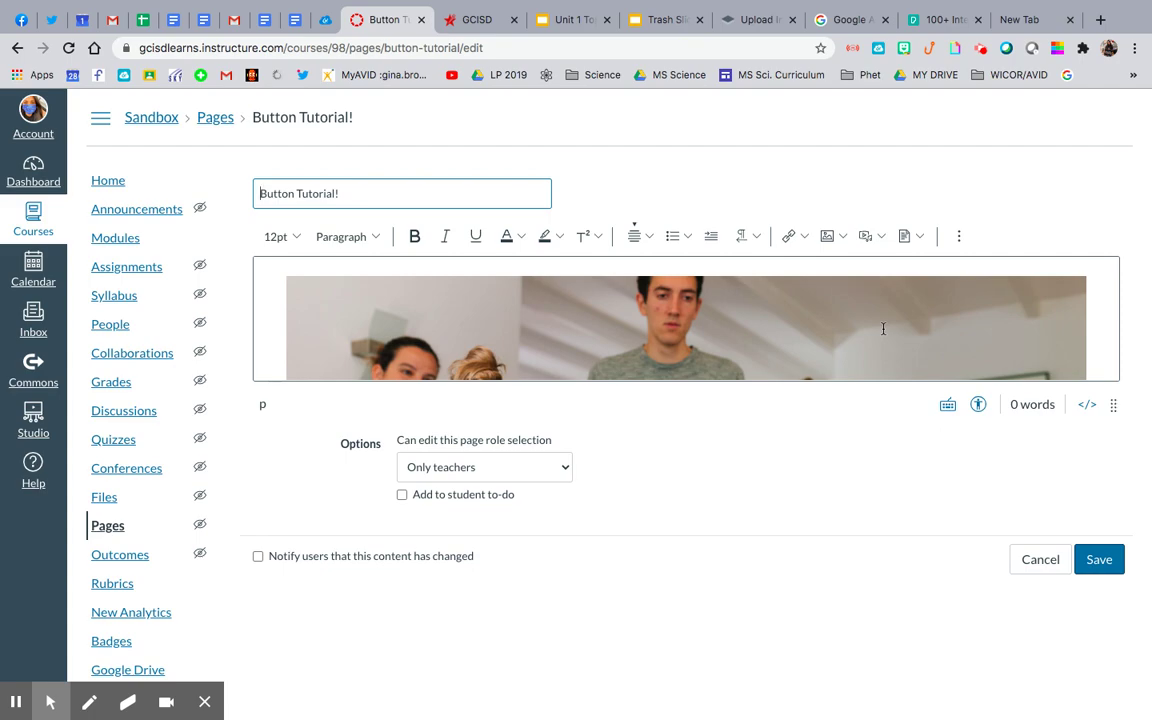
{"action": "key", "text": "ctrl+Right"}
{"action": "key", "text": "ctrl+Right"}
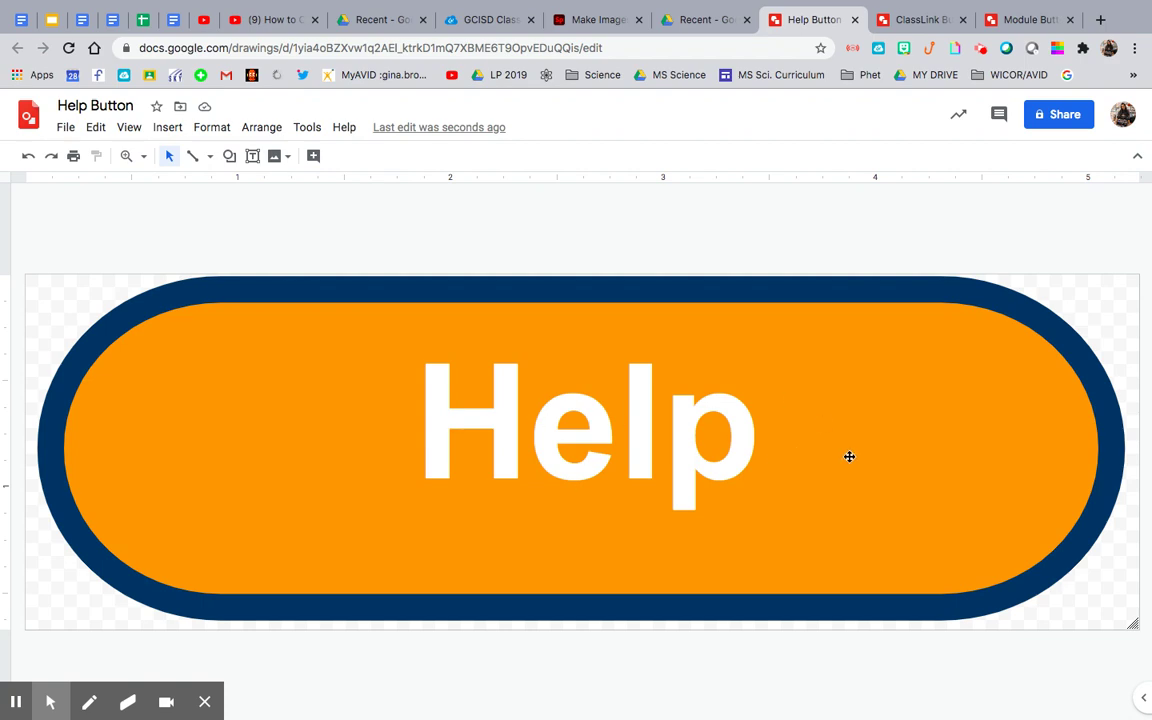
{"action": "key", "text": "ctrl+Right"}
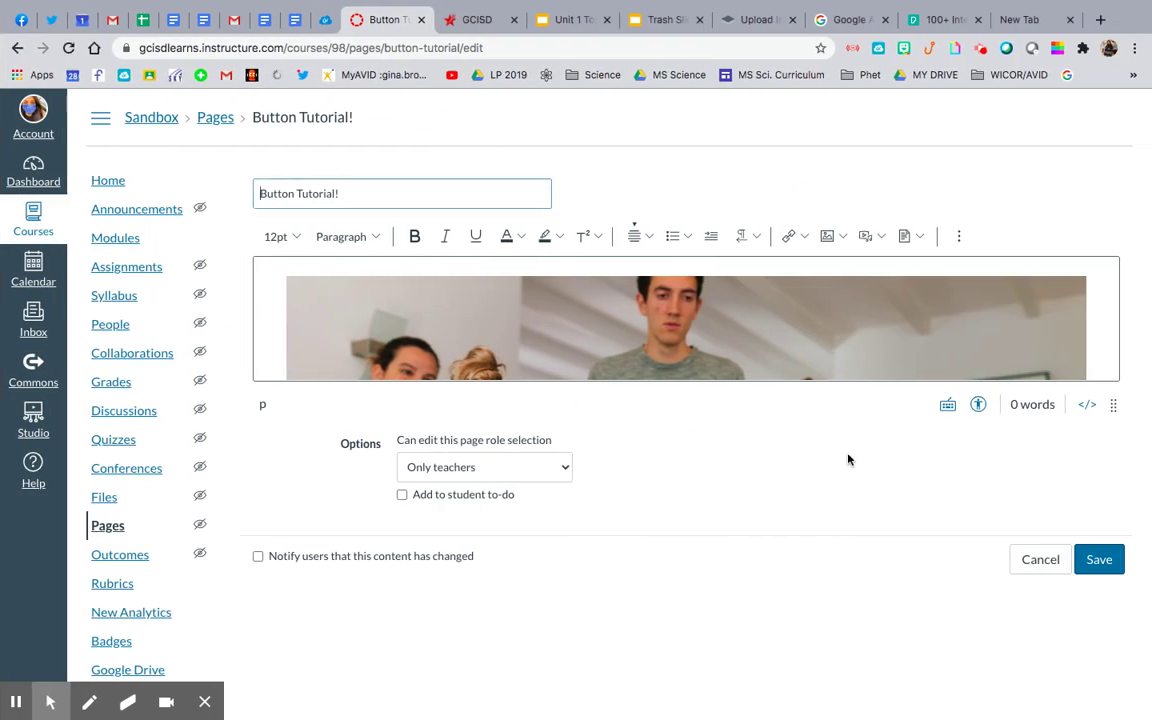
{"action": "scroll", "coordinate": [865, 349], "scroll_direction": "down", "scroll_amount": 3}
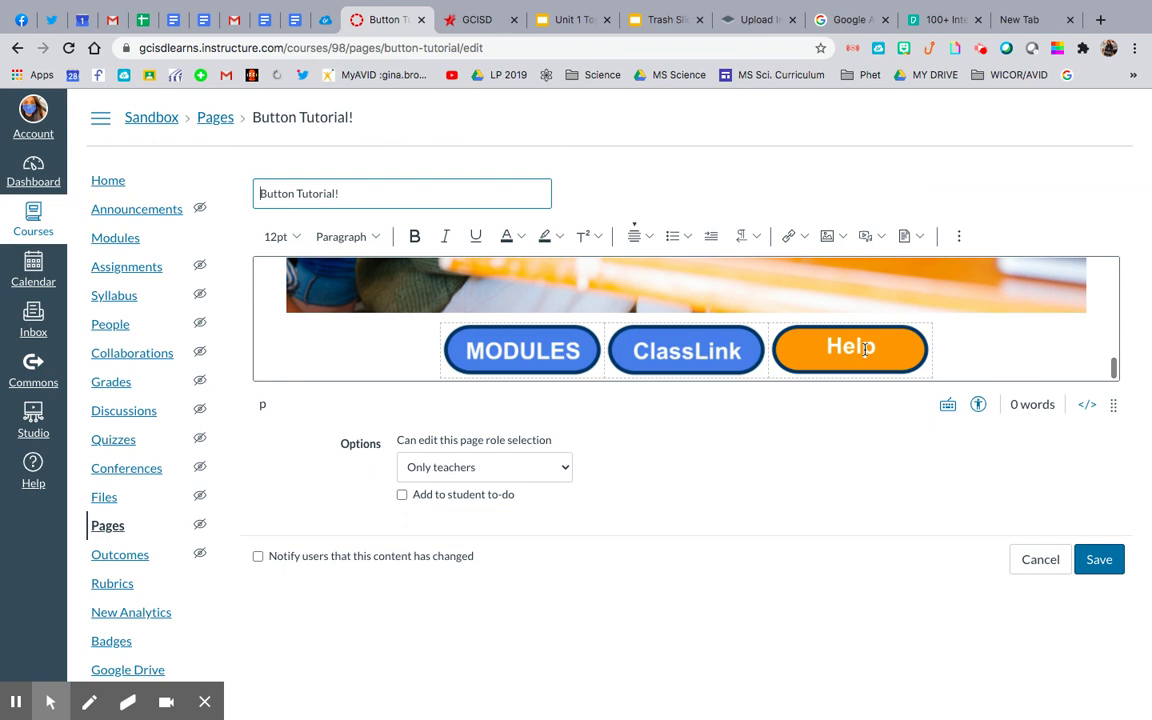
Link the MODULES button image to the course's Modules page via Course Links
{"action": "left_click", "coordinate": [865, 349]}
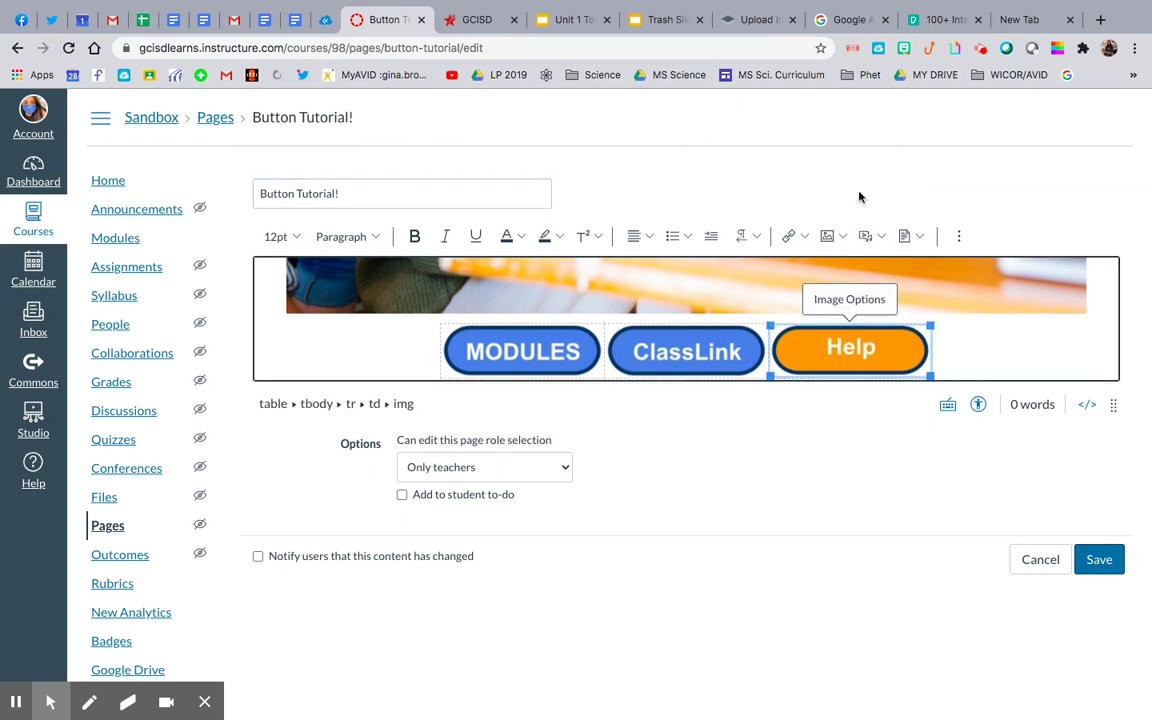
{"action": "left_click", "coordinate": [516, 352]}
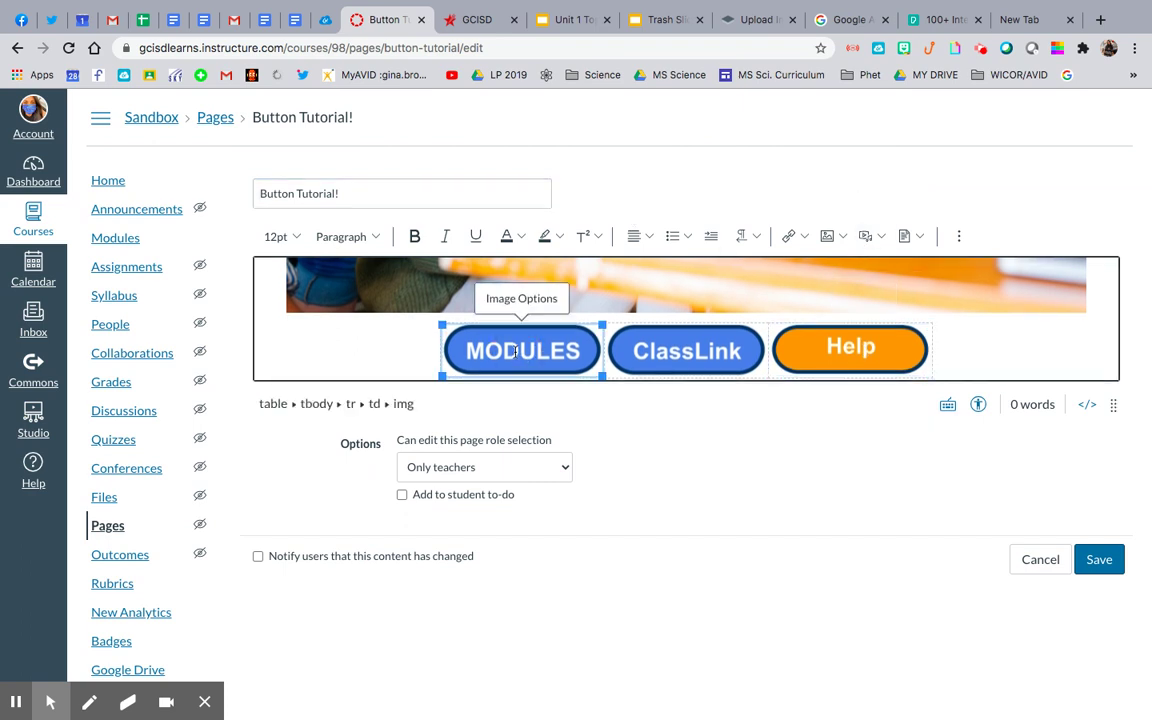
{"action": "left_click", "coordinate": [807, 237]}
{"action": "left_click", "coordinate": [814, 291]}
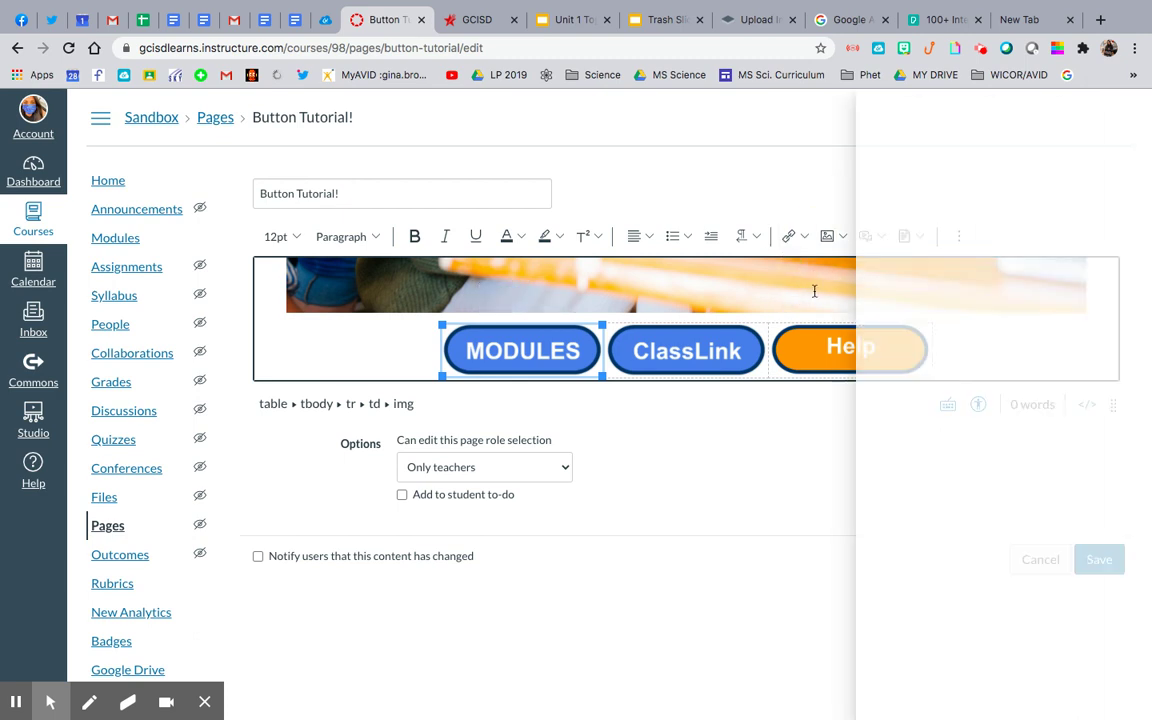
{"action": "left_click", "coordinate": [787, 483]}
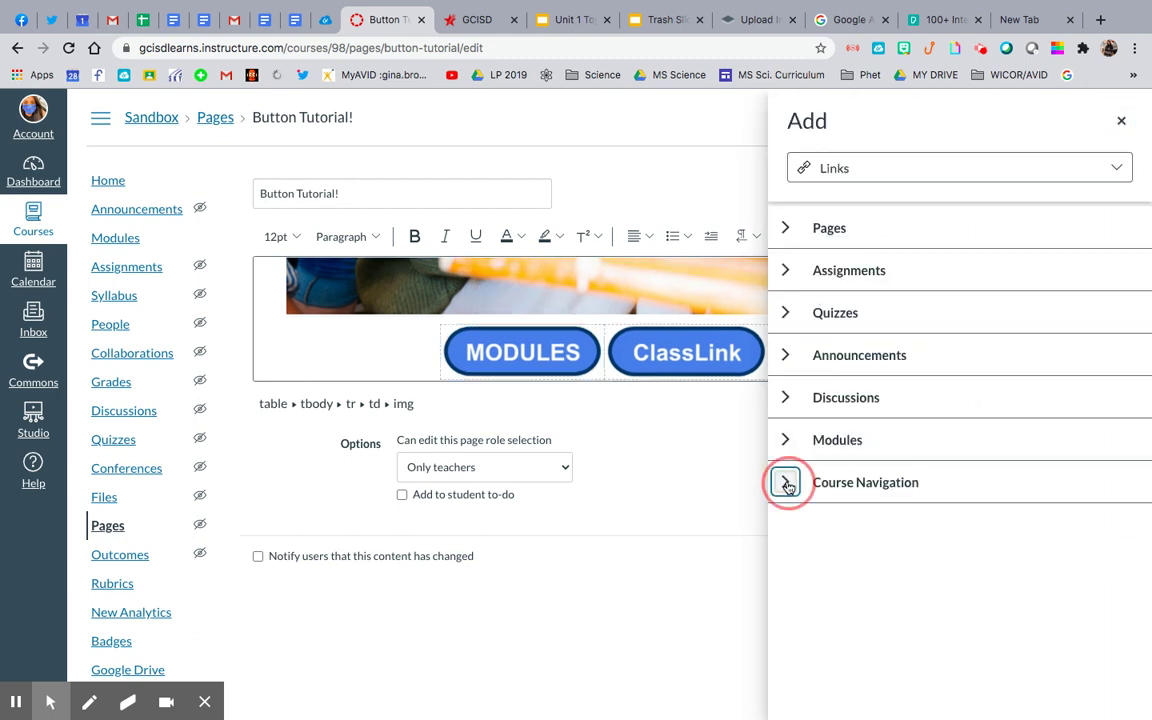
{"action": "scroll", "coordinate": [871, 585], "scroll_direction": "down", "scroll_amount": 2}
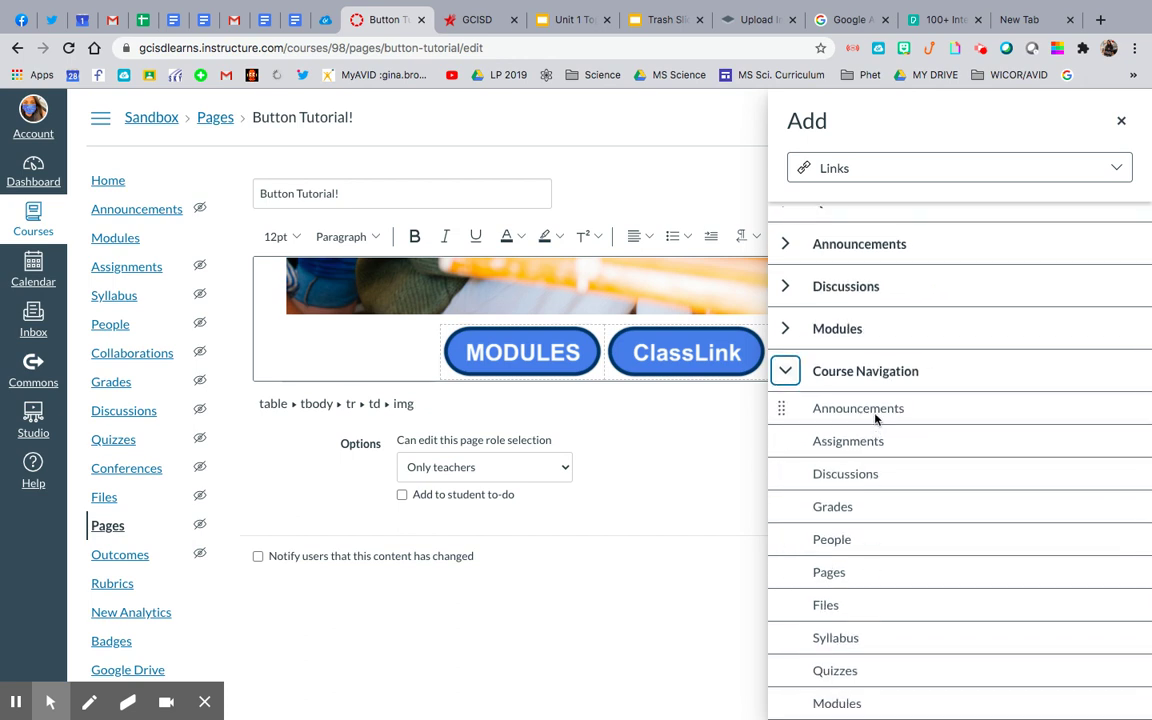
{"action": "scroll", "coordinate": [877, 415], "scroll_direction": "down", "scroll_amount": 1}
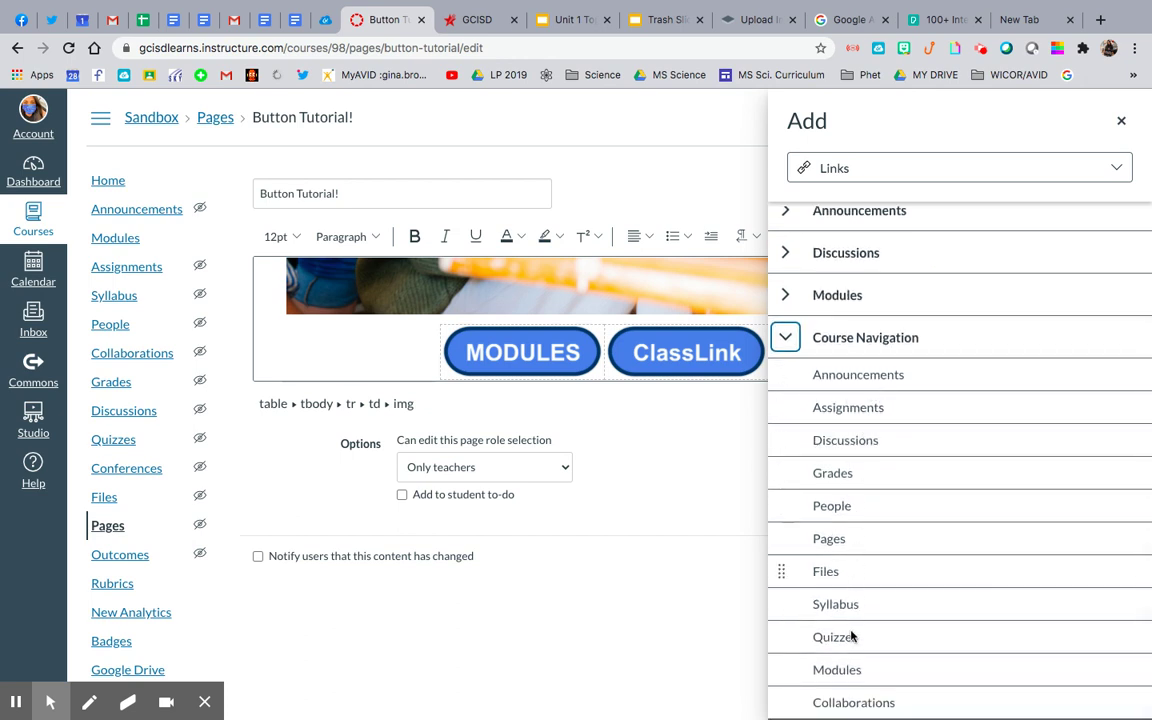
{"action": "scroll", "coordinate": [900, 506], "scroll_direction": "down", "scroll_amount": 2}
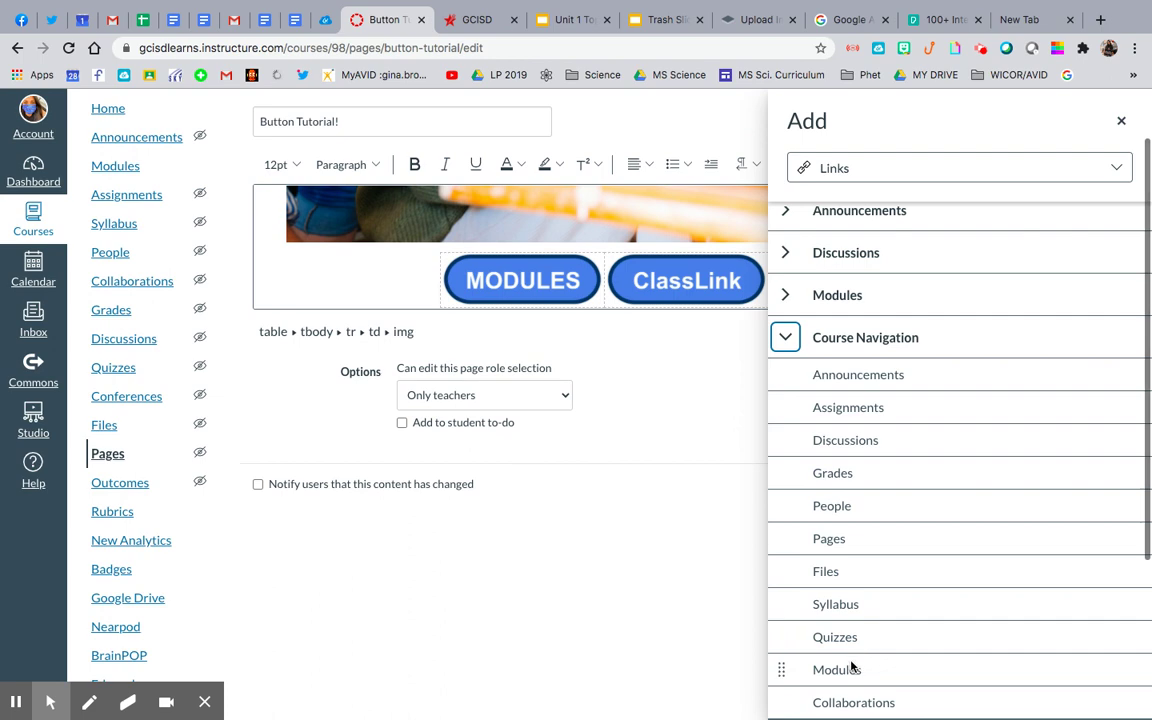
{"action": "left_click", "coordinate": [836, 669]}
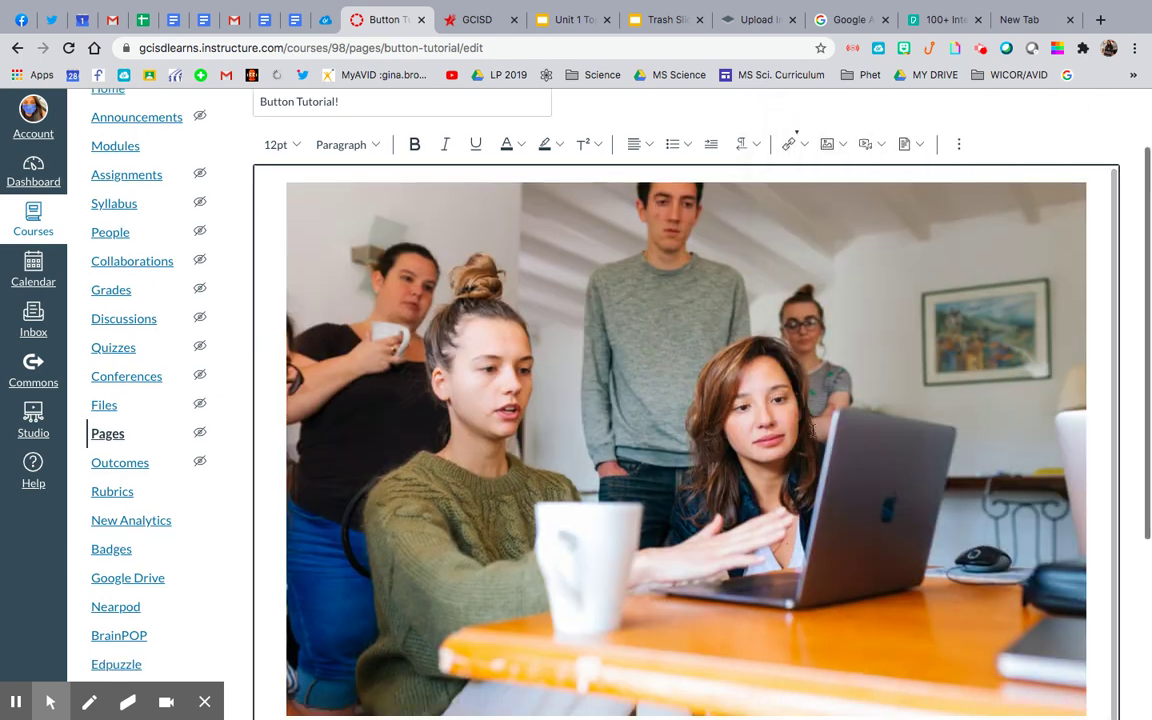
Select the ClassLink button image and bring up the ClassLink tab
{"action": "scroll", "coordinate": [812, 430], "scroll_direction": "down", "scroll_amount": 3}
{"action": "left_click", "coordinate": [732, 472]}
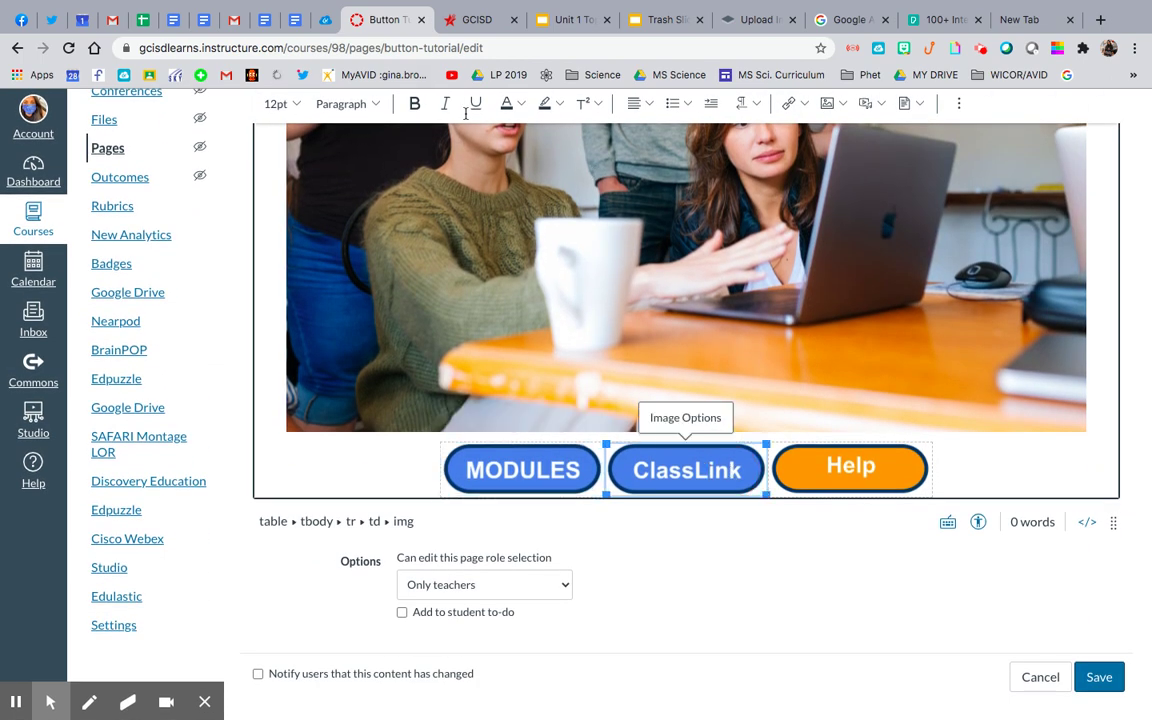
{"action": "left_click", "coordinate": [325, 20]}
Trim the ClassLink web address to myapps.classlink.com and load it
{"action": "left_click", "coordinate": [293, 48]}
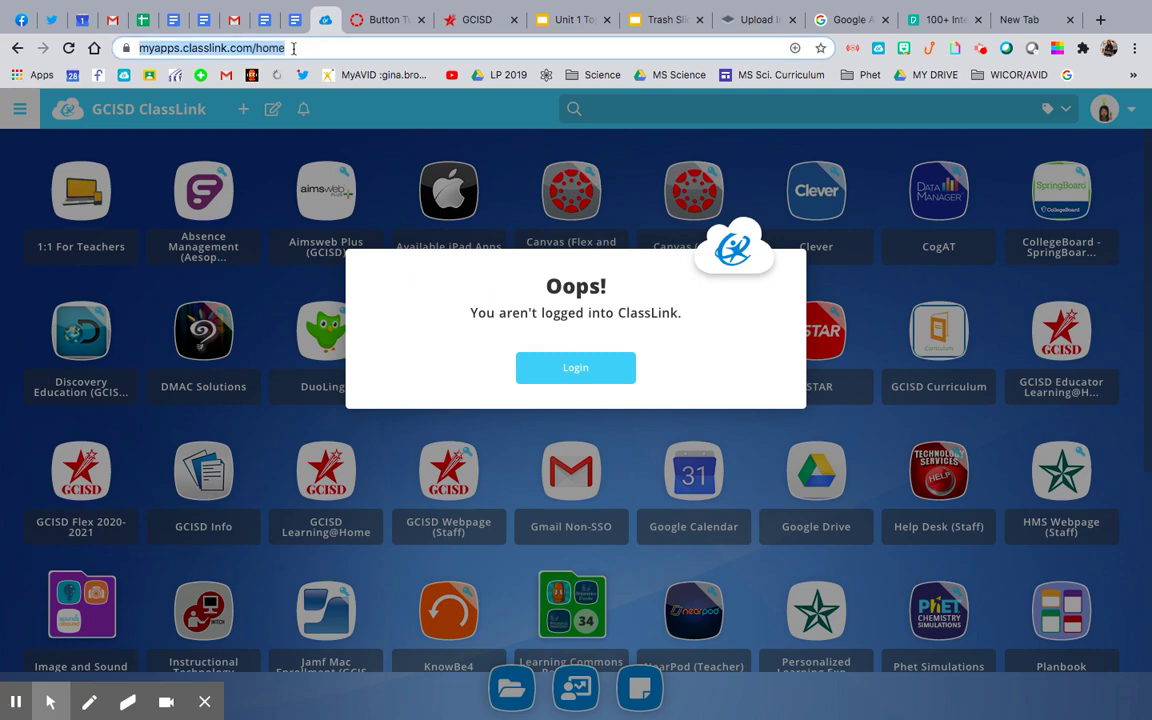
{"action": "left_click", "coordinate": [293, 48]}
{"action": "key", "text": "BackSpace"}
{"action": "key", "text": "BackSpace"}
{"action": "key", "text": "BackSpace"}
{"action": "key", "text": "BackSpace"}
{"action": "key", "text": "BackSpace"}
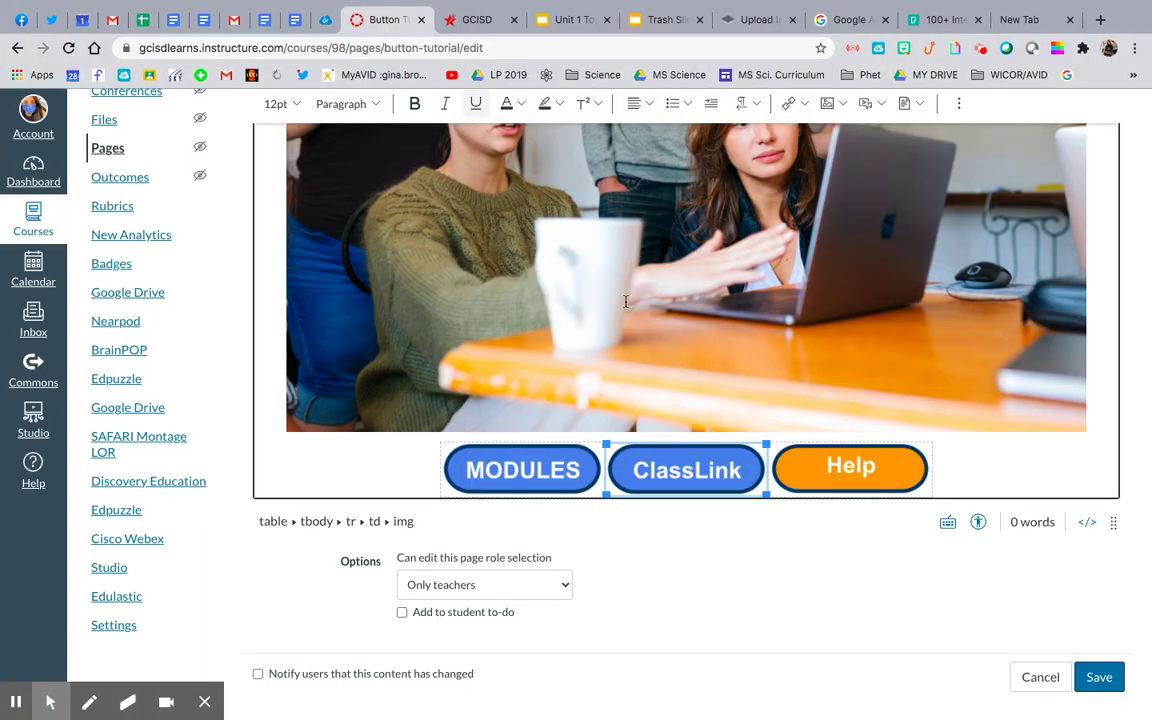
Link the ClassLink button image to the pasted ClassLink address as an external link
{"action": "left_click", "coordinate": [680, 484]}
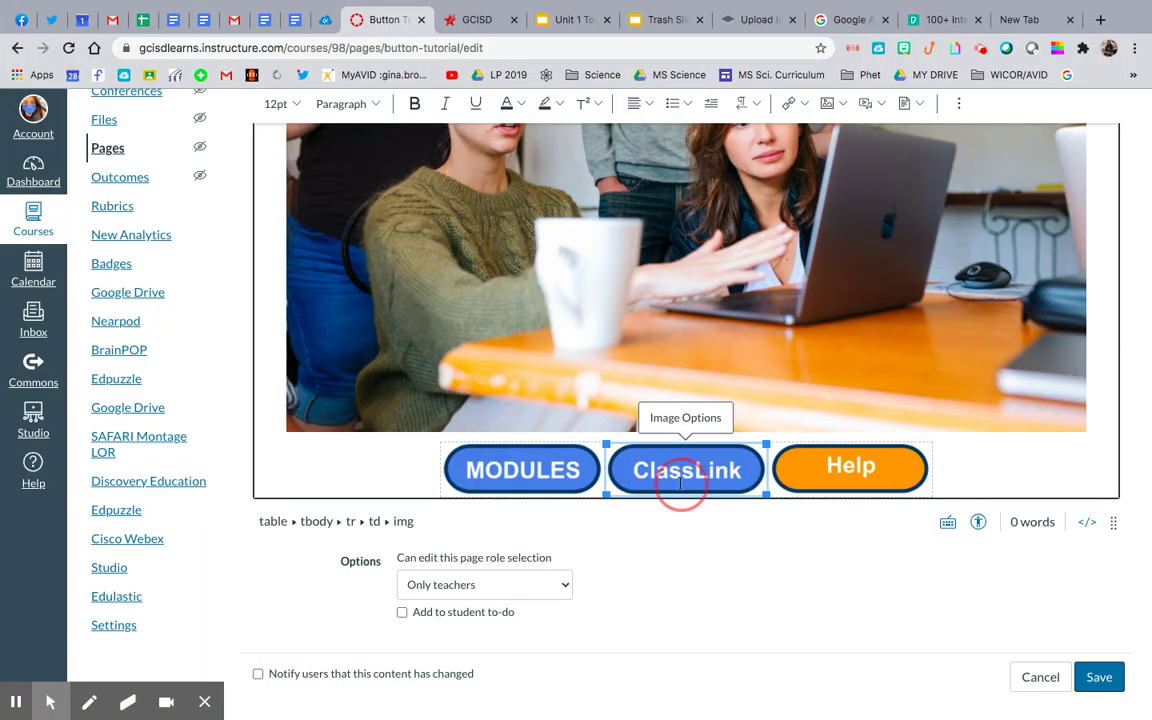
{"action": "left_click", "coordinate": [789, 103]}
{"action": "left_click", "coordinate": [813, 134]}
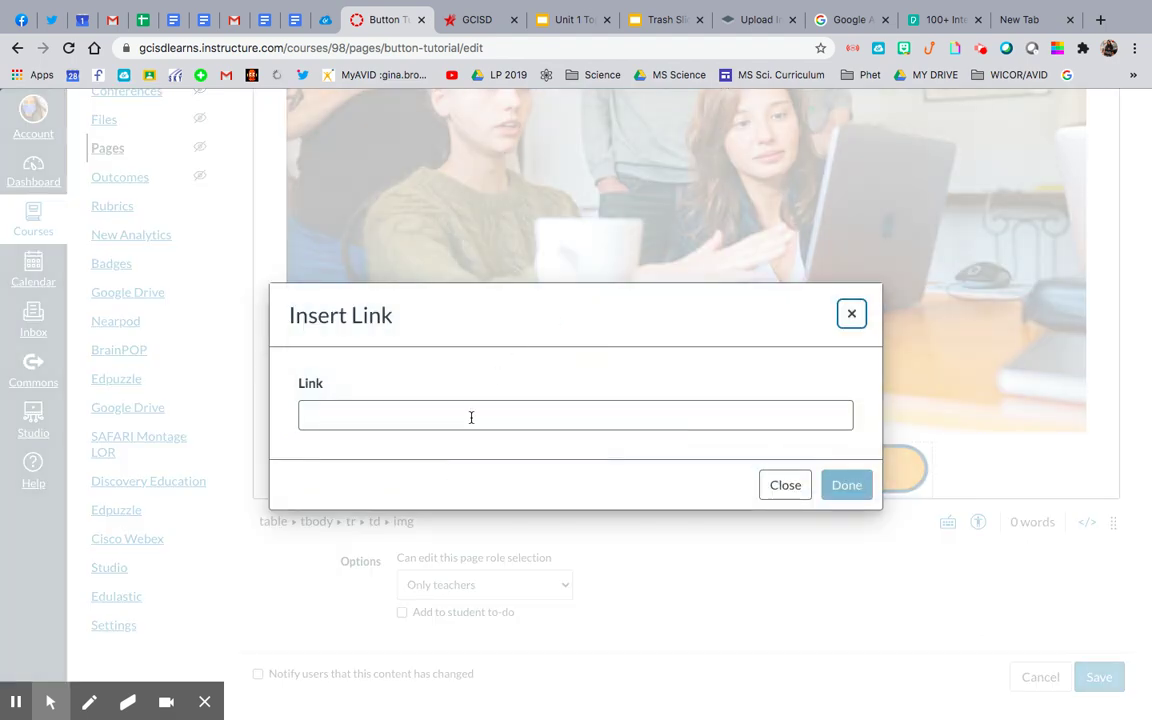
{"action": "left_click", "coordinate": [471, 417]}
{"action": "key", "text": "super+v"}
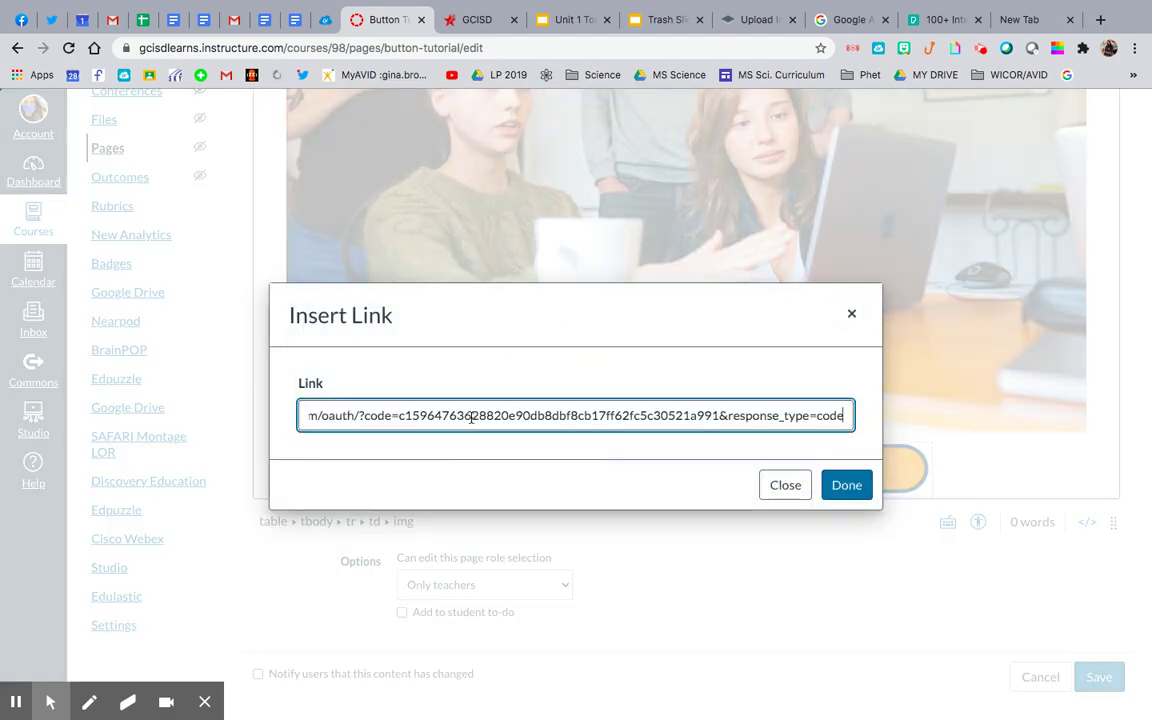
{"action": "key", "text": "Return"}
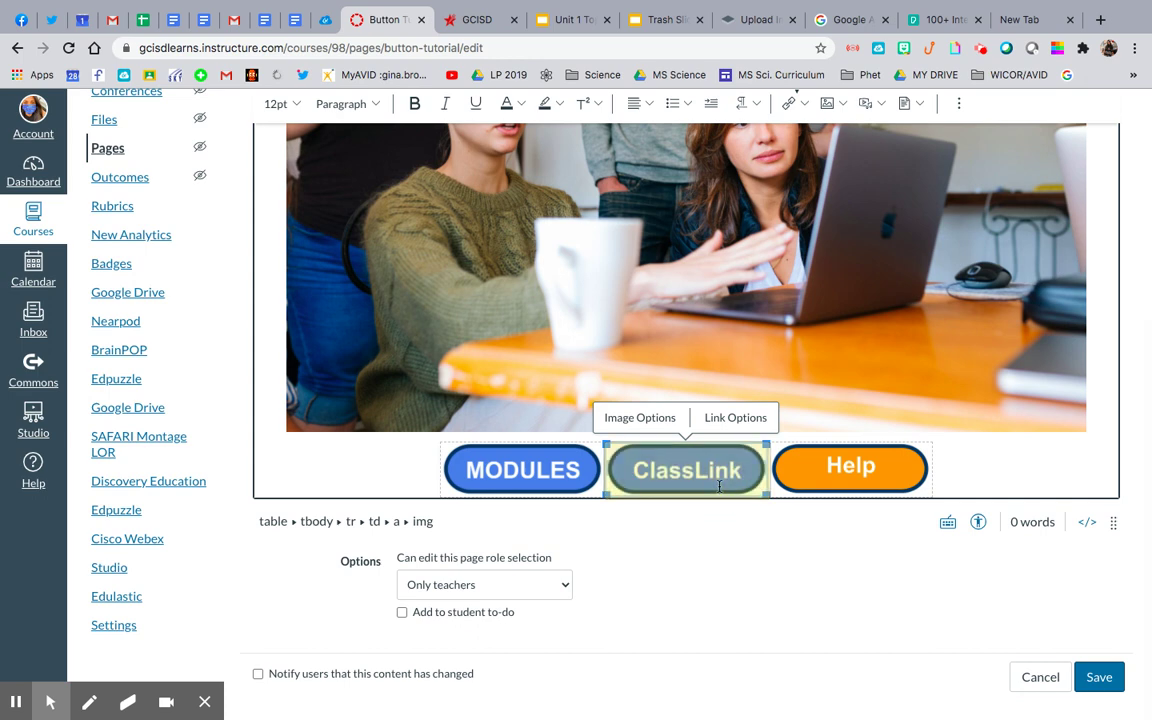
Open Course Links for the orange Help button and show the list of course pages
{"action": "left_click", "coordinate": [850, 470]}
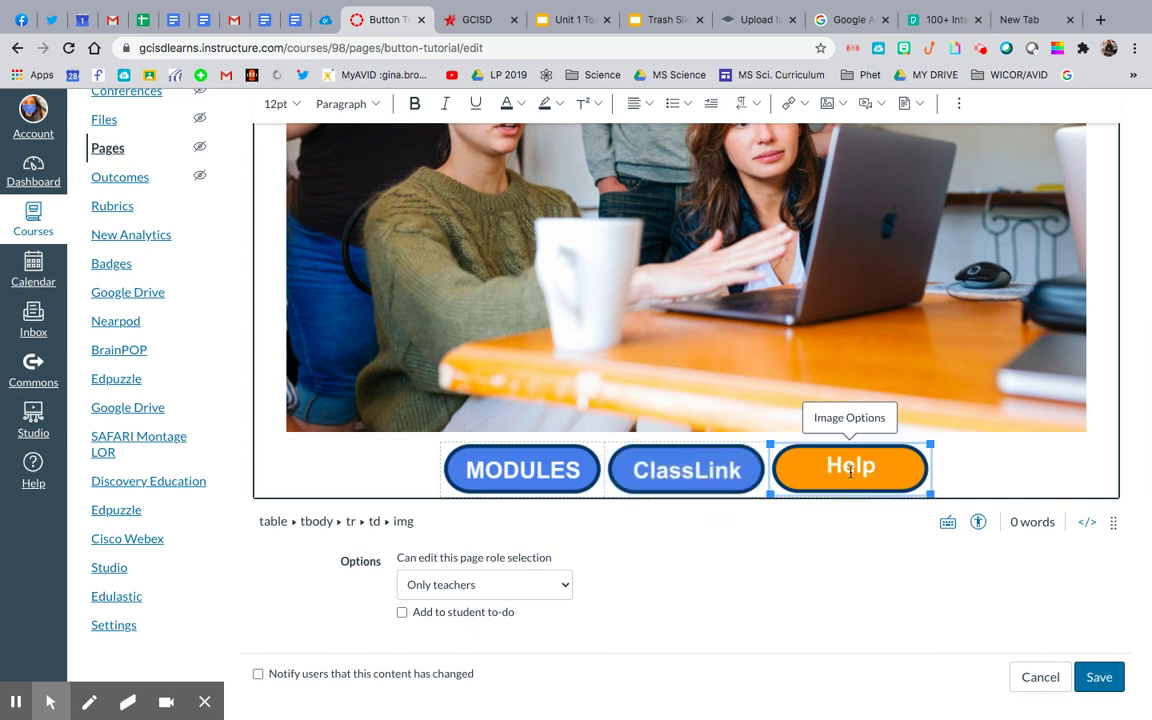
{"action": "left_click", "coordinate": [790, 103]}
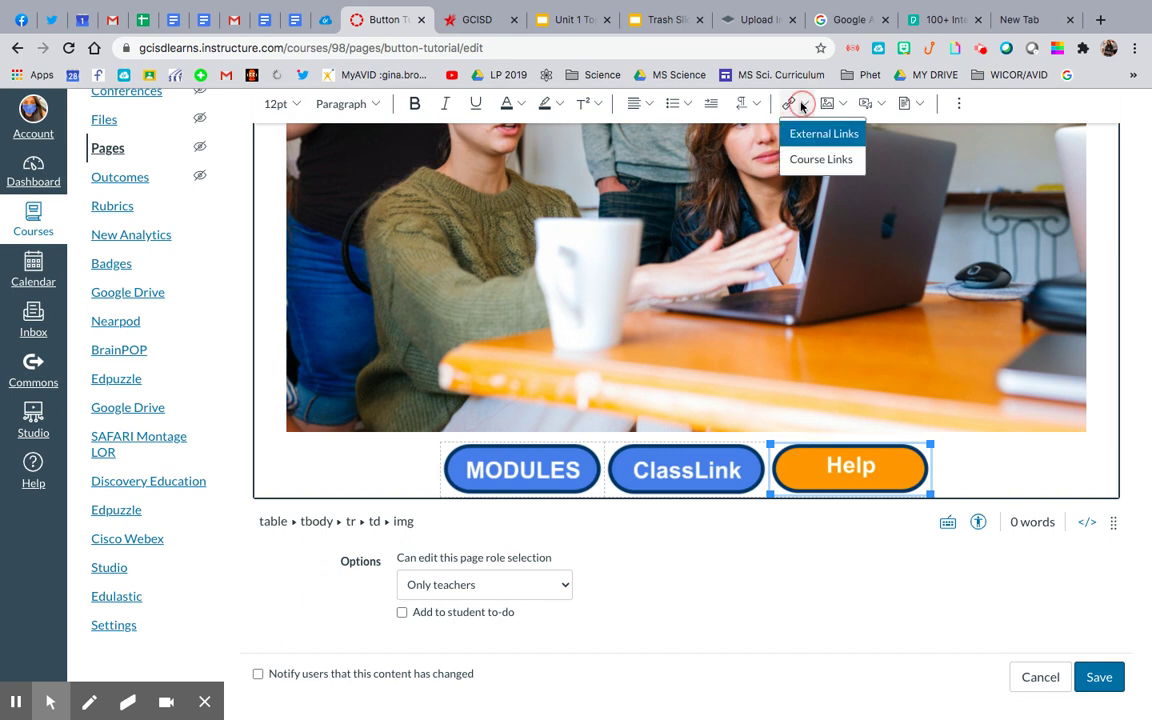
{"action": "left_click", "coordinate": [801, 168]}
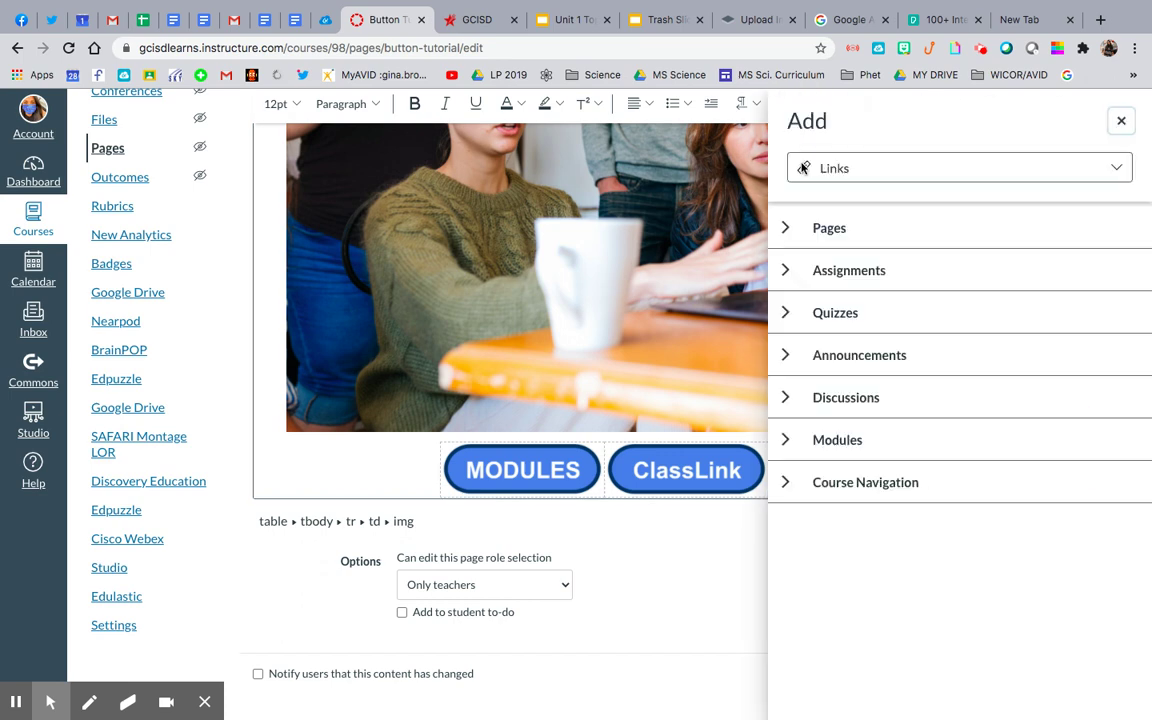
{"action": "left_click", "coordinate": [788, 228]}
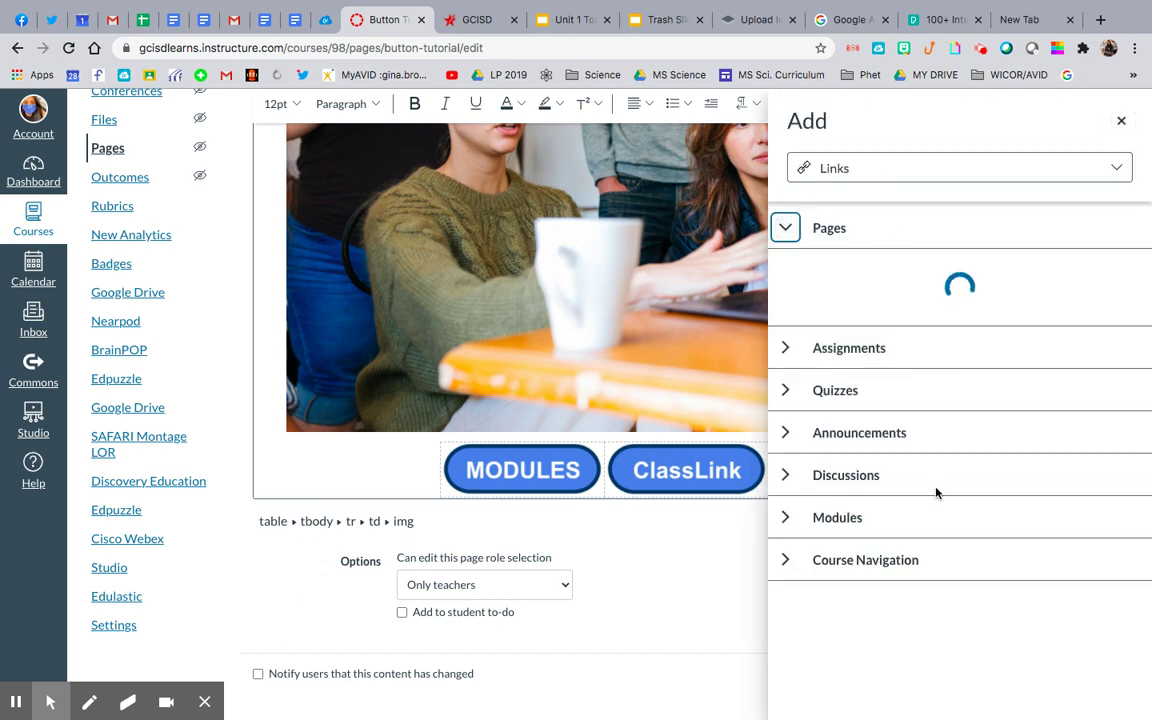
{"action": "scroll", "coordinate": [952, 330], "scroll_direction": "down", "scroll_amount": 10}
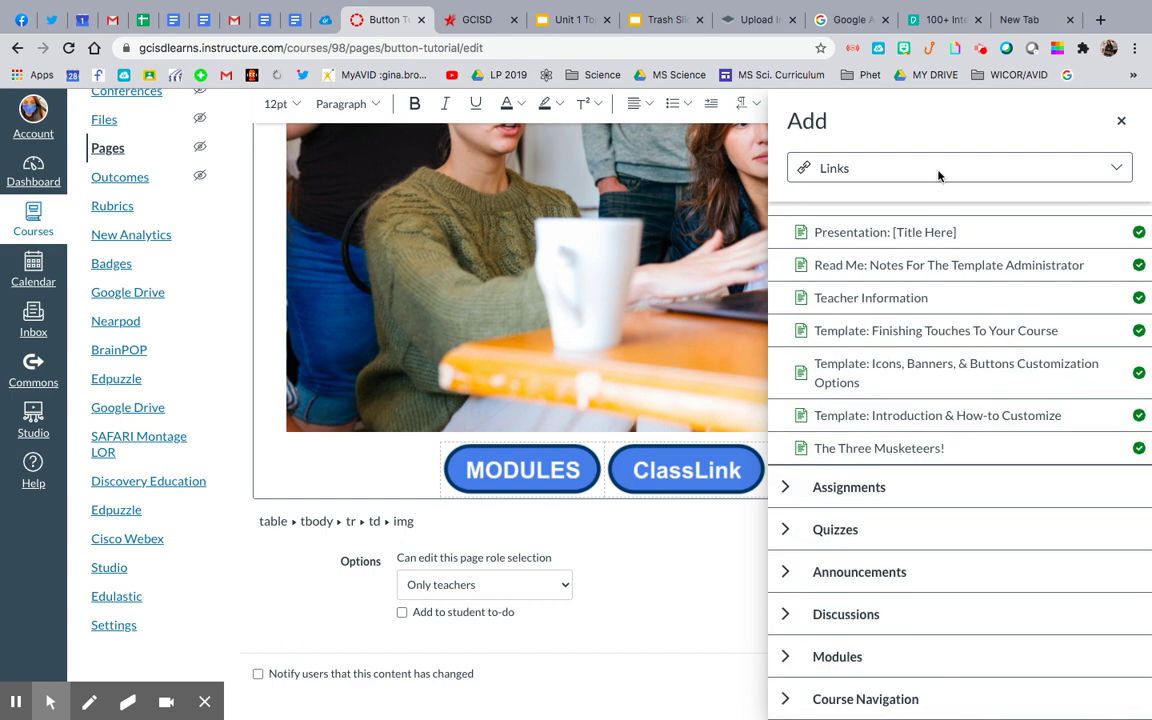
{"action": "left_click", "coordinate": [938, 175]}
{"action": "left_click", "coordinate": [934, 196]}
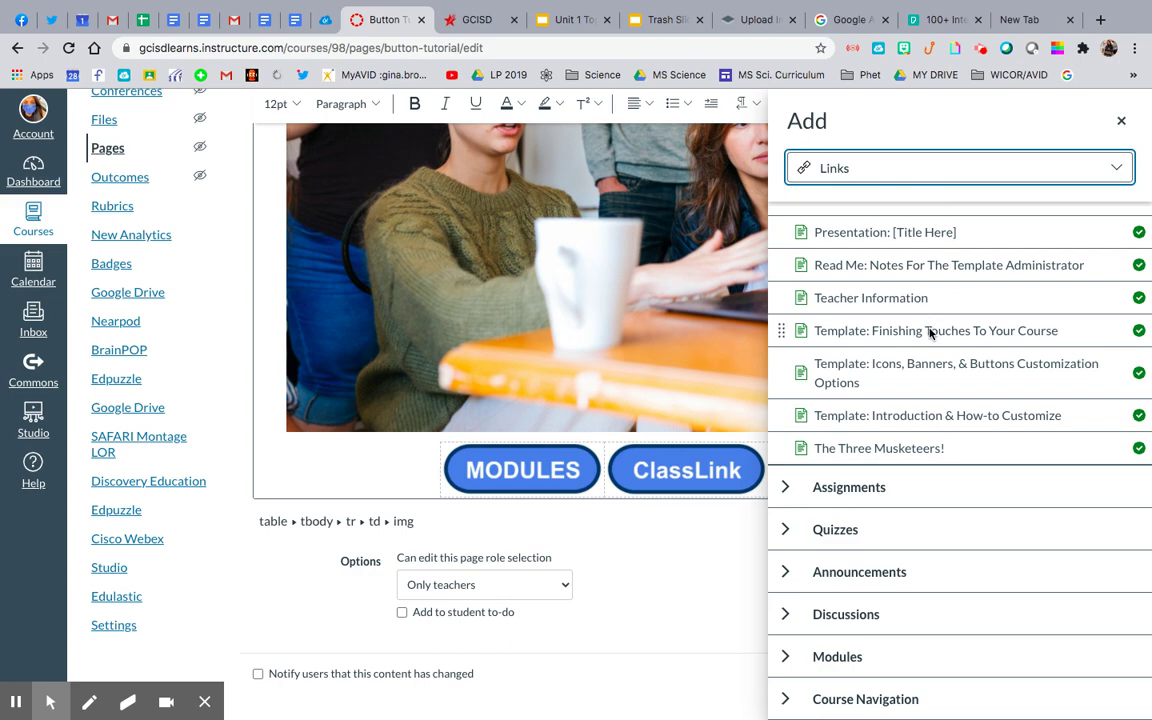
Link the Help button to the Class Overview page and save Button Tutorial!
{"action": "scroll", "coordinate": [929, 333], "scroll_direction": "up", "scroll_amount": 10}
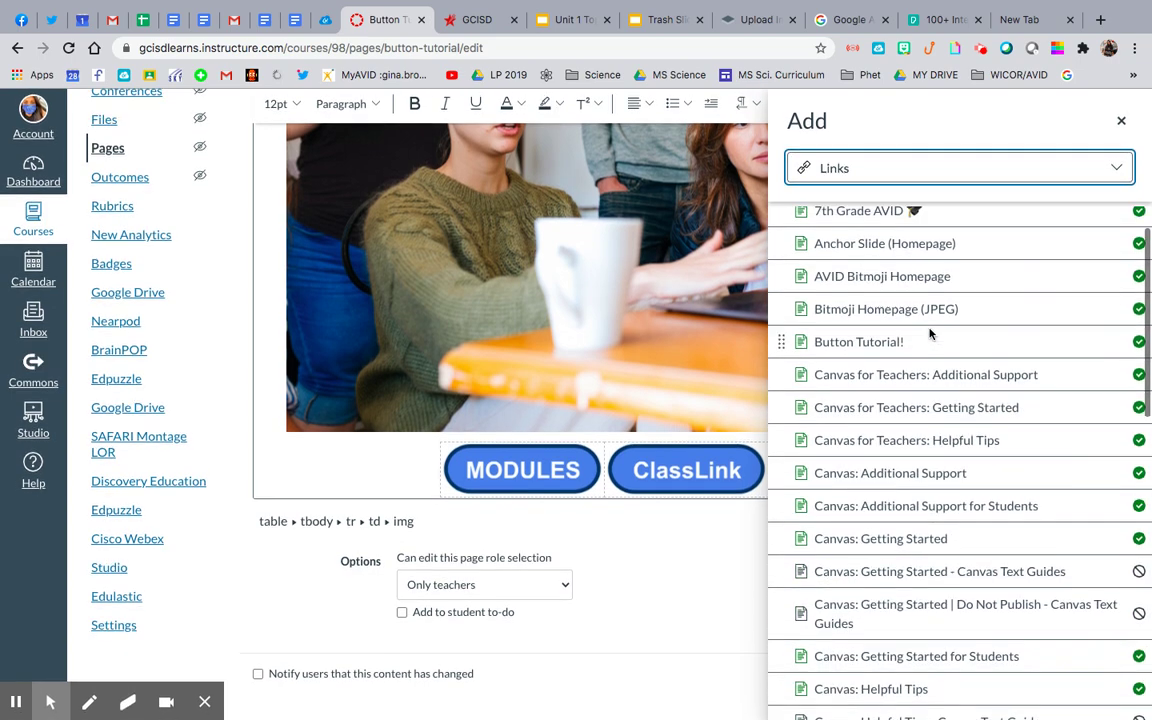
{"action": "scroll", "coordinate": [929, 333], "scroll_direction": "up", "scroll_amount": 1}
{"action": "scroll", "coordinate": [929, 333], "scroll_direction": "down", "scroll_amount": 3}
{"action": "scroll", "coordinate": [929, 333], "scroll_direction": "up", "scroll_amount": 1}
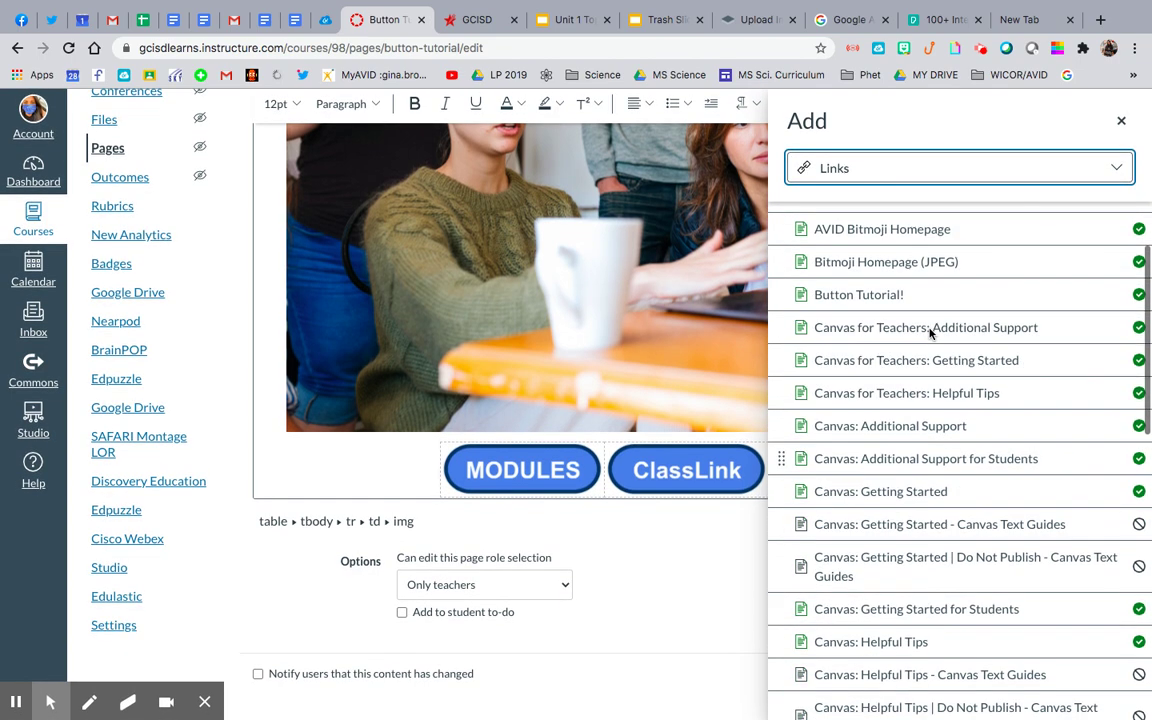
{"action": "scroll", "coordinate": [931, 332], "scroll_direction": "up", "scroll_amount": 2}
{"action": "scroll", "coordinate": [967, 424], "scroll_direction": "down", "scroll_amount": 8}
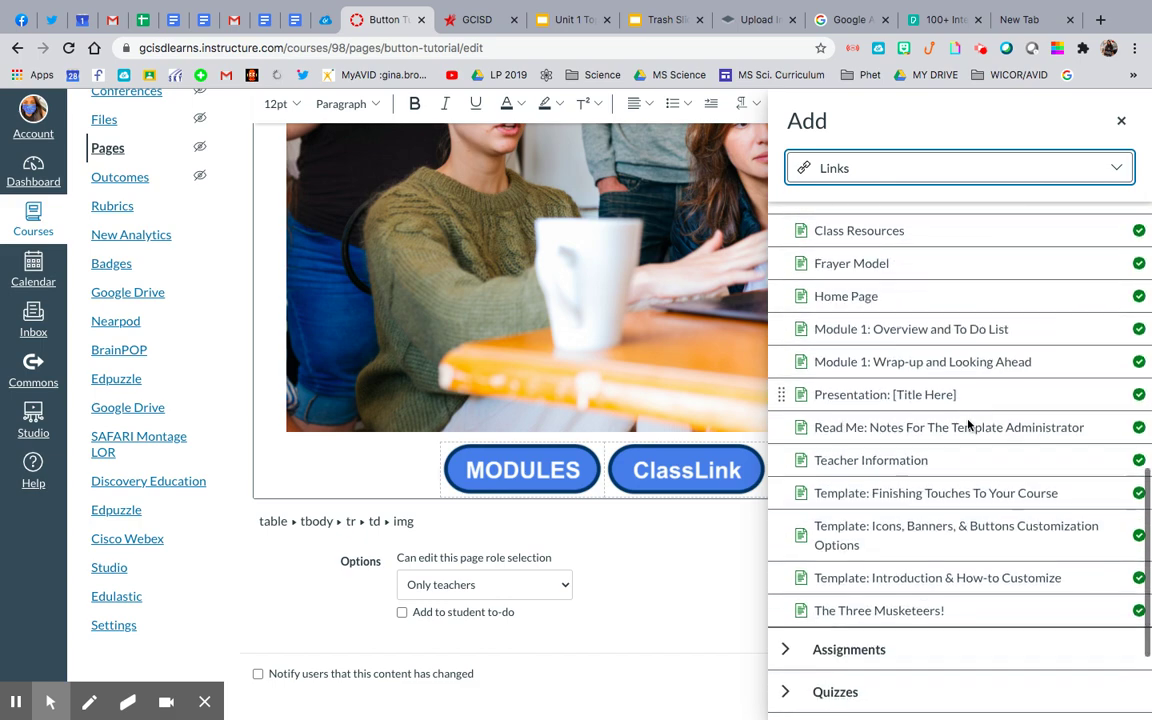
{"action": "scroll", "coordinate": [967, 424], "scroll_direction": "down", "scroll_amount": 2}
{"action": "scroll", "coordinate": [964, 429], "scroll_direction": "up", "scroll_amount": 2}
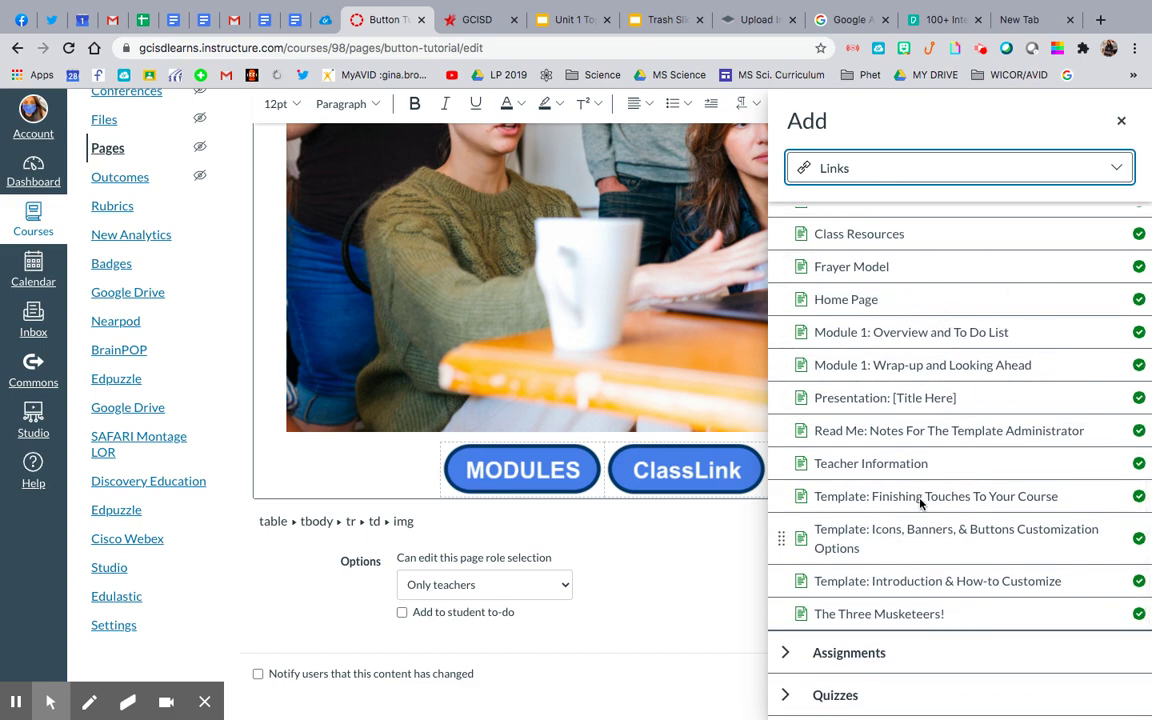
{"action": "scroll", "coordinate": [952, 432], "scroll_direction": "up", "scroll_amount": 4}
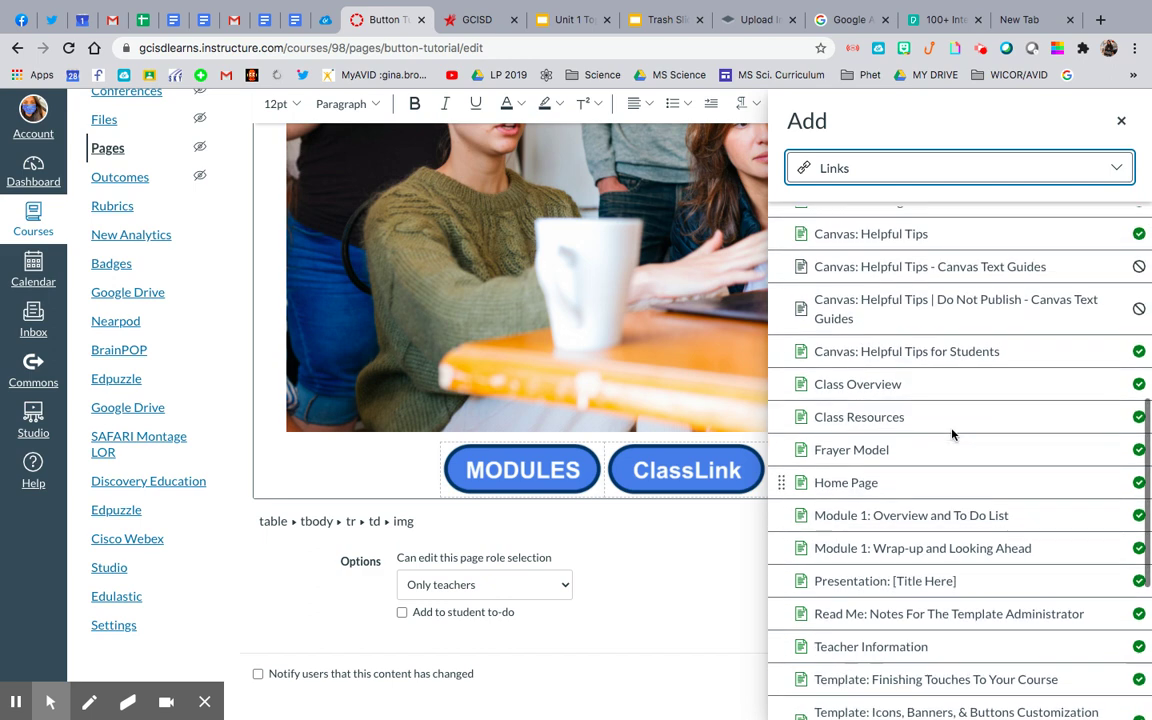
{"action": "left_click", "coordinate": [879, 389]}
{"action": "left_click", "coordinate": [1099, 677]}
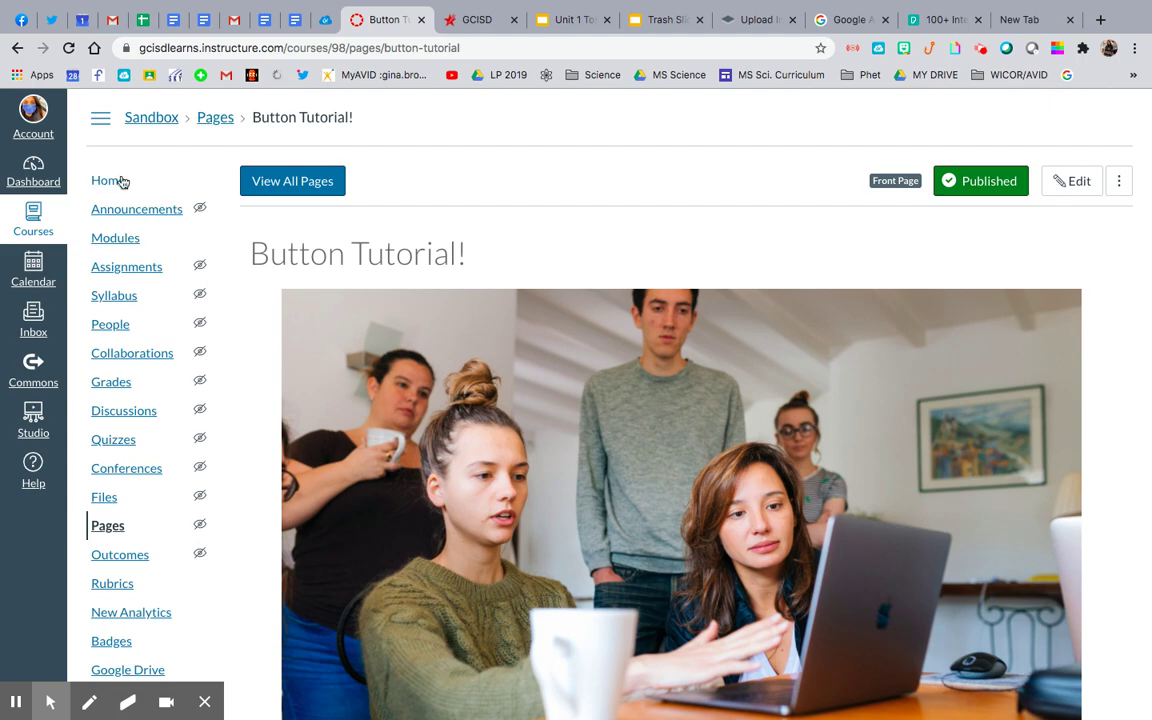
Open the Sandbox home page, check that the MODULES button opens Modules, then return home
{"action": "left_click", "coordinate": [119, 180]}
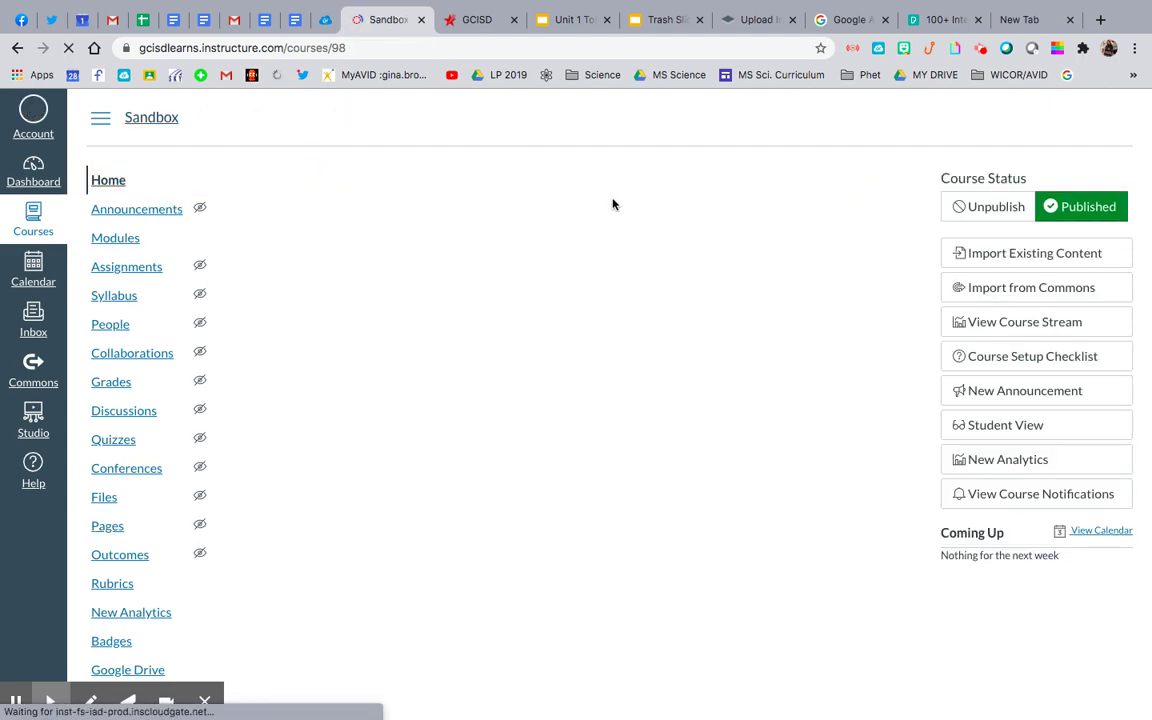
{"action": "scroll", "coordinate": [755, 515], "scroll_direction": "down", "scroll_amount": 5}
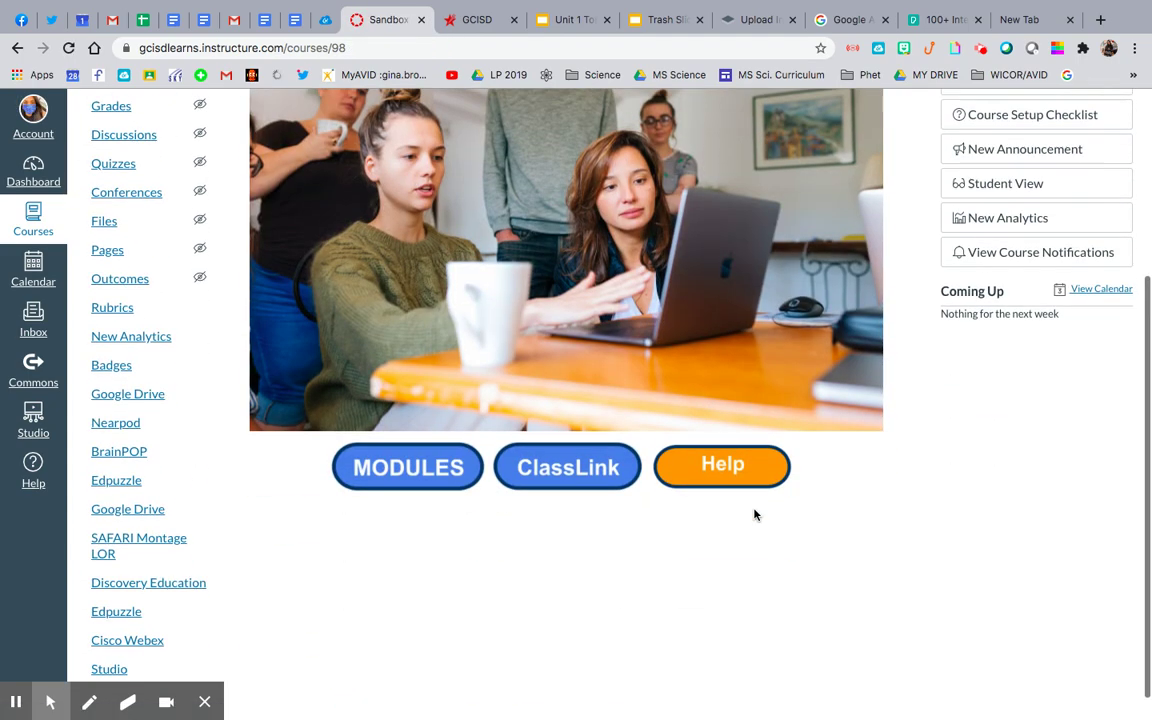
{"action": "scroll", "coordinate": [754, 514], "scroll_direction": "up", "scroll_amount": 2}
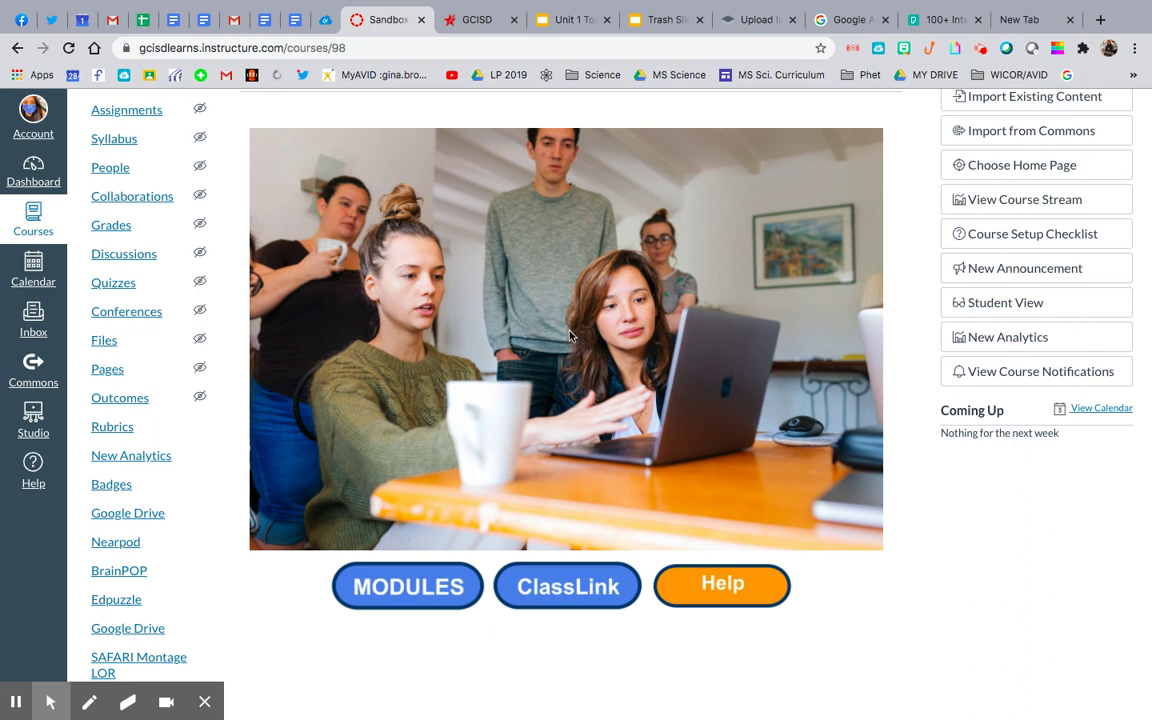
{"action": "left_click", "coordinate": [411, 587]}
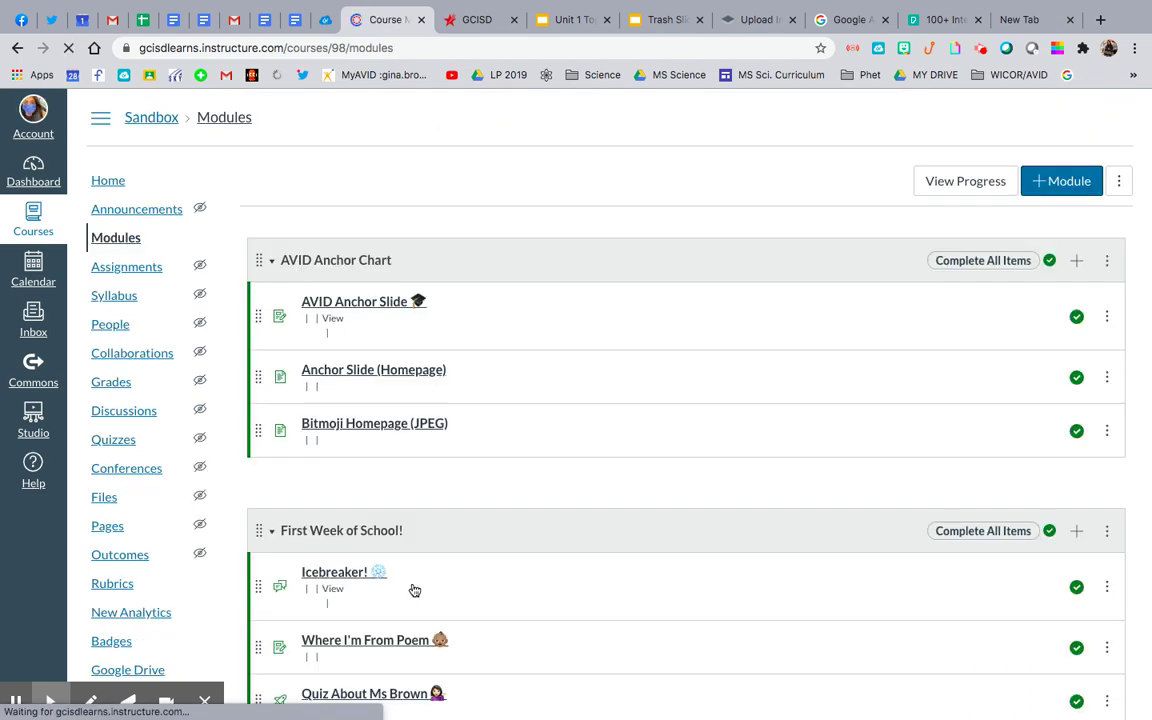
{"action": "left_click", "coordinate": [18, 48]}
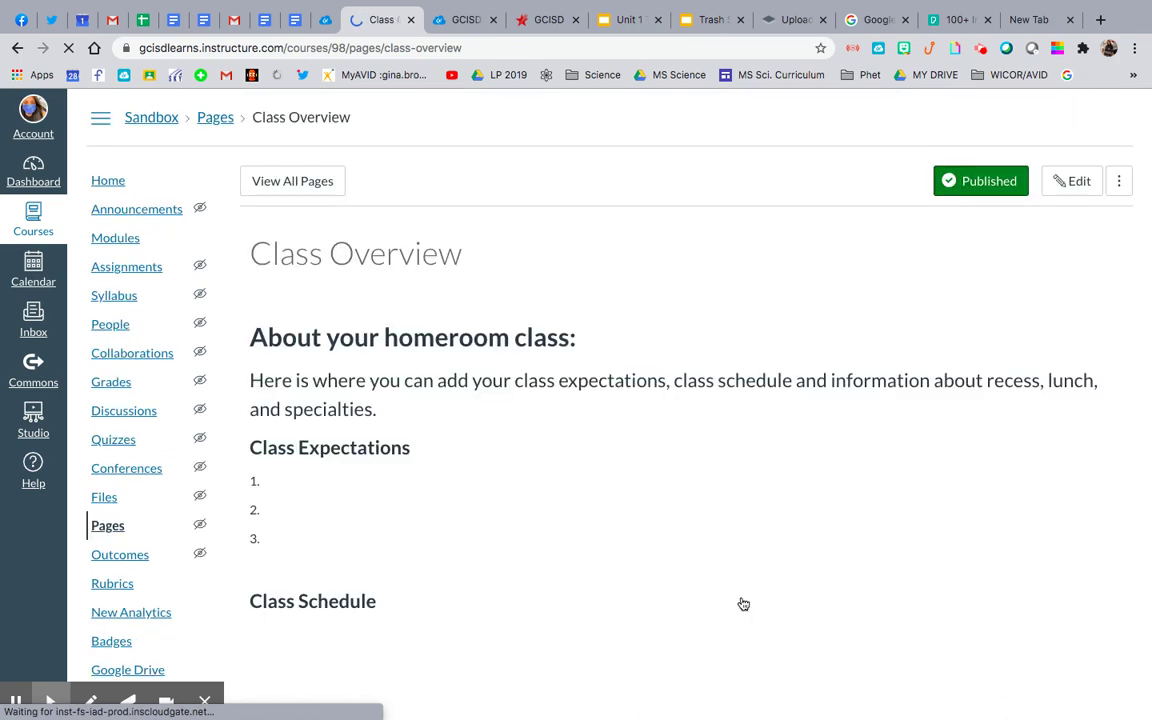
{"action": "scroll", "coordinate": [656, 519], "scroll_direction": "down", "scroll_amount": 3}
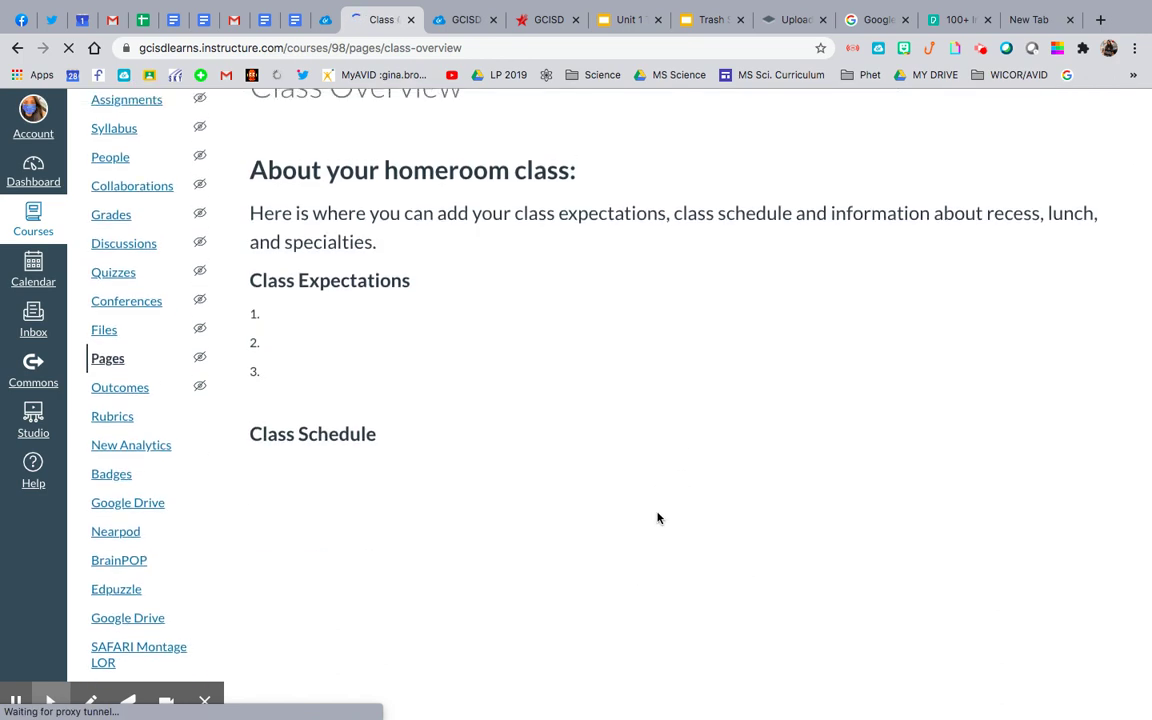
{"action": "scroll", "coordinate": [656, 519], "scroll_direction": "up", "scroll_amount": 3}
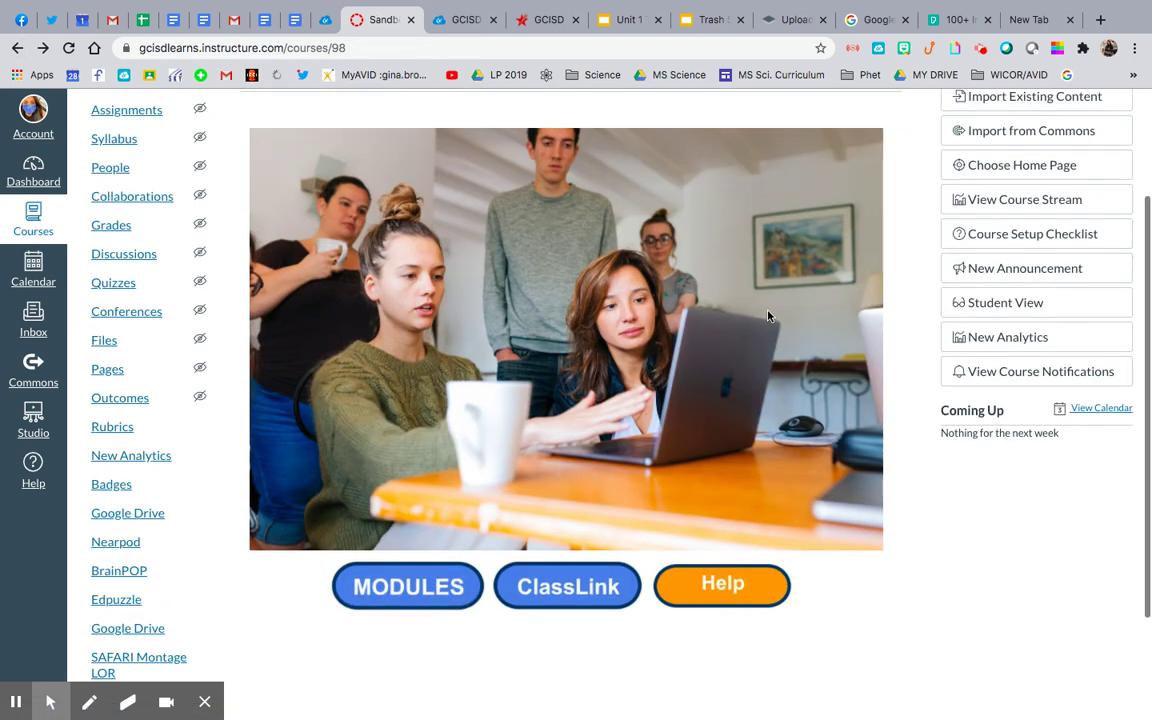
Replace the orange button's 'Help' label with 'Course Overview'
{"action": "key", "text": "ctrl+Right"}
{"action": "key", "text": "ctrl+Left"}
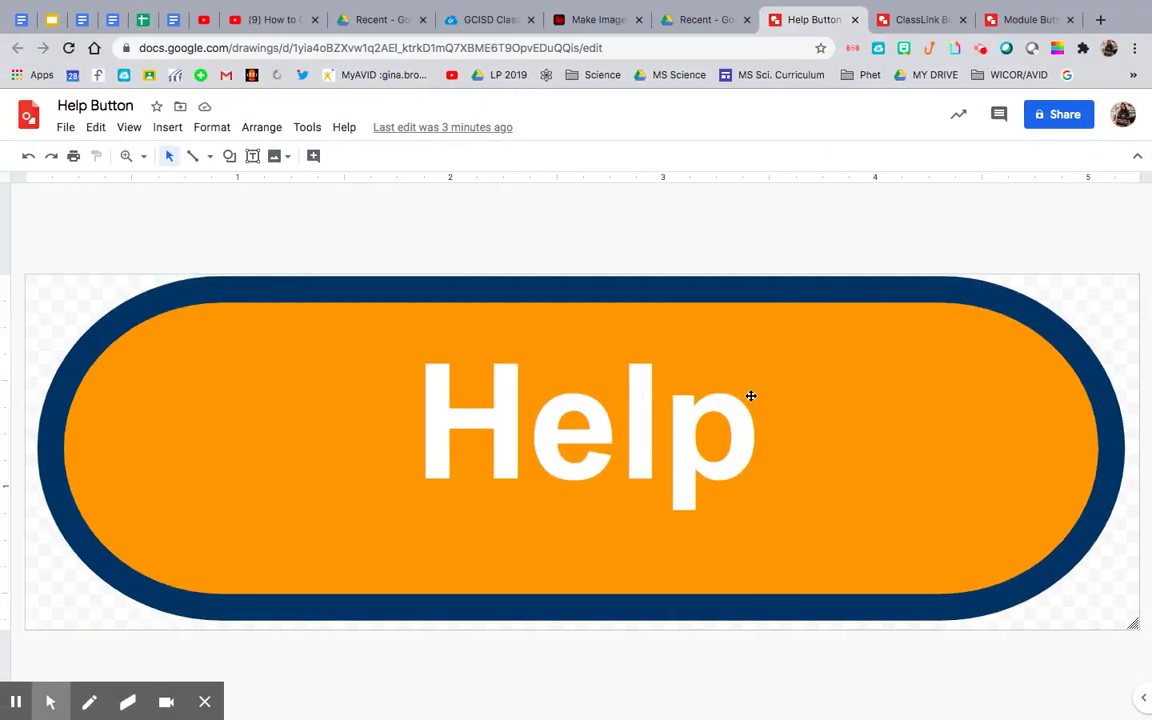
{"action": "double_click", "coordinate": [696, 438]}
{"action": "type", "text": "Cour"}
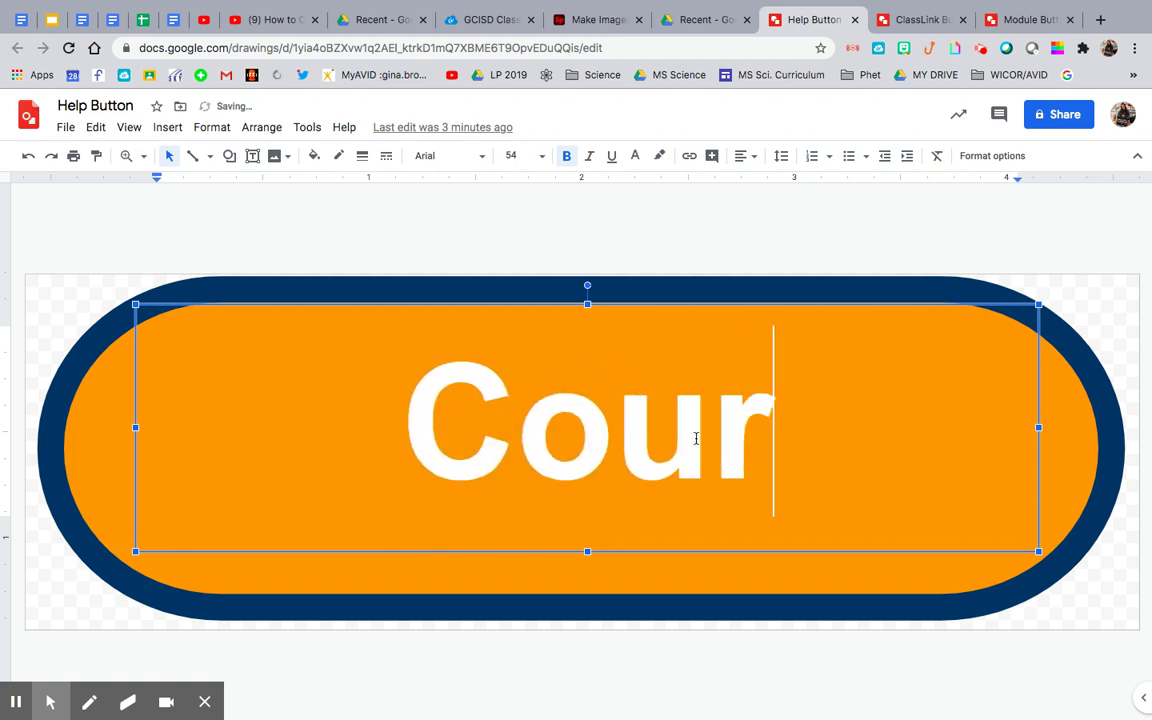
{"action": "type", "text": "se Overview"}
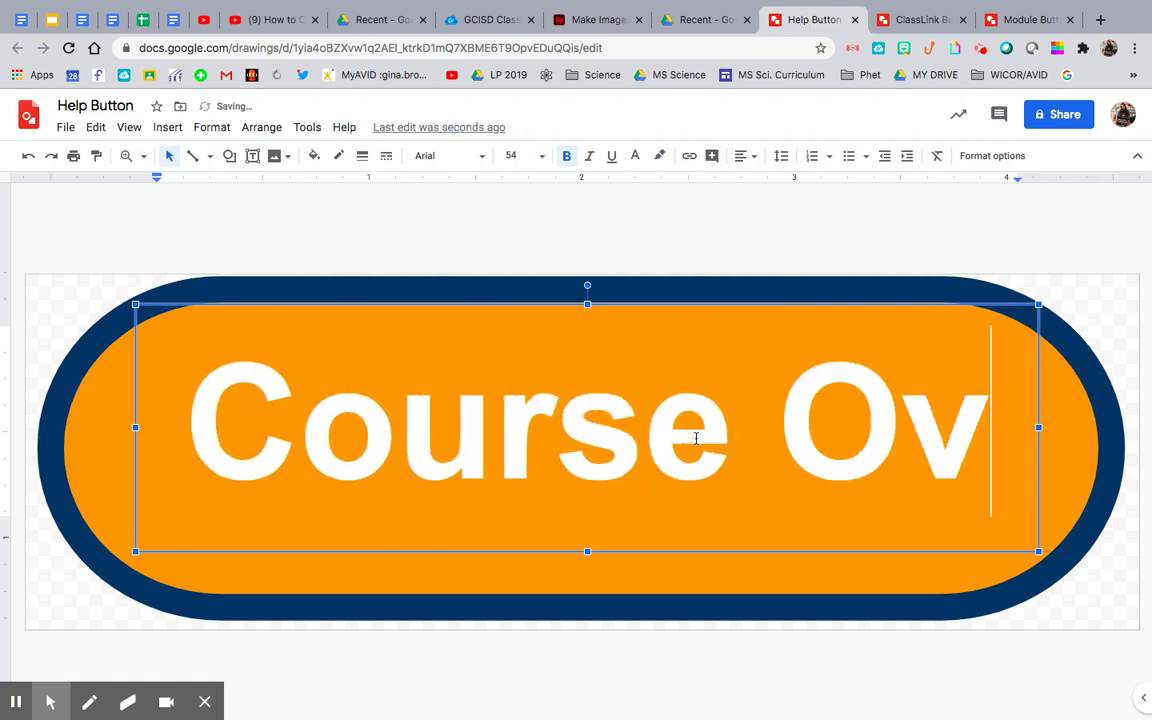
Set the 'Course Overview' label to size 40 and nudge the text box up to centre it
{"action": "triple_click", "coordinate": [645, 441]}
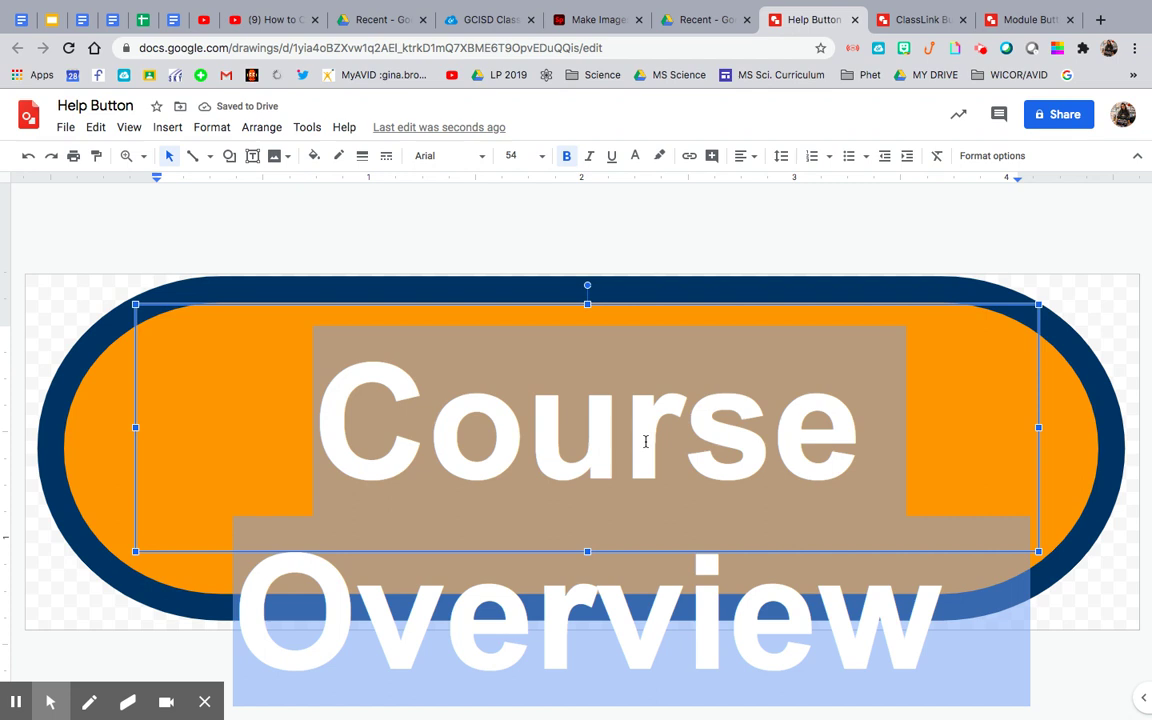
{"action": "left_click", "coordinate": [523, 155]}
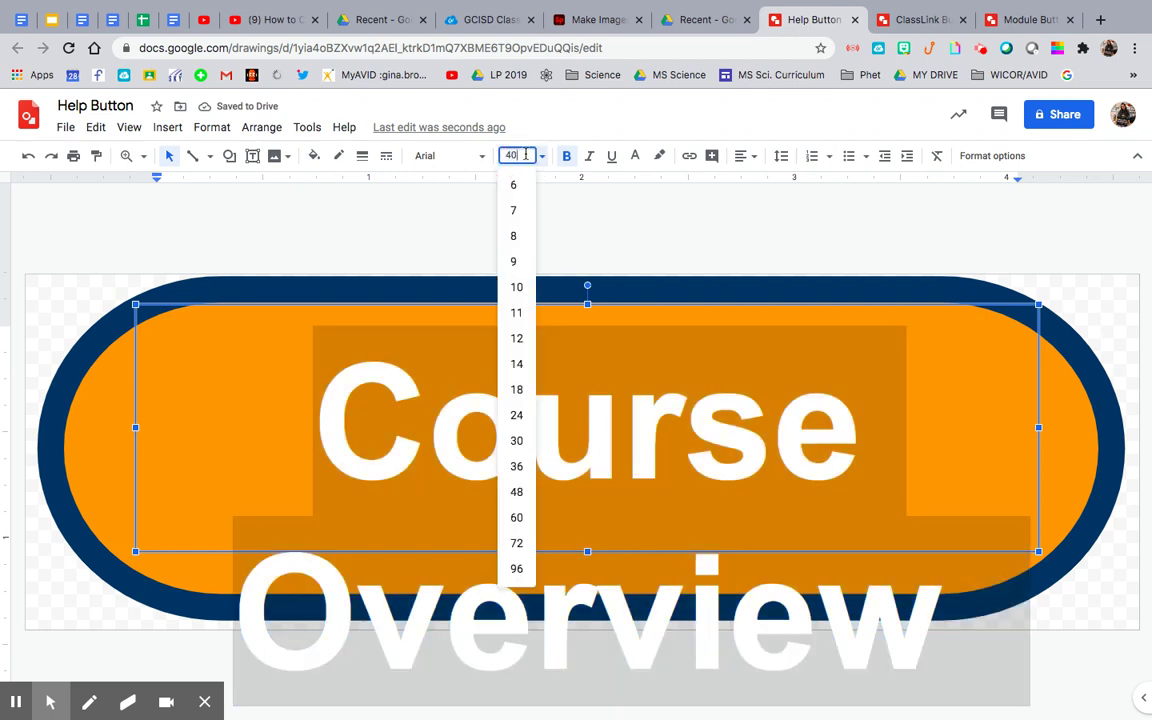
{"action": "key", "text": "Return"}
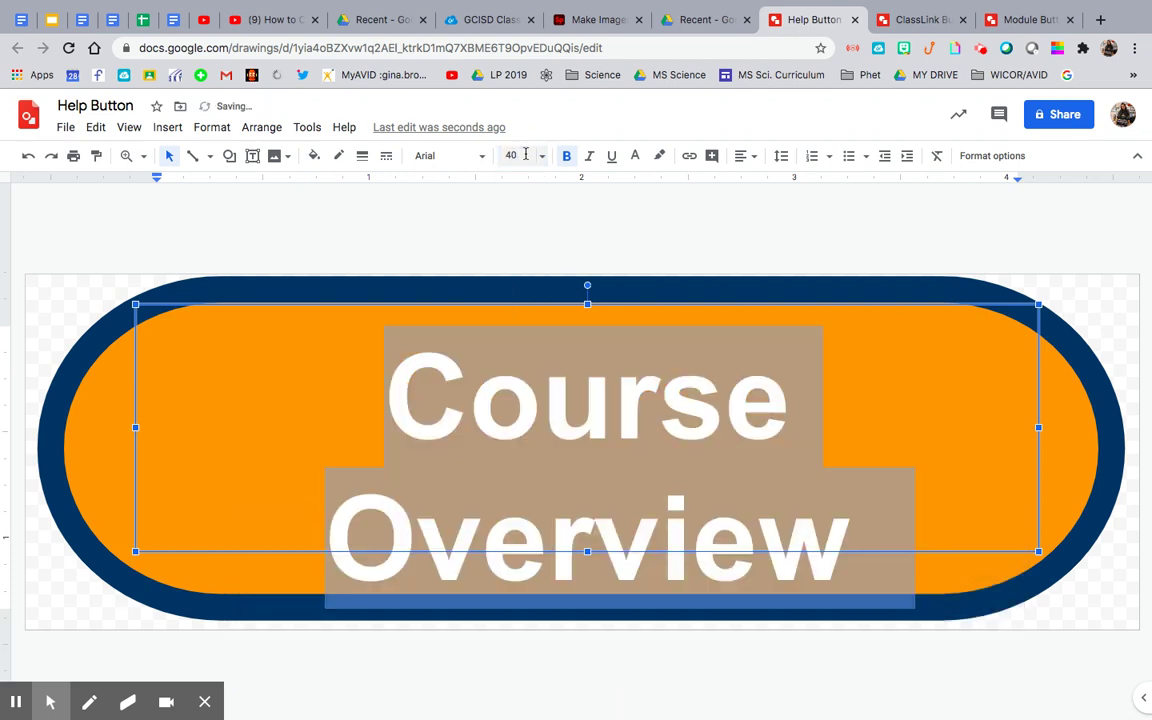
{"action": "left_click", "coordinate": [572, 305]}
{"action": "key", "text": "Up"}
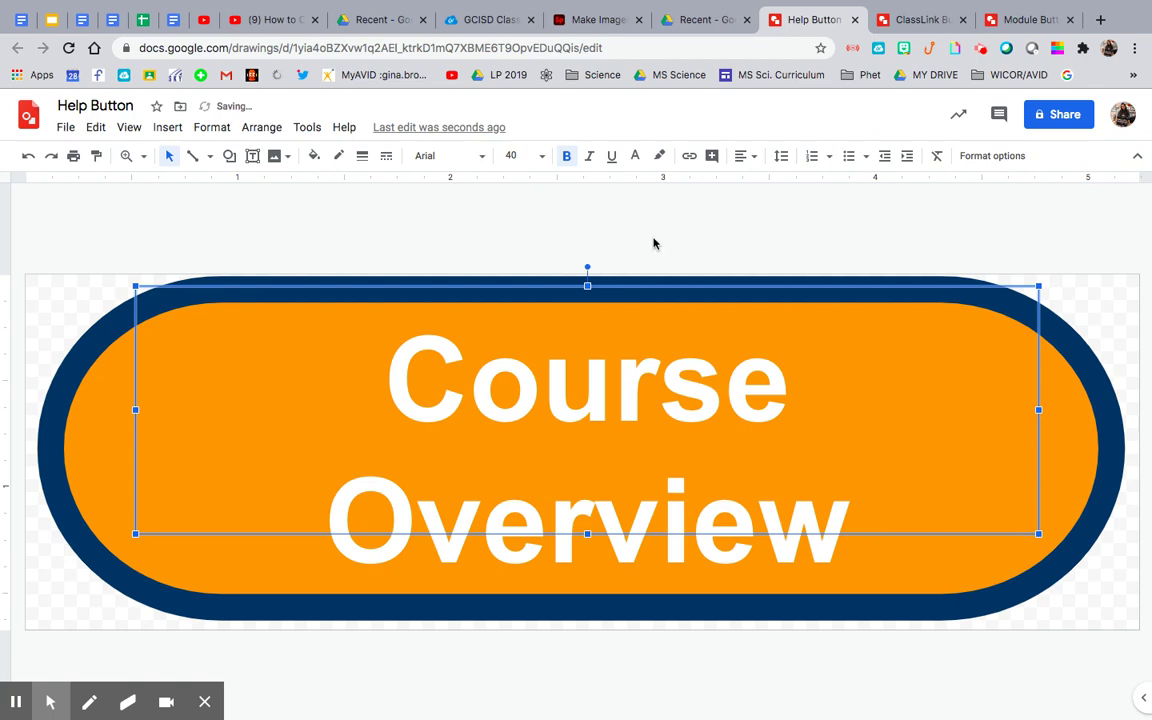
{"action": "left_click", "coordinate": [654, 243]}
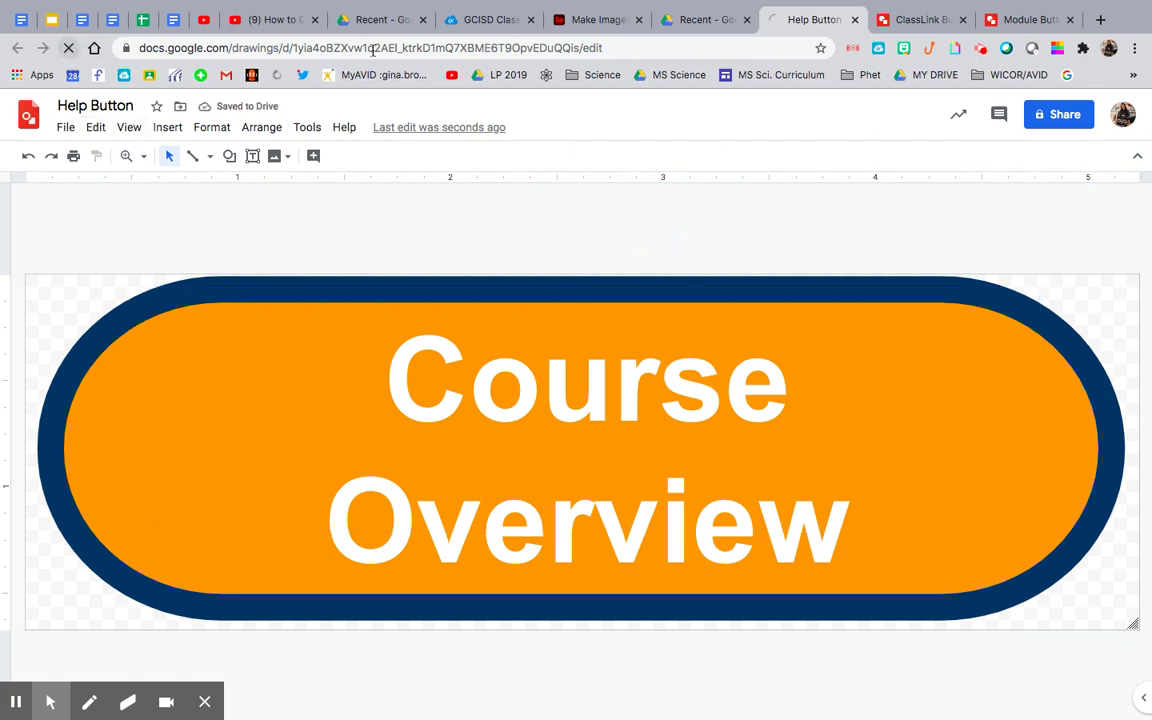
{"action": "key", "text": "ctrl+Left"}
{"action": "key", "text": "ctrl+Right"}
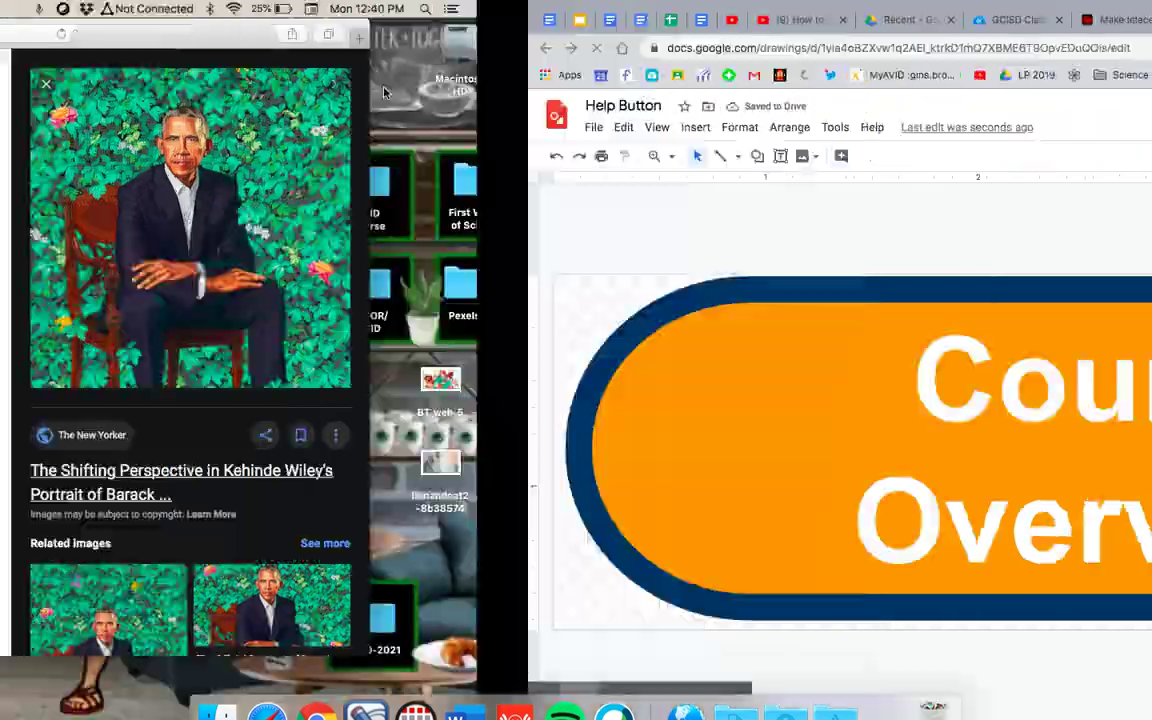
Edit Button Tutorial!, reload so the 'Course Overview' button image updates, and save the page
{"action": "scroll", "coordinate": [470, 200], "scroll_direction": "up", "scroll_amount": 5}
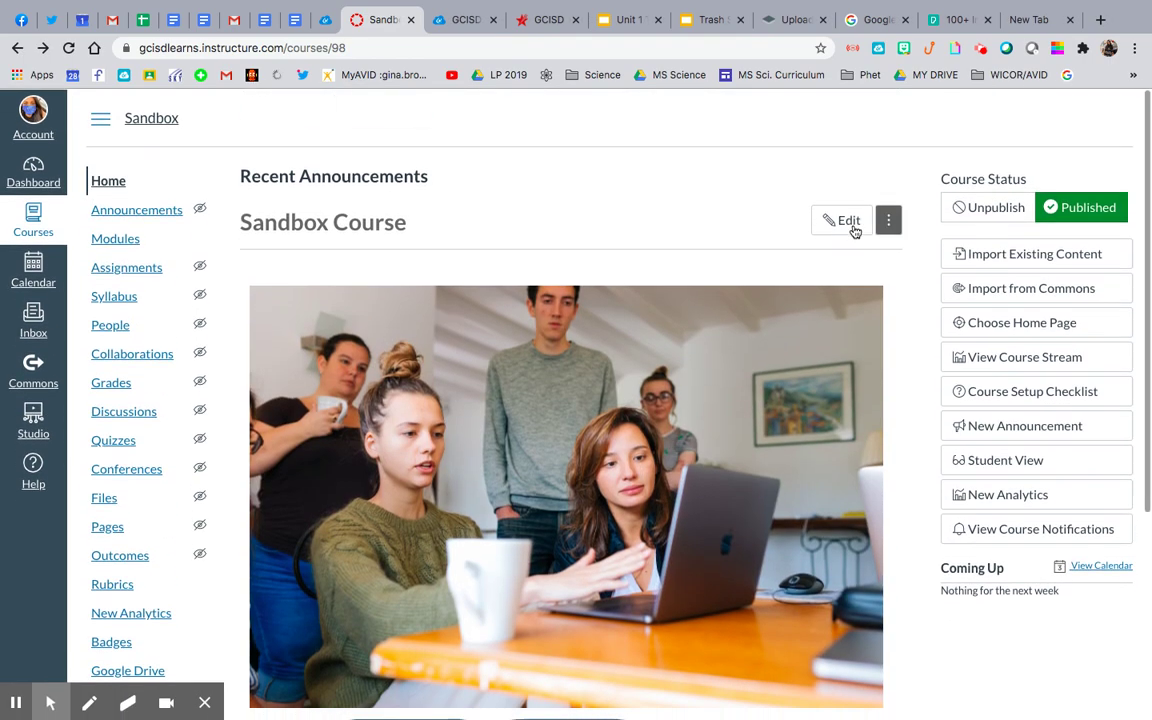
{"action": "left_click", "coordinate": [852, 224]}
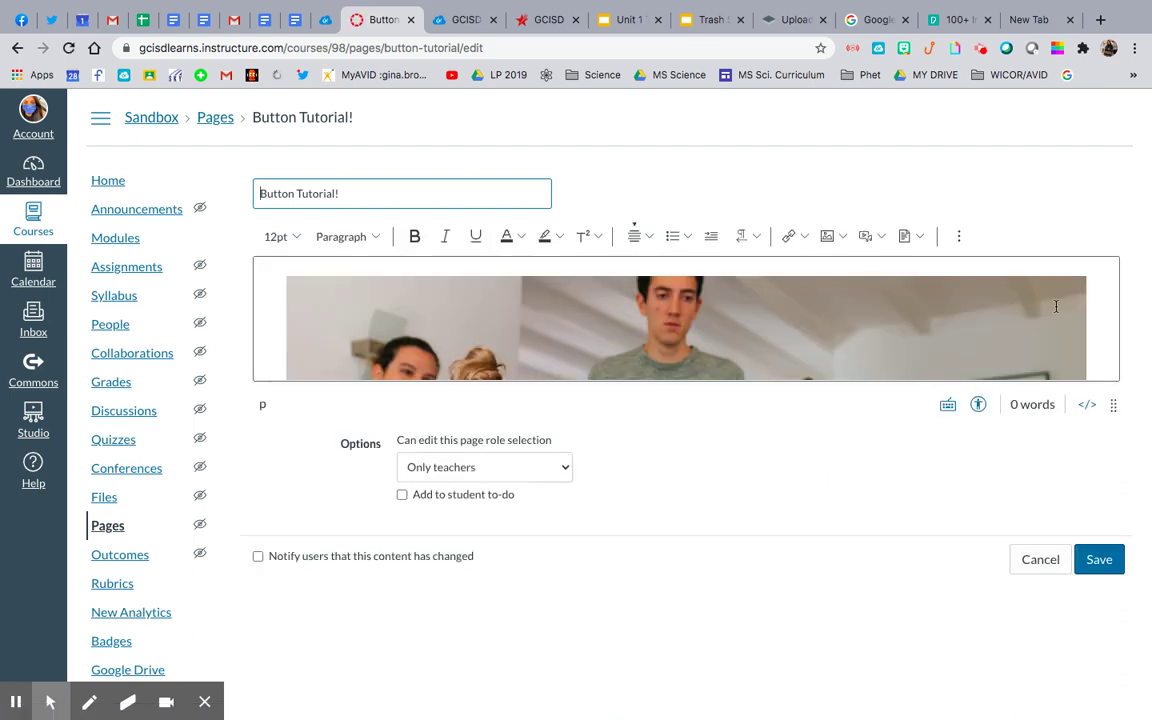
{"action": "left_click", "coordinate": [579, 337]}
{"action": "scroll", "coordinate": [579, 337], "scroll_direction": "down", "scroll_amount": 3}
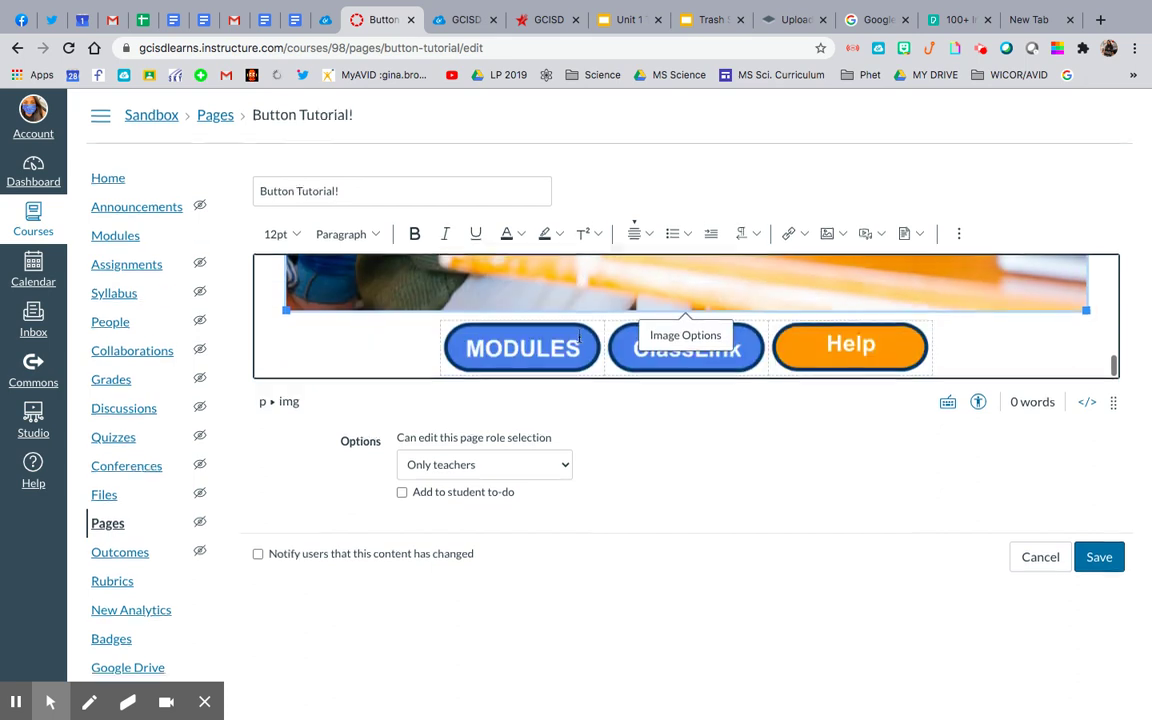
{"action": "left_click", "coordinate": [69, 49]}
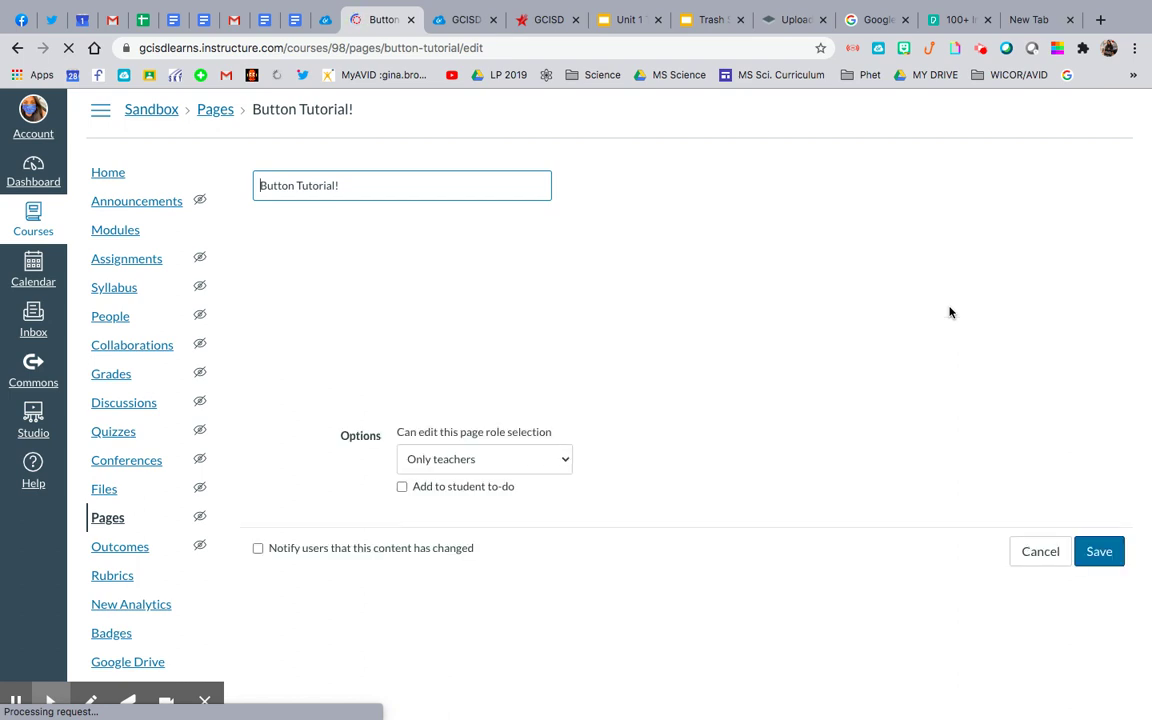
{"action": "scroll", "coordinate": [950, 307], "scroll_direction": "down", "scroll_amount": 2}
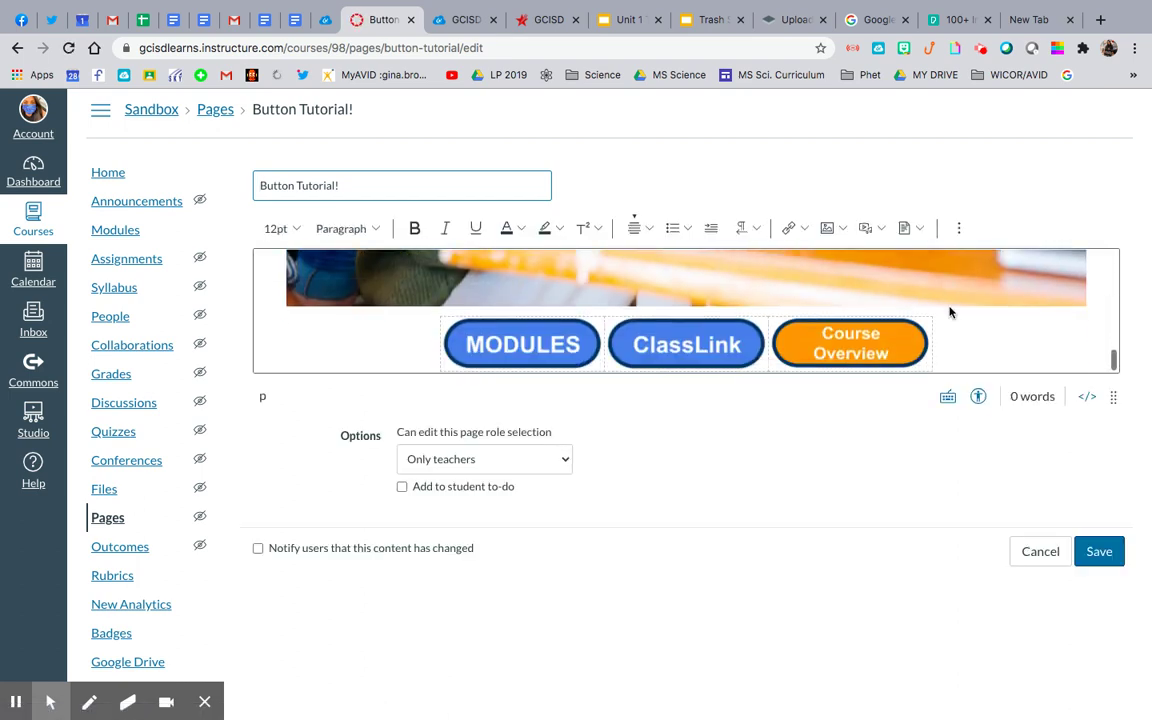
{"action": "left_click", "coordinate": [1104, 554]}
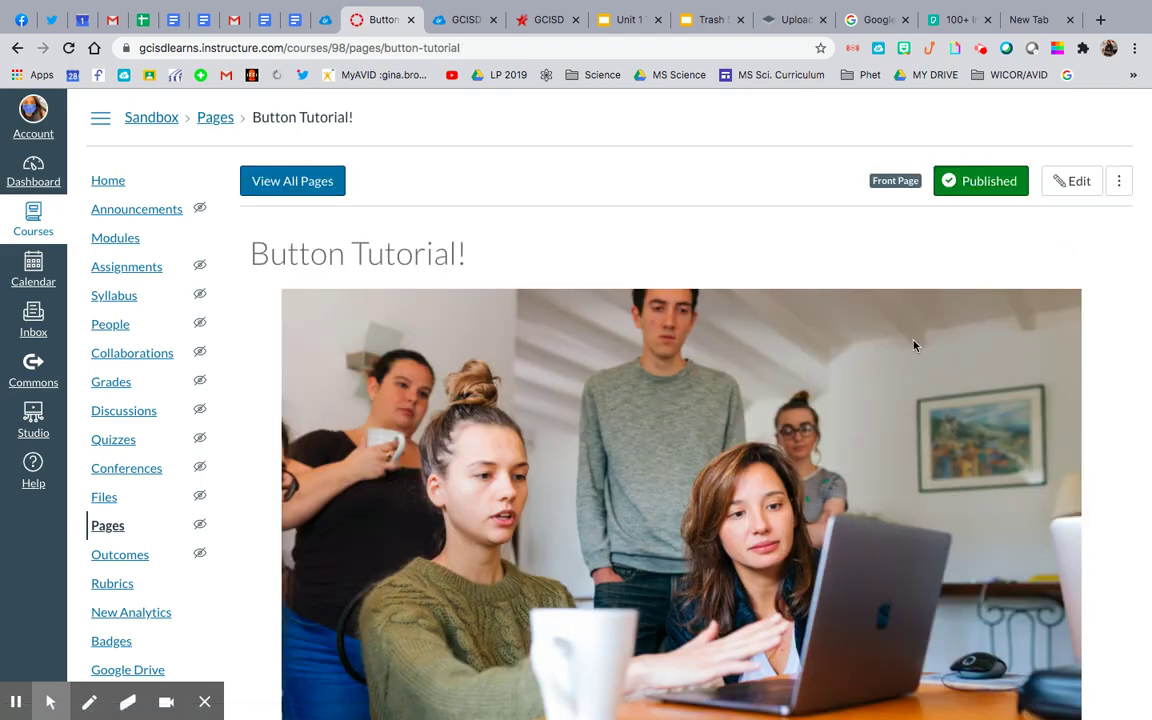
{"action": "scroll", "coordinate": [913, 345], "scroll_direction": "down", "scroll_amount": 5}
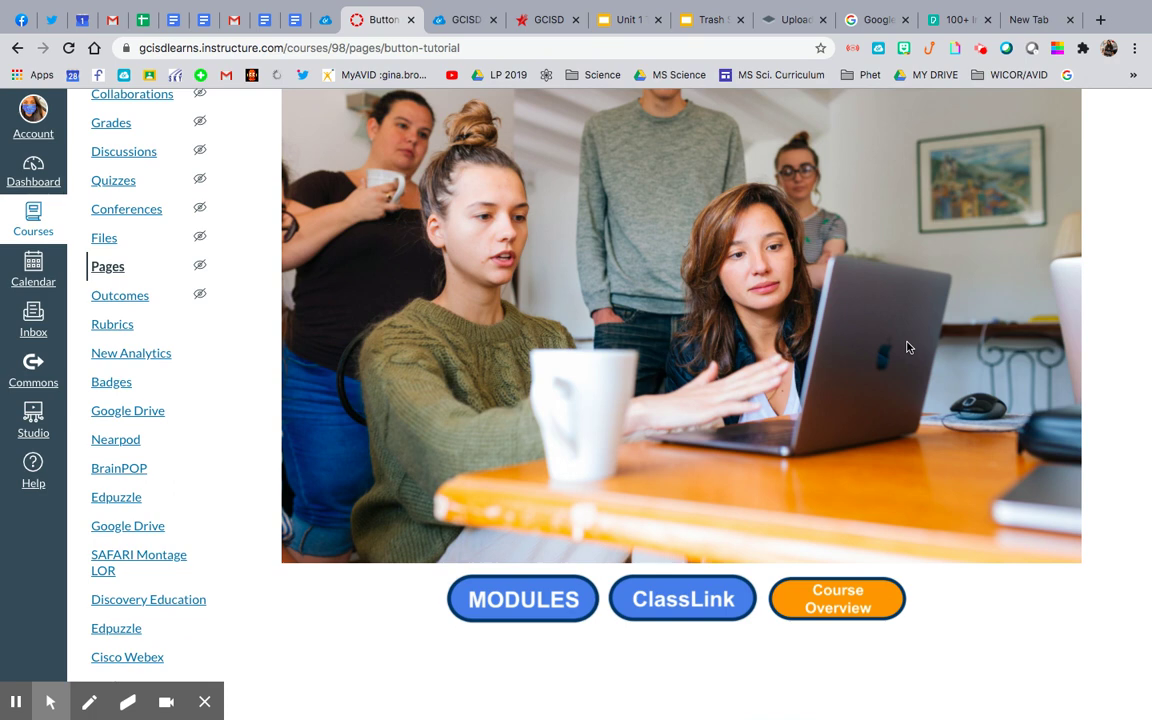
{"action": "scroll", "coordinate": [908, 347], "scroll_direction": "up", "scroll_amount": 5}
{"action": "scroll", "coordinate": [908, 347], "scroll_direction": "down", "scroll_amount": 5}
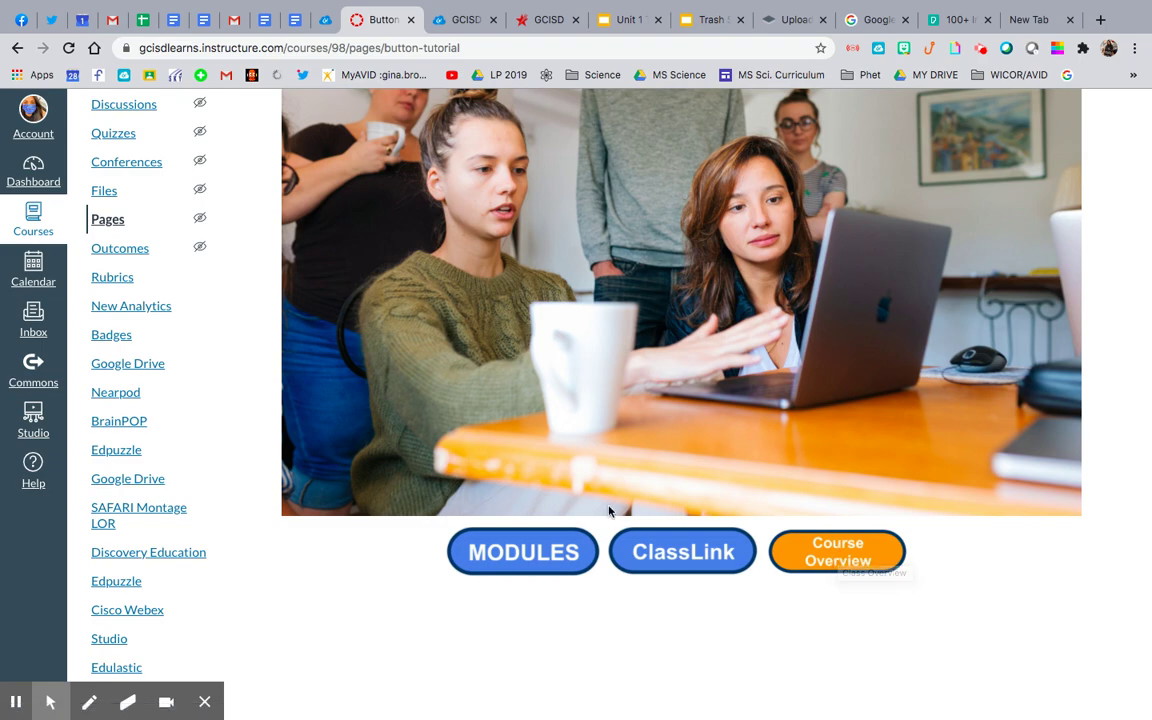
{"action": "scroll", "coordinate": [663, 289], "scroll_direction": "up", "scroll_amount": 3}
{"action": "scroll", "coordinate": [663, 289], "scroll_direction": "down", "scroll_amount": 3}
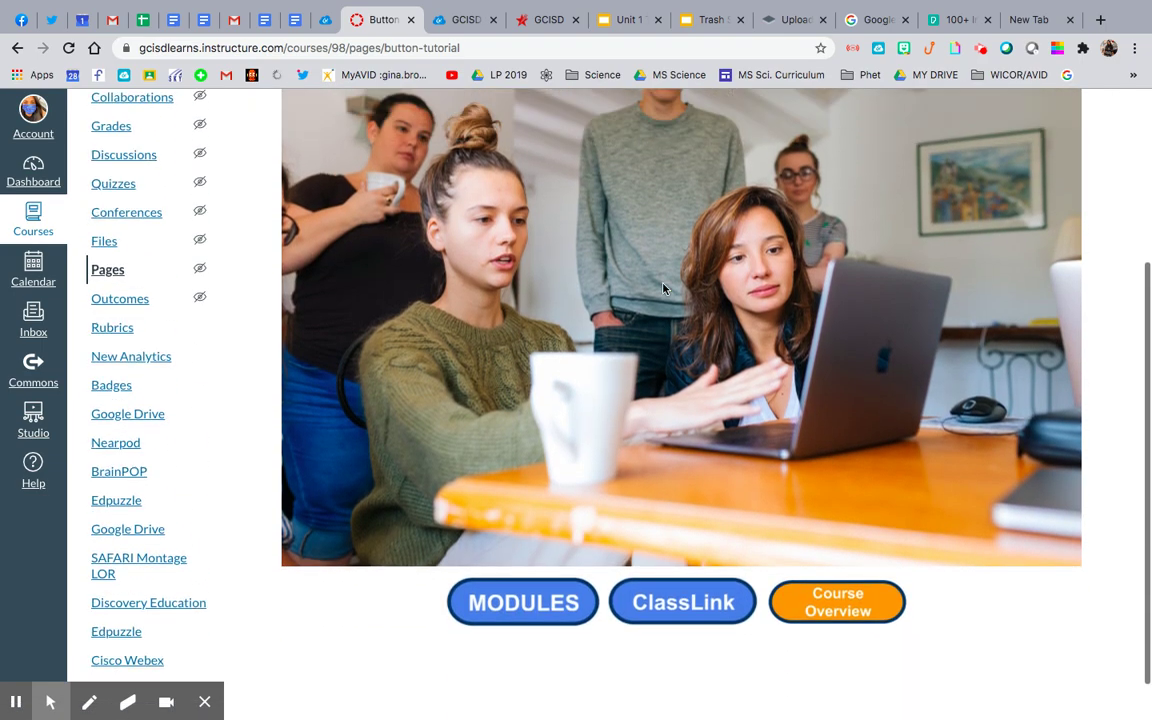
{"action": "scroll", "coordinate": [455, 241], "scroll_direction": "up", "scroll_amount": 1}
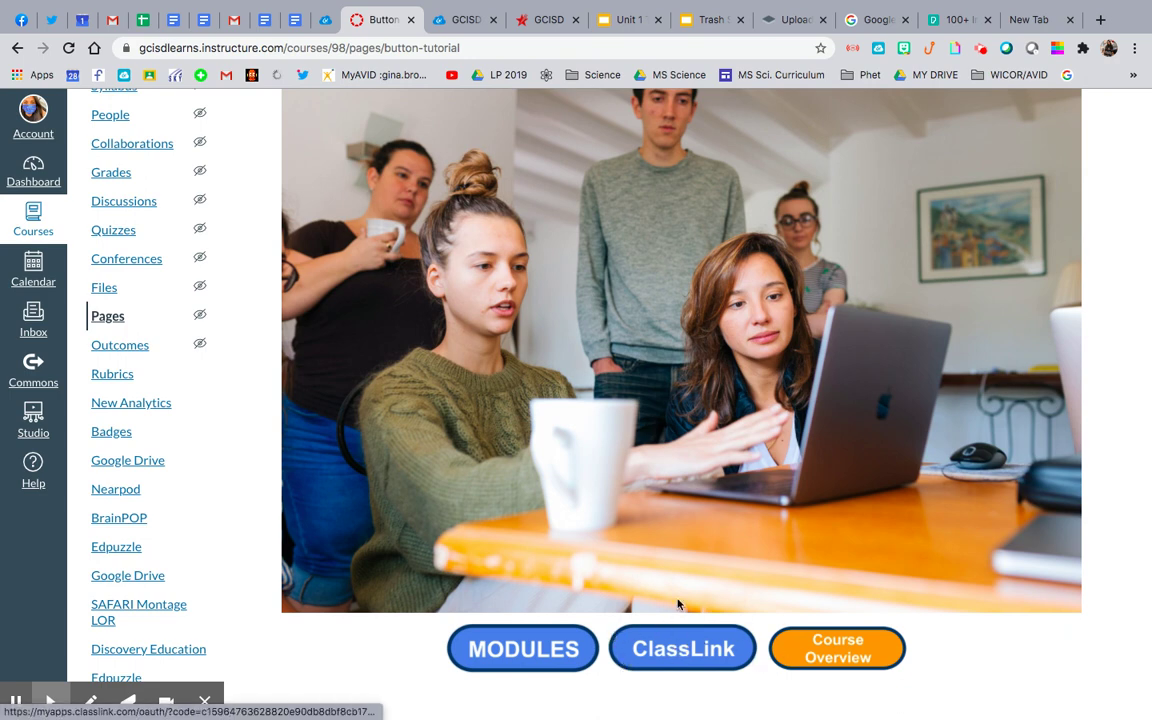
{"action": "scroll", "coordinate": [496, 467], "scroll_direction": "up", "scroll_amount": 2}
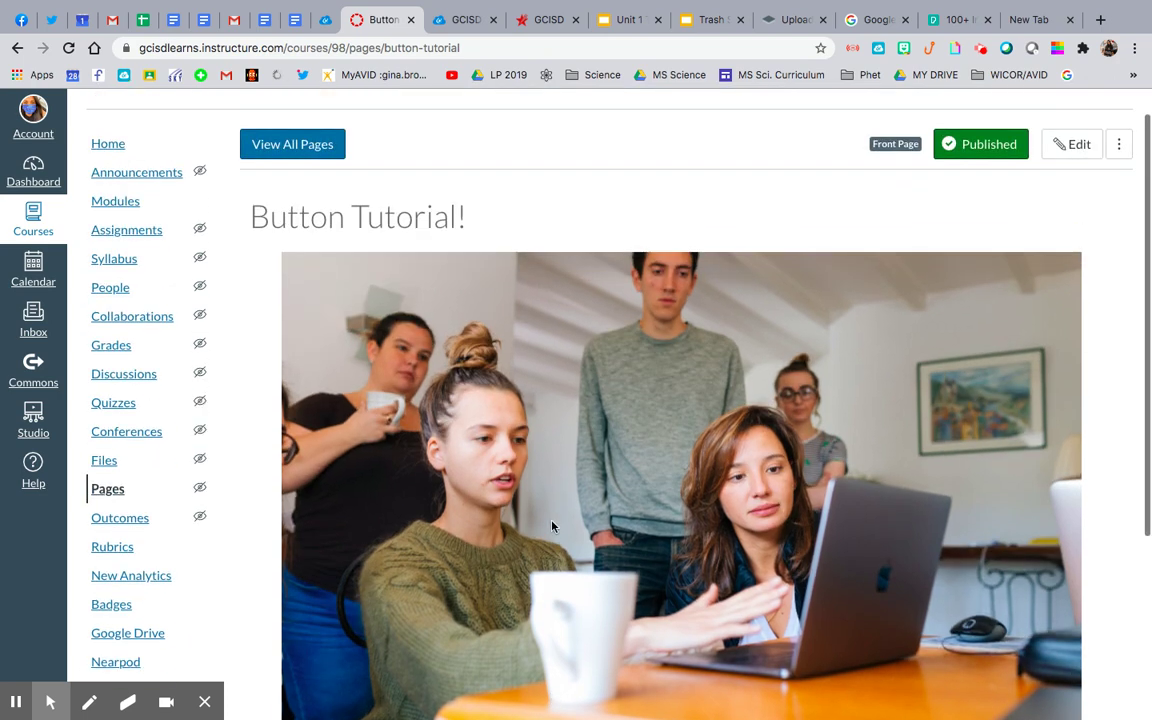
{"action": "left_click", "coordinate": [981, 49]}
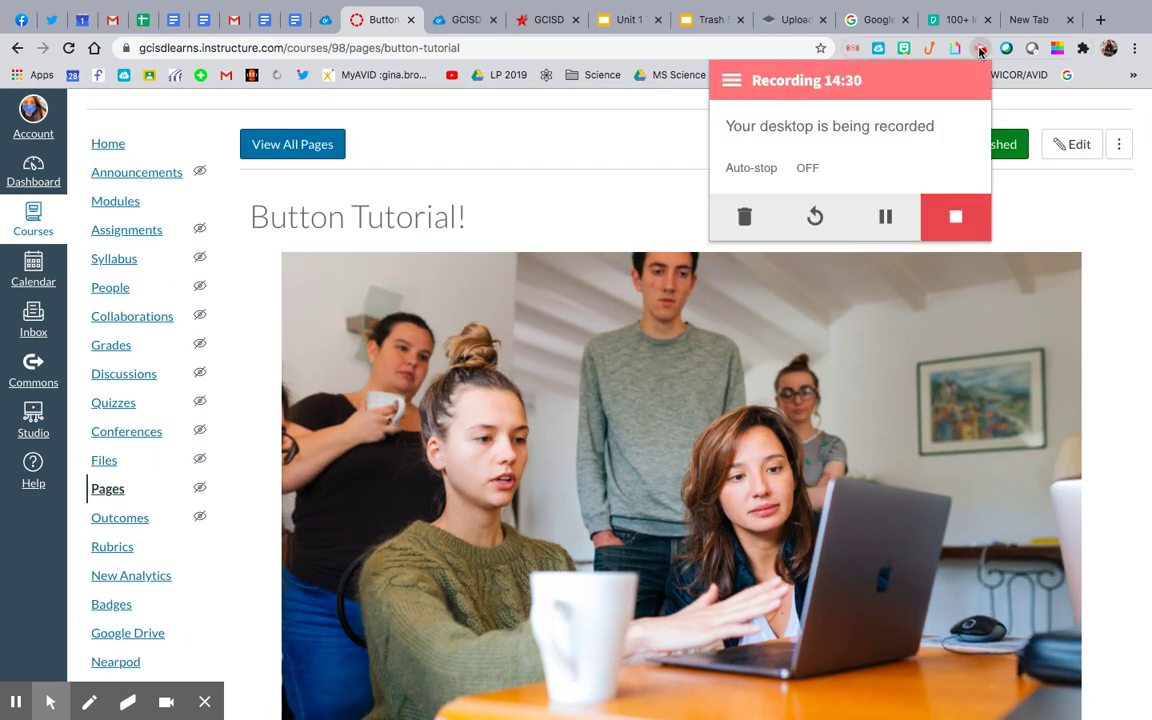